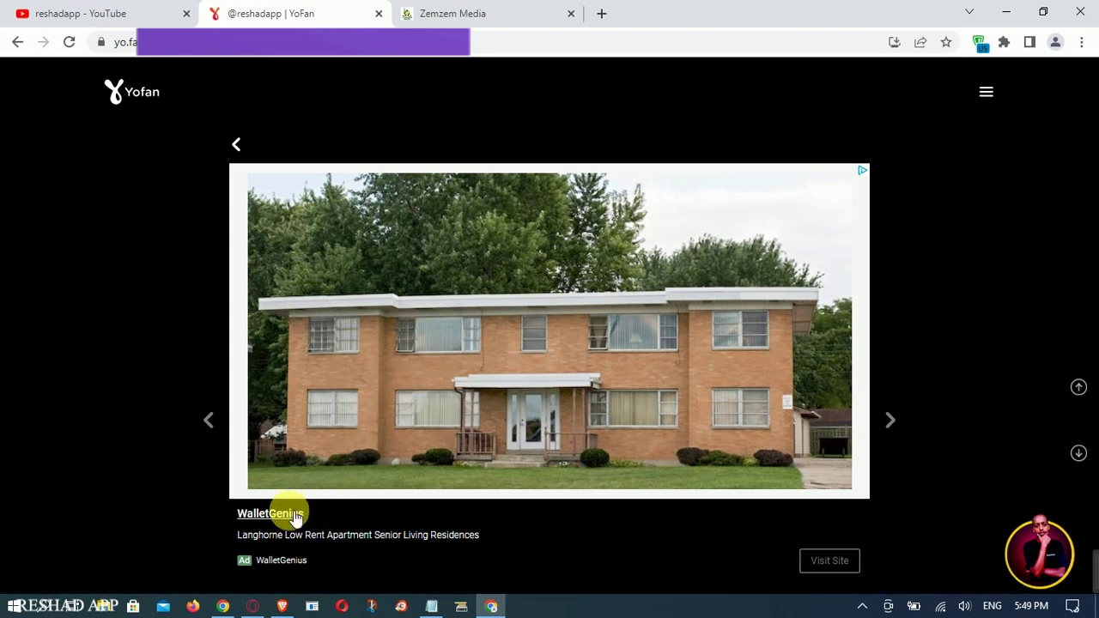
# Open the WalletGenius ad and follow its "Find Assisted Living Options Near Me" article
pyautogui.click(292, 512)
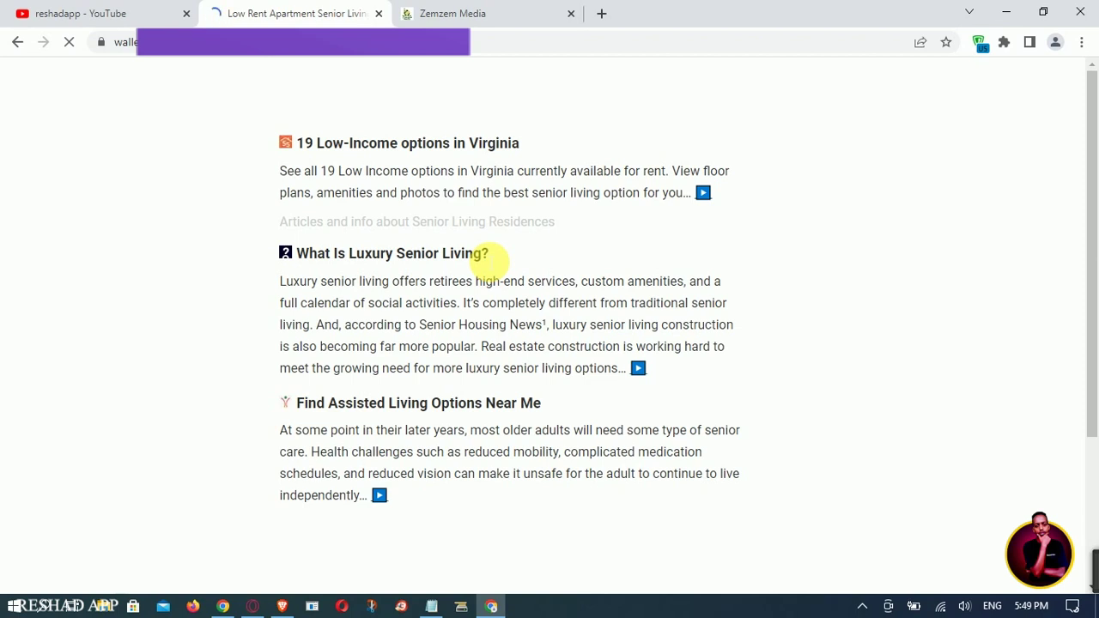
pyautogui.scroll(-2, 442, 225)
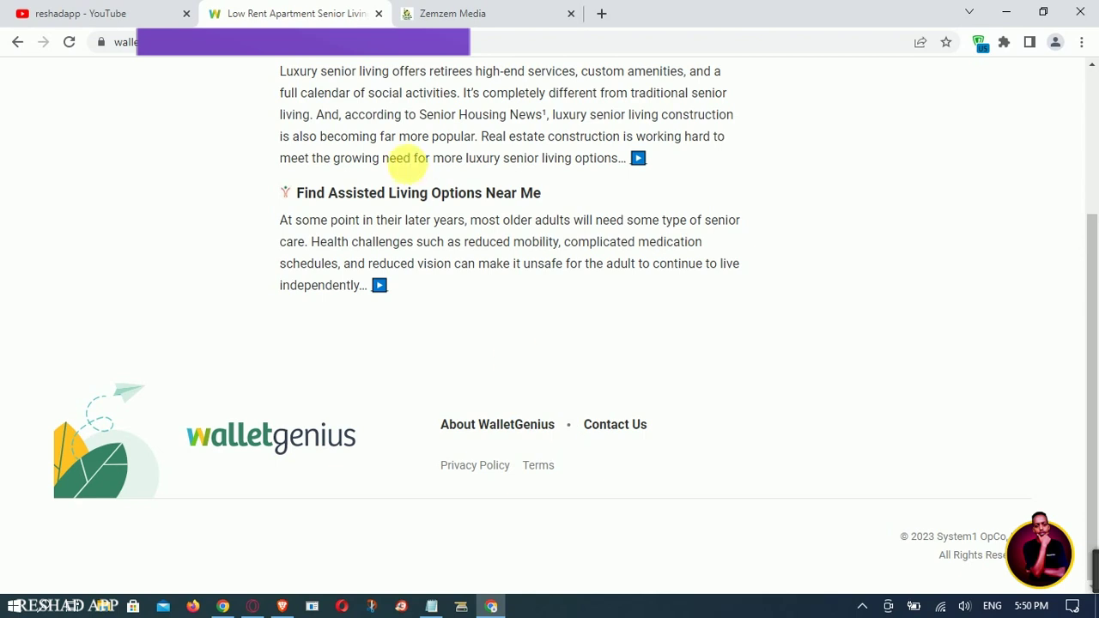
pyautogui.click(388, 285)
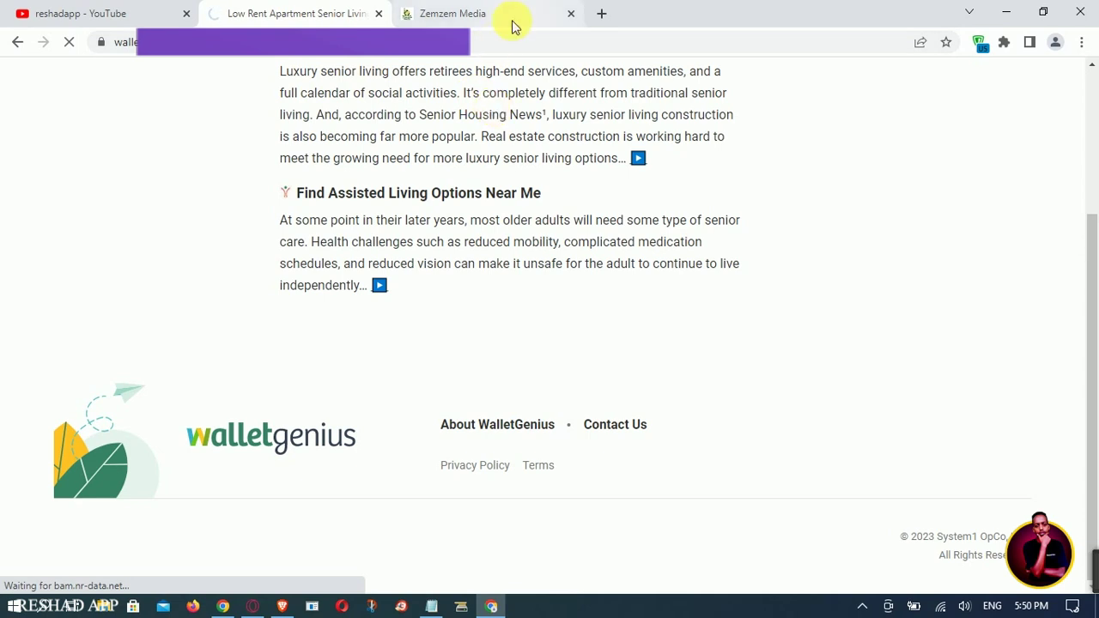
# Add a new browser tab, return to the assisted living page and open the Caring.com home page
pyautogui.click(601, 14)
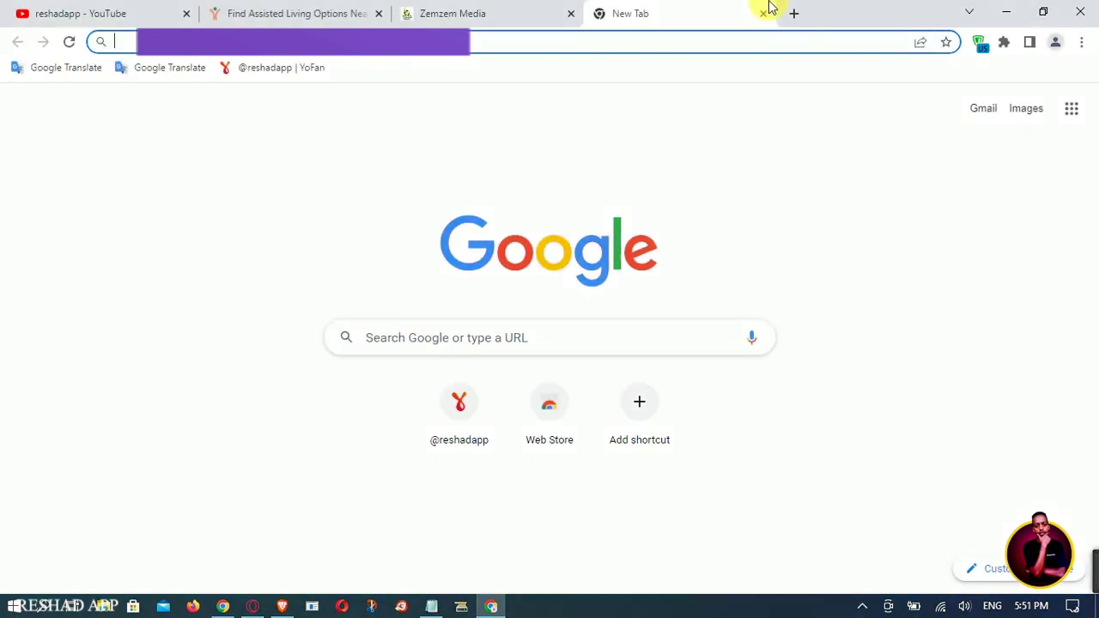
pyautogui.click(323, 13)
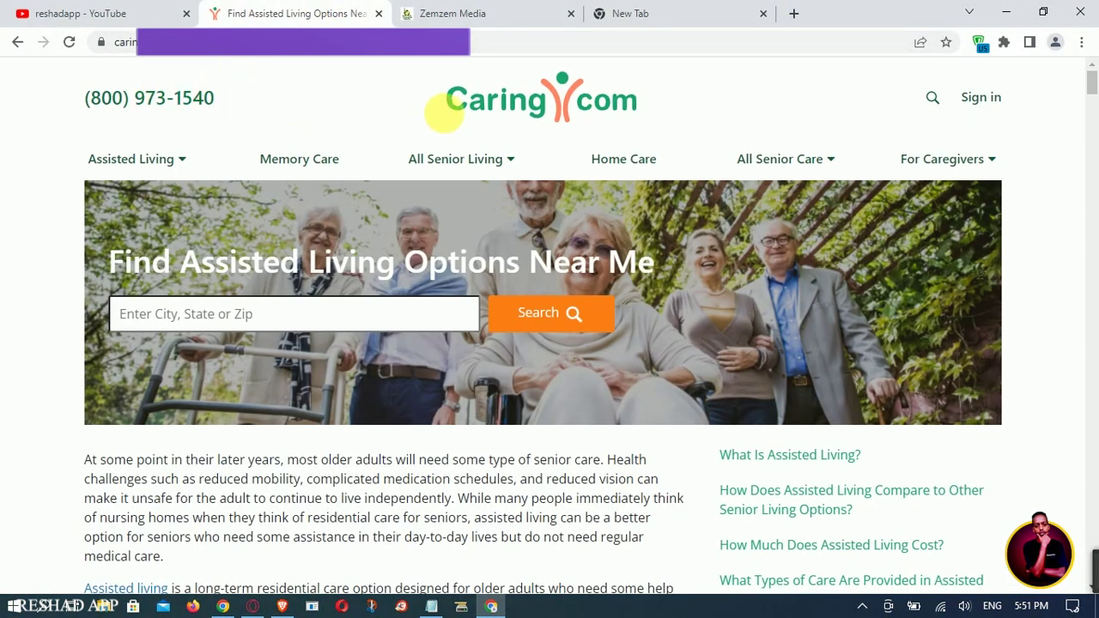
pyautogui.click(490, 110)
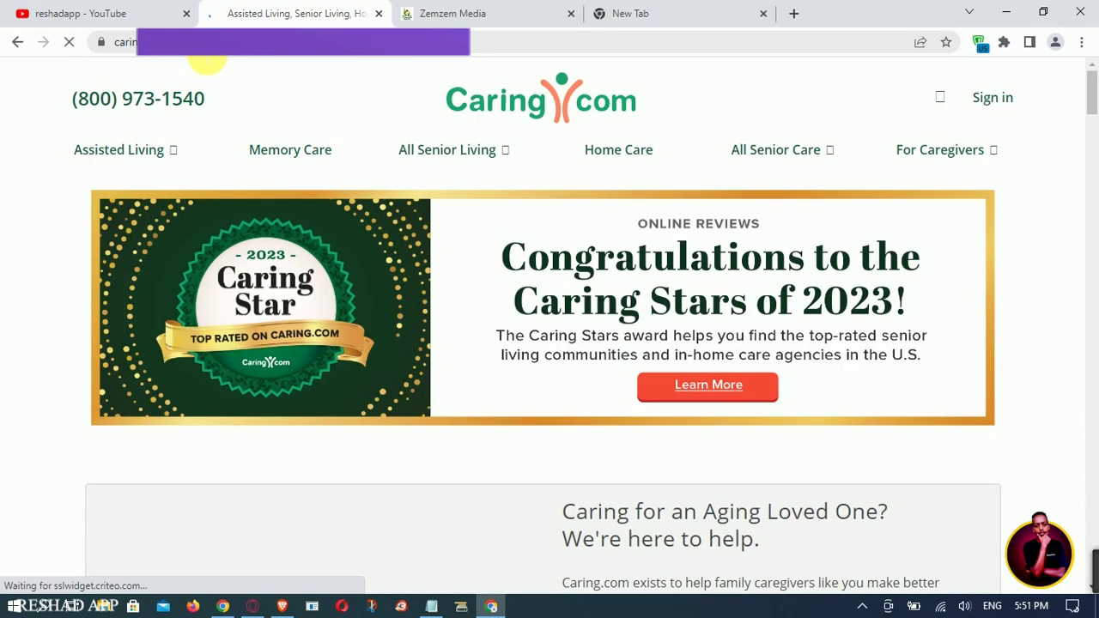
# Close the Caring.com and Zemzem Media tabs and load the bookmarked YoFan profile in the blank tab
pyautogui.click(378, 13)
pyautogui.click(378, 13)
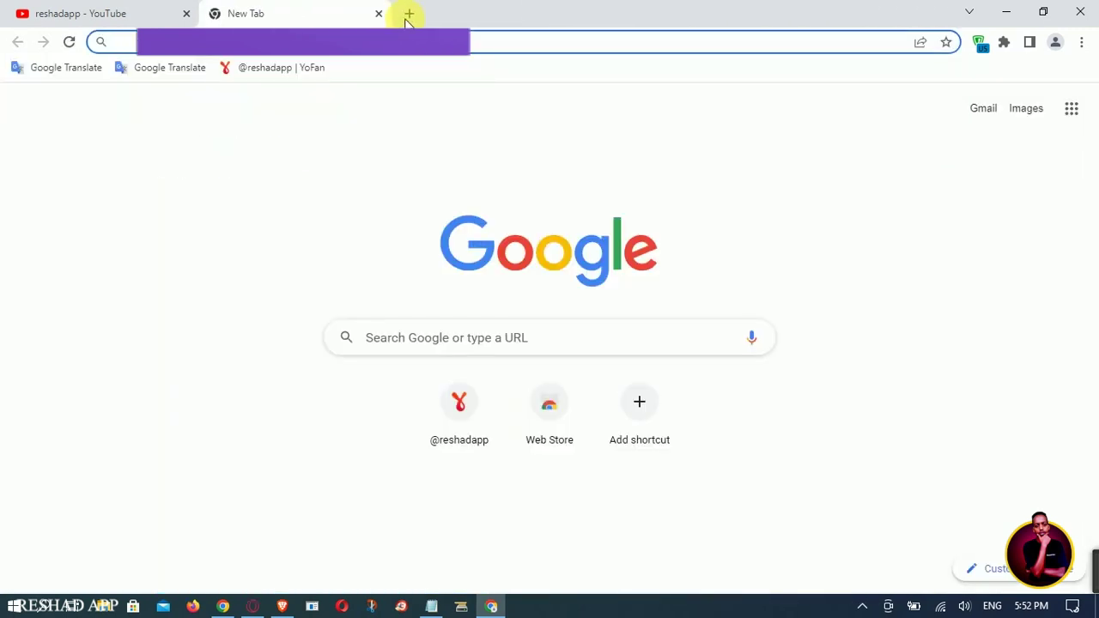
pyautogui.click(271, 69)
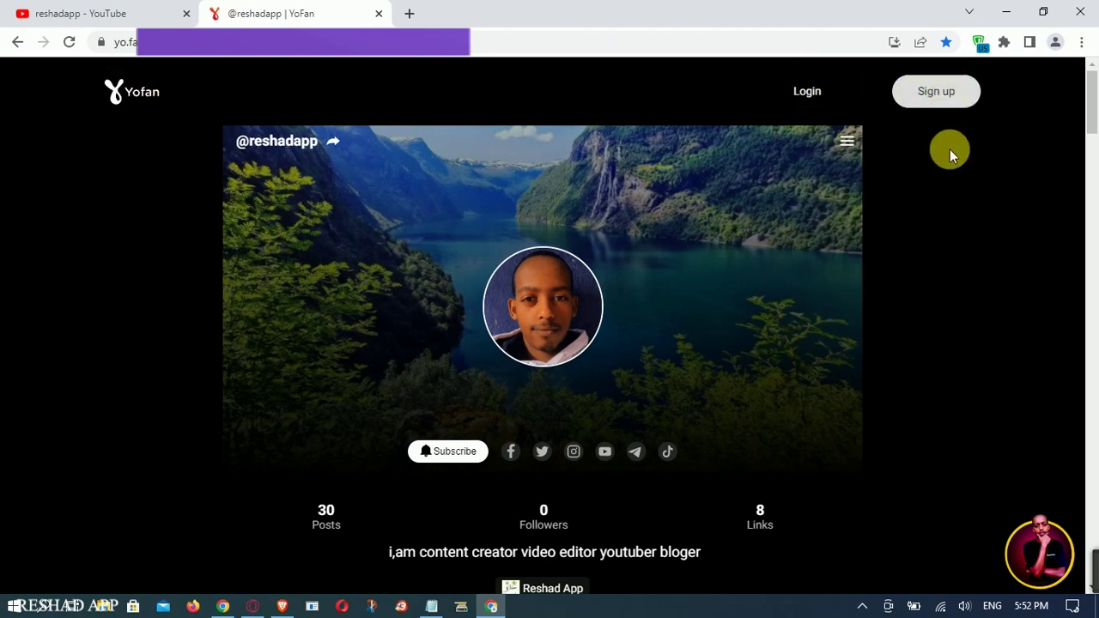
# Look through the YoFan profile's header, posts and the ads placed between them
pyautogui.scroll(-2, 664, 245)
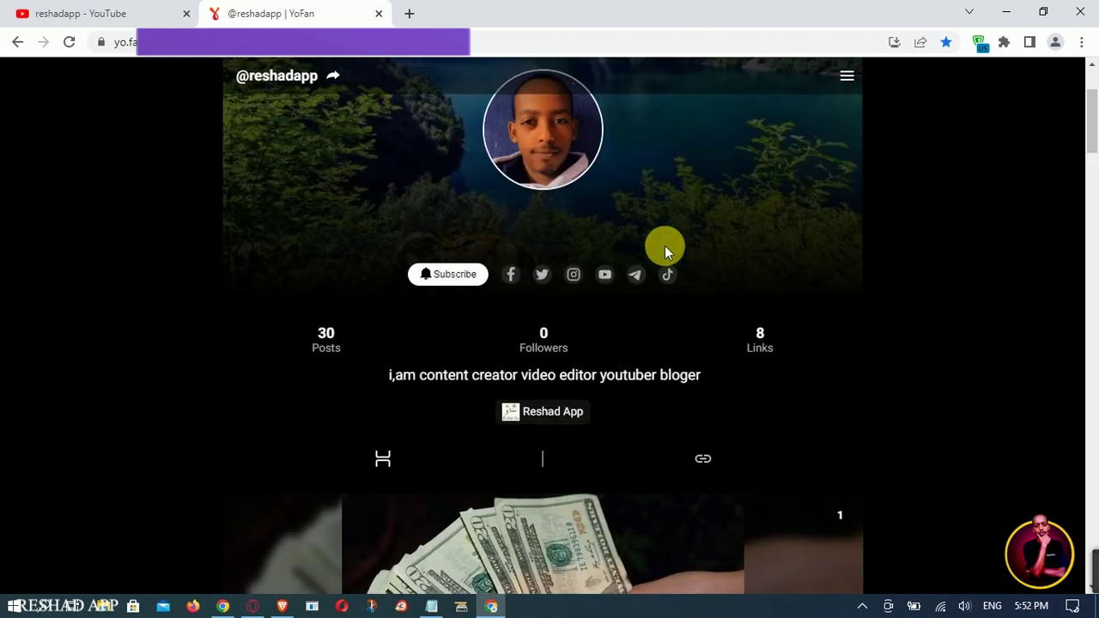
pyautogui.scroll(-13, 665, 246)
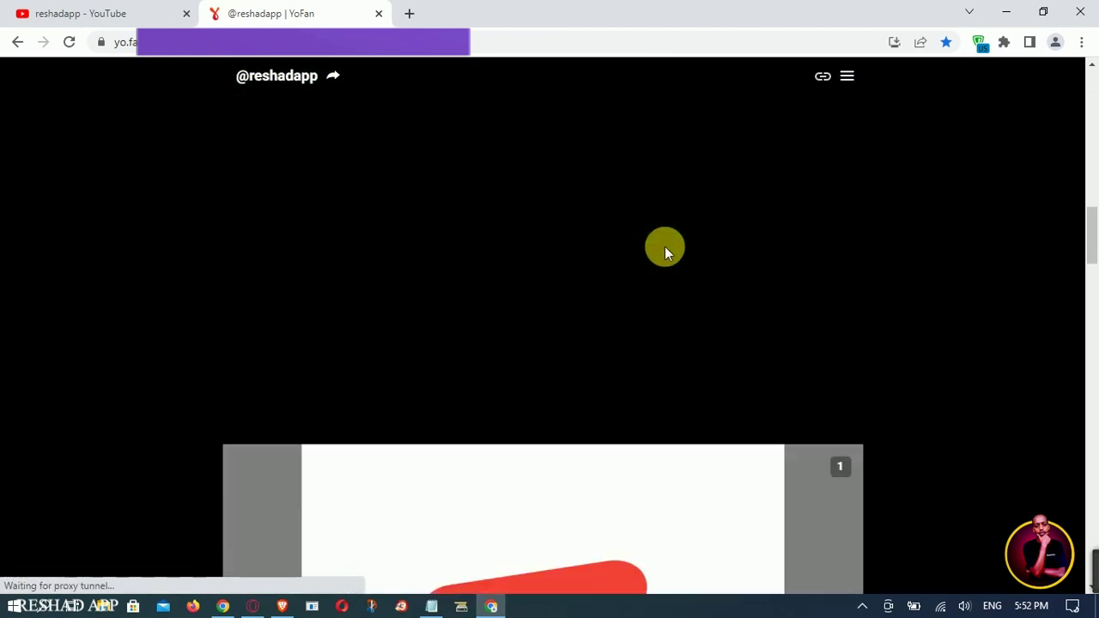
pyautogui.scroll(4, 685, 362)
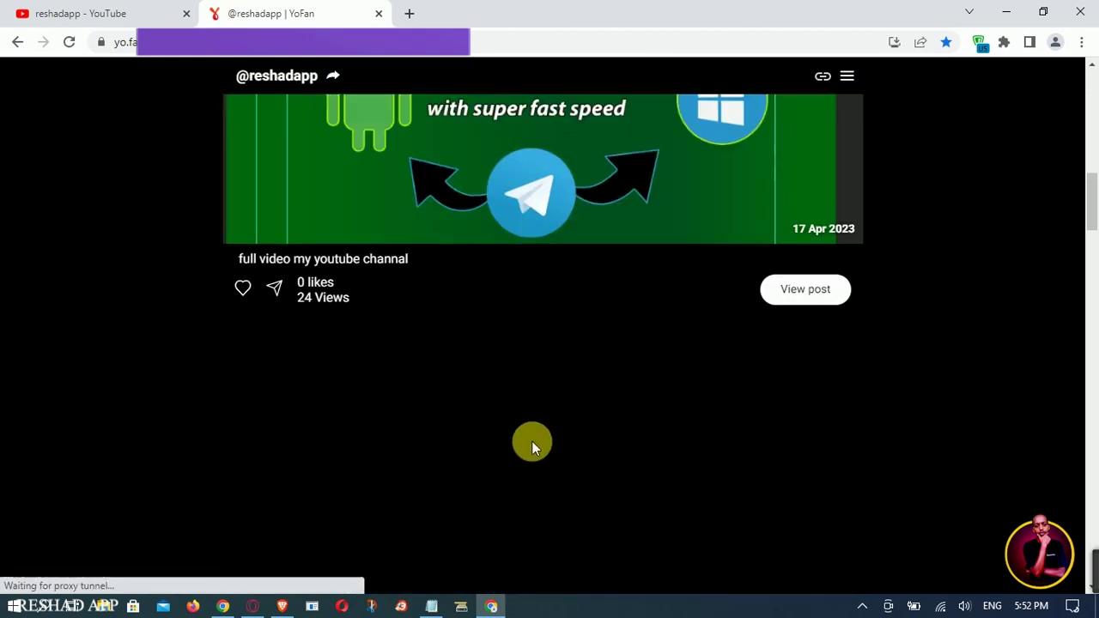
pyautogui.scroll(6, 532, 440)
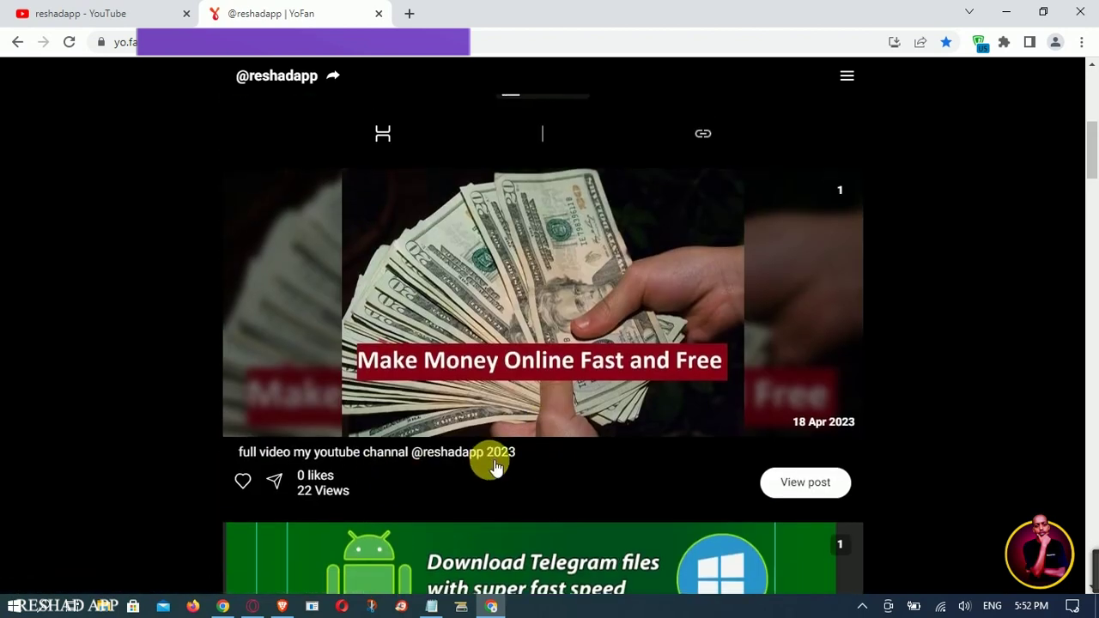
pyautogui.scroll(-14, 495, 466)
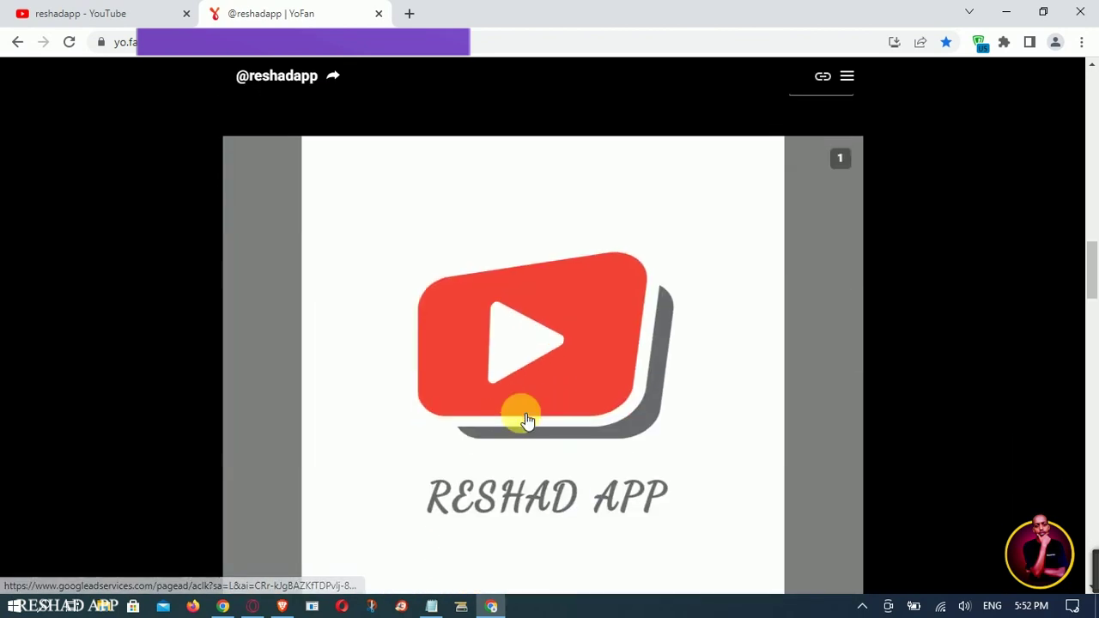
pyautogui.scroll(-4, 527, 421)
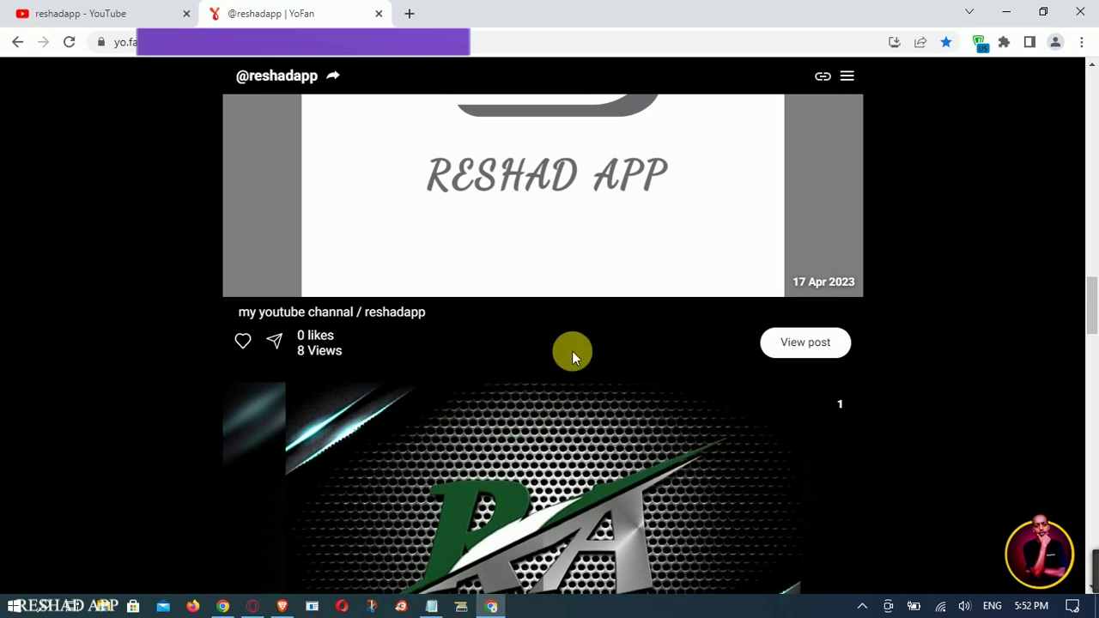
pyautogui.scroll(-7, 572, 350)
pyautogui.scroll(-12, 574, 340)
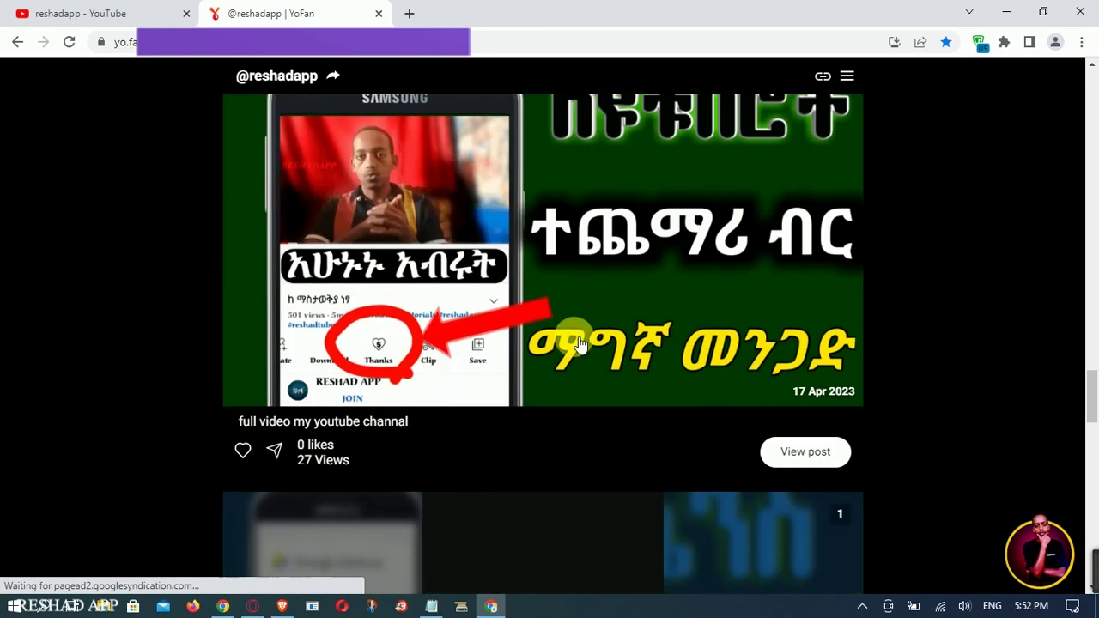
pyautogui.scroll(-6, 573, 339)
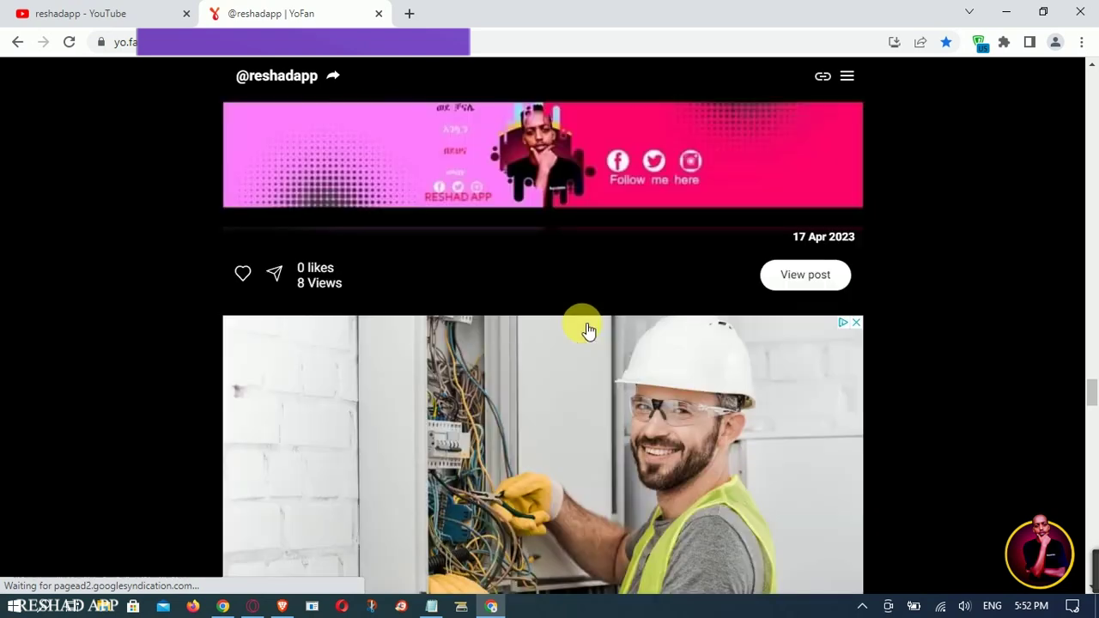
# Try to share the YoFan profile, and dismiss the sharing window
pyautogui.click(335, 77)
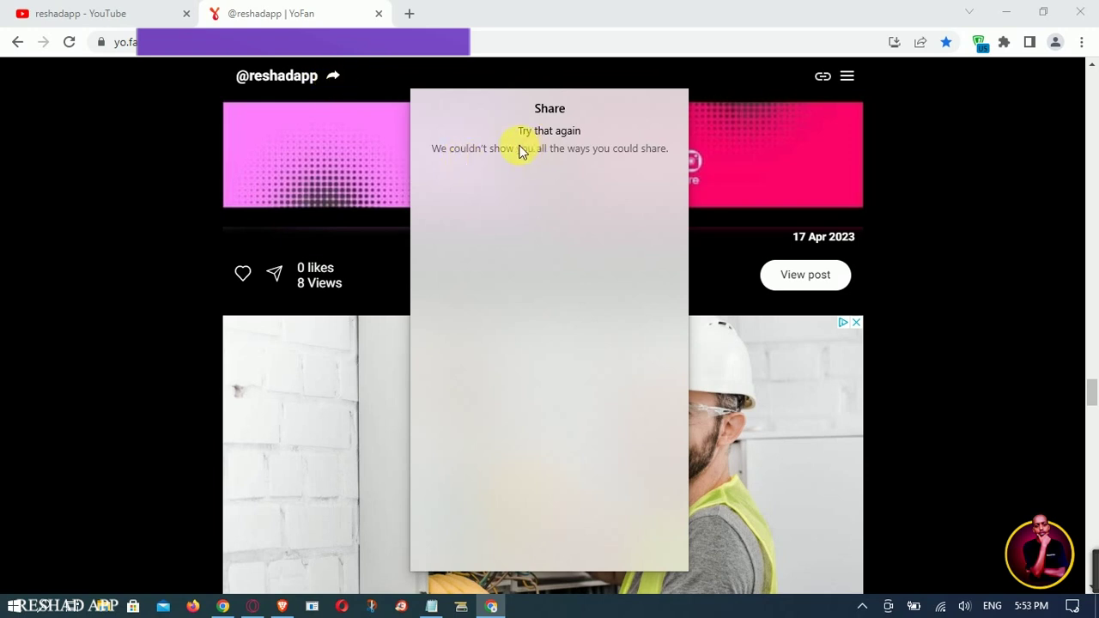
pyautogui.click(194, 260)
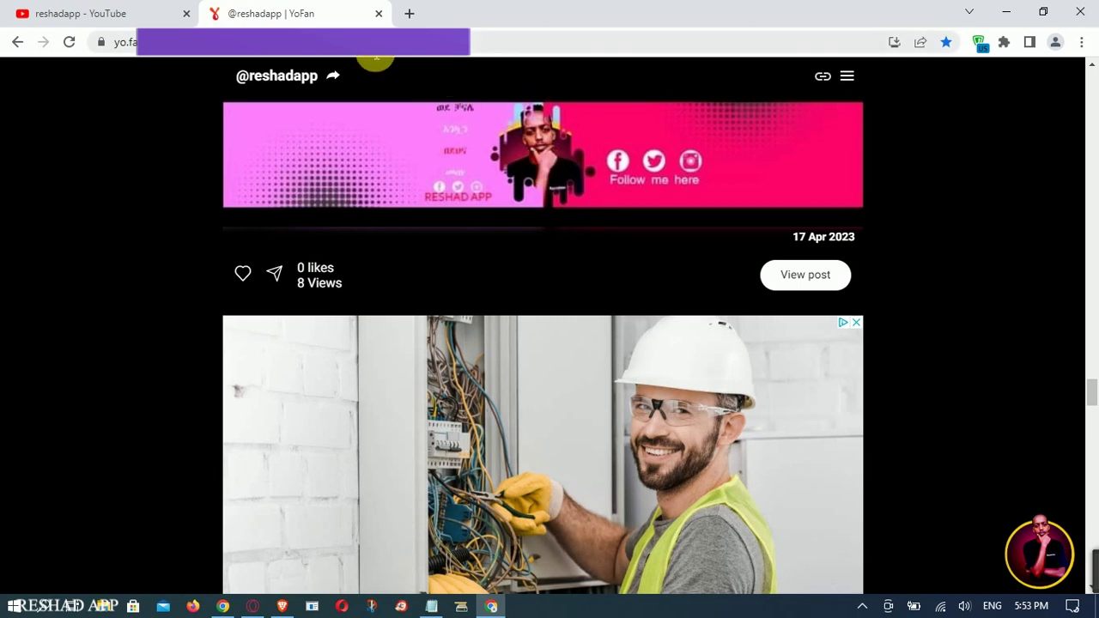
# Examine the ads between the posts and the likes and views of the Channel monetization screenshot post
pyautogui.scroll(-2, 343, 257)
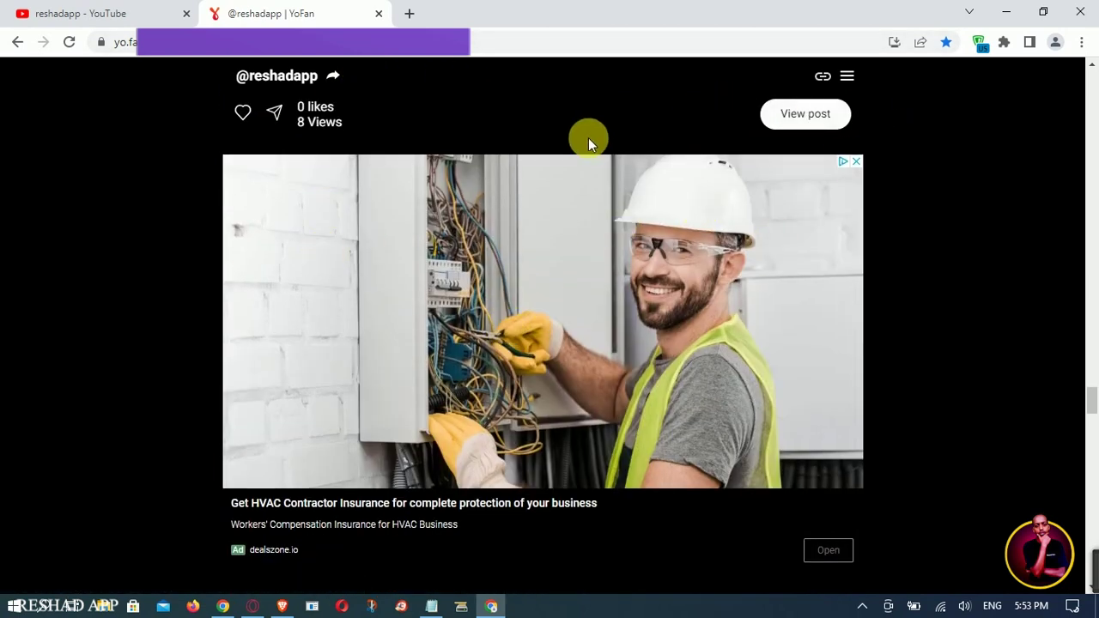
pyautogui.scroll(-6, 623, 258)
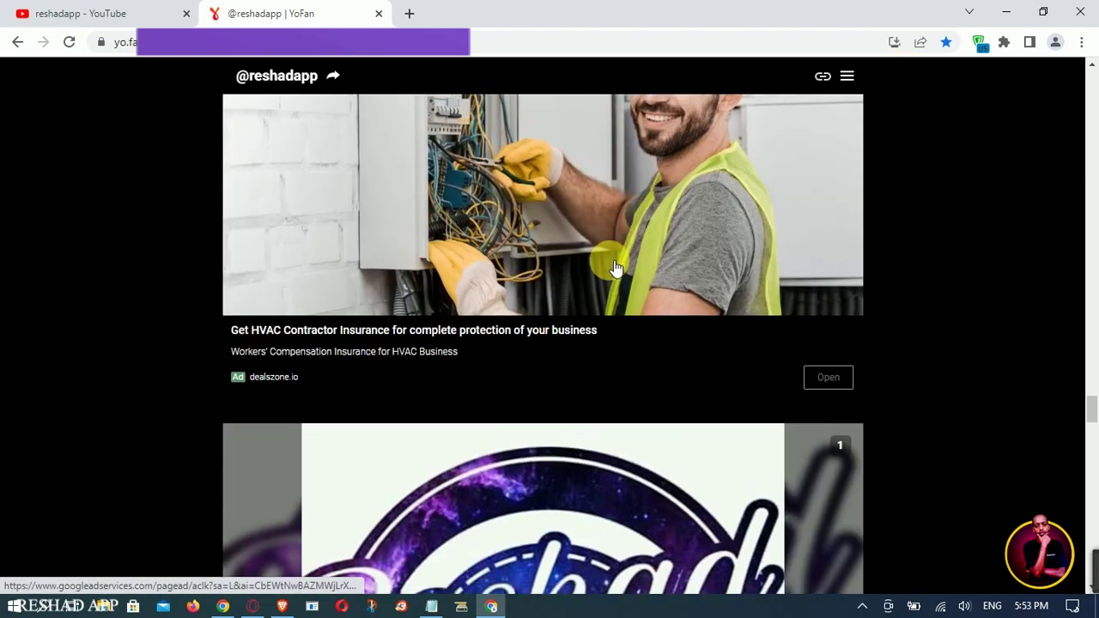
pyautogui.scroll(-9, 615, 268)
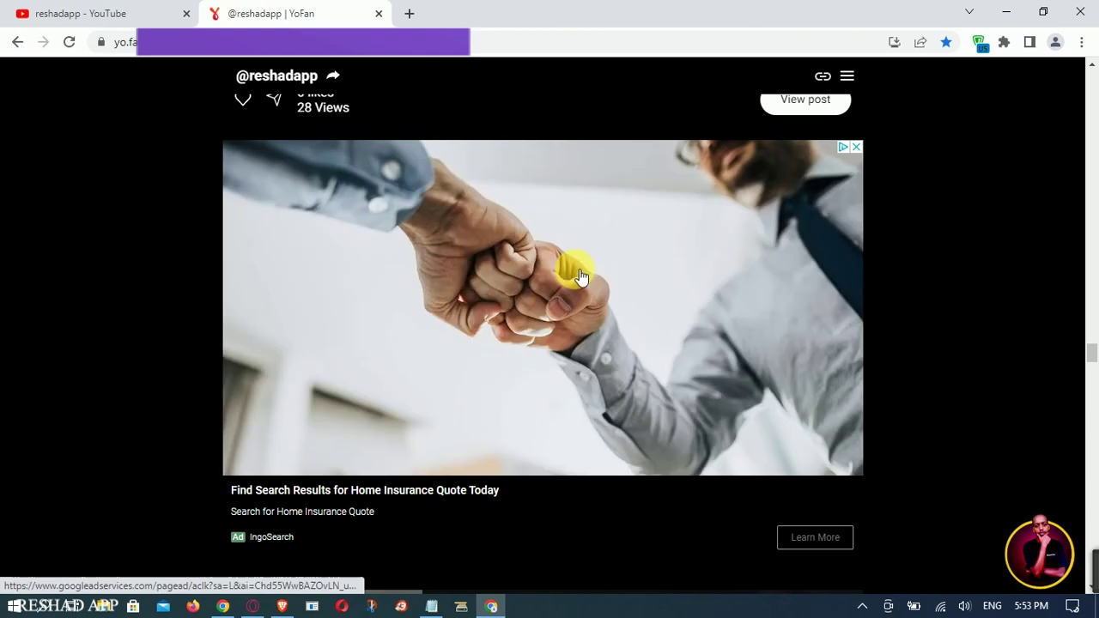
pyautogui.scroll(-9, 609, 296)
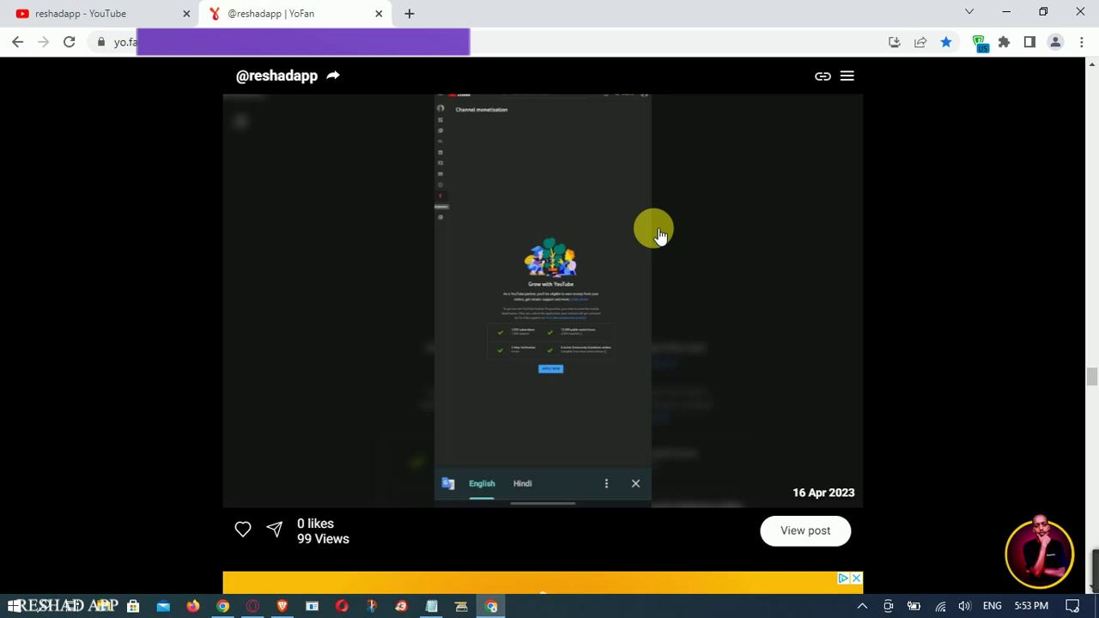
pyautogui.moveTo(314, 541); pyautogui.dragTo(288, 549)
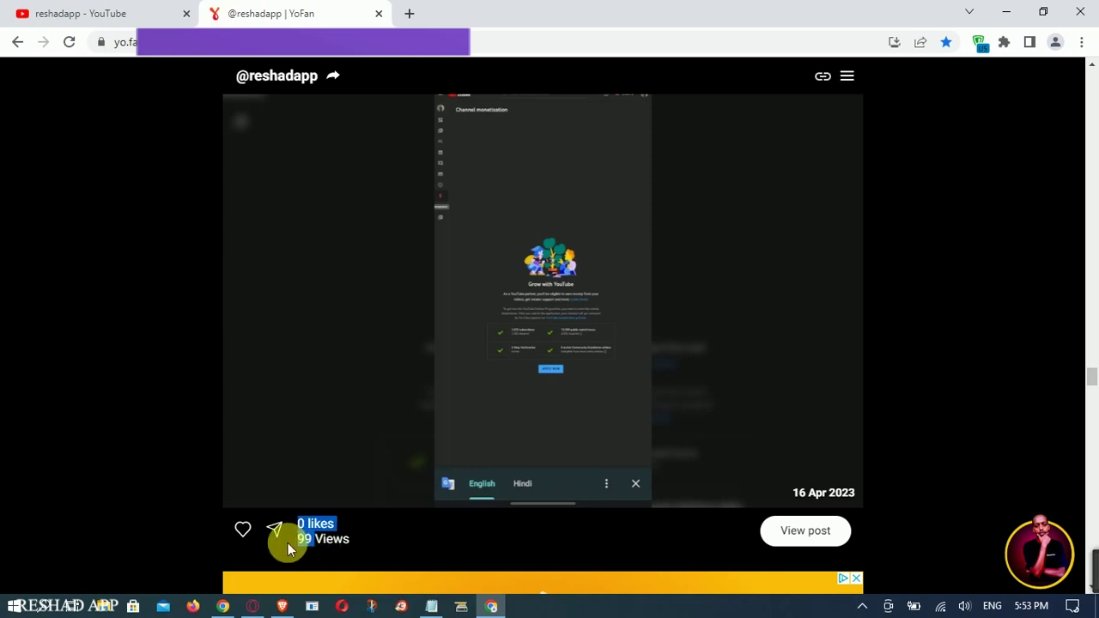
pyautogui.click(335, 539)
# Compare the view counts of the remaining posts down to the oldest welcome post of 19 Mar 2023
pyautogui.scroll(-5, 355, 520)
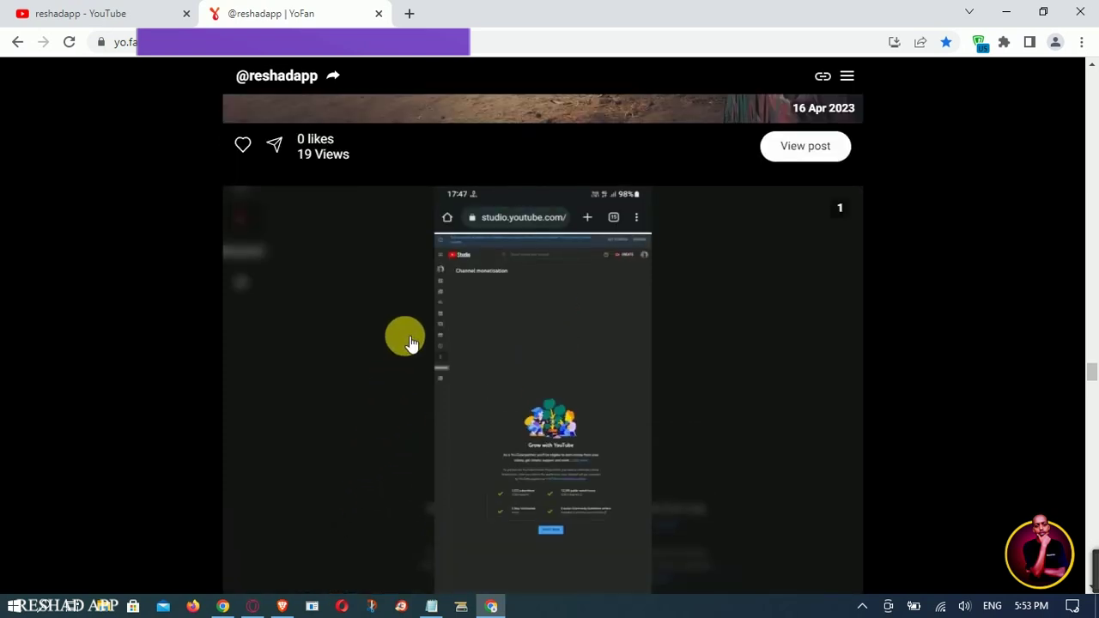
pyautogui.scroll(-10, 410, 341)
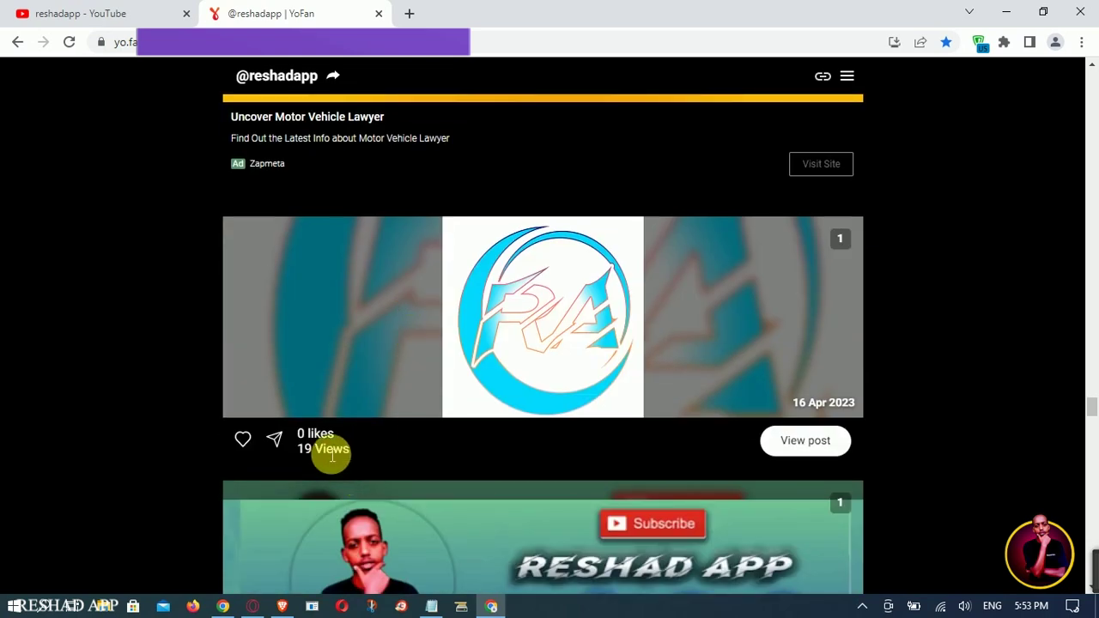
pyautogui.scroll(-15, 331, 456)
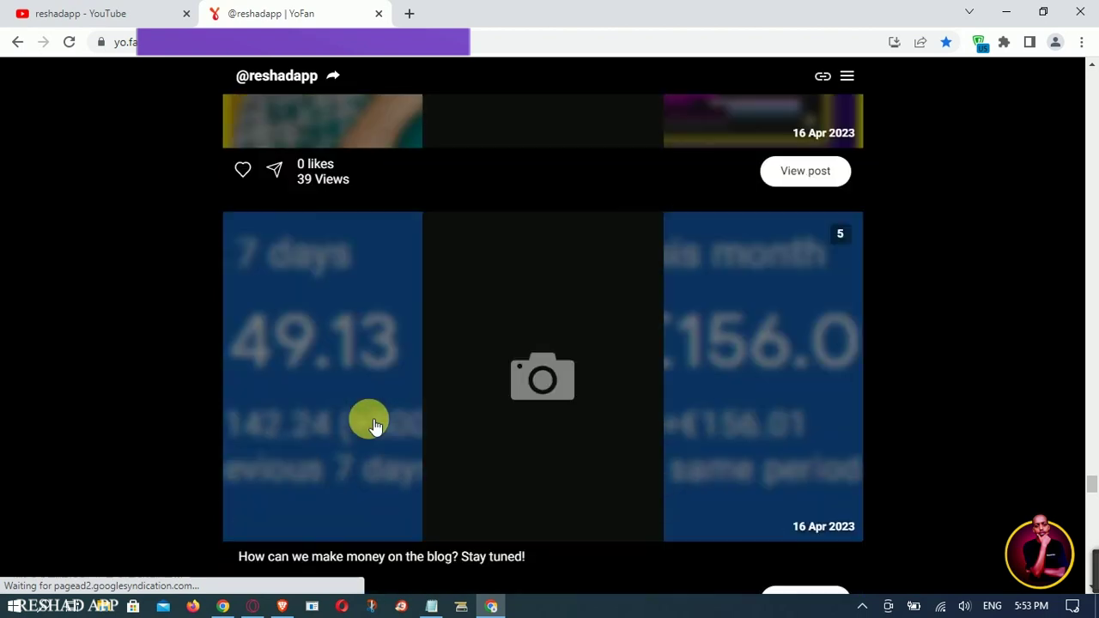
pyautogui.scroll(-20, 373, 420)
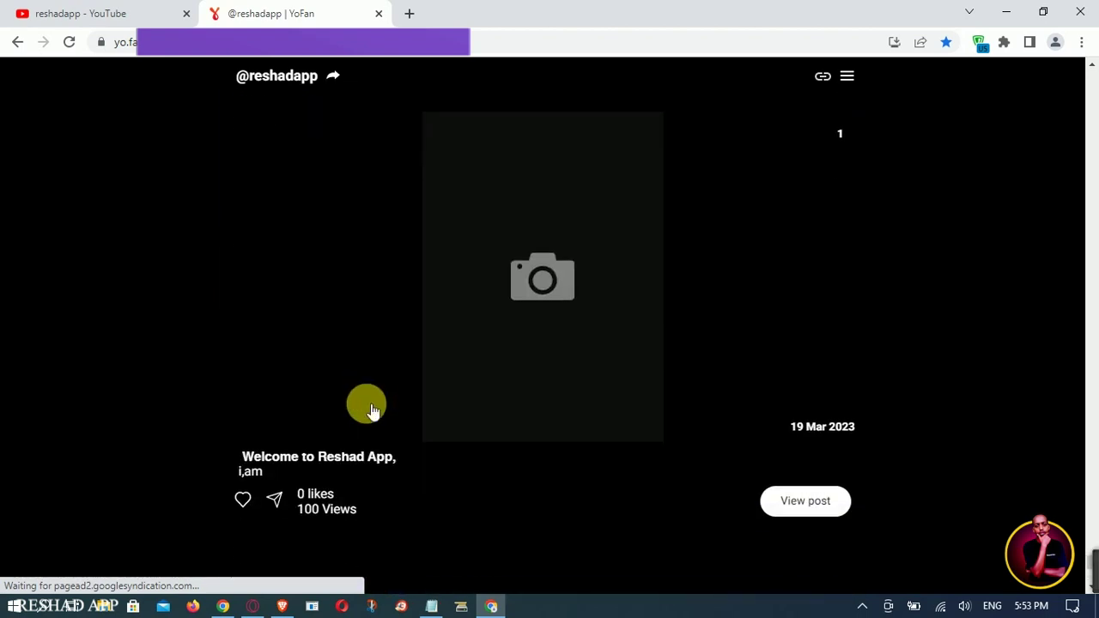
pyautogui.scroll(-5, 369, 408)
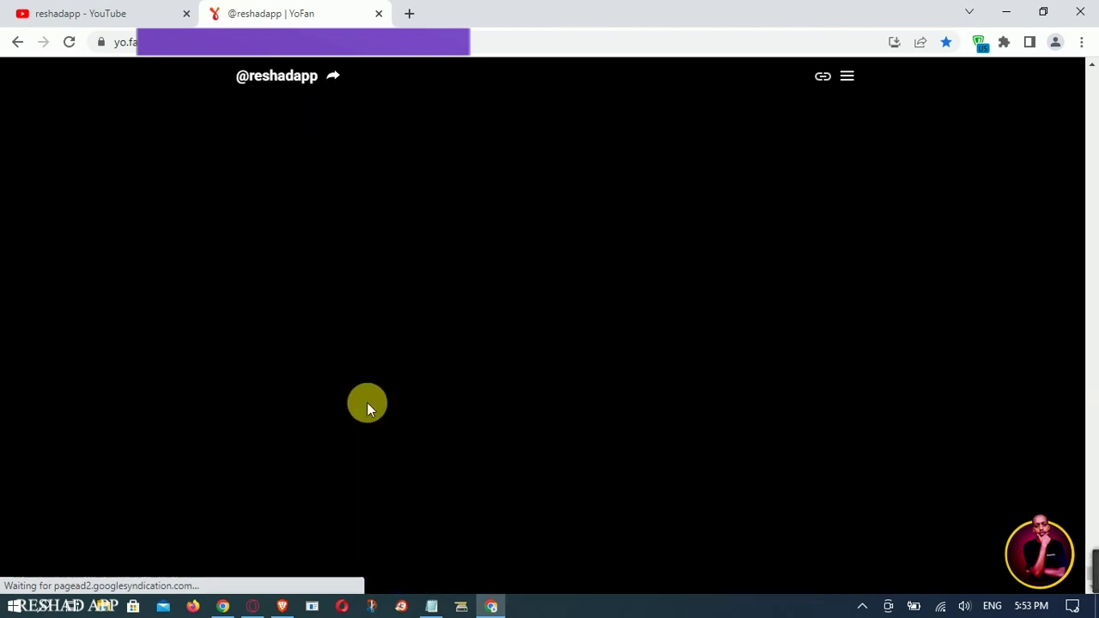
pyautogui.scroll(3, 391, 388)
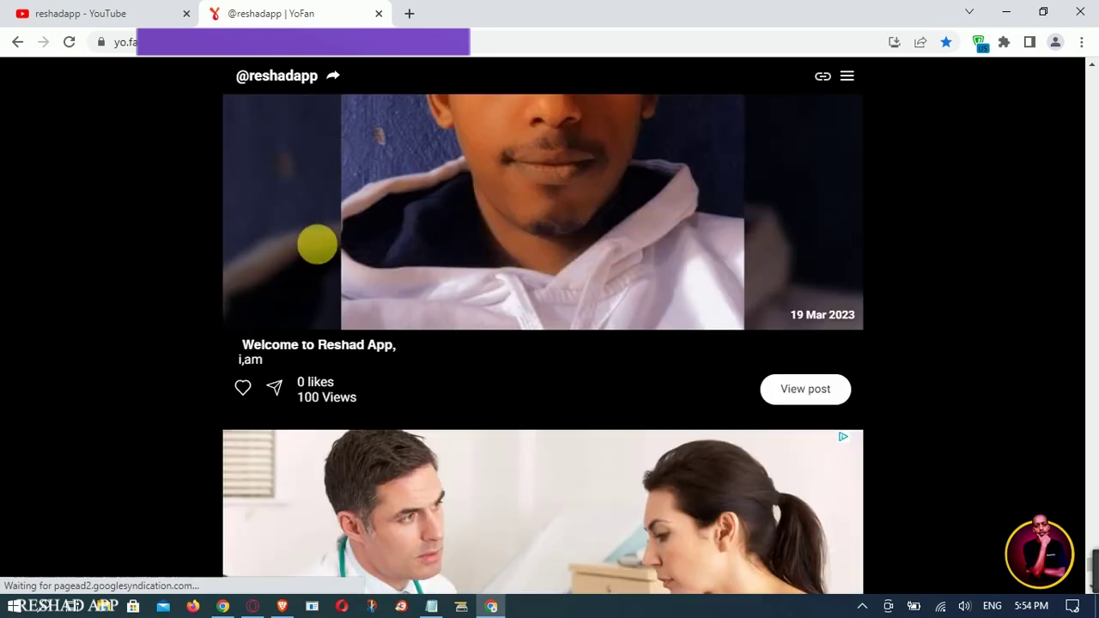
# Open the welcome post of 19 Mar 2023, return to the profile feed and recheck that post's view count
pyautogui.click(309, 250)
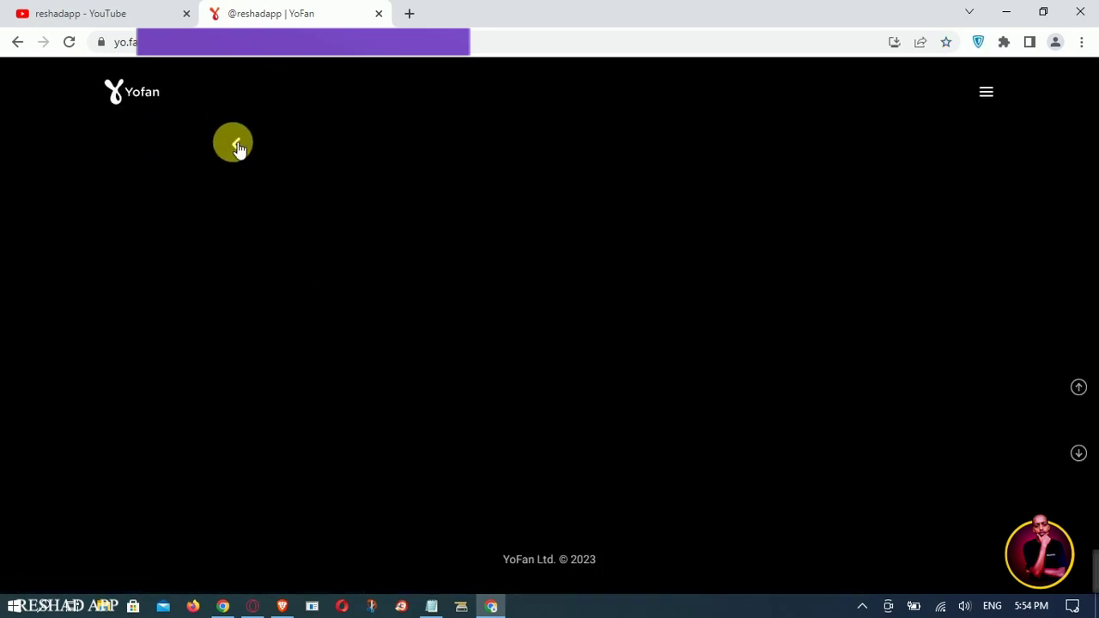
pyautogui.click(17, 41)
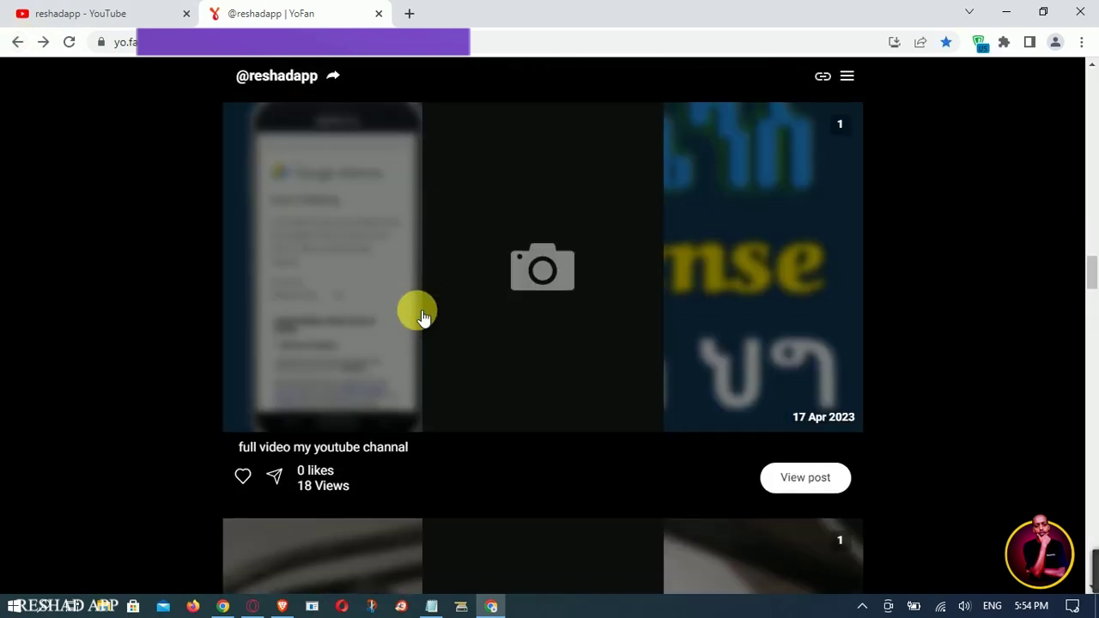
pyautogui.scroll(-15, 421, 316)
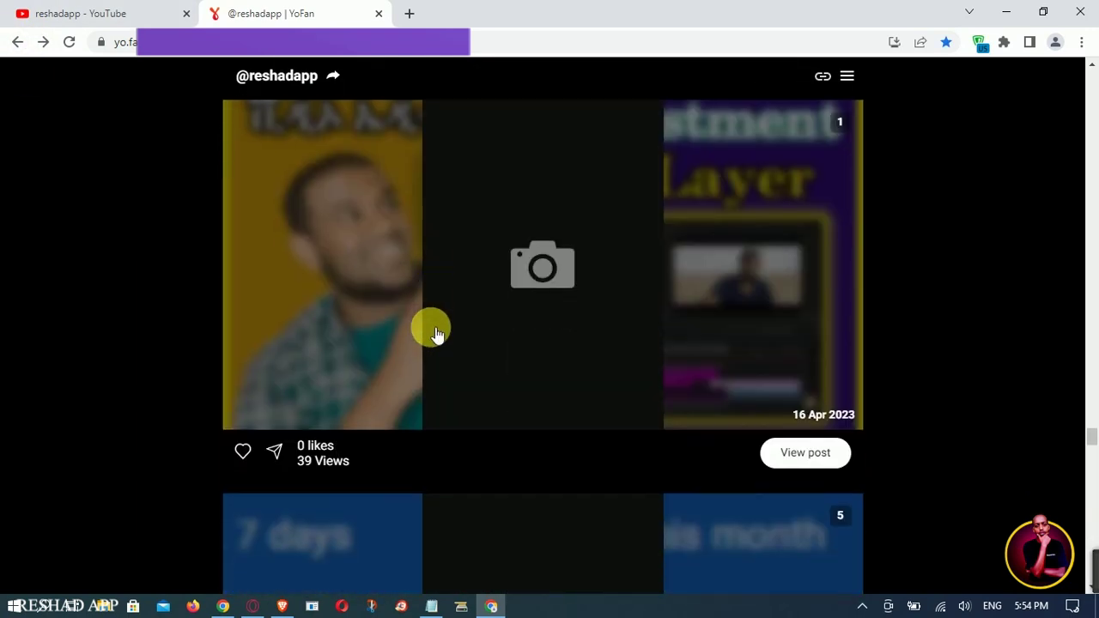
pyautogui.scroll(-20, 433, 333)
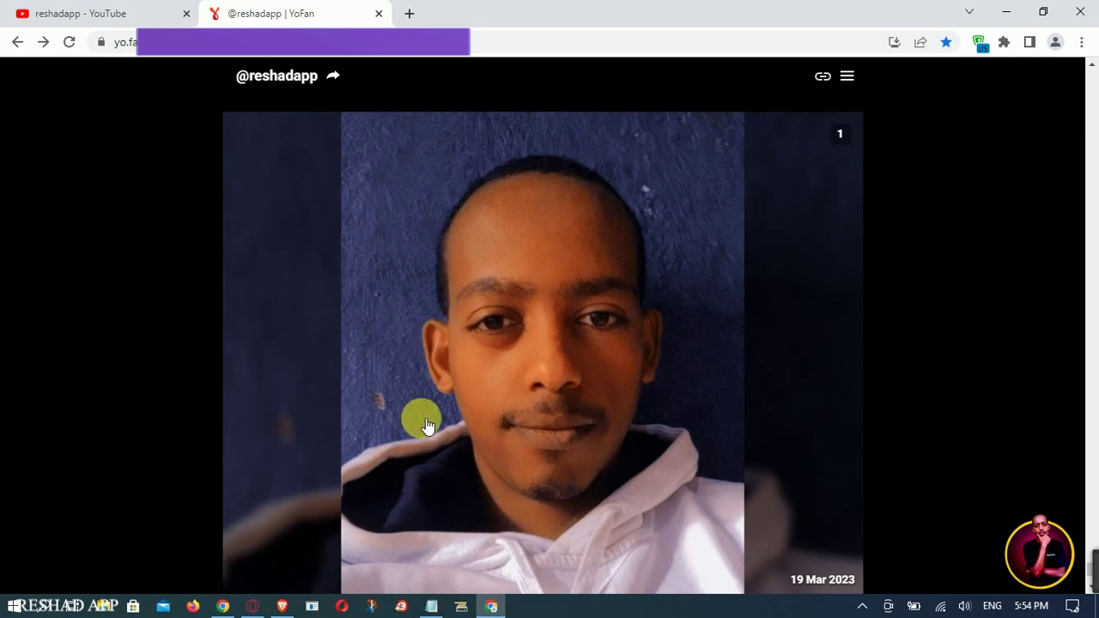
pyautogui.scroll(-2, 429, 423)
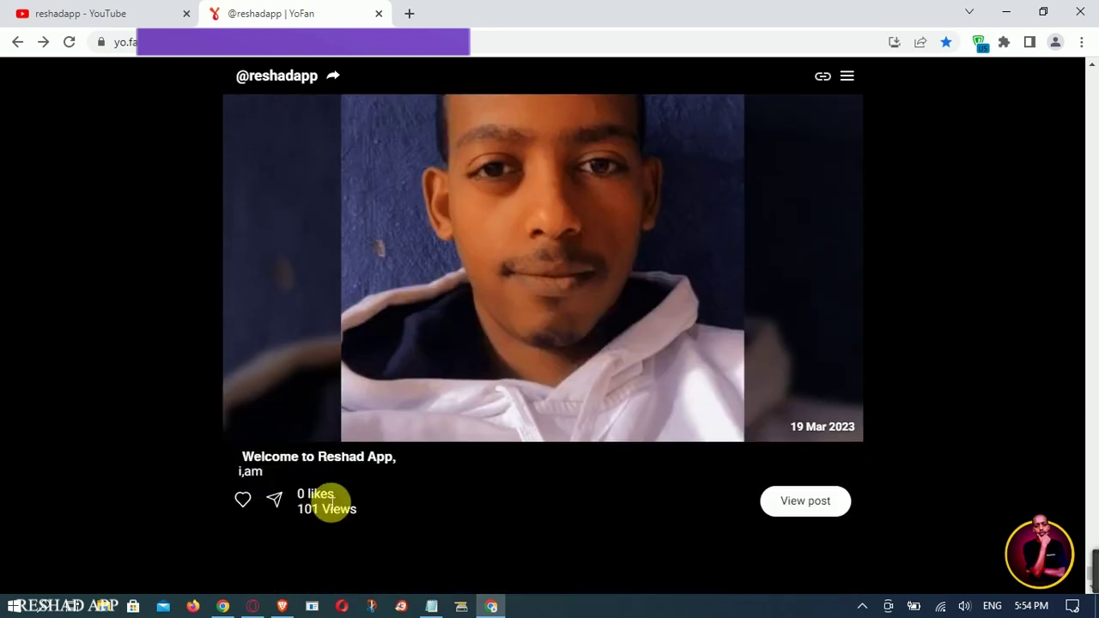
pyautogui.scroll(-9, 369, 429)
pyautogui.scroll(4, 369, 426)
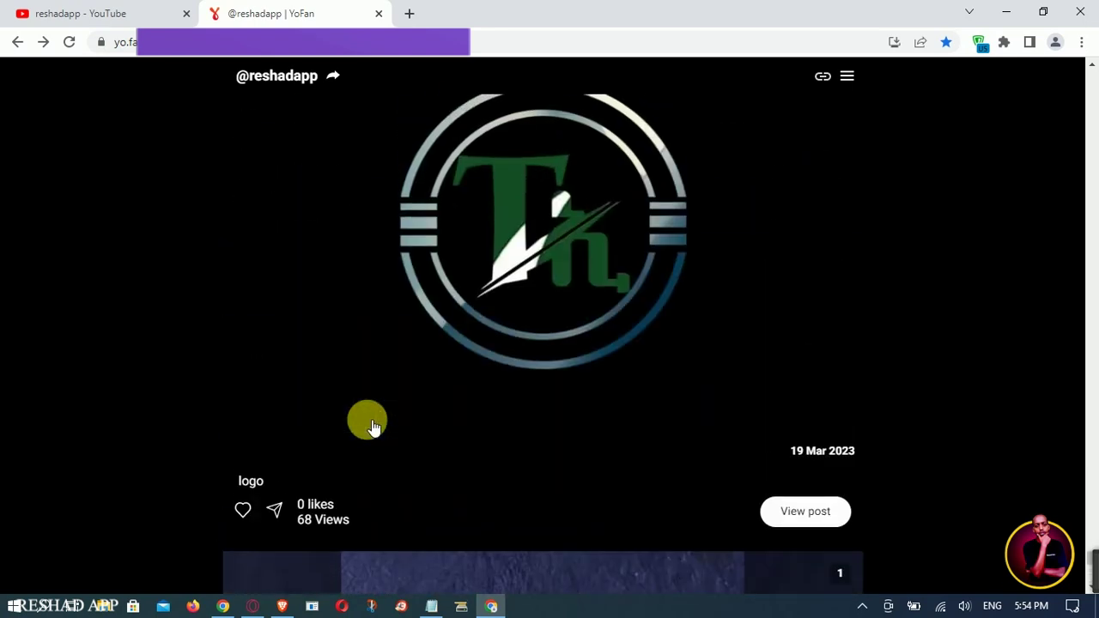
# Examine the view counts of the logo post and the "my youtube channel logo" post, both dated 19 Mar 2023
pyautogui.scroll(5, 369, 423)
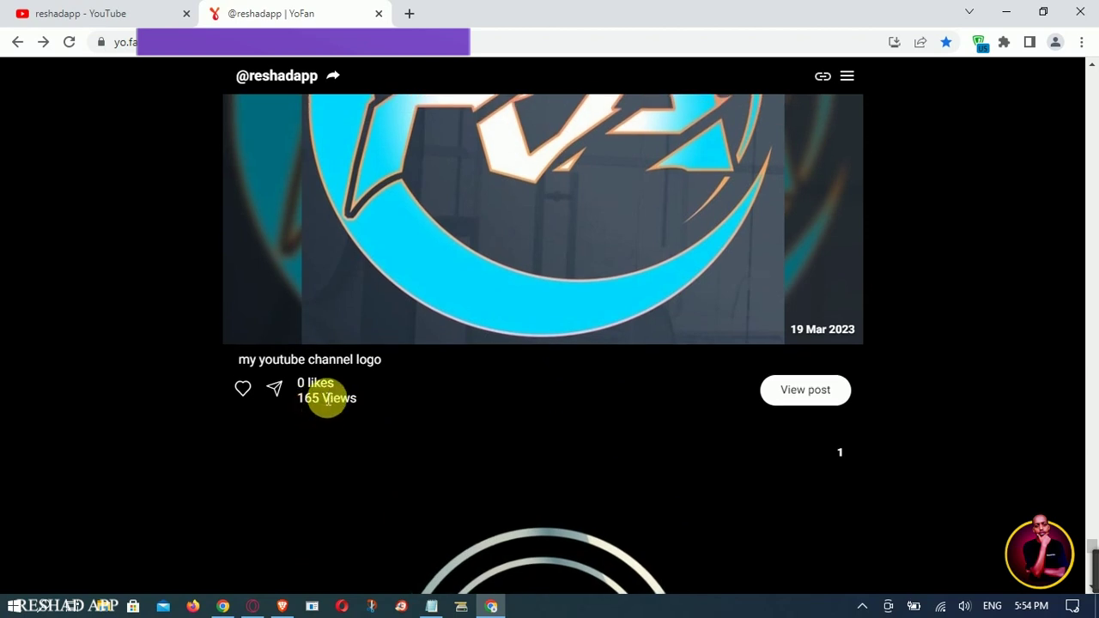
pyautogui.doubleClick(311, 404)
pyautogui.click(330, 407)
pyautogui.scroll(5, 335, 407)
pyautogui.scroll(-3, 339, 410)
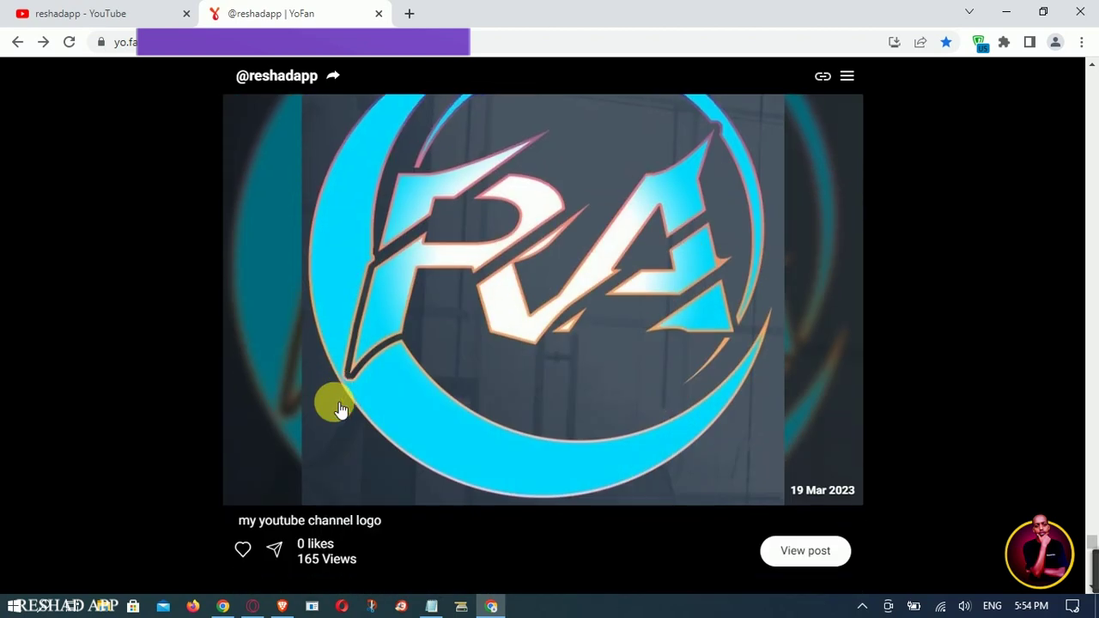
pyautogui.scroll(-2, 333, 425)
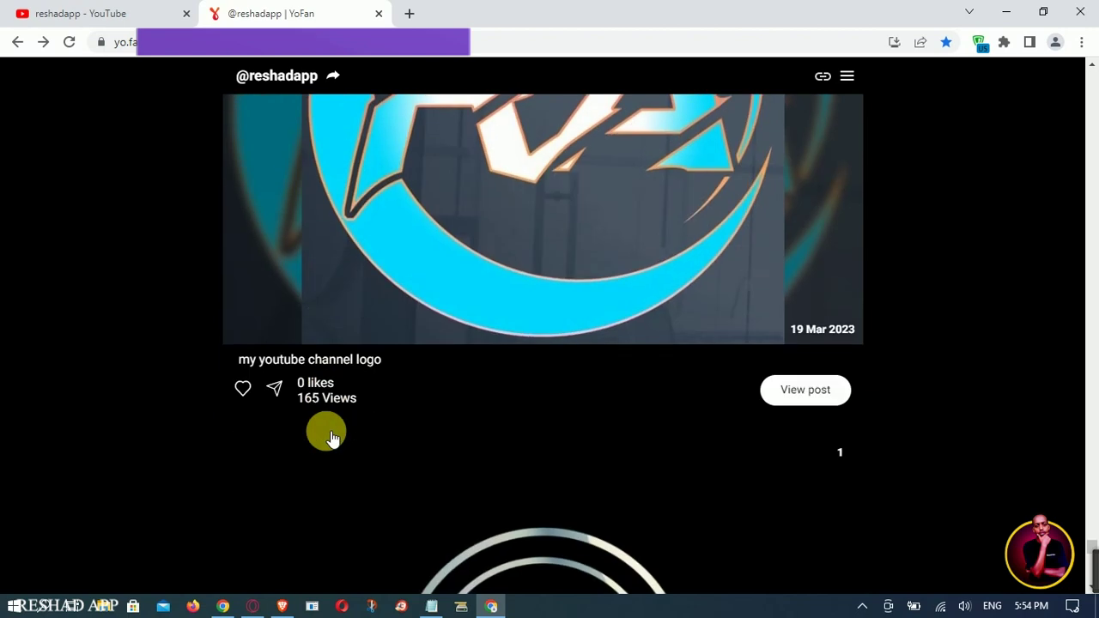
# Copy the share link of the "Make Money Online Fast and Free" post of 18 Apr 2023
pyautogui.moveTo(1092, 566); pyautogui.dragTo(1083, 69)
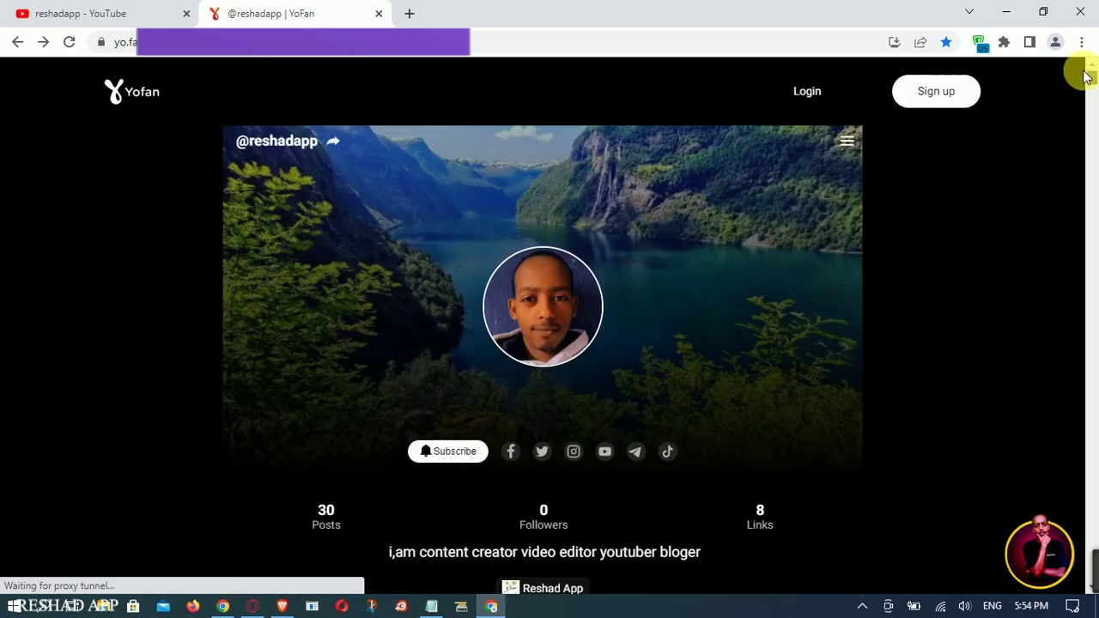
pyautogui.scroll(-7, 401, 309)
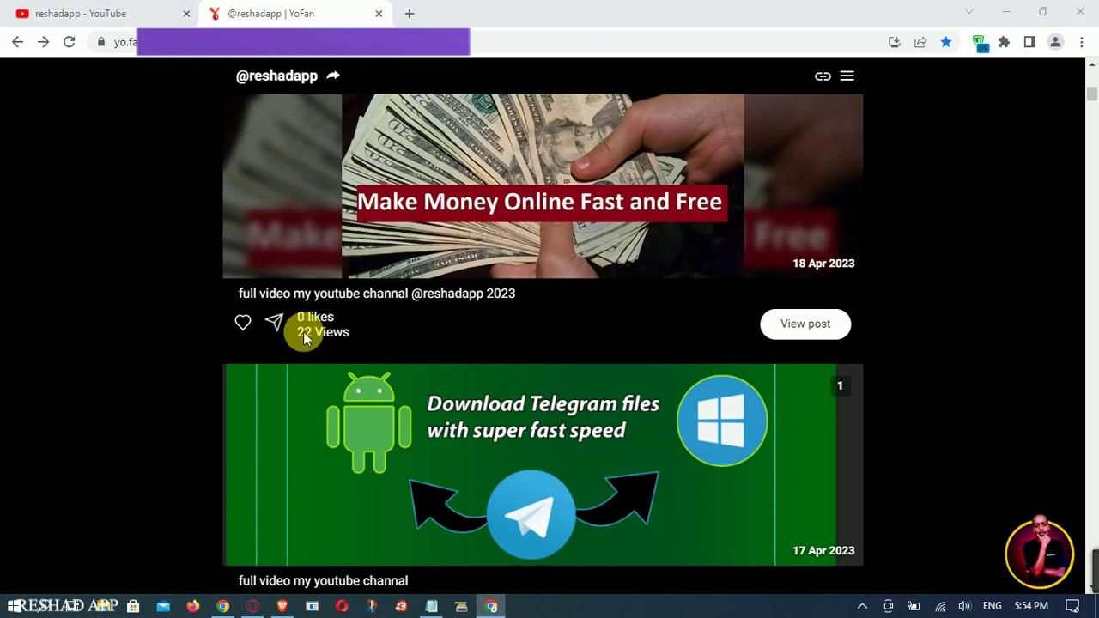
pyautogui.click(275, 324)
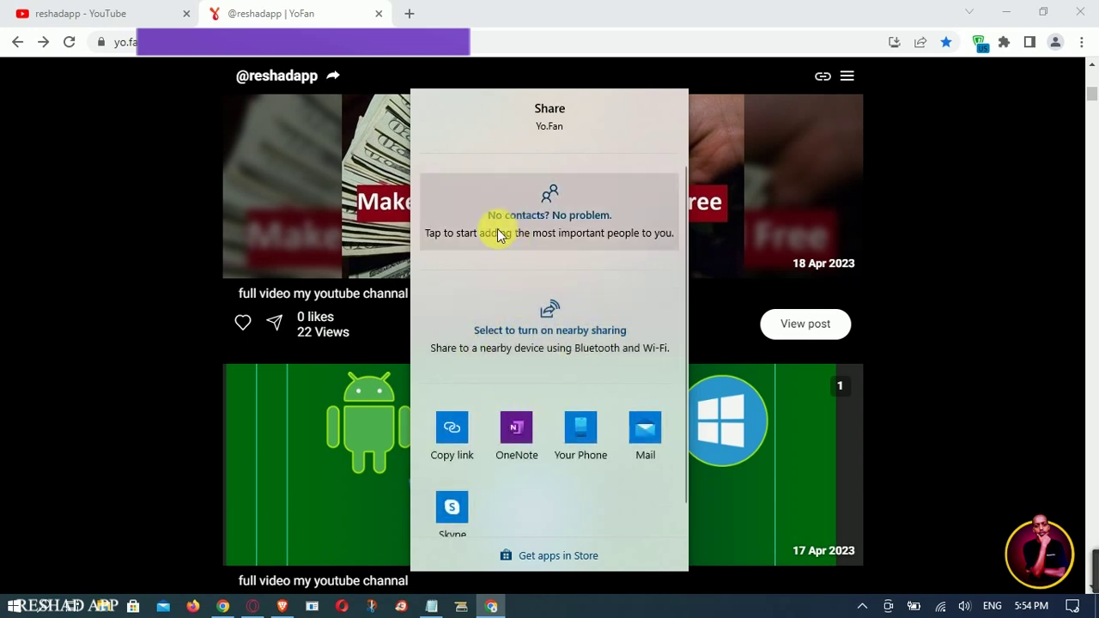
pyautogui.scroll(-1, 493, 258)
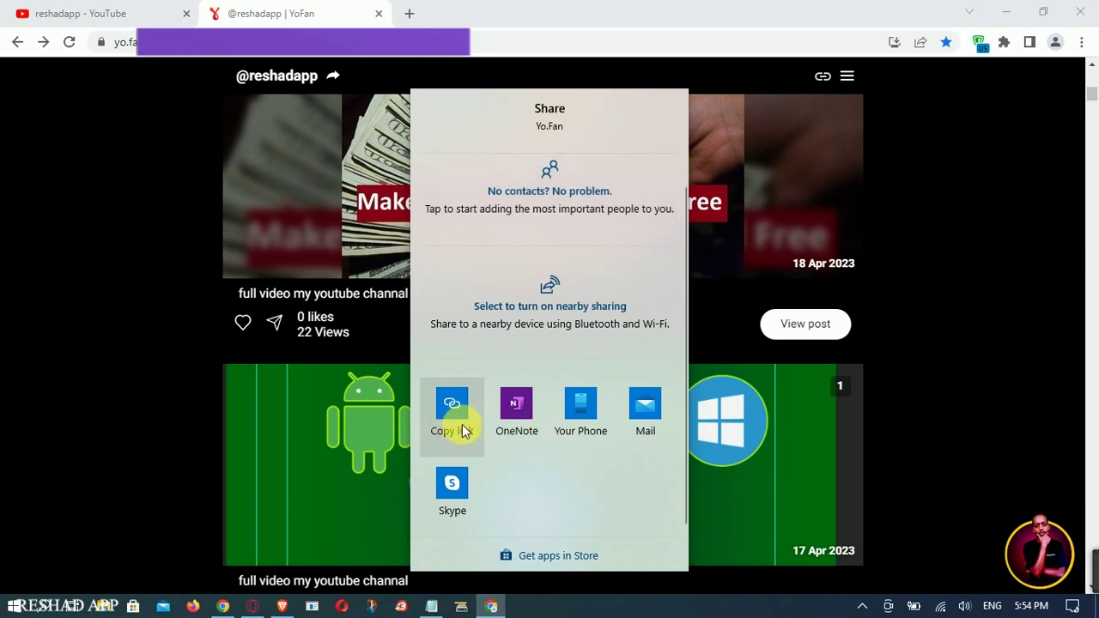
pyautogui.click(459, 421)
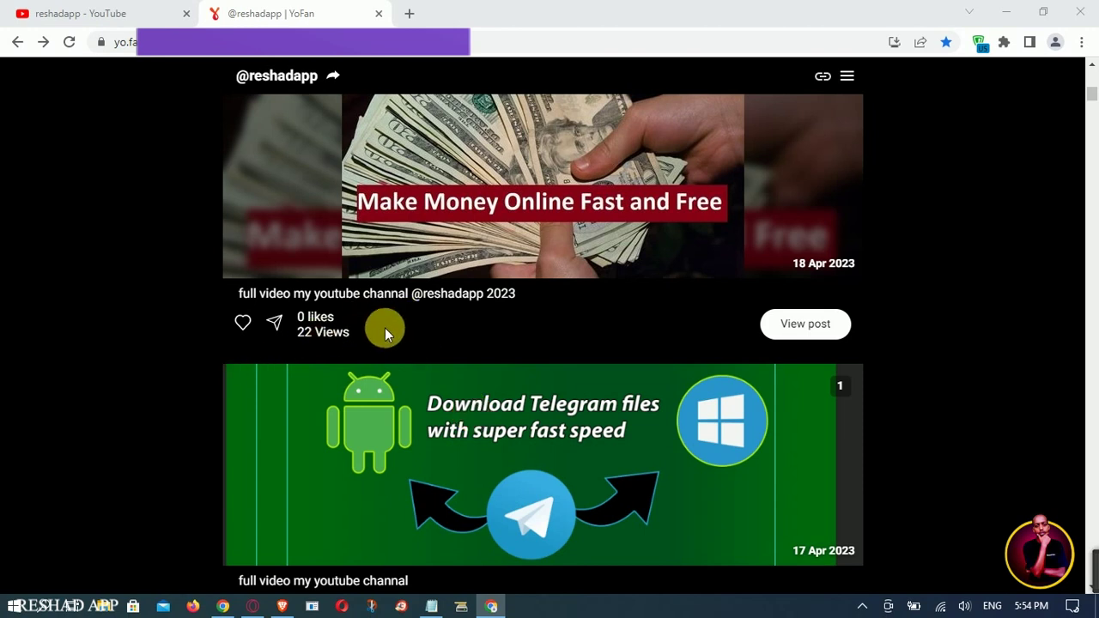
# Switch to Somiibo and open its Traffic Generator module in a new tab
pyautogui.click(1006, 13)
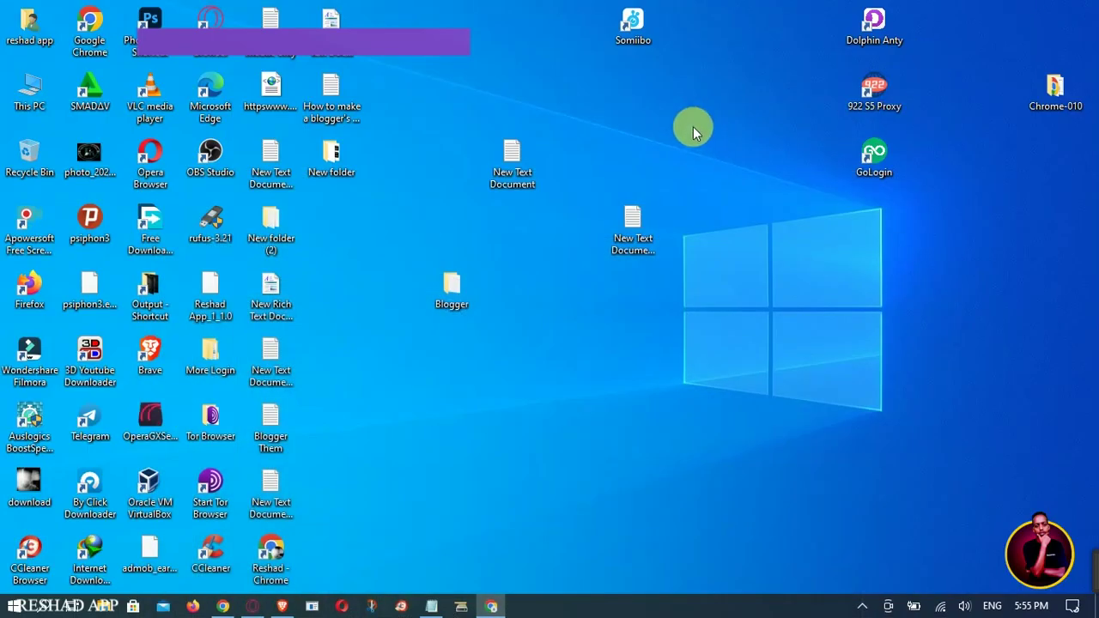
pyautogui.doubleClick(643, 25)
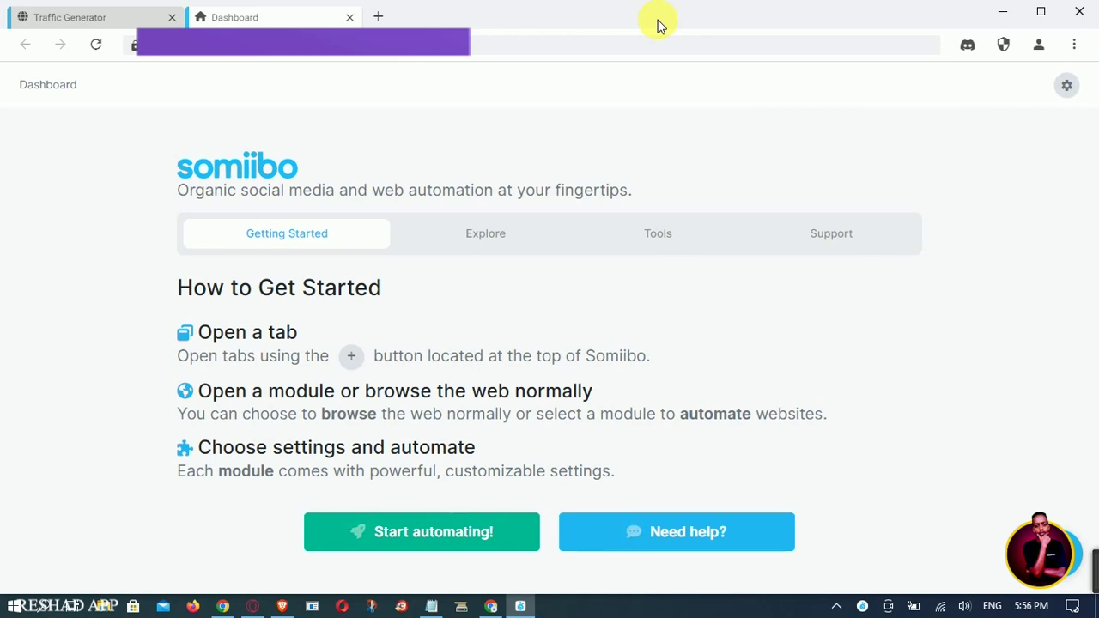
pyautogui.click(378, 17)
pyautogui.click(412, 96)
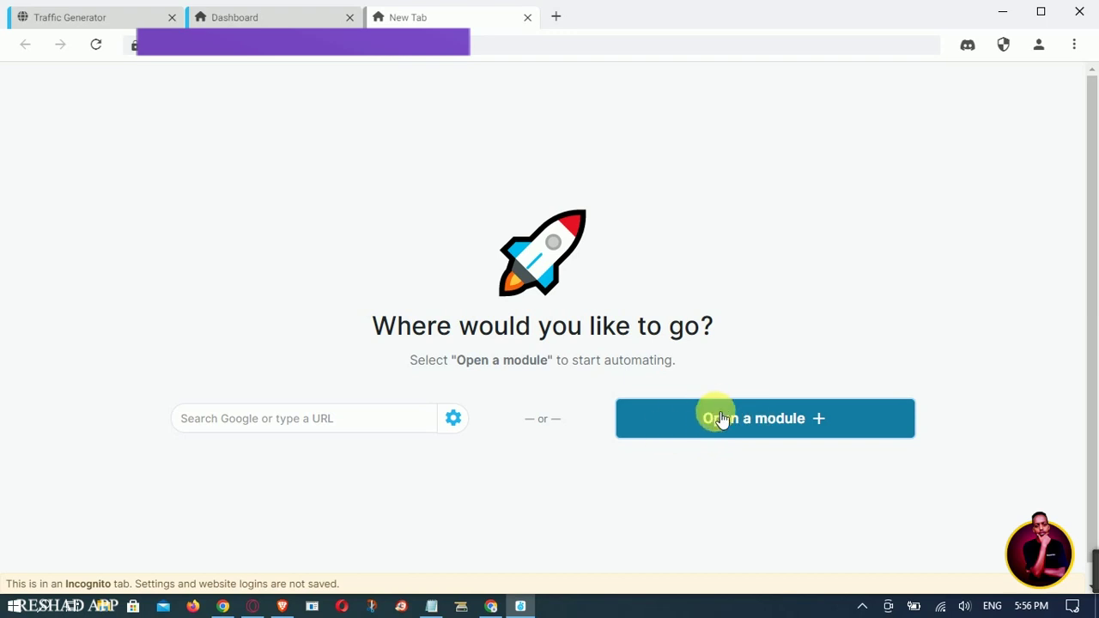
pyautogui.click(814, 436)
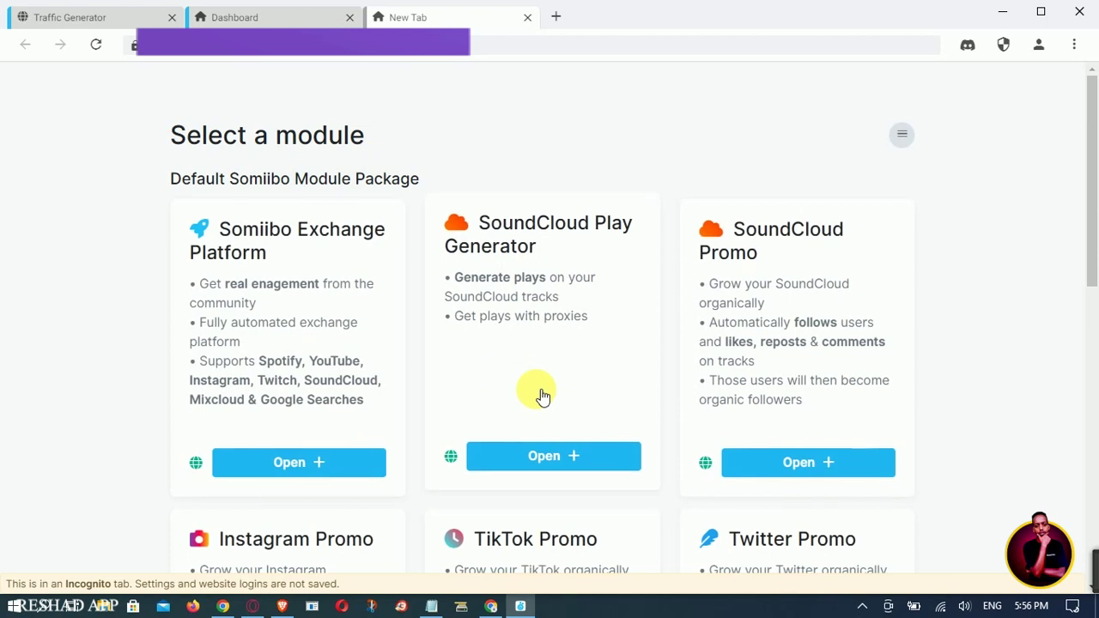
pyautogui.scroll(-4, 566, 449)
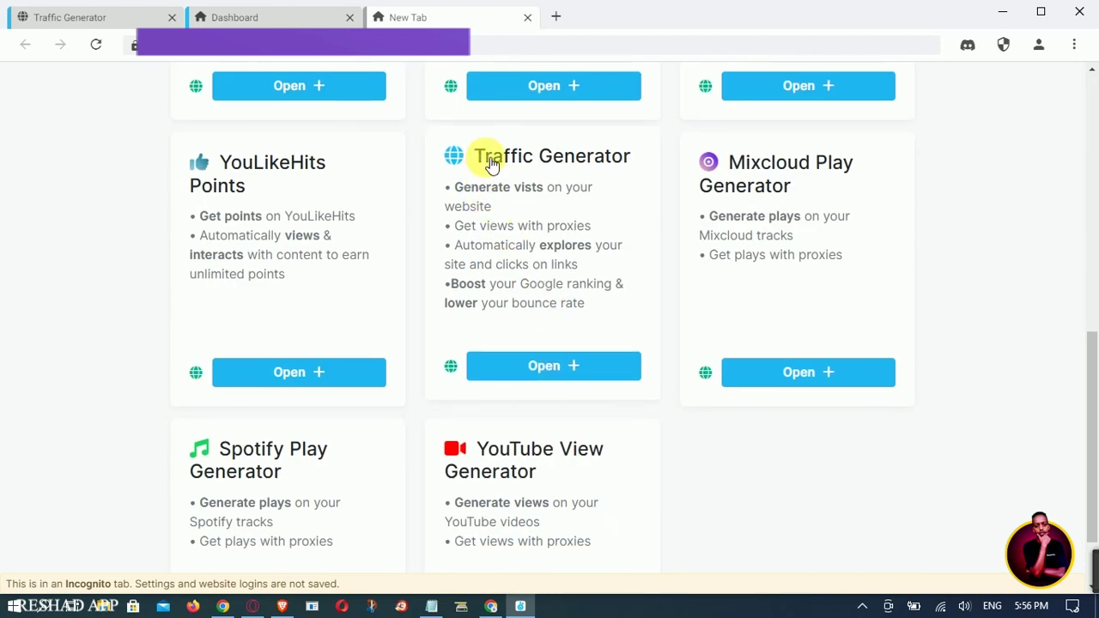
pyautogui.click(552, 369)
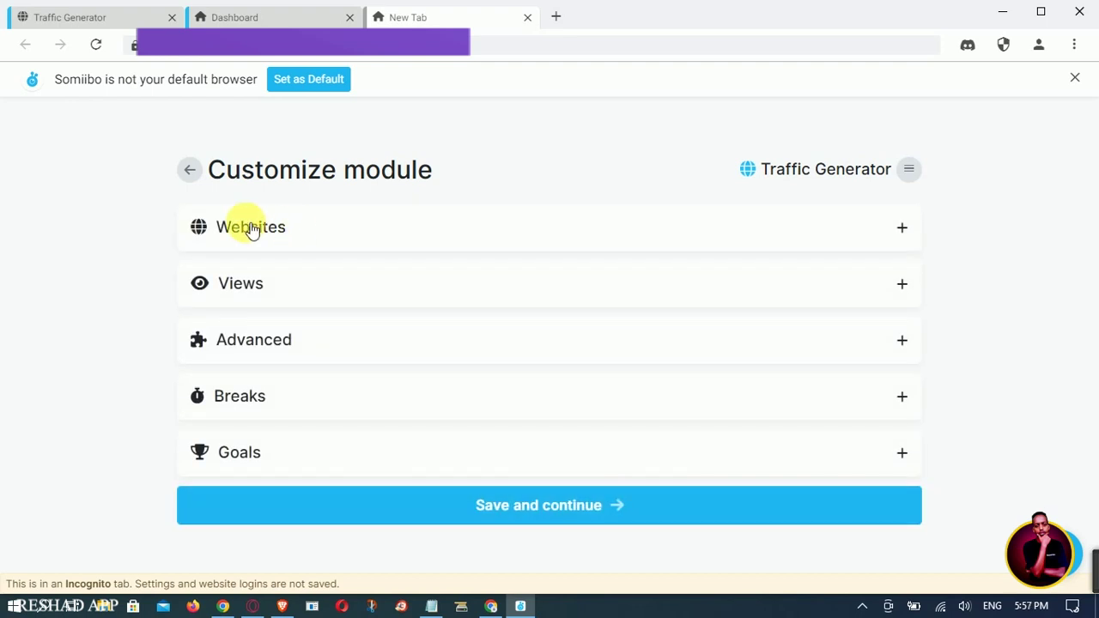
pyautogui.click(907, 228)
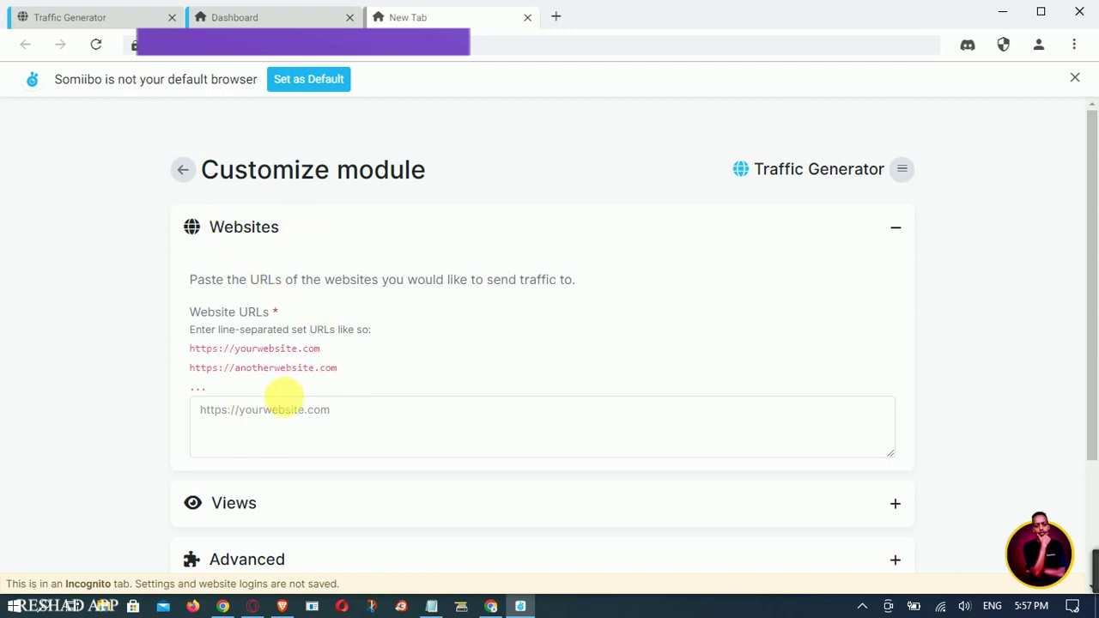
pyautogui.click(288, 421)
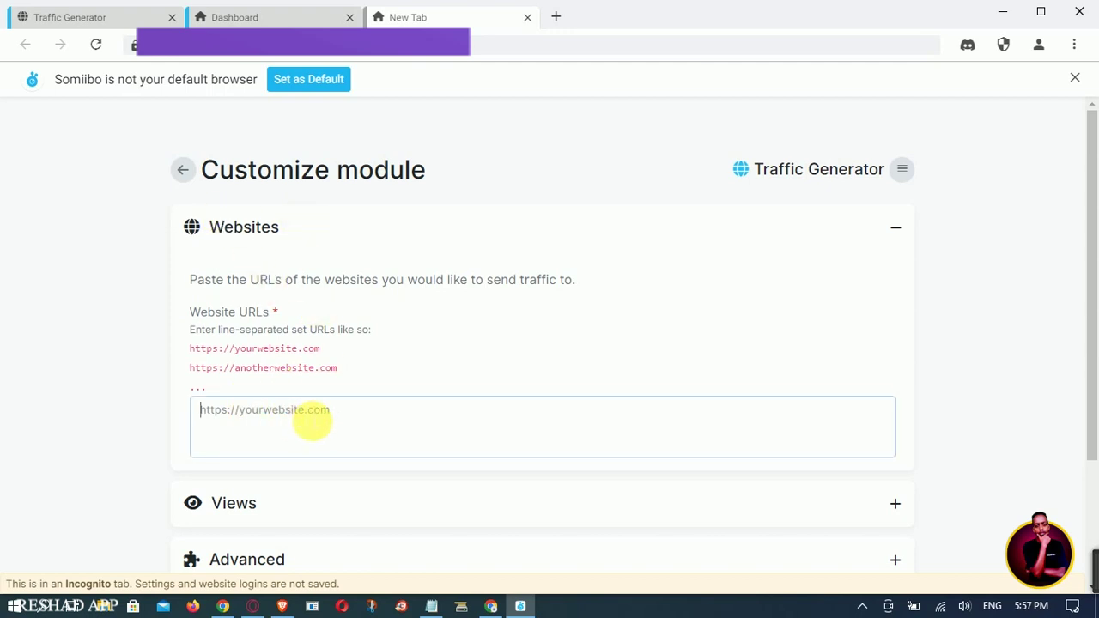
pyautogui.hotkey('ctrl', 'v')
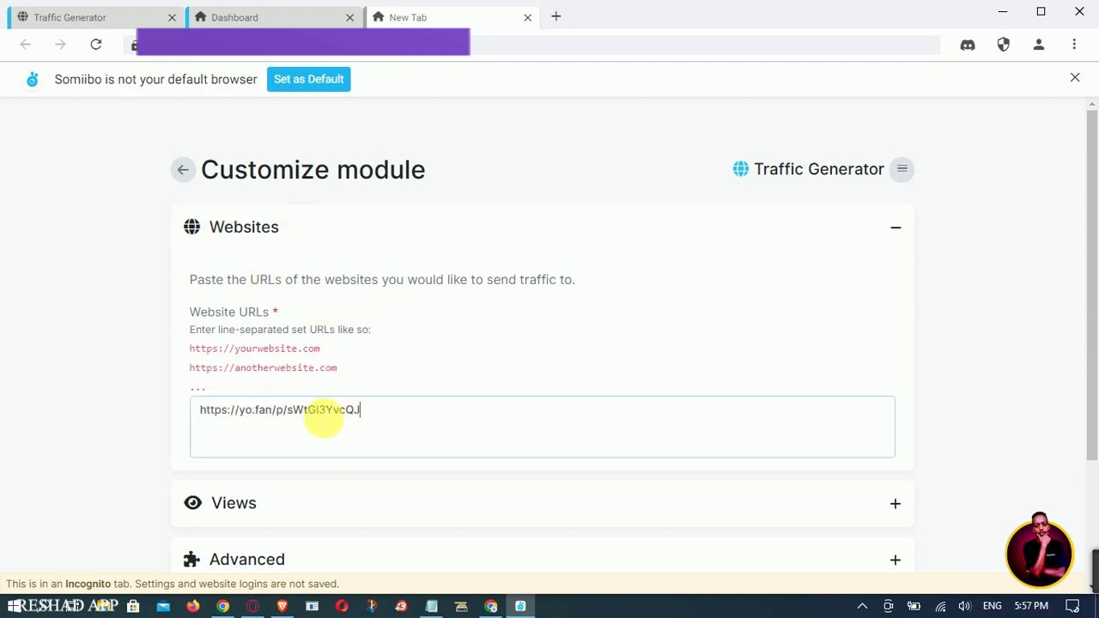
pyautogui.click(239, 227)
# Set the time between visits to 4–5 seconds and the minimum visit duration to 5 seconds, and save the module settings
pyautogui.click(239, 288)
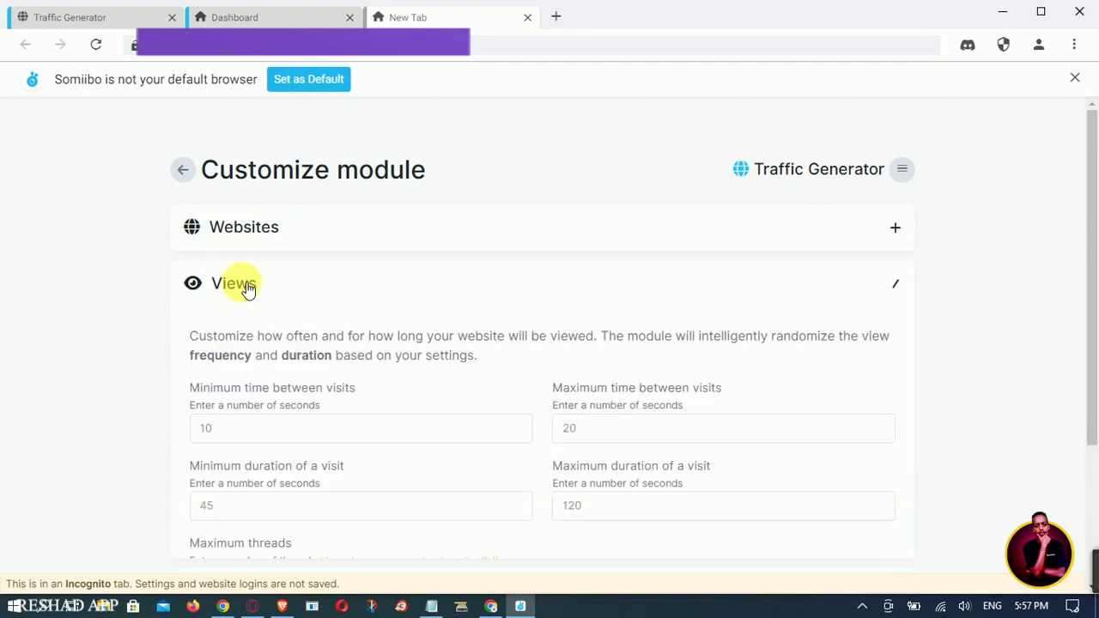
pyautogui.click(275, 422)
pyautogui.write('4')
pyautogui.click(589, 426)
pyautogui.write('5')
pyautogui.click(381, 503)
pyautogui.write('5')
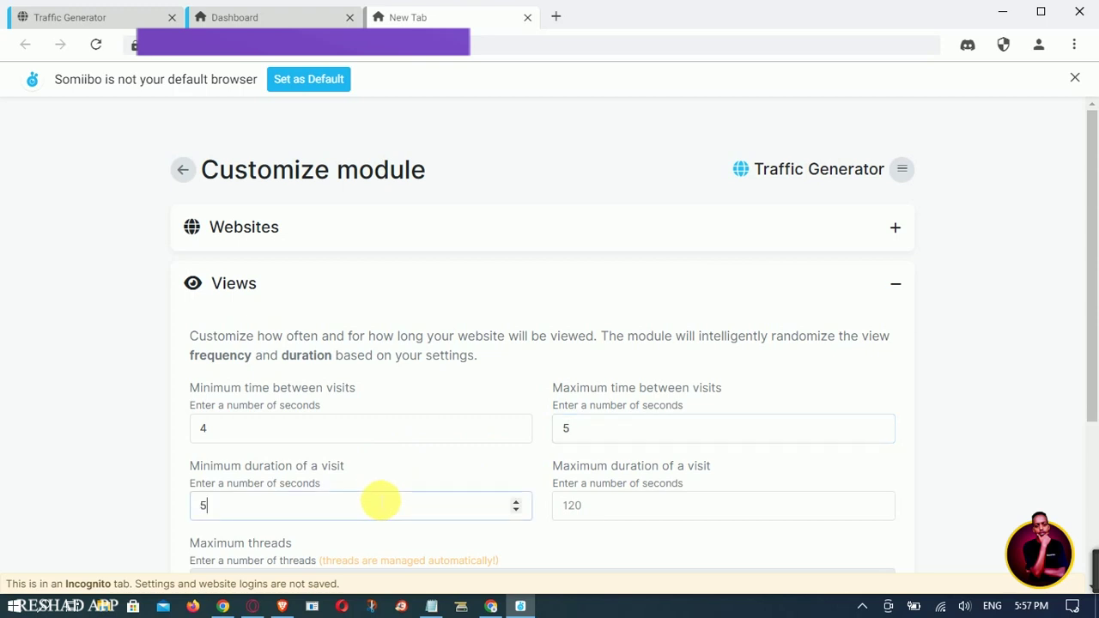
pyautogui.scroll(-3, 332, 323)
pyautogui.click(550, 556)
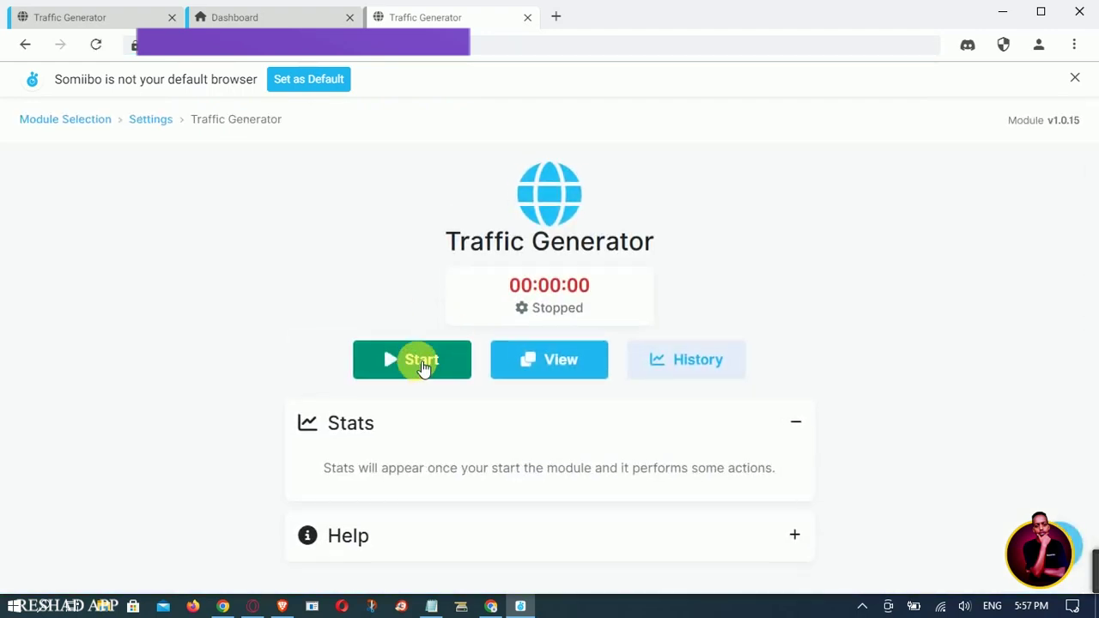
# Begin unlocking the Traffic Generator by viewing sponsored content, and check the 18 Apr 2023 post's view count in Chrome during the wait
pyautogui.click(424, 369)
pyautogui.click(565, 329)
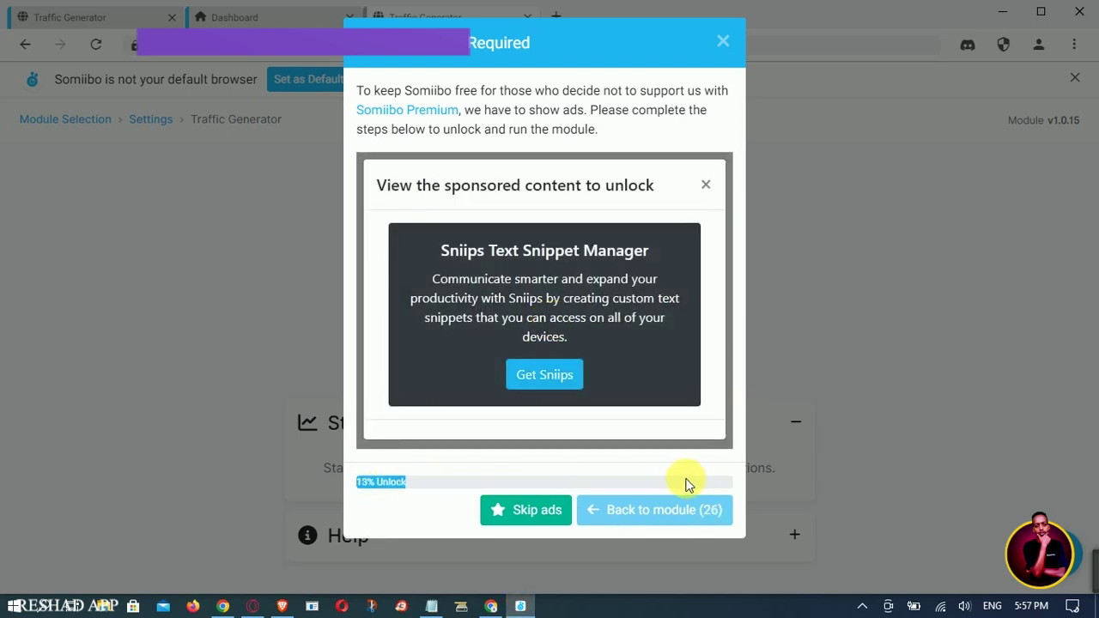
pyautogui.click(491, 605)
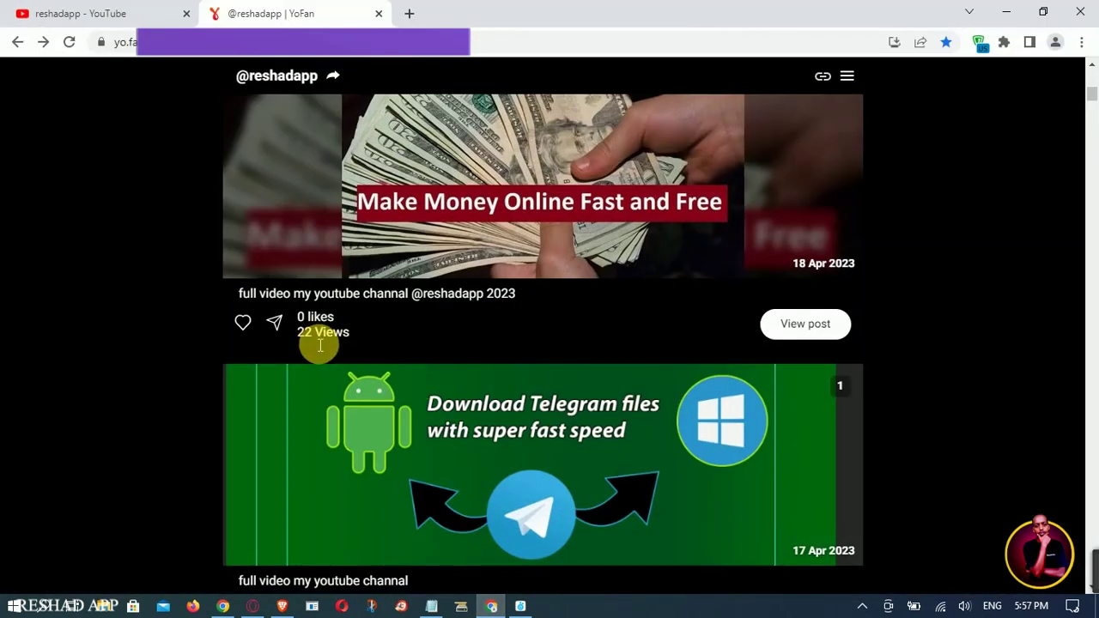
pyautogui.moveTo(301, 341); pyautogui.dragTo(312, 341)
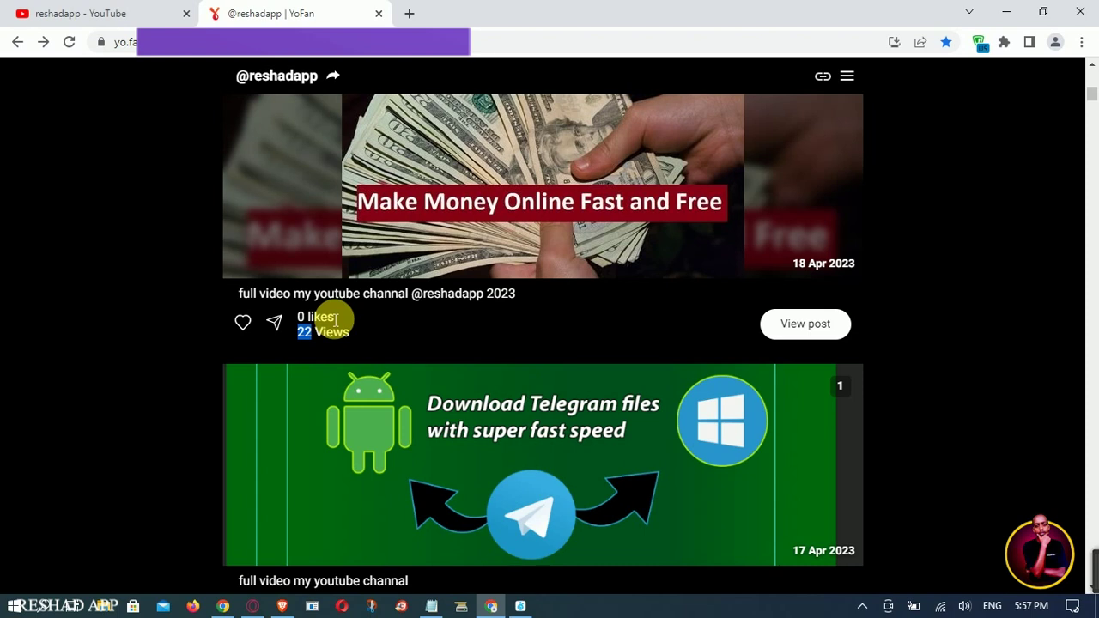
pyautogui.click(306, 340)
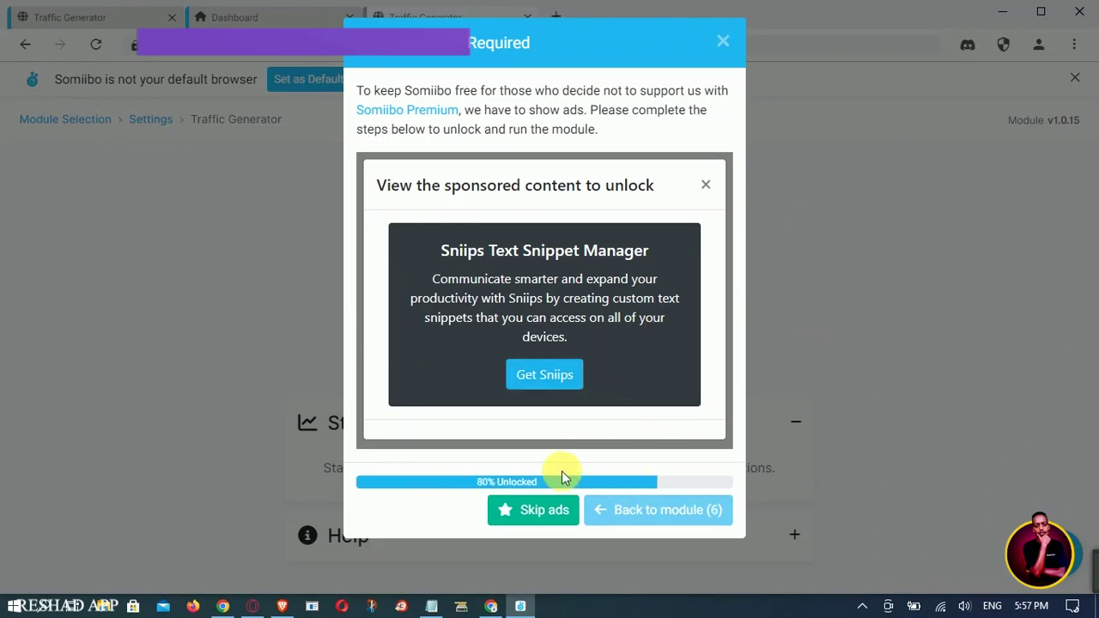
# Switch to Chrome and copy the web address of the YoFan profile
pyautogui.click(491, 606)
pyautogui.click(182, 42)
pyautogui.rightClick(183, 43)
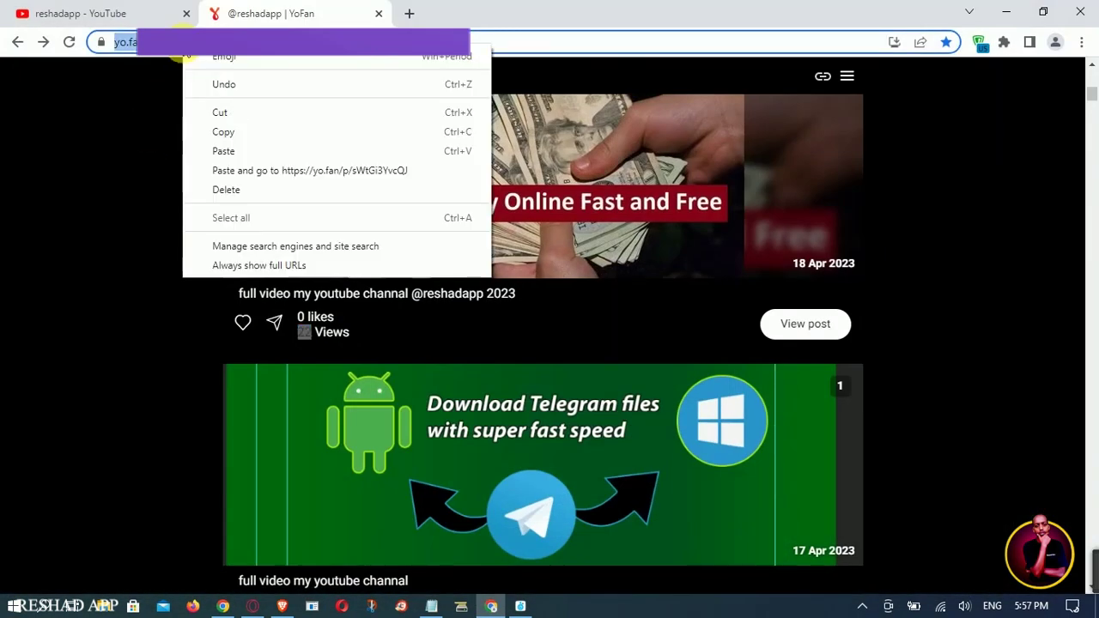
pyautogui.click(234, 133)
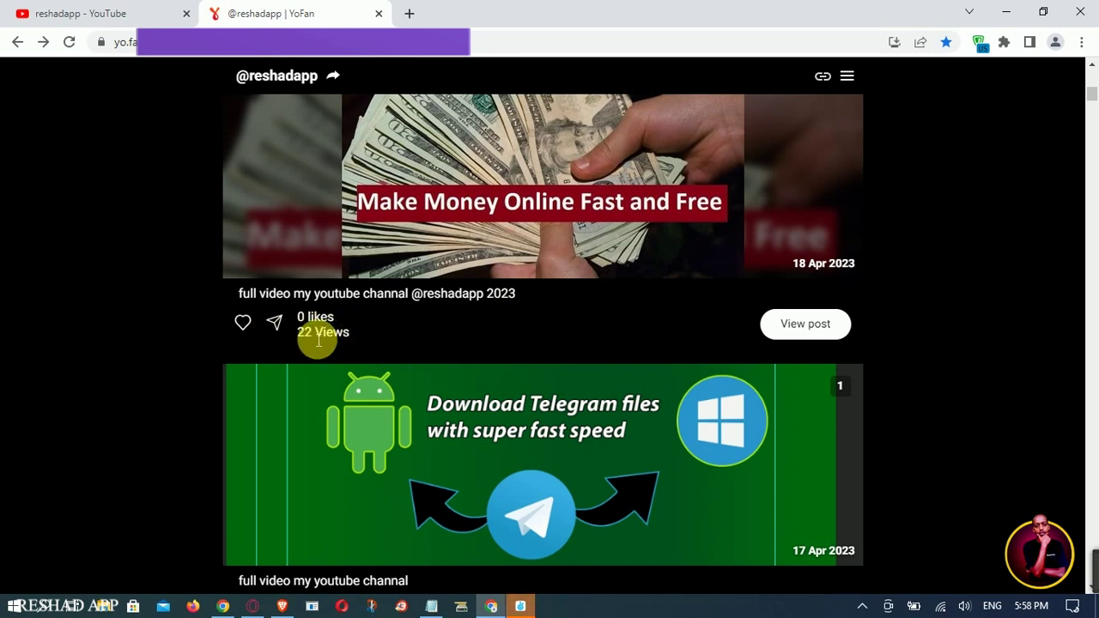
# Switch to Somiibo, dismiss the module unlock notice and start the Traffic Generator
pyautogui.click(521, 606)
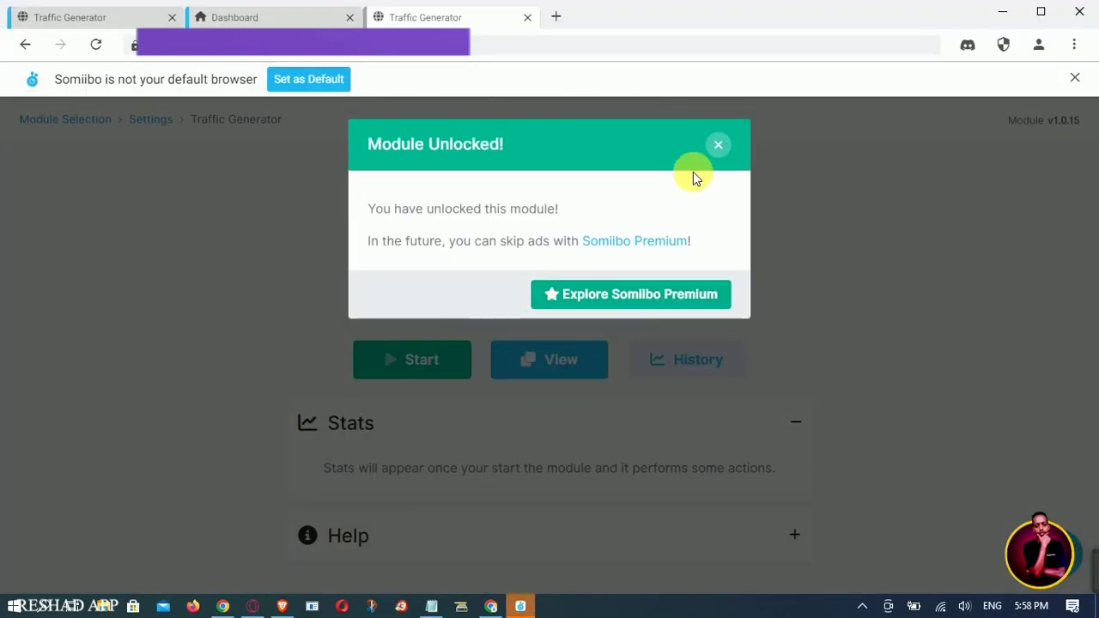
pyautogui.click(718, 144)
pyautogui.click(419, 361)
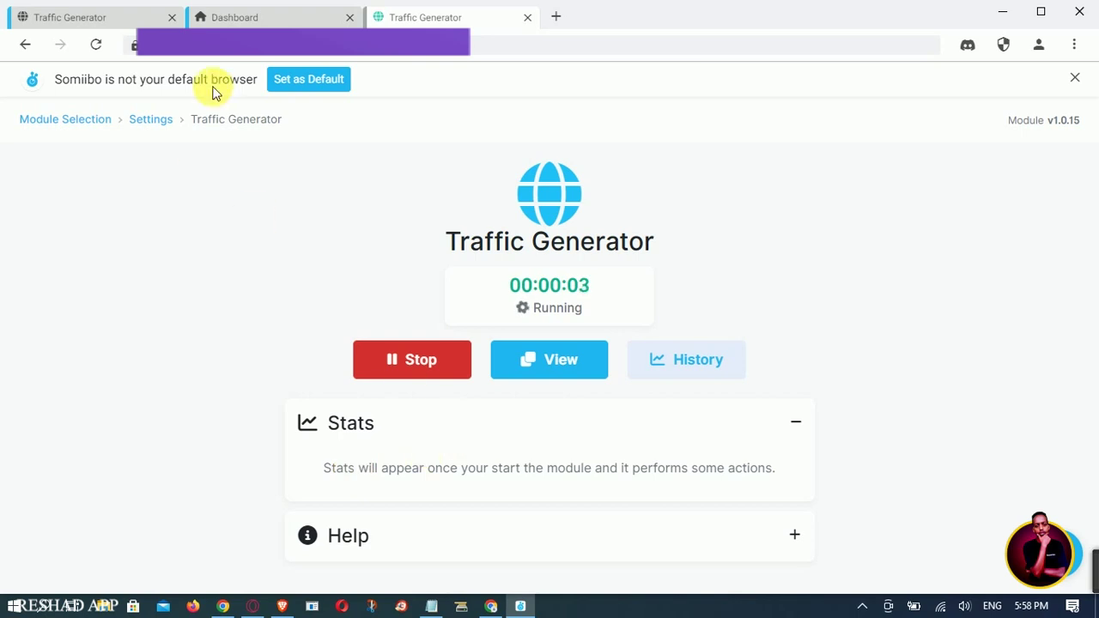
# Close the older Traffic Generator tab and the Dashboard tab, and check the running module's views statistic
pyautogui.click(172, 17)
pyautogui.click(172, 19)
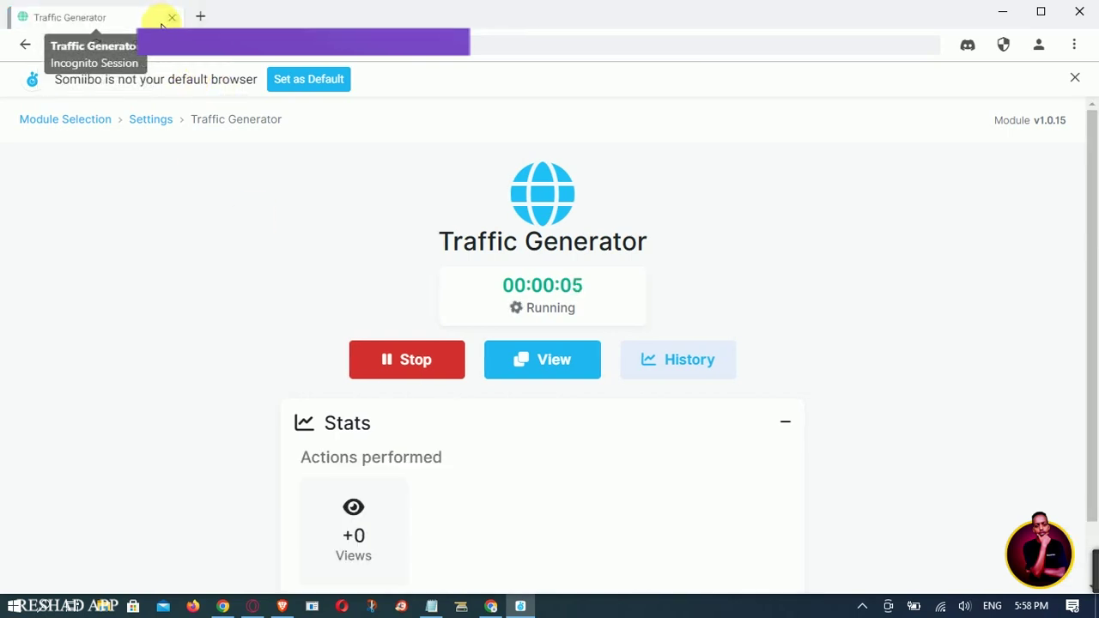
pyautogui.doubleClick(353, 555)
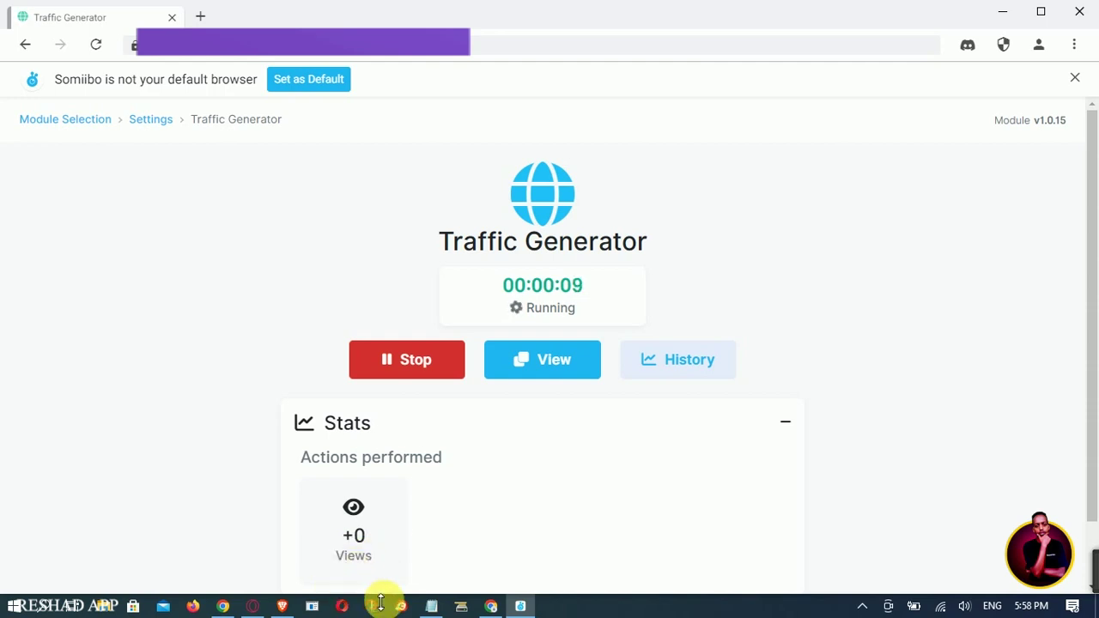
# Switch to Chrome, reload the YoFan profile and recheck the view count of the "Make Money Online Fast and Free" post
pyautogui.moveTo(489, 601)
pyautogui.click(490, 543)
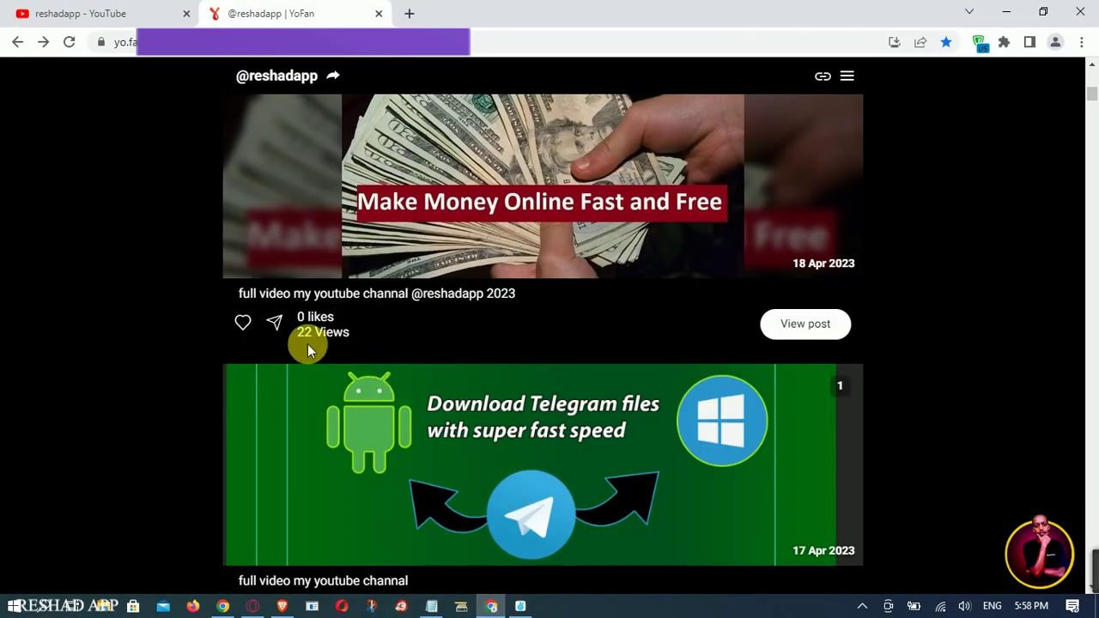
pyautogui.moveTo(295, 332); pyautogui.dragTo(340, 343)
pyautogui.click(341, 344)
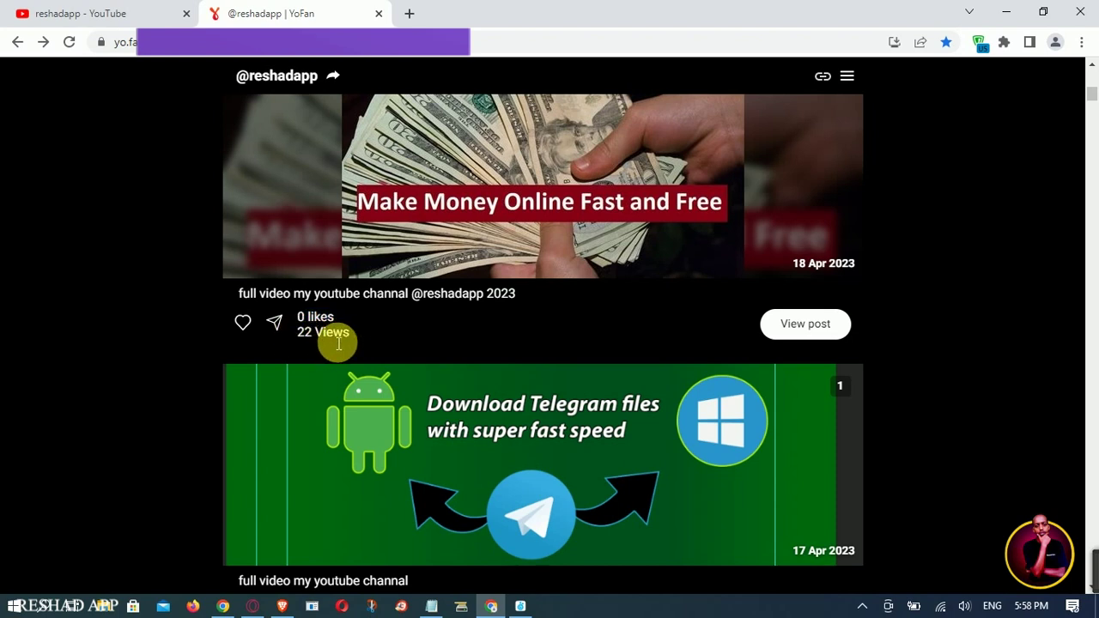
pyautogui.click(72, 45)
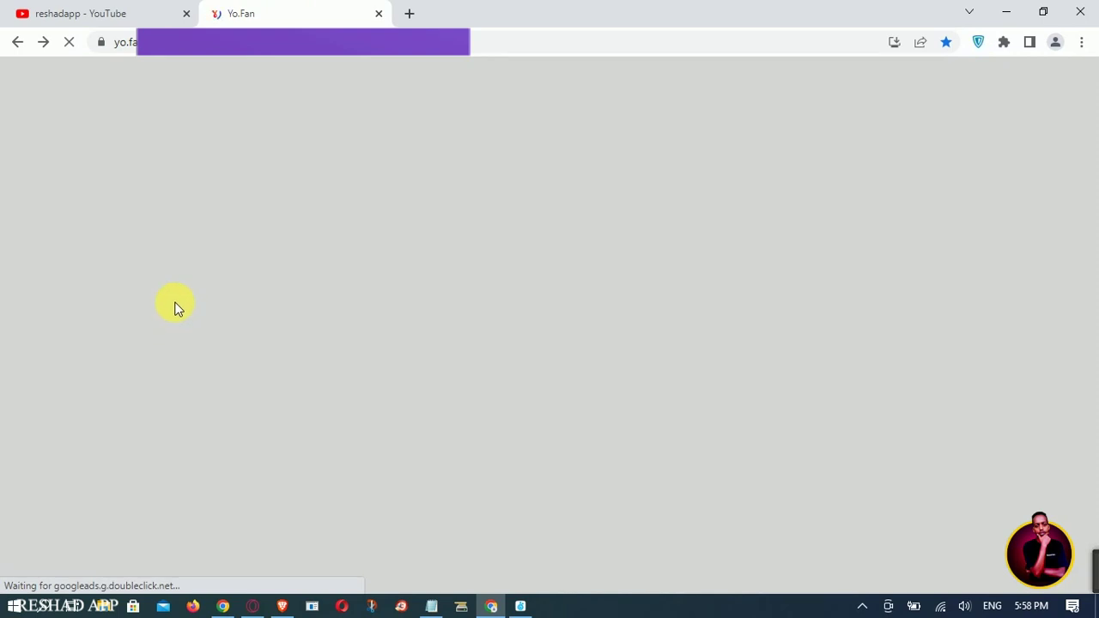
pyautogui.scroll(-1, 177, 312)
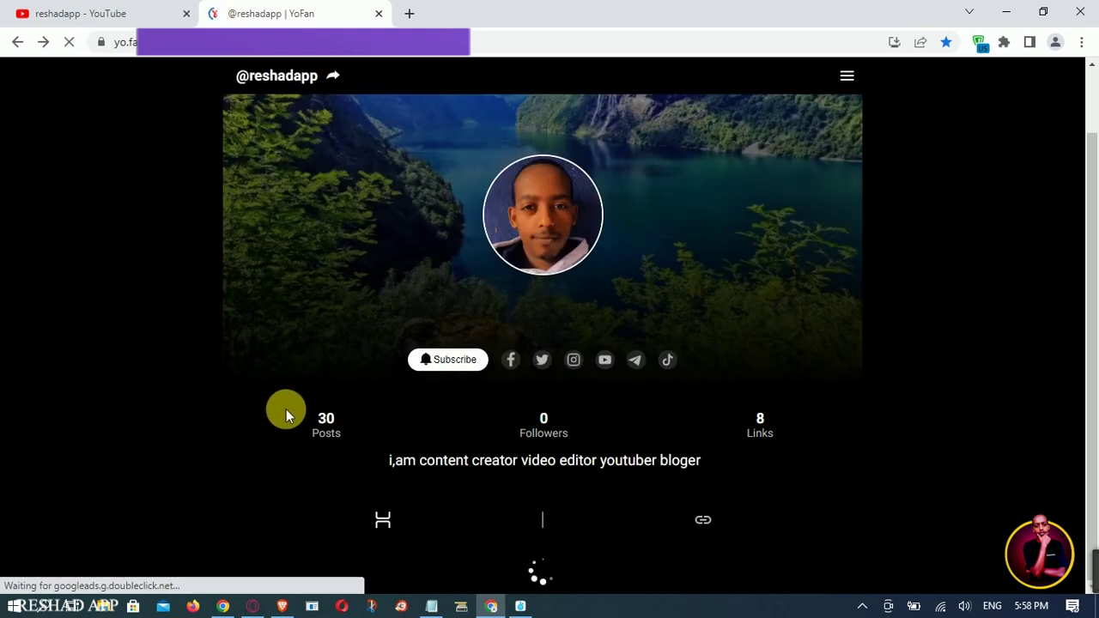
pyautogui.scroll(-4, 287, 409)
pyautogui.click(292, 412)
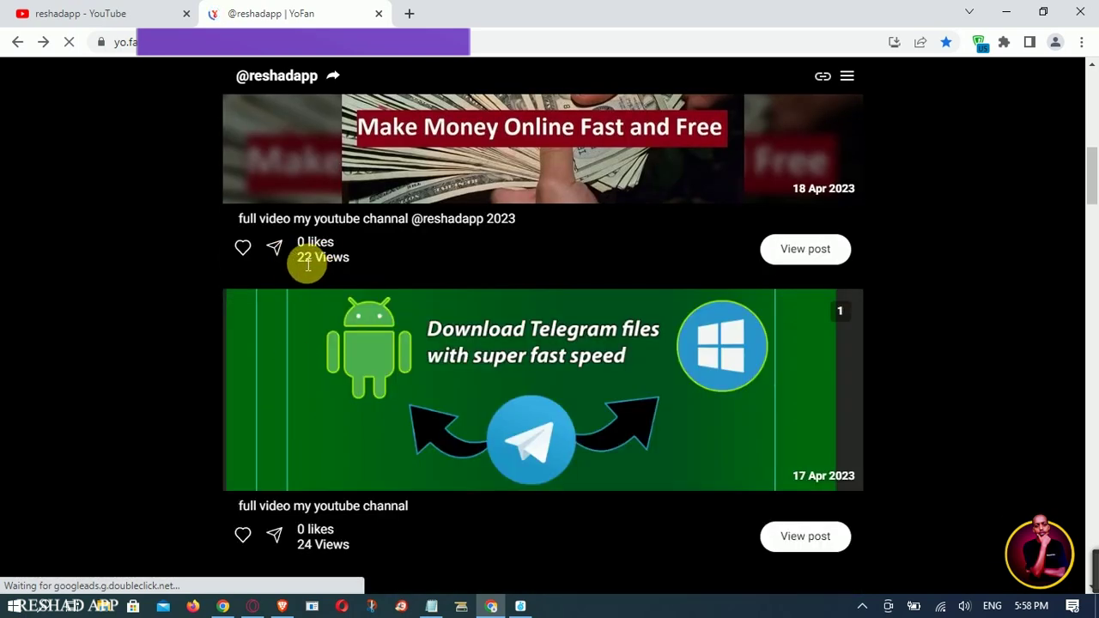
# Switch to Somiibo and check the running Traffic Generator's views statistic
pyautogui.click(520, 606)
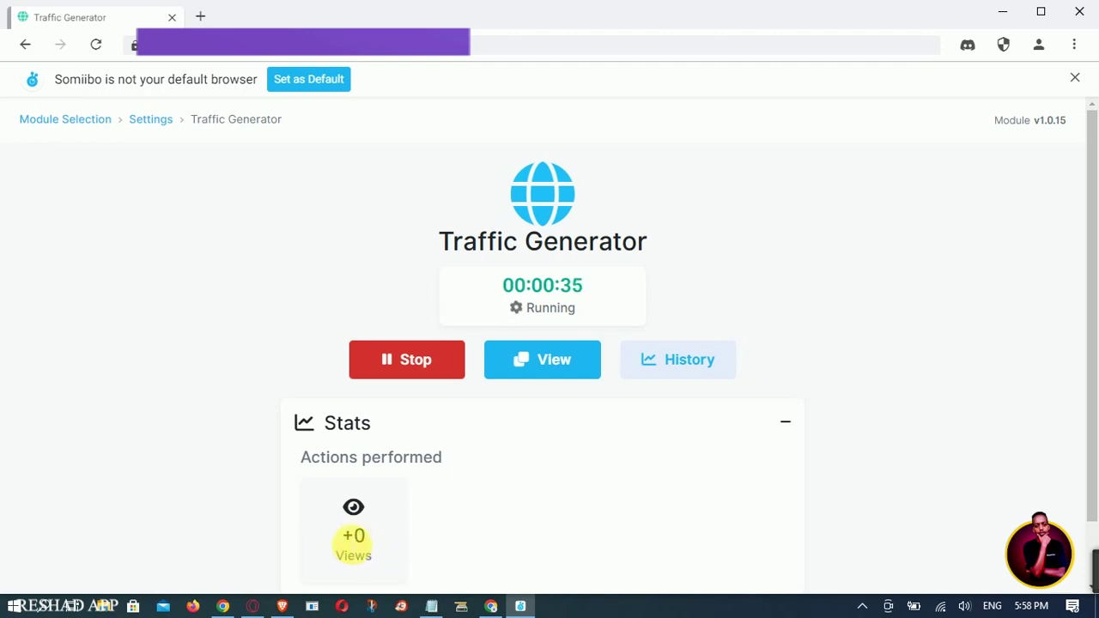
pyautogui.moveTo(353, 539); pyautogui.dragTo(387, 540)
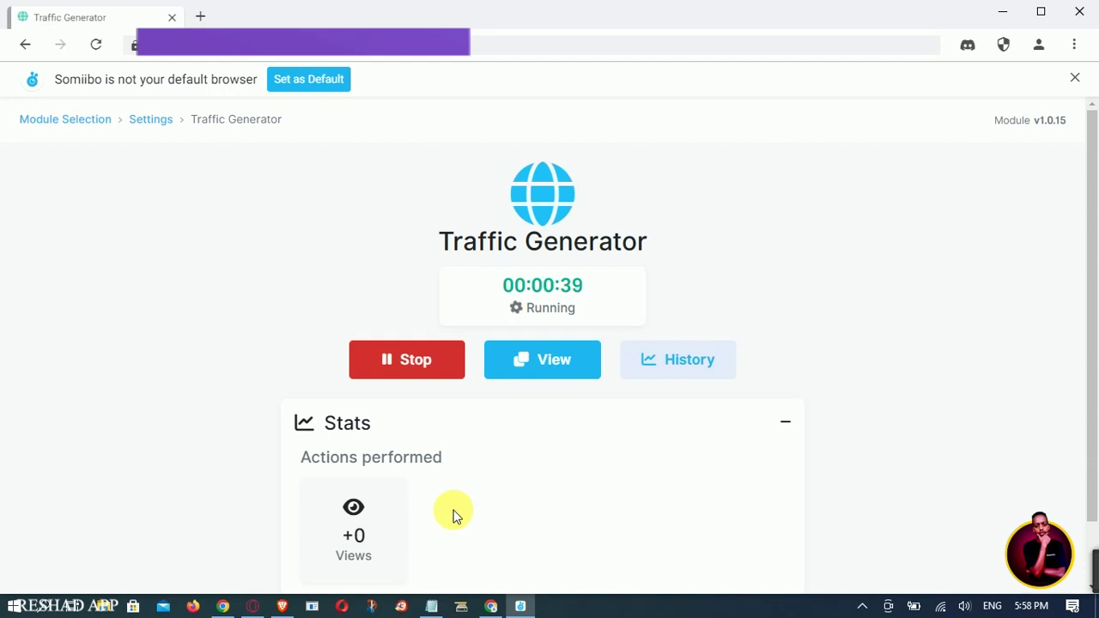
# Switch to Chrome and copy the web address of the YoFan profile
pyautogui.click(492, 607)
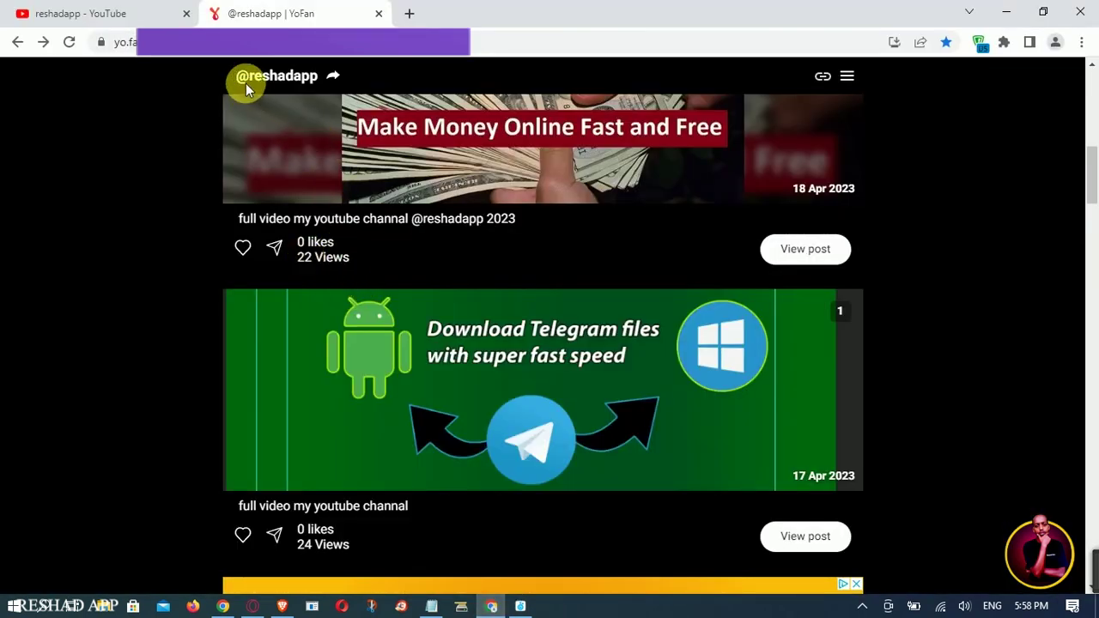
pyautogui.click(221, 52)
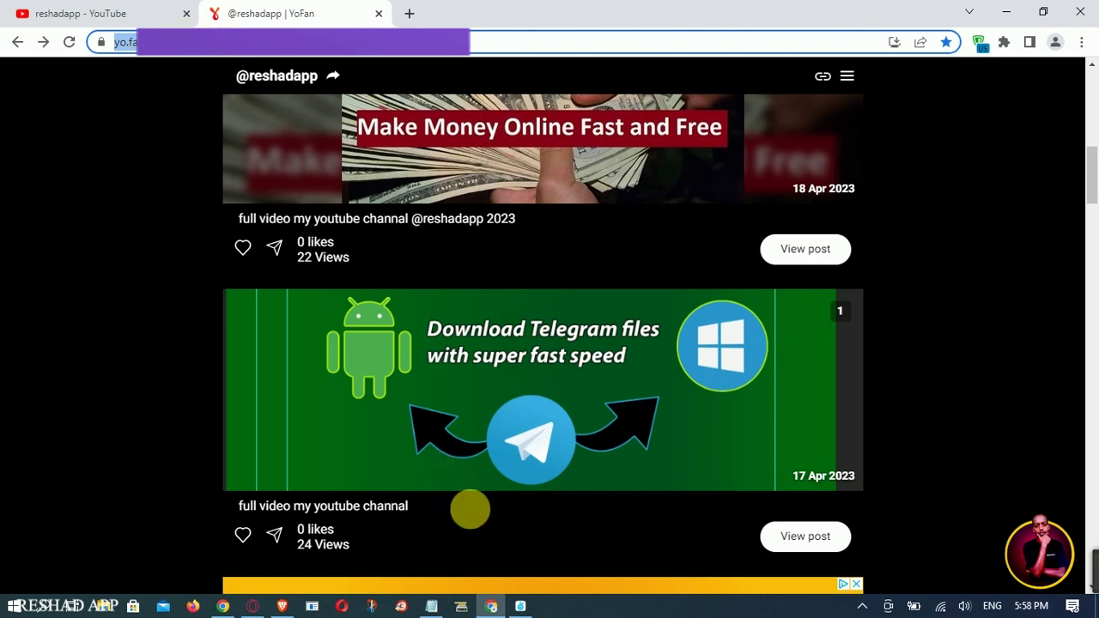
# Switch to Somiibo and open a second Traffic Generator module in a new tab
pyautogui.click(520, 606)
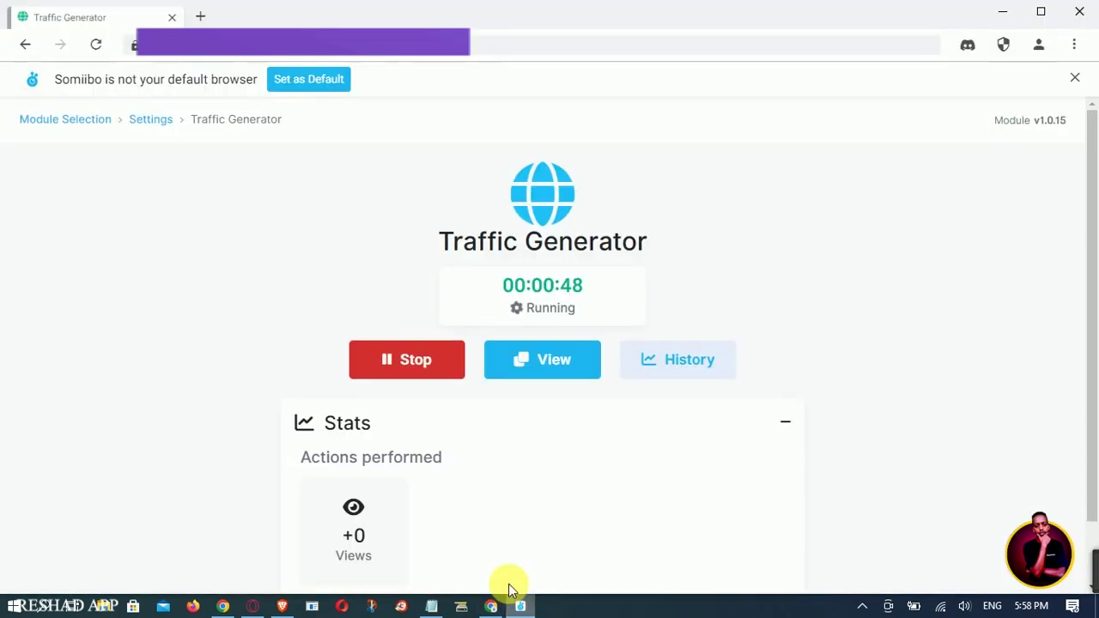
pyautogui.click(201, 17)
pyautogui.click(244, 96)
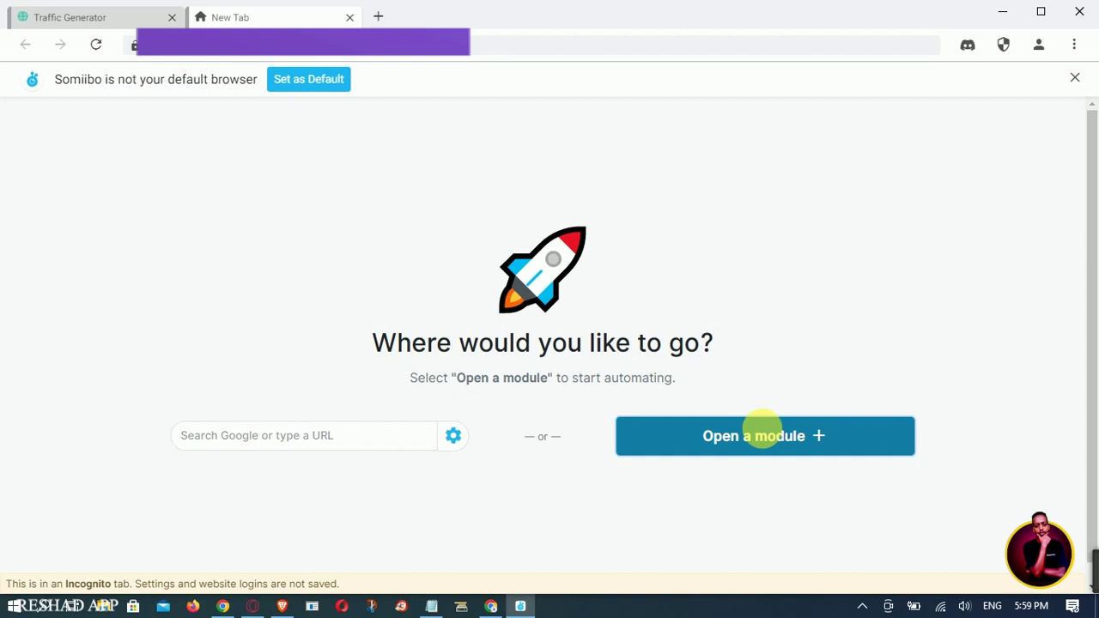
pyautogui.click(764, 433)
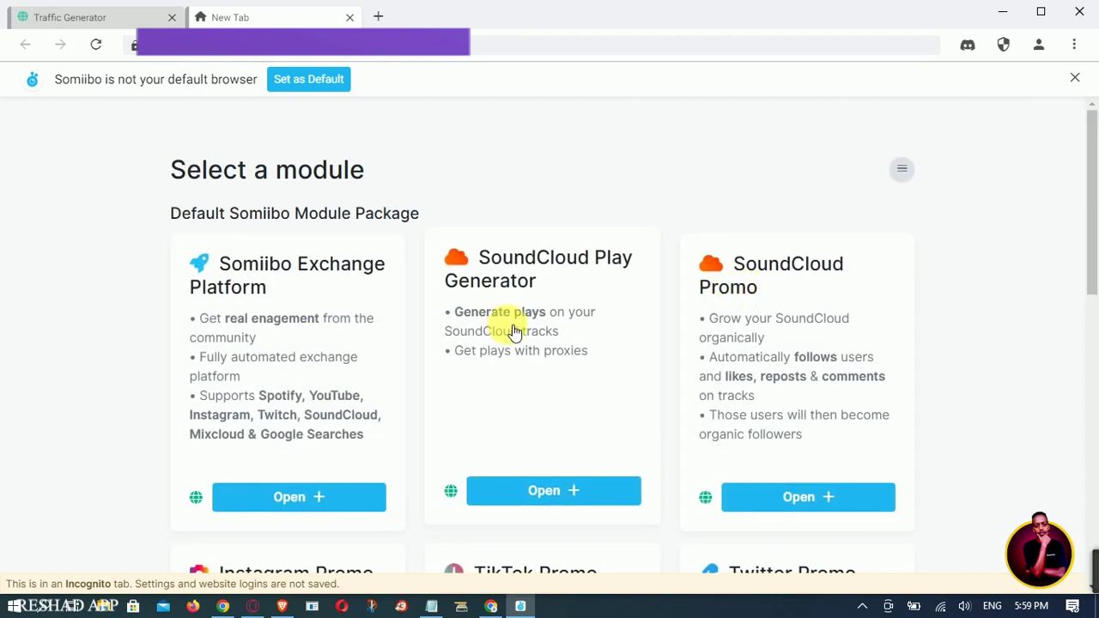
pyautogui.scroll(-10, 513, 333)
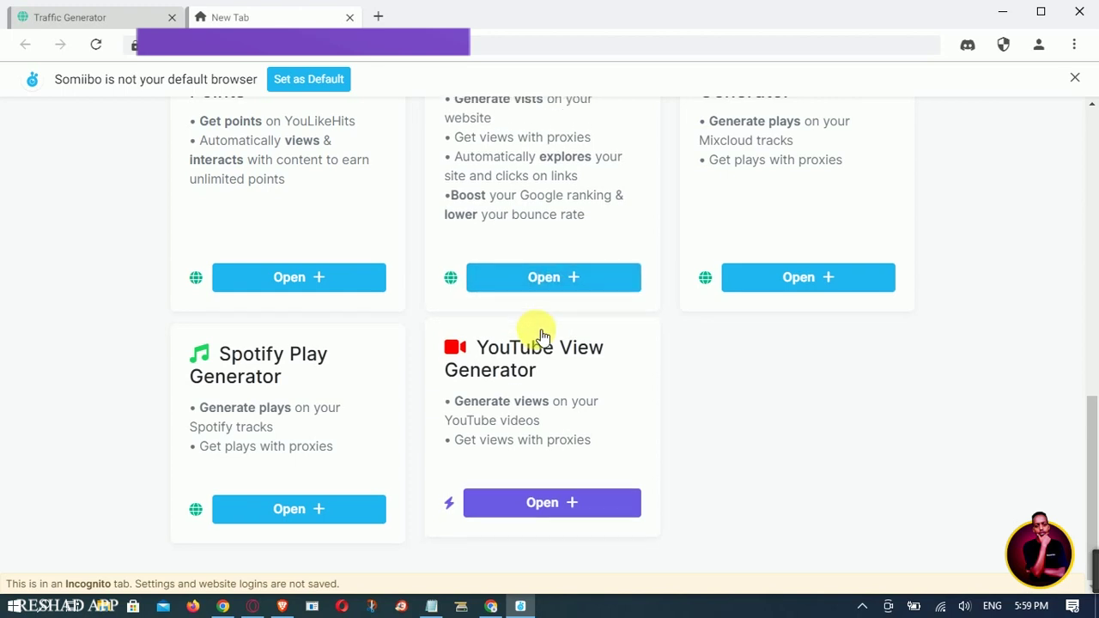
pyautogui.scroll(3, 542, 335)
pyautogui.click(505, 392)
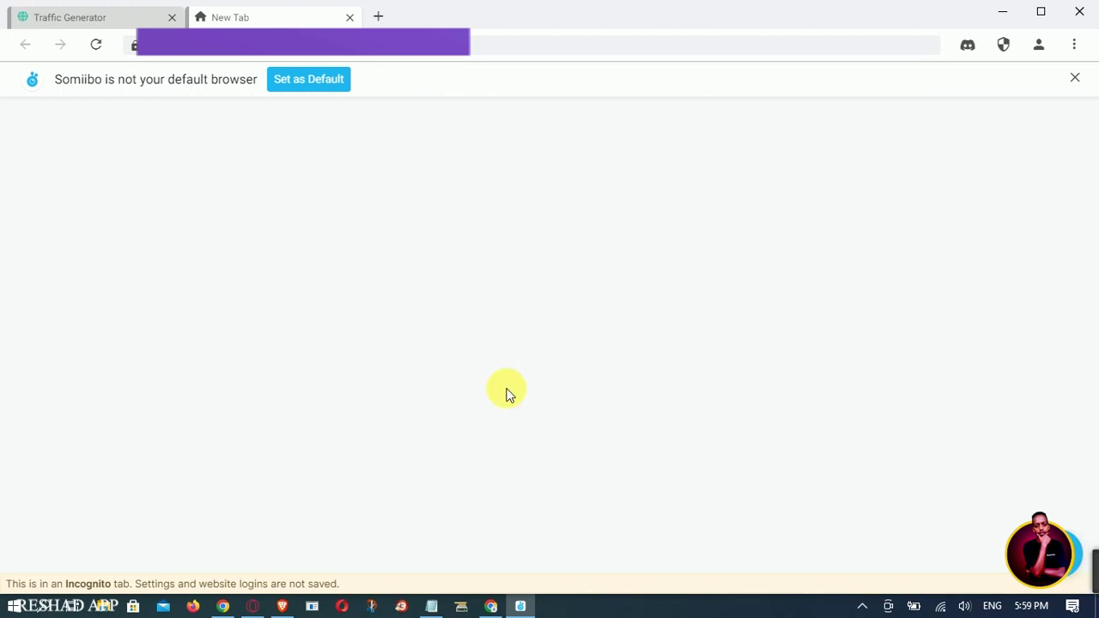
# Paste the copied YoFan profile address as the website URL that the new Traffic Generator sends traffic to
pyautogui.click(312, 235)
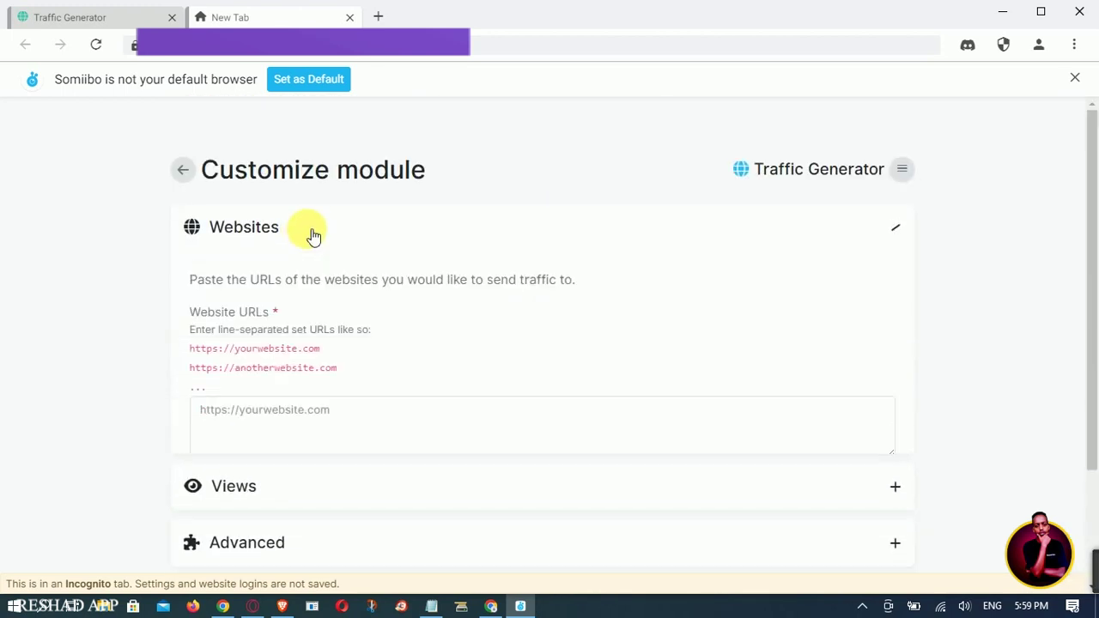
pyautogui.click(307, 432)
pyautogui.hotkey('ctrl', 'v')
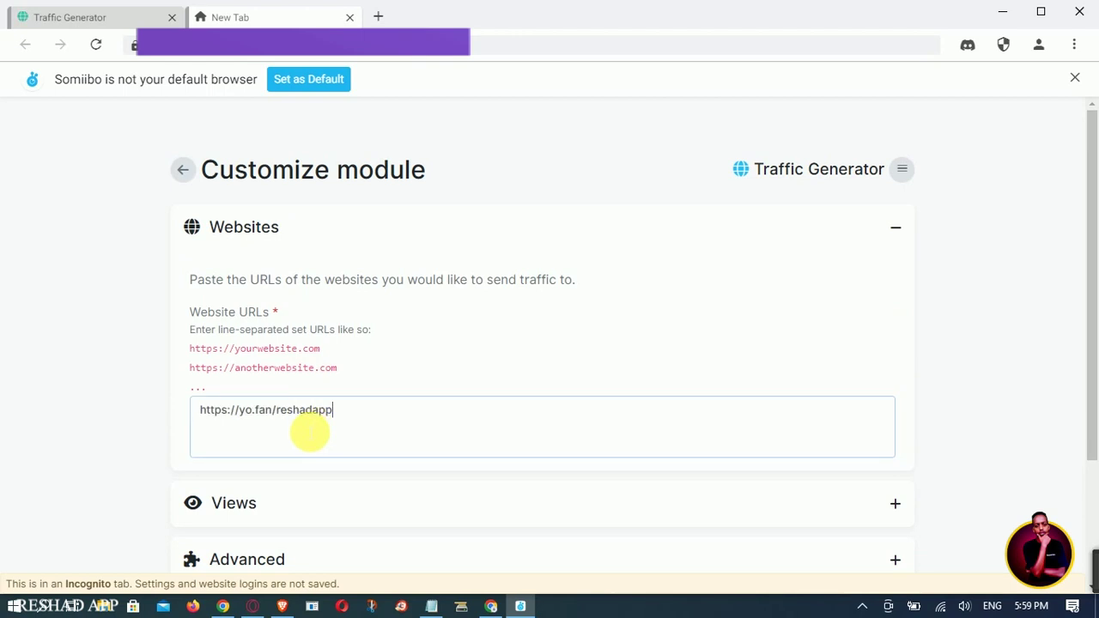
# Set the minimum time between visits to 4 seconds, the maximum to 5 seconds, and the minimum visit duration to 5 seconds
pyautogui.click(242, 508)
pyautogui.click(279, 429)
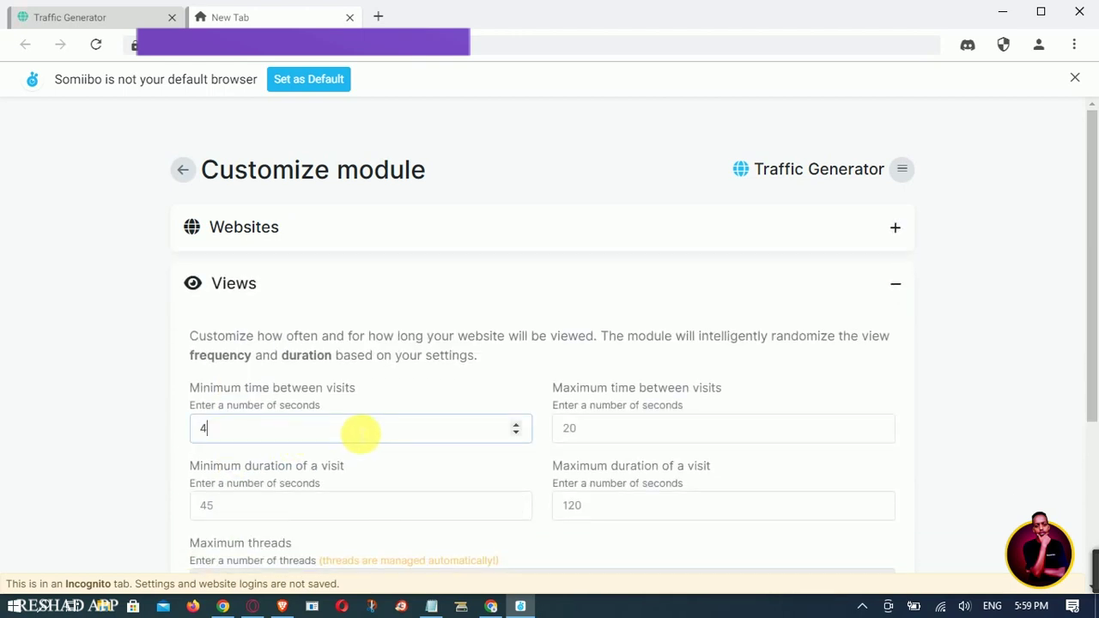
pyautogui.write('4')
pyautogui.click(575, 434)
pyautogui.write('55')
pyautogui.click(335, 503)
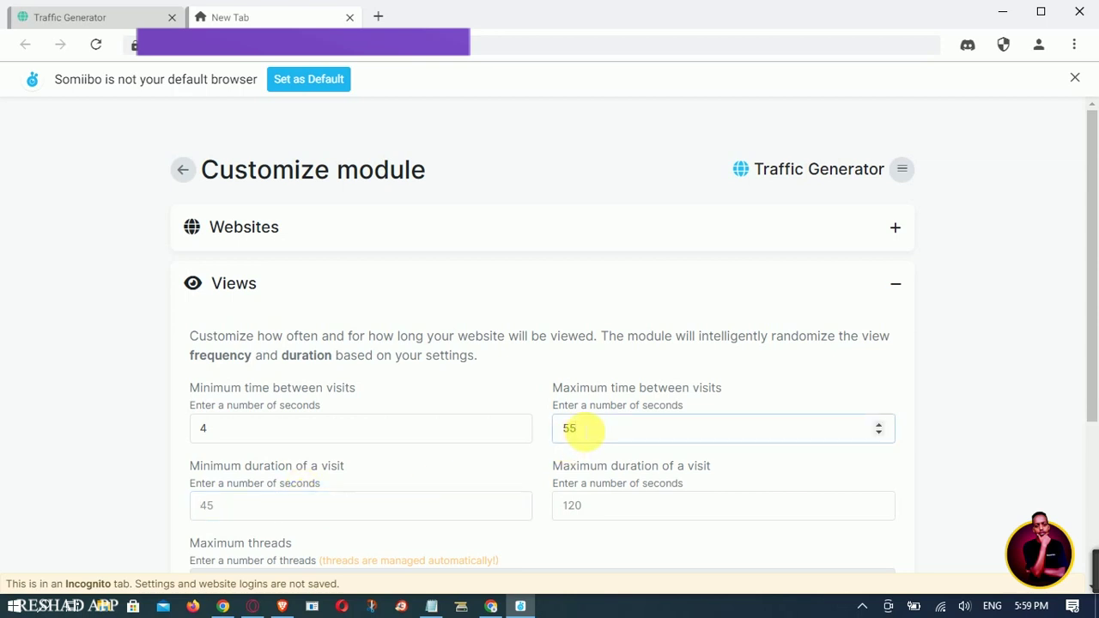
pyautogui.click(584, 429)
pyautogui.press('BackSpace')
pyautogui.click(391, 513)
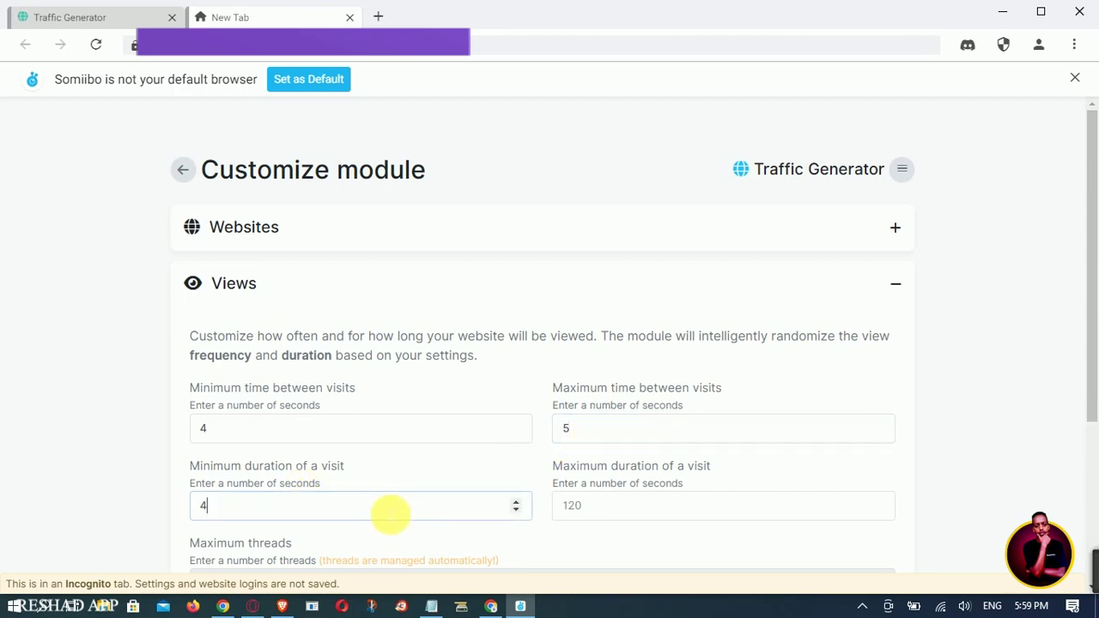
pyautogui.write('5')
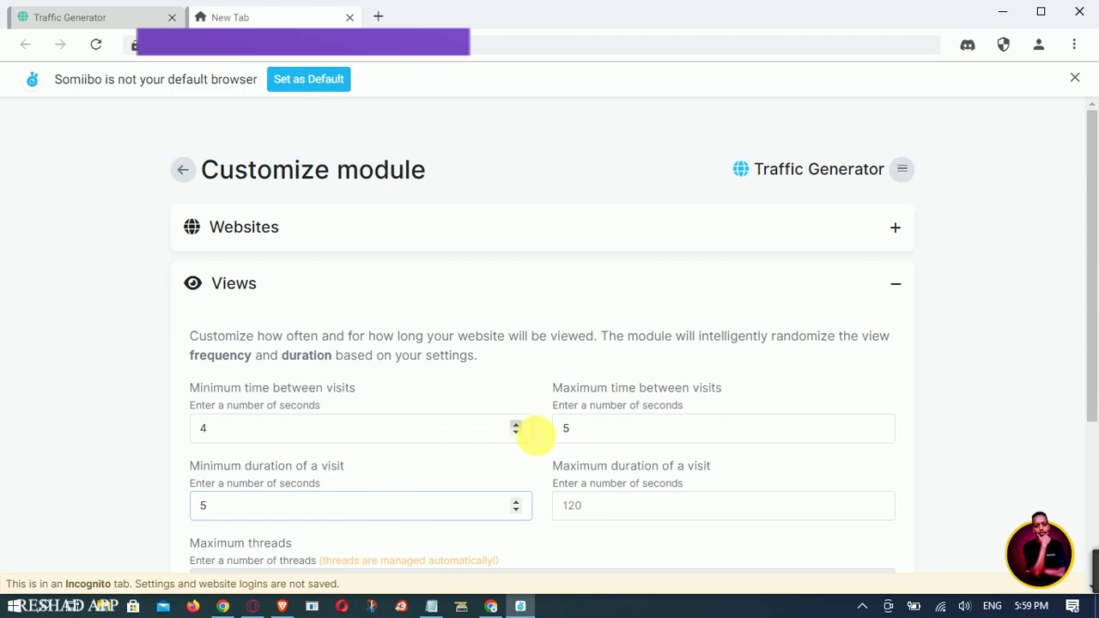
# Save the new module's settings and start this second Traffic Generator alongside the first one
pyautogui.scroll(-3, 584, 453)
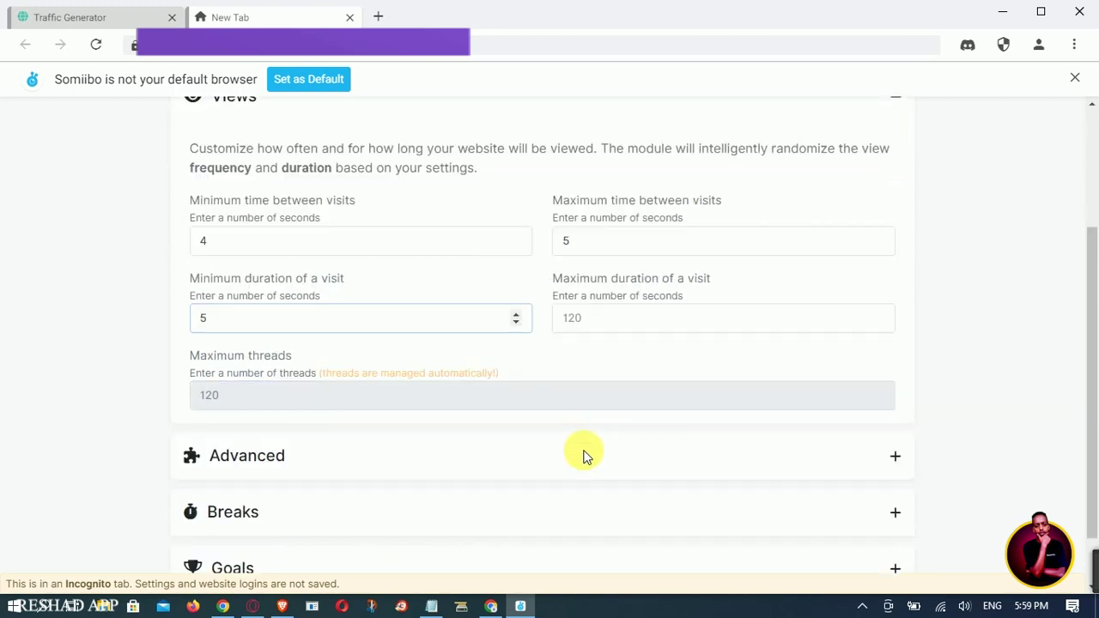
pyautogui.click(556, 561)
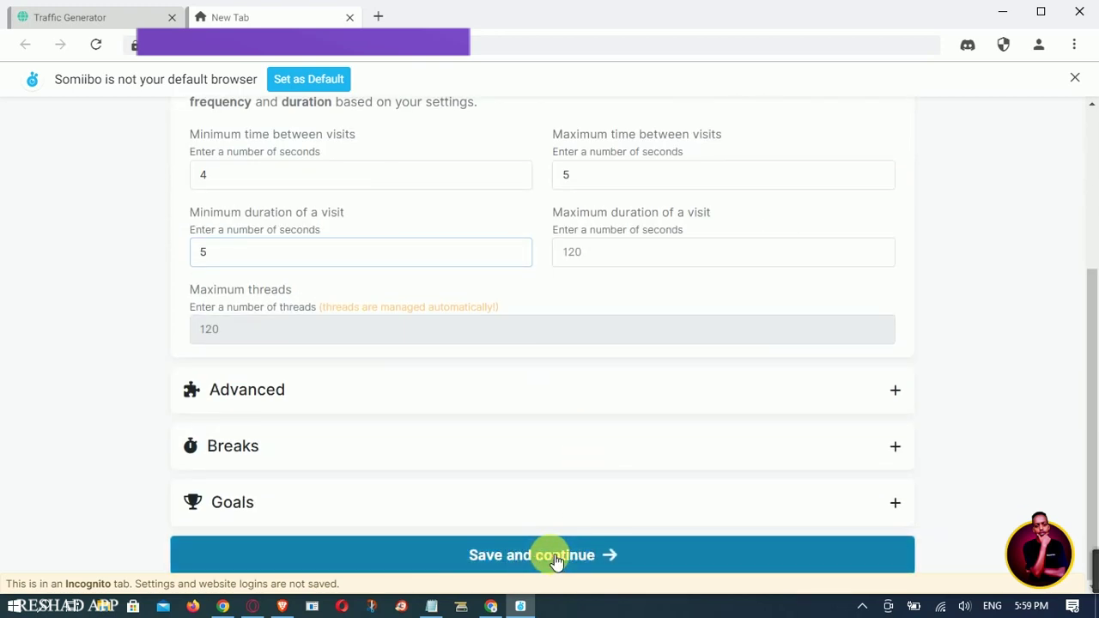
pyautogui.click(124, 19)
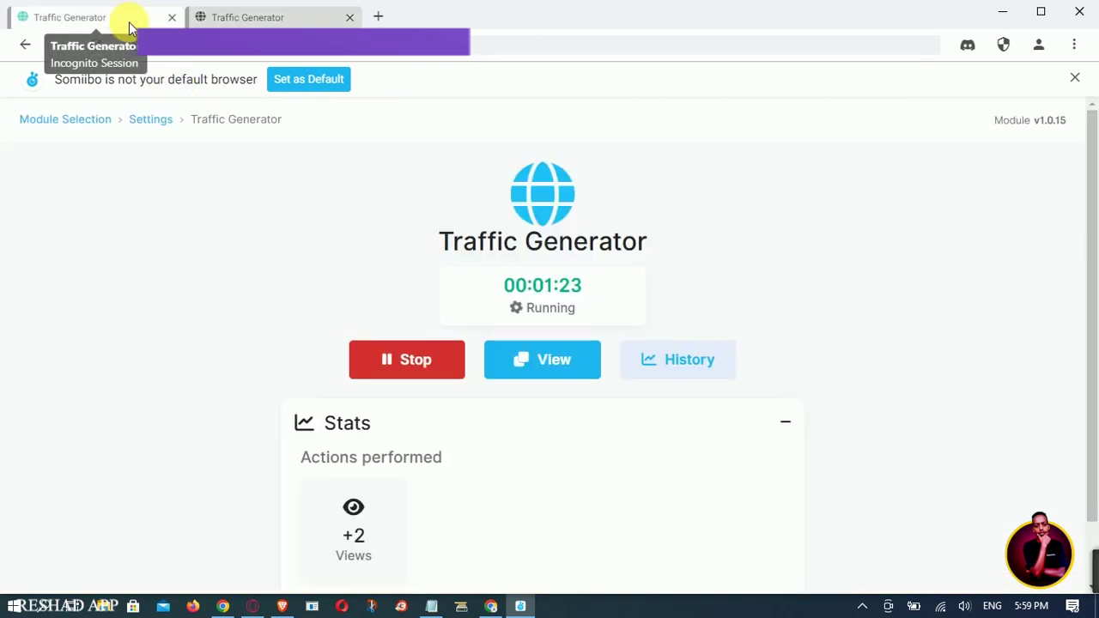
pyautogui.click(265, 16)
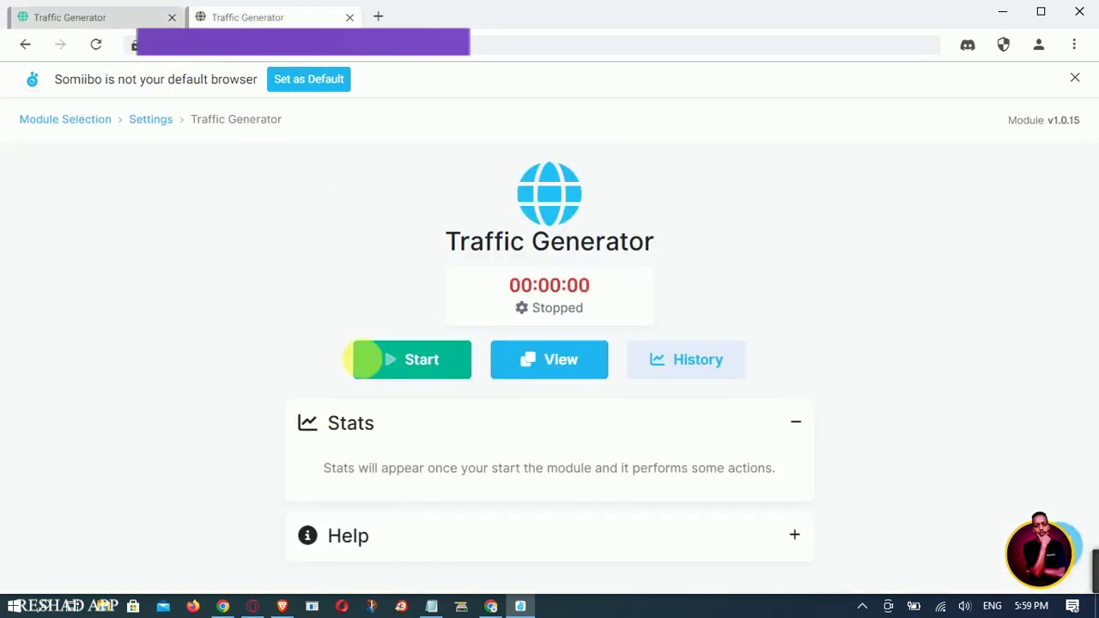
pyautogui.click(451, 361)
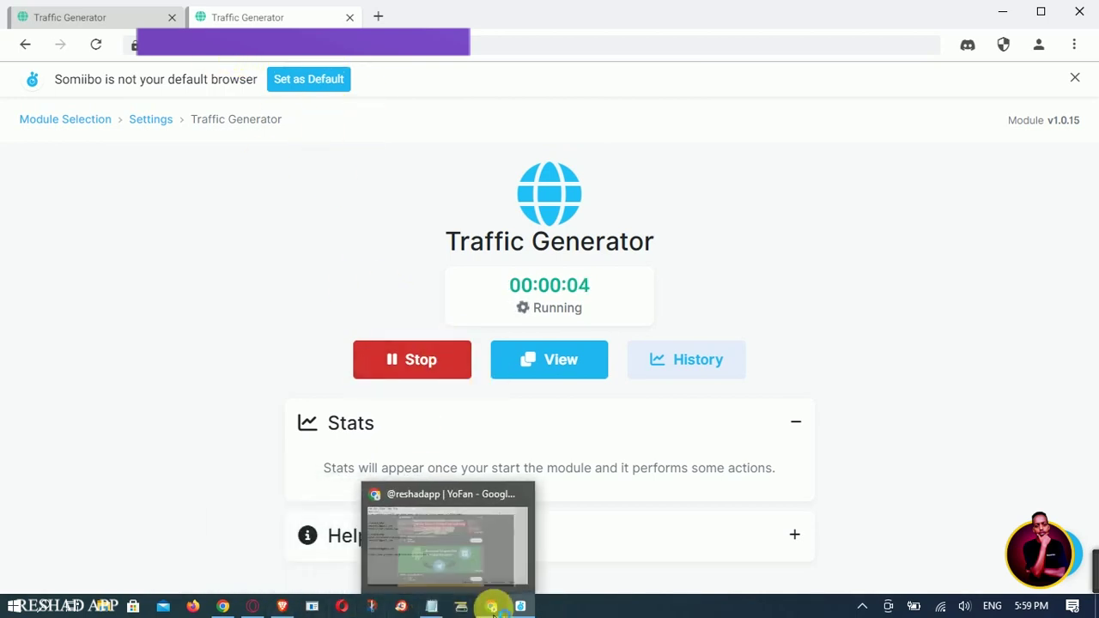
# Switch to Chrome, reload the YoFan profile, and compare the "Make Money Online Fast and Free" post's views with Somiibo's views statistic
pyautogui.click(491, 606)
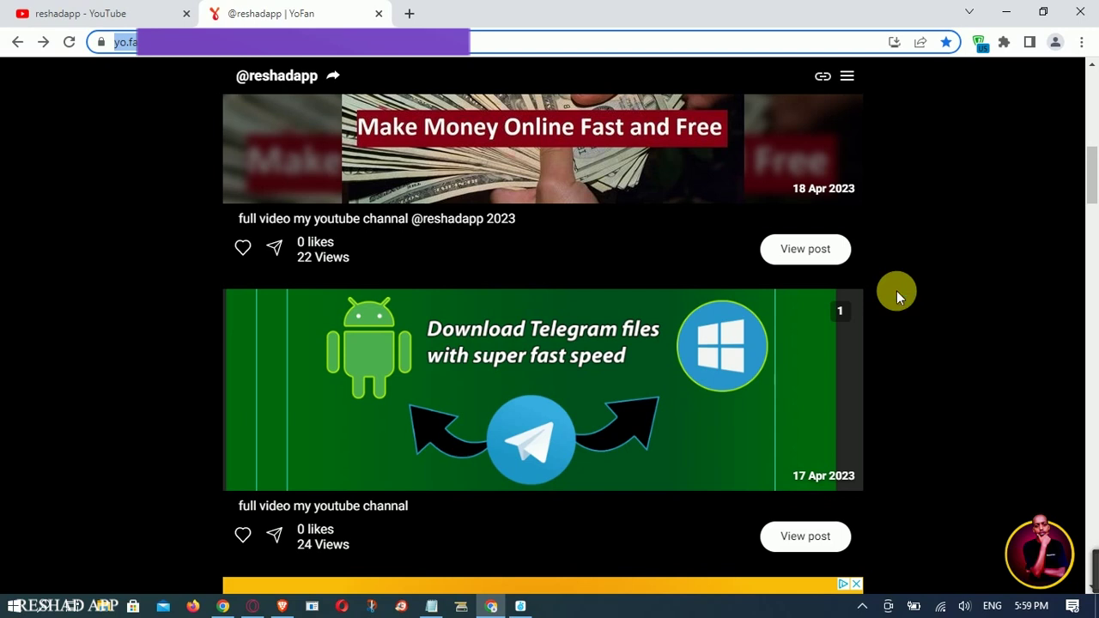
pyautogui.click(69, 48)
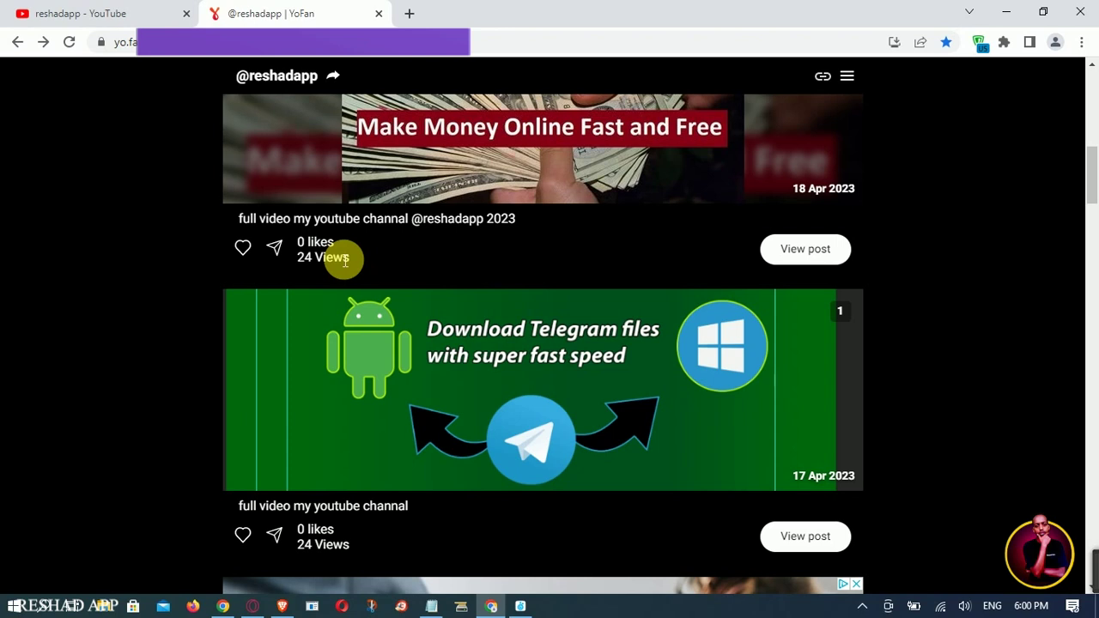
pyautogui.click(523, 606)
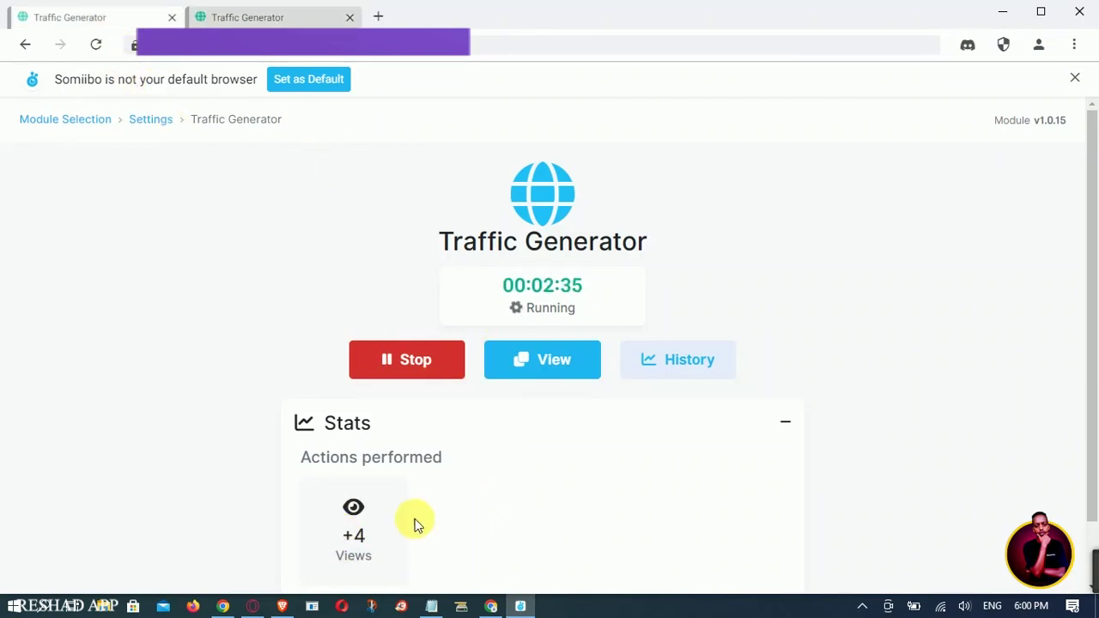
# Switch to Chrome and look through the YoFan profile's posts, examining their view counts and the ads between them
pyautogui.click(490, 605)
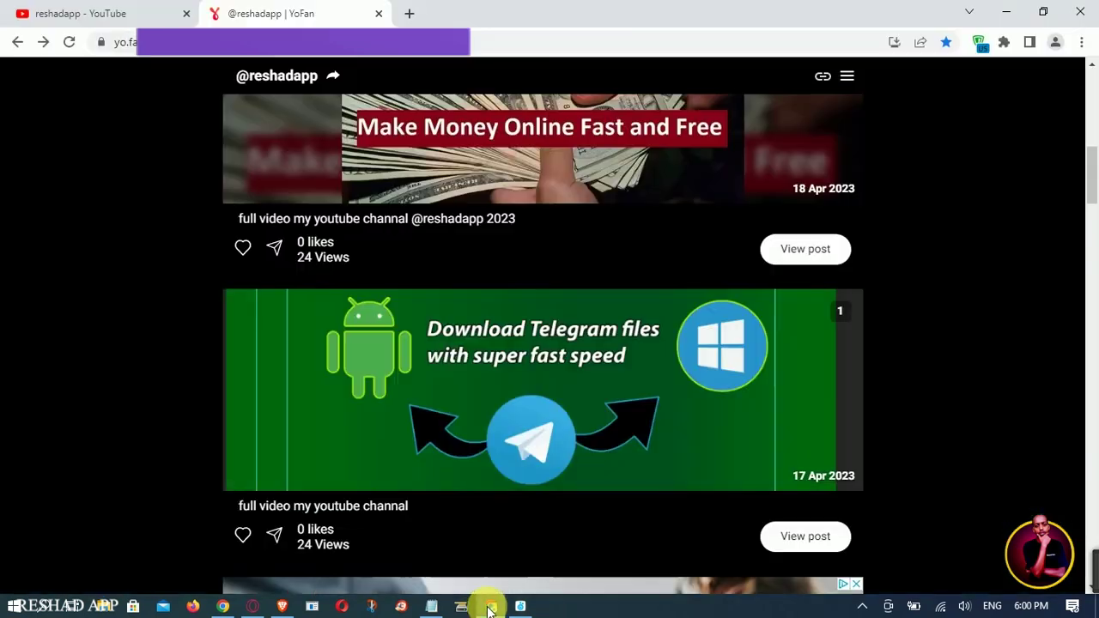
pyautogui.scroll(-5, 443, 328)
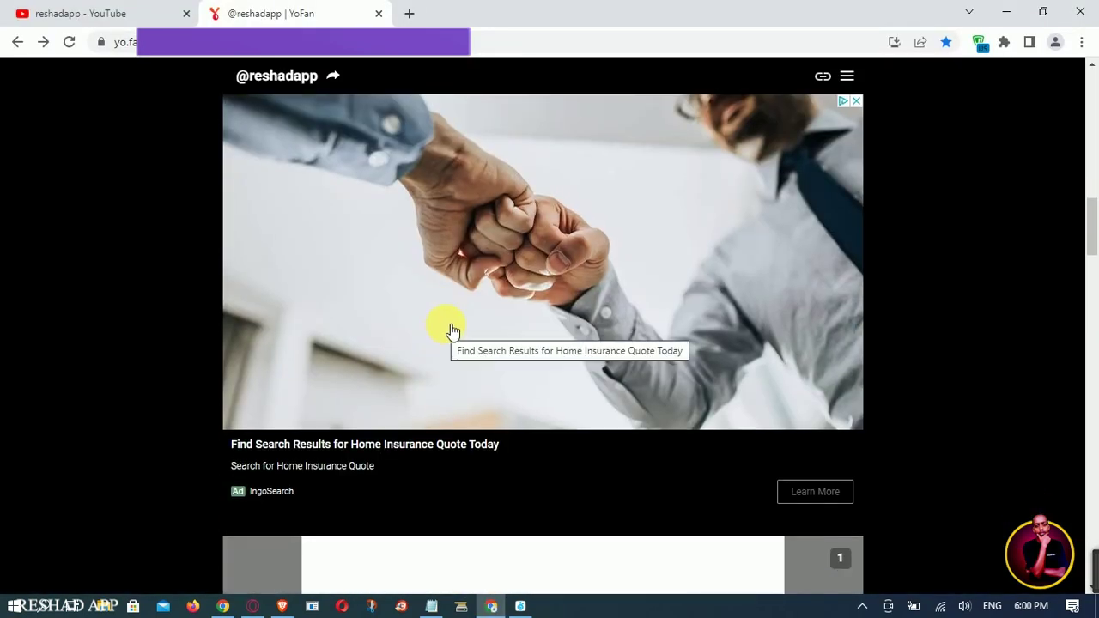
pyautogui.scroll(10, 451, 333)
pyautogui.scroll(1, 478, 336)
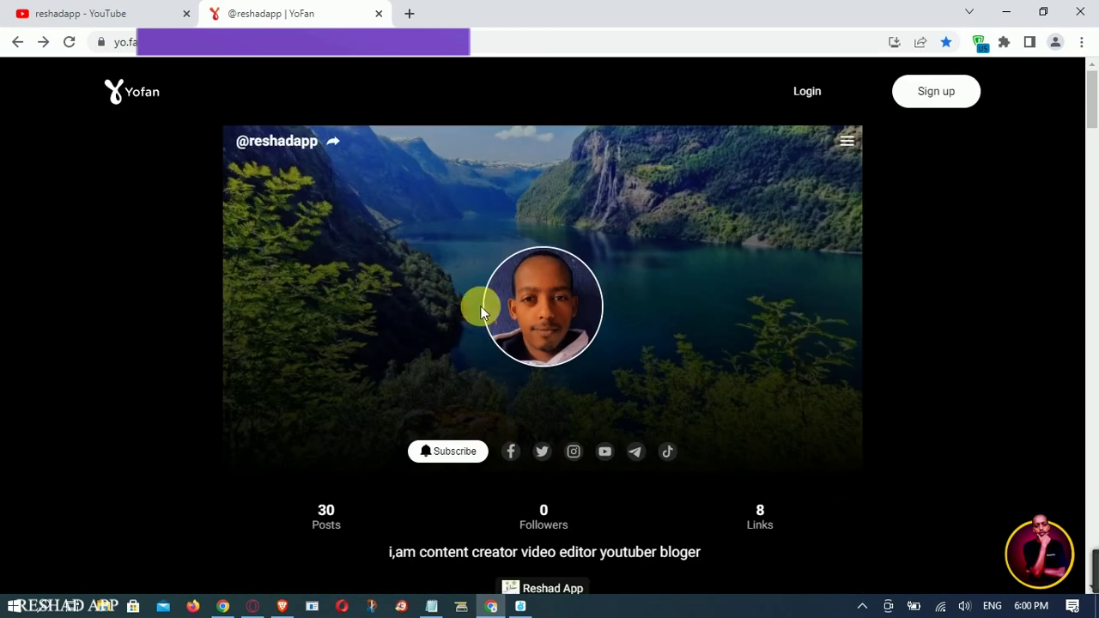
pyautogui.scroll(-4, 492, 353)
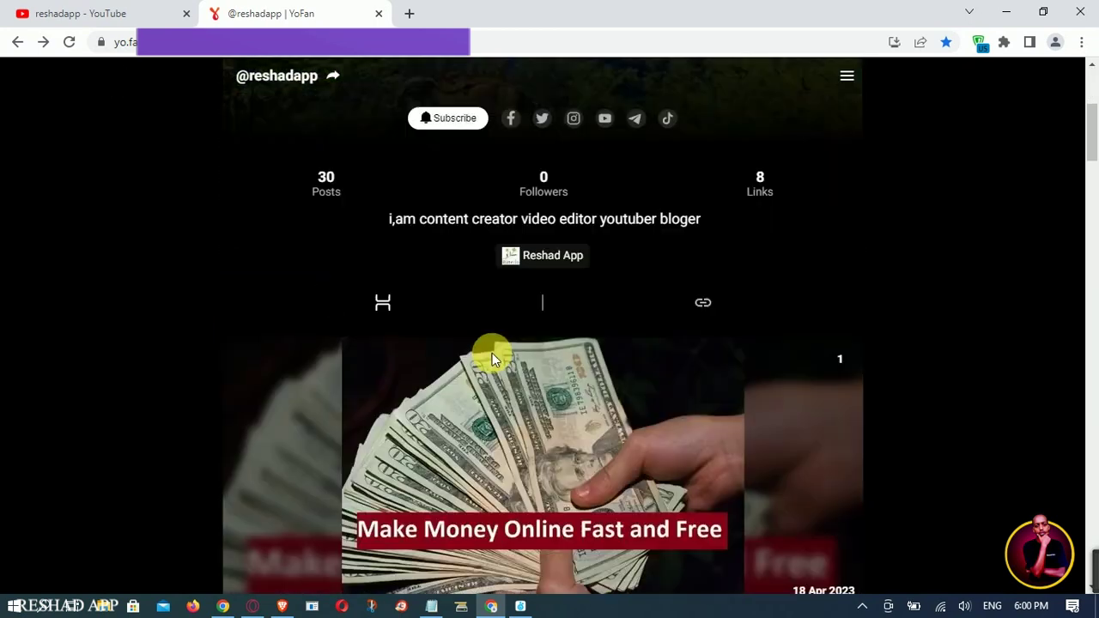
pyautogui.scroll(-7, 527, 417)
pyautogui.scroll(-12, 528, 409)
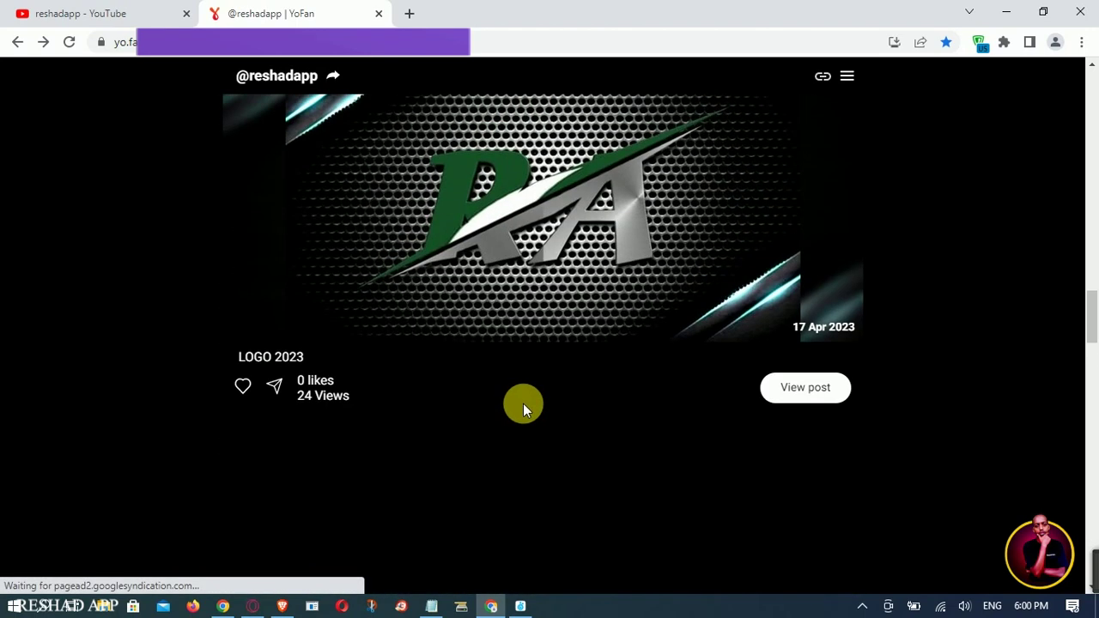
pyautogui.scroll(-10, 534, 284)
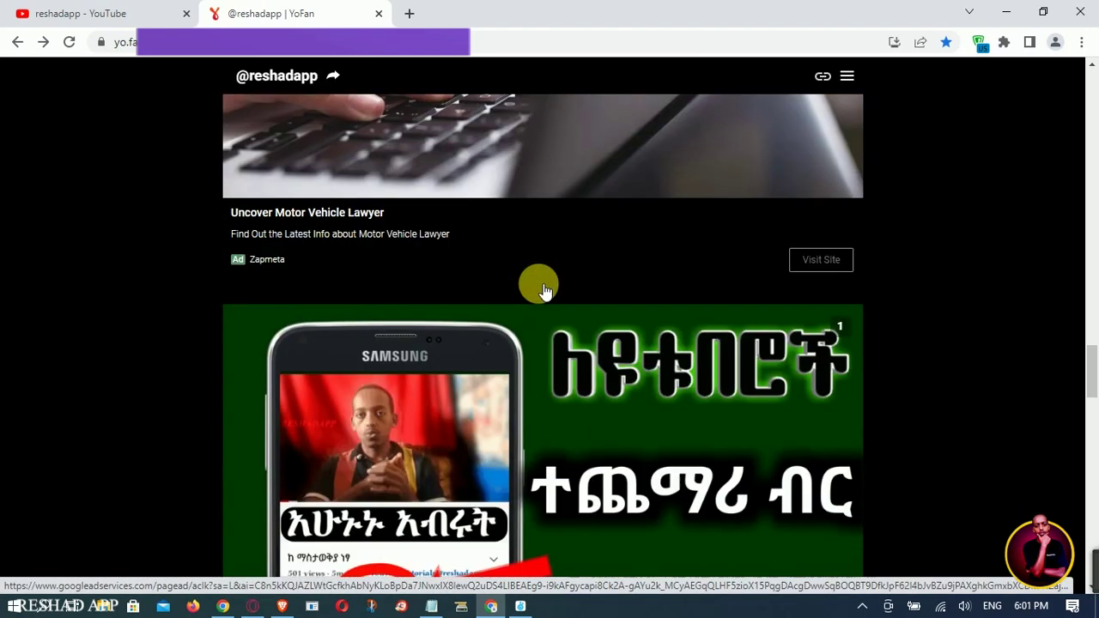
pyautogui.scroll(-3, 437, 317)
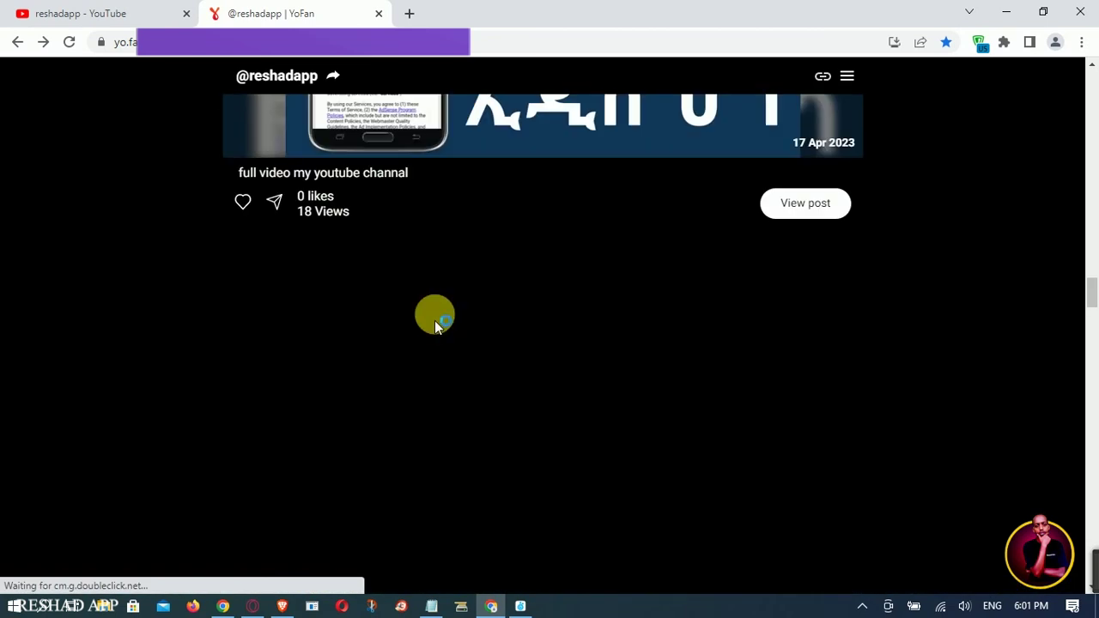
pyautogui.scroll(4, 444, 290)
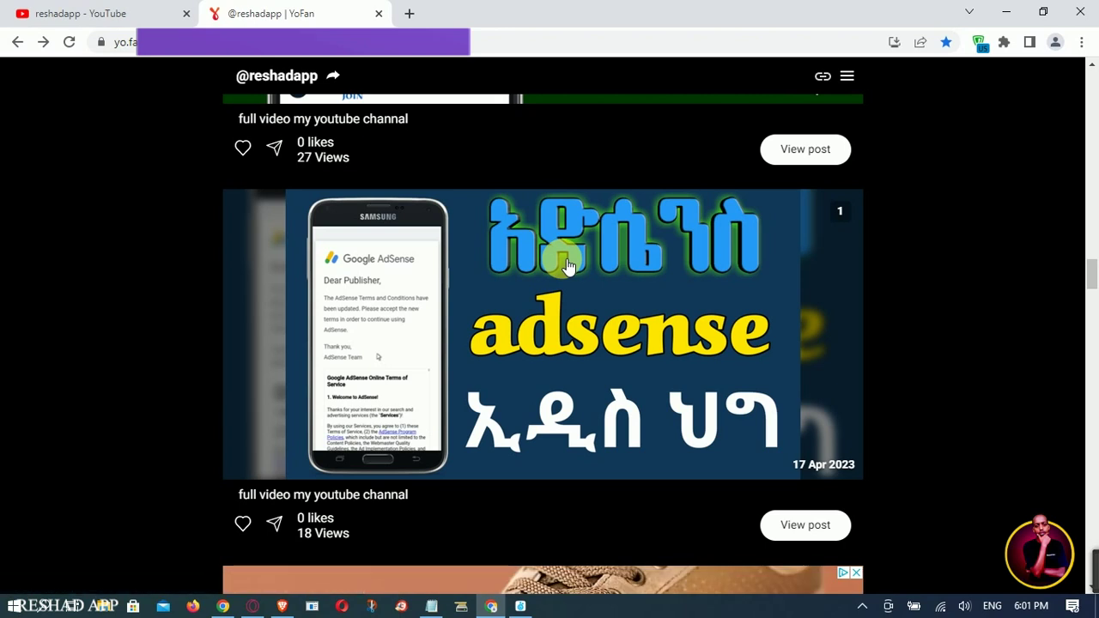
pyautogui.scroll(4, 566, 274)
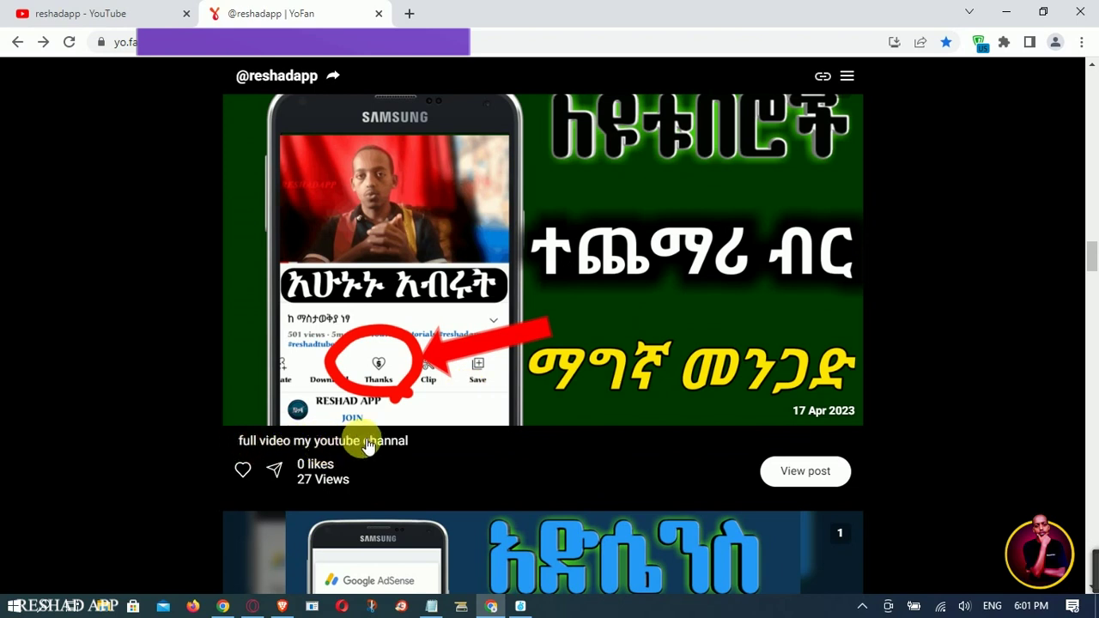
pyautogui.scroll(4, 373, 407)
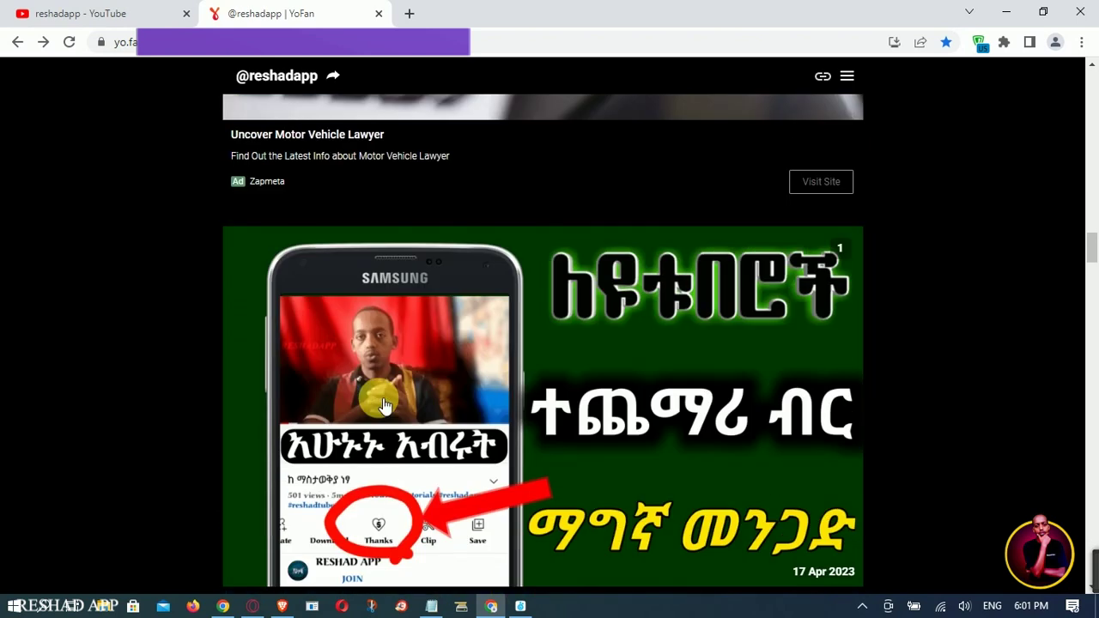
pyautogui.scroll(-12, 378, 404)
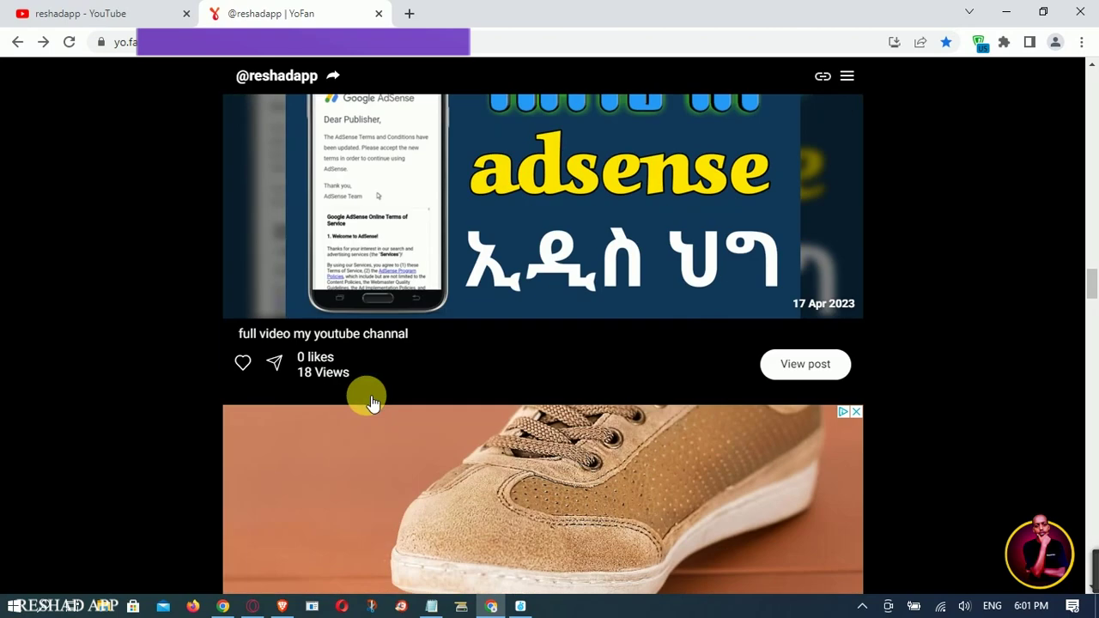
pyautogui.scroll(-8, 387, 380)
pyautogui.scroll(2, 478, 351)
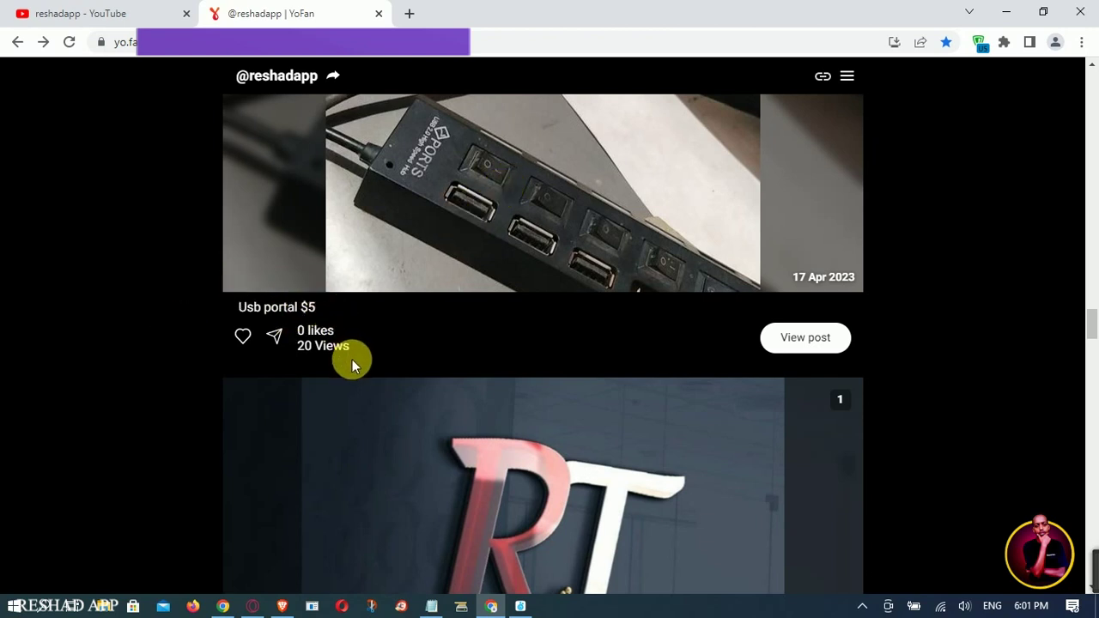
# Examine the view counts of the profile's 17 Apr 2023 posts and the ads placed between them
pyautogui.scroll(-4, 331, 363)
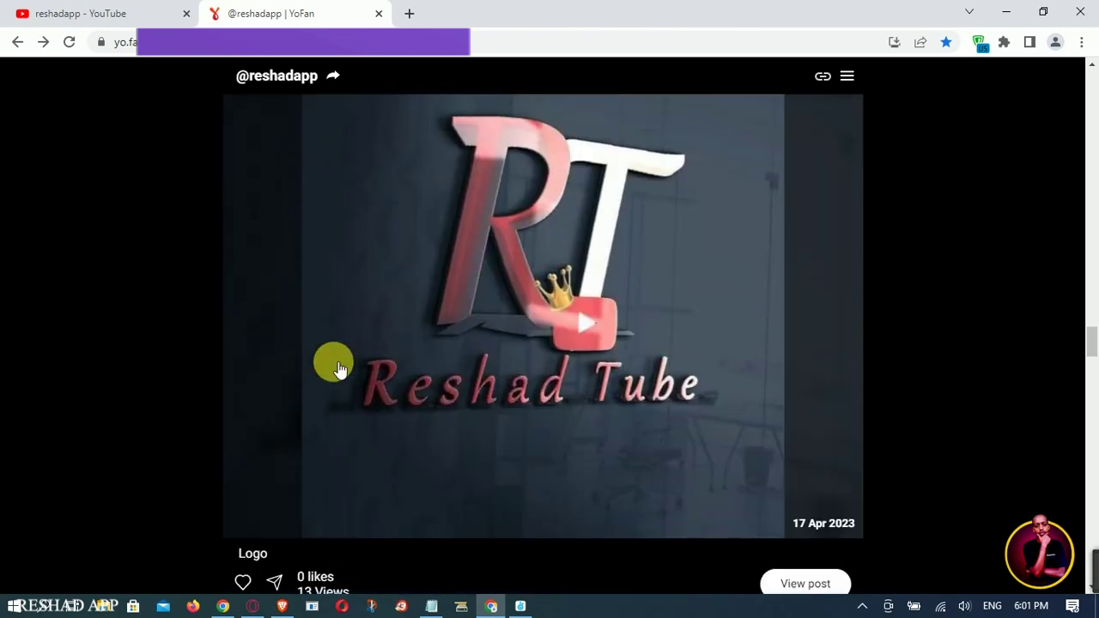
pyautogui.scroll(-2, 338, 368)
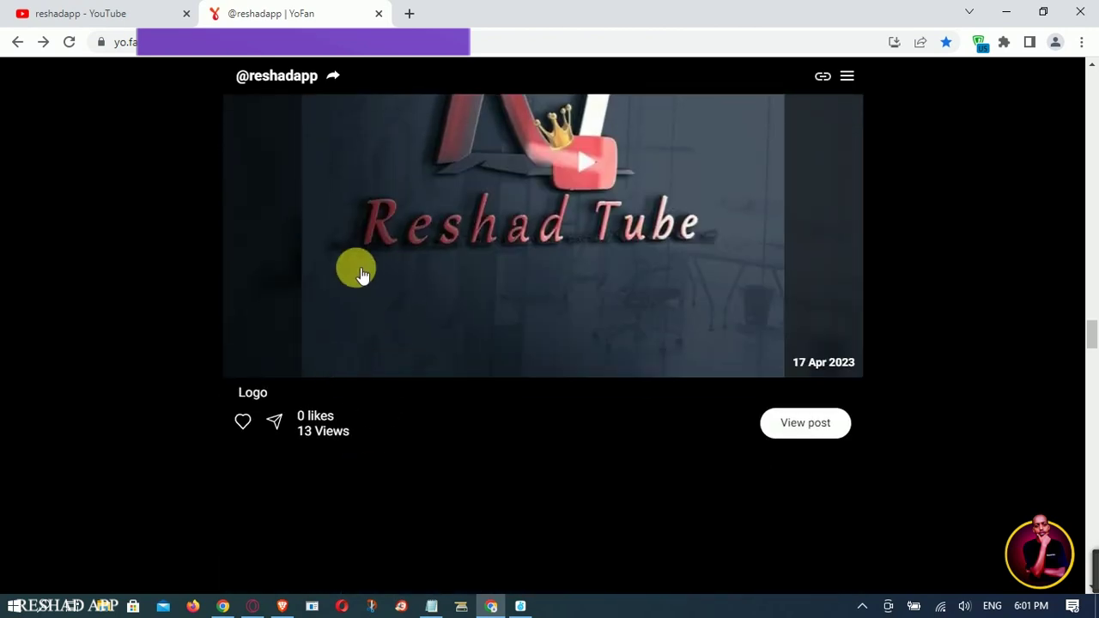
pyautogui.scroll(-3, 485, 356)
pyautogui.scroll(-10, 485, 357)
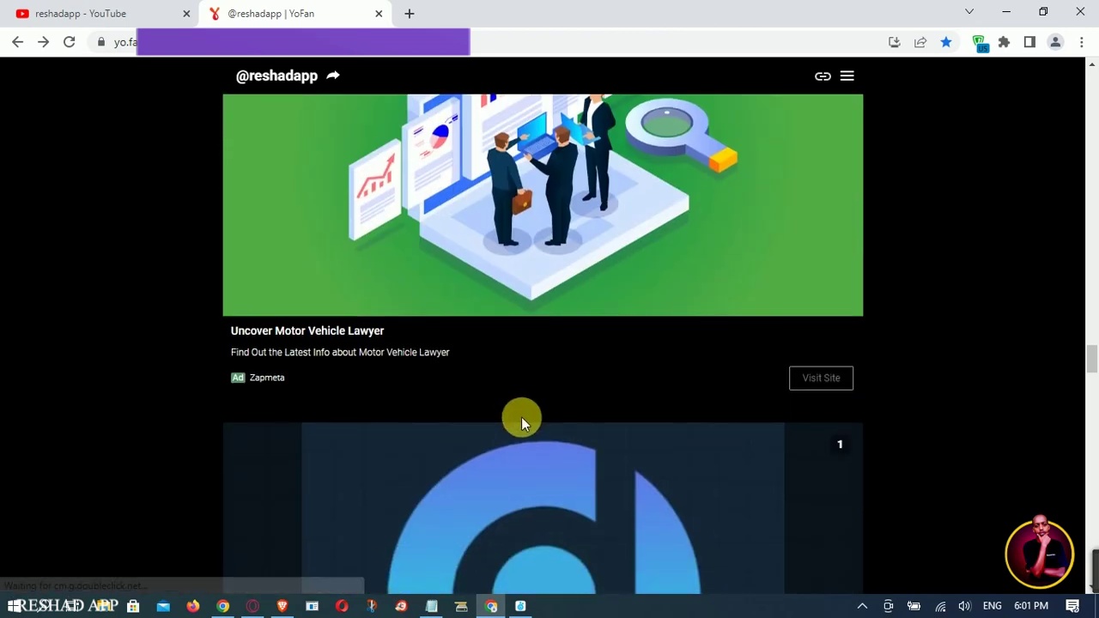
pyautogui.scroll(-2, 533, 438)
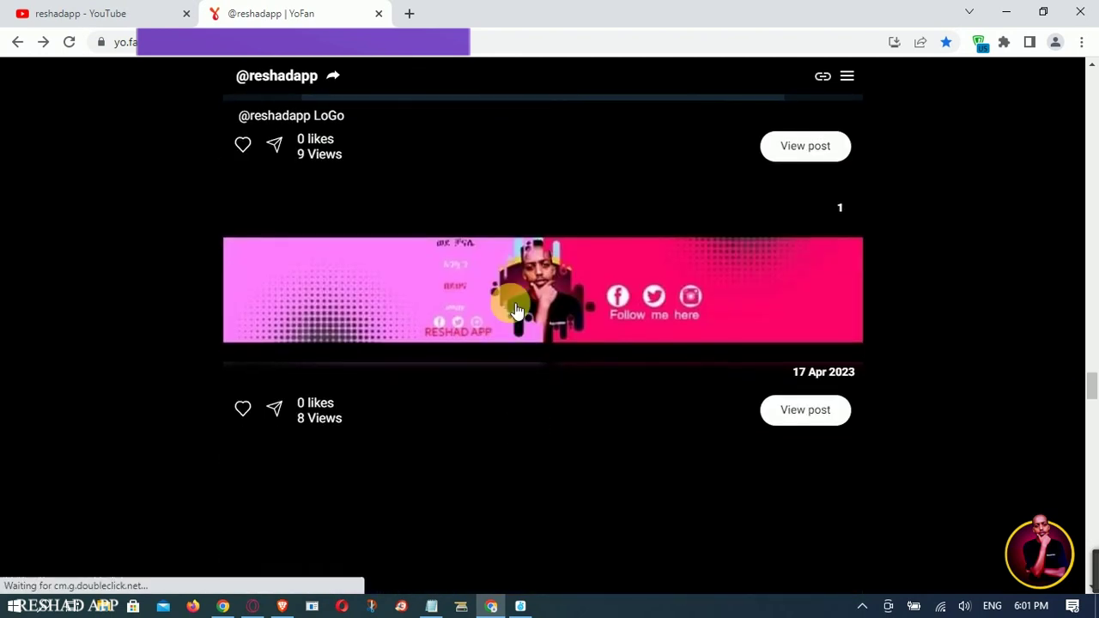
pyautogui.scroll(-4, 521, 372)
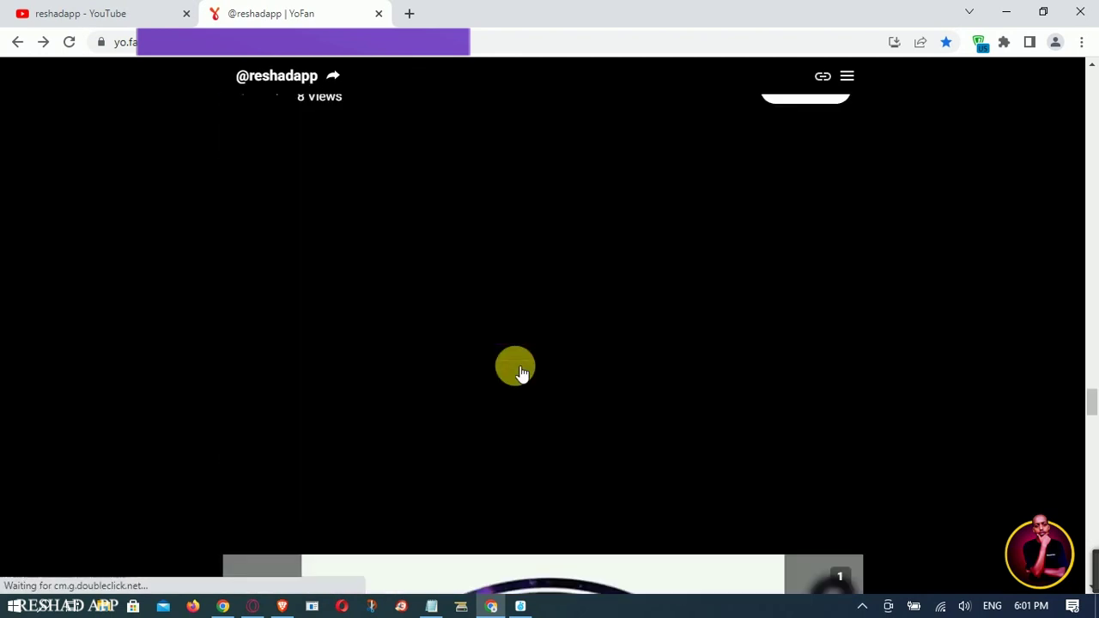
pyautogui.scroll(-9, 515, 365)
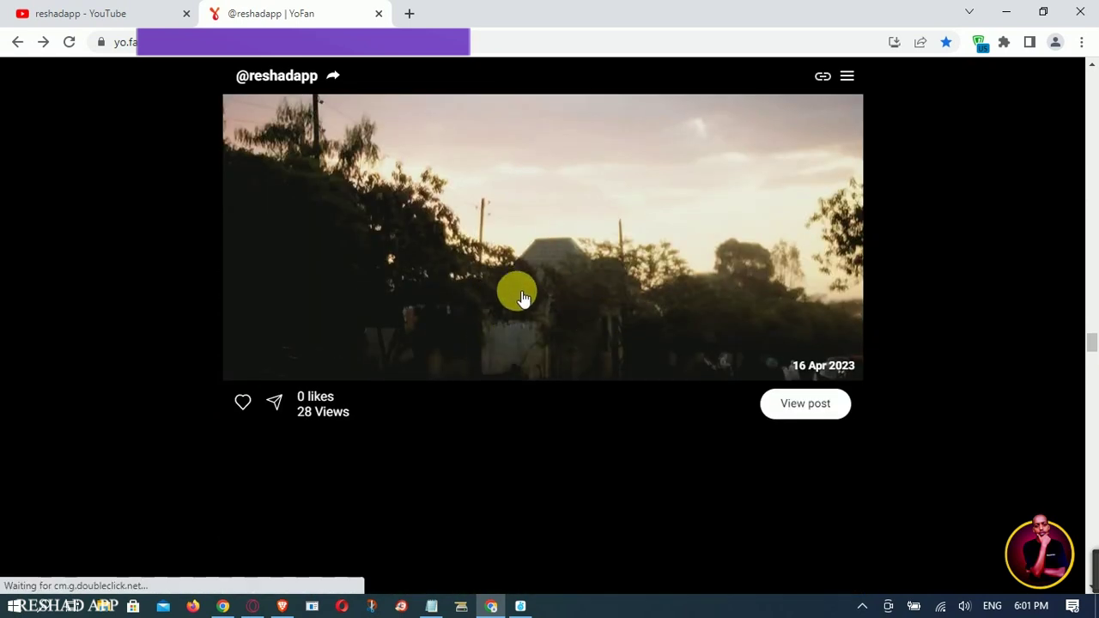
# Look through the older posts from 16 and 15 Apr 2023, checking their view counts and the surrounding ads
pyautogui.scroll(-4, 501, 287)
pyautogui.scroll(-7, 515, 296)
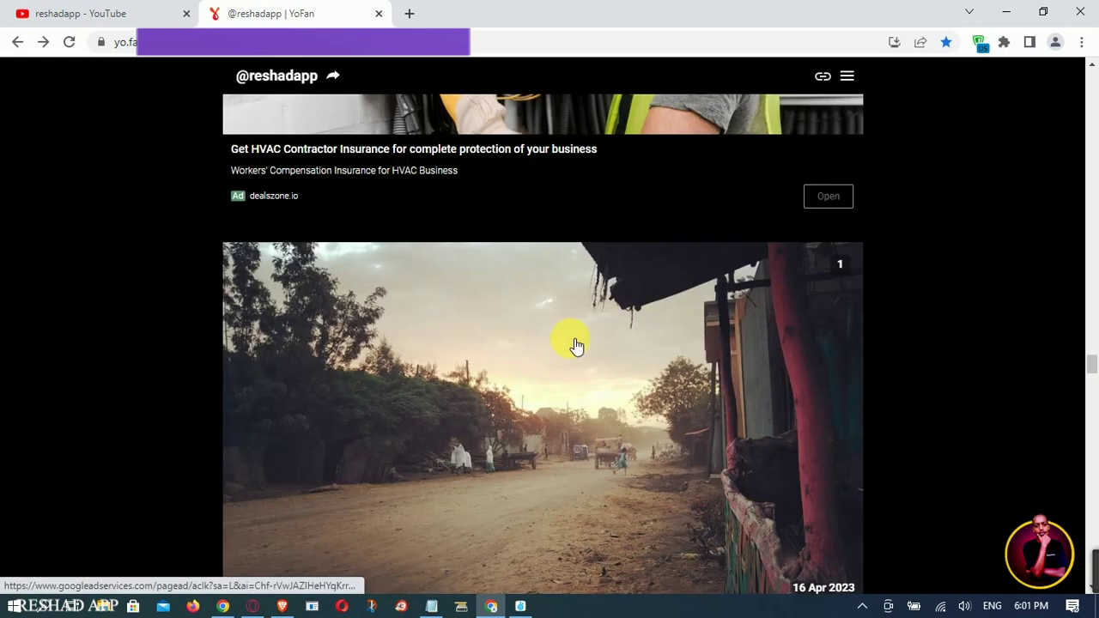
pyautogui.scroll(-5, 593, 311)
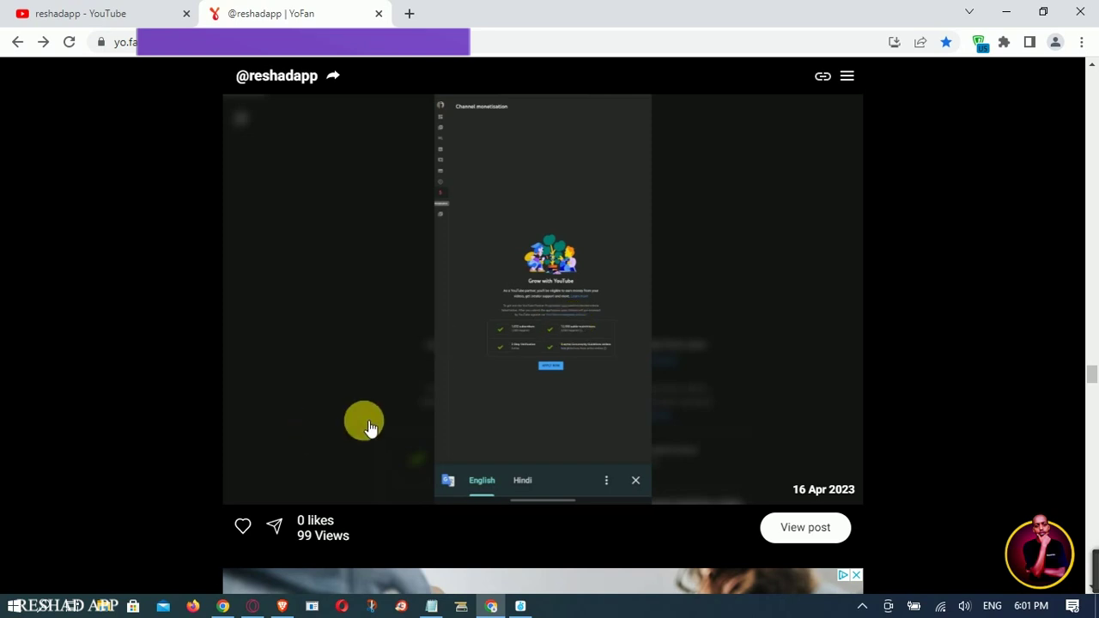
pyautogui.scroll(-8, 437, 441)
pyautogui.scroll(-8, 466, 431)
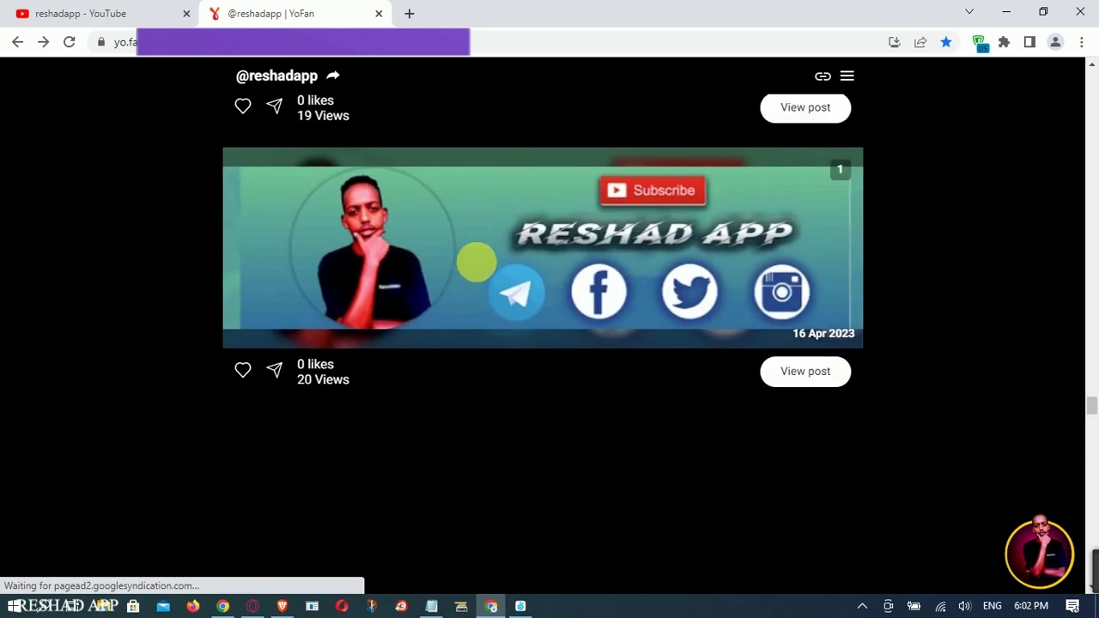
pyautogui.scroll(-7, 566, 275)
pyautogui.scroll(-8, 539, 295)
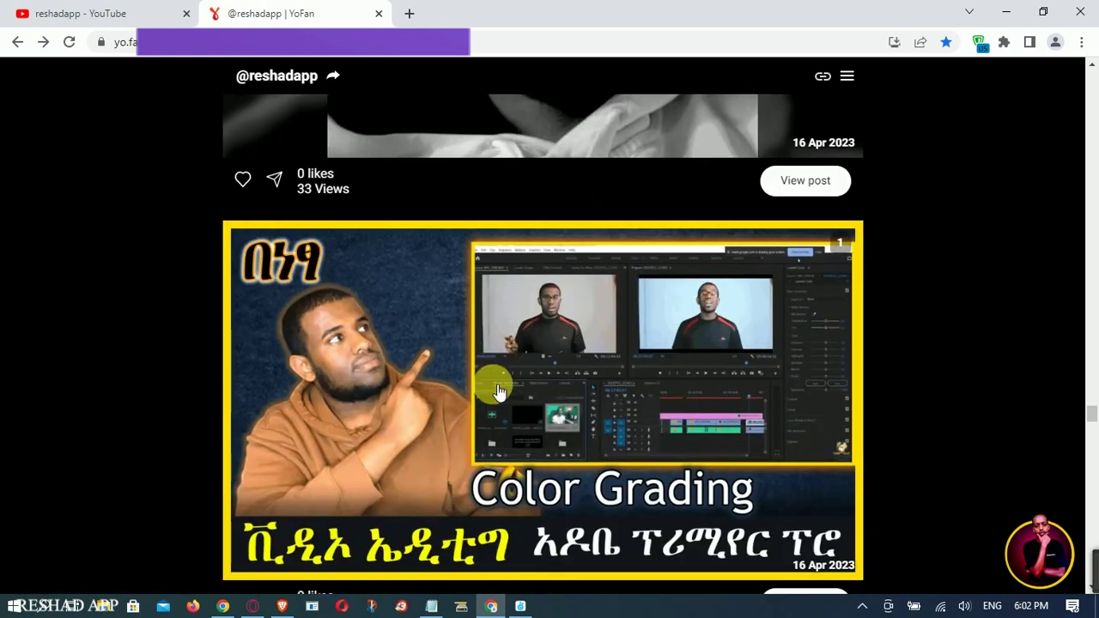
pyautogui.scroll(-7, 368, 286)
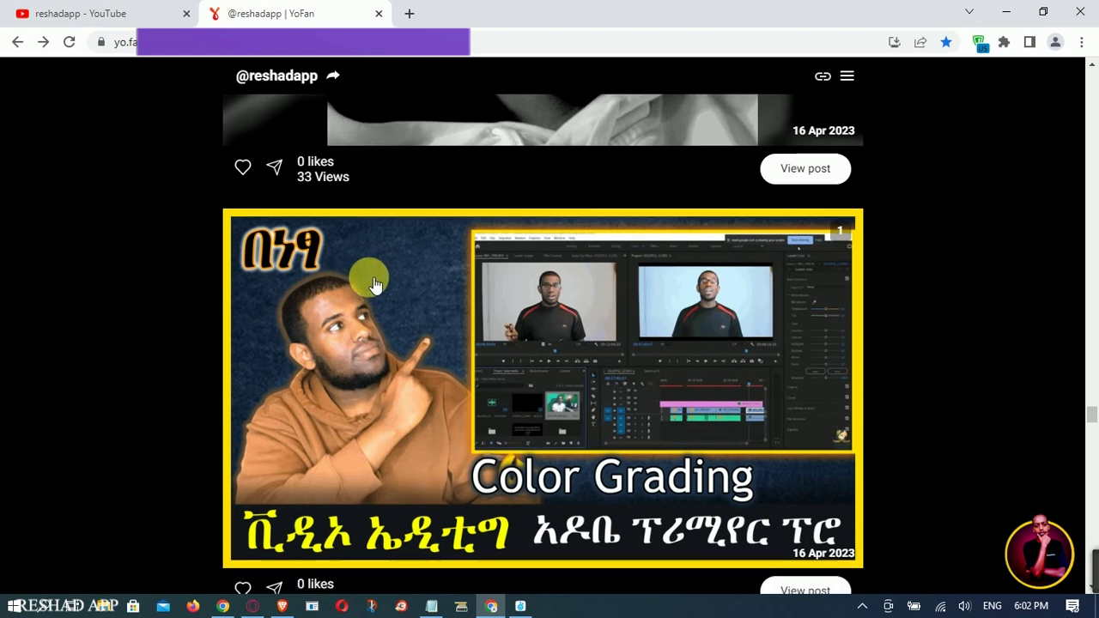
pyautogui.scroll(-2, 512, 388)
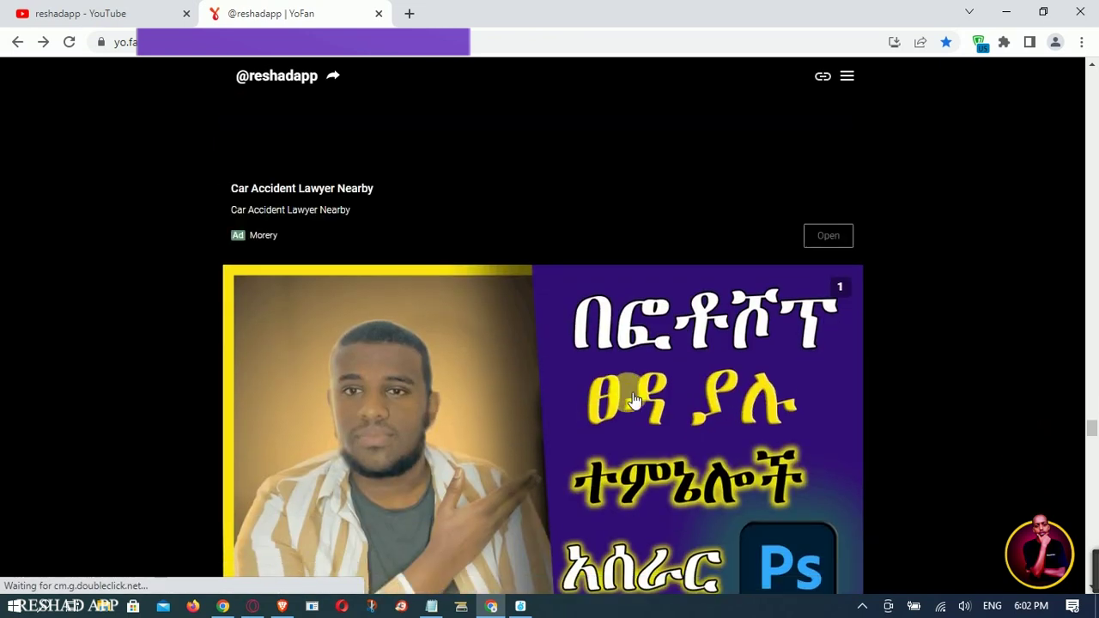
pyautogui.scroll(-6, 623, 400)
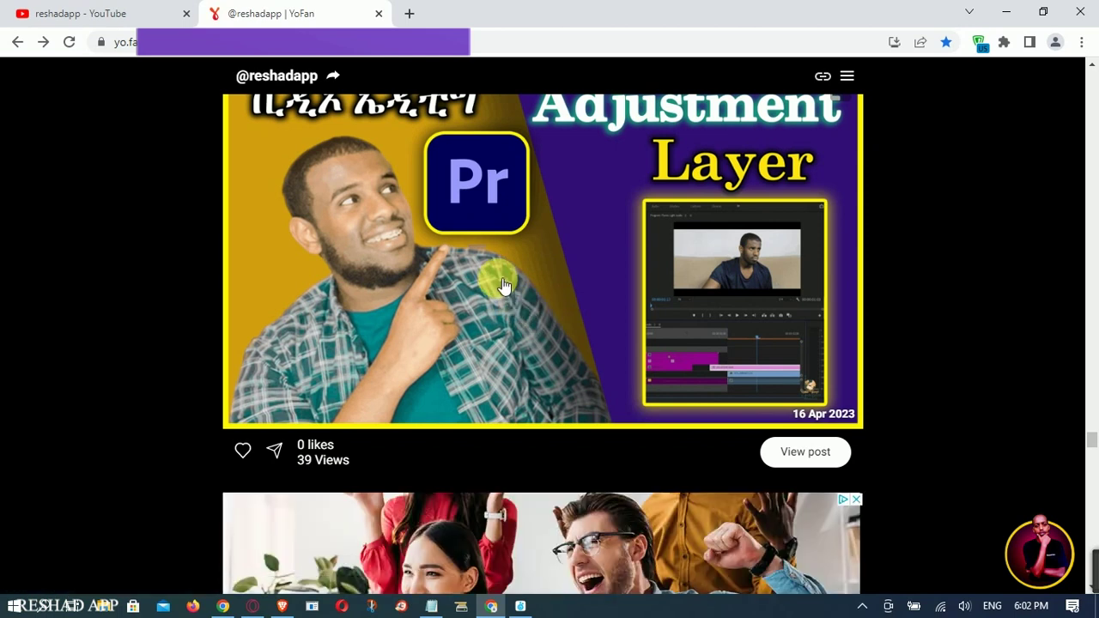
pyautogui.scroll(2, 439, 298)
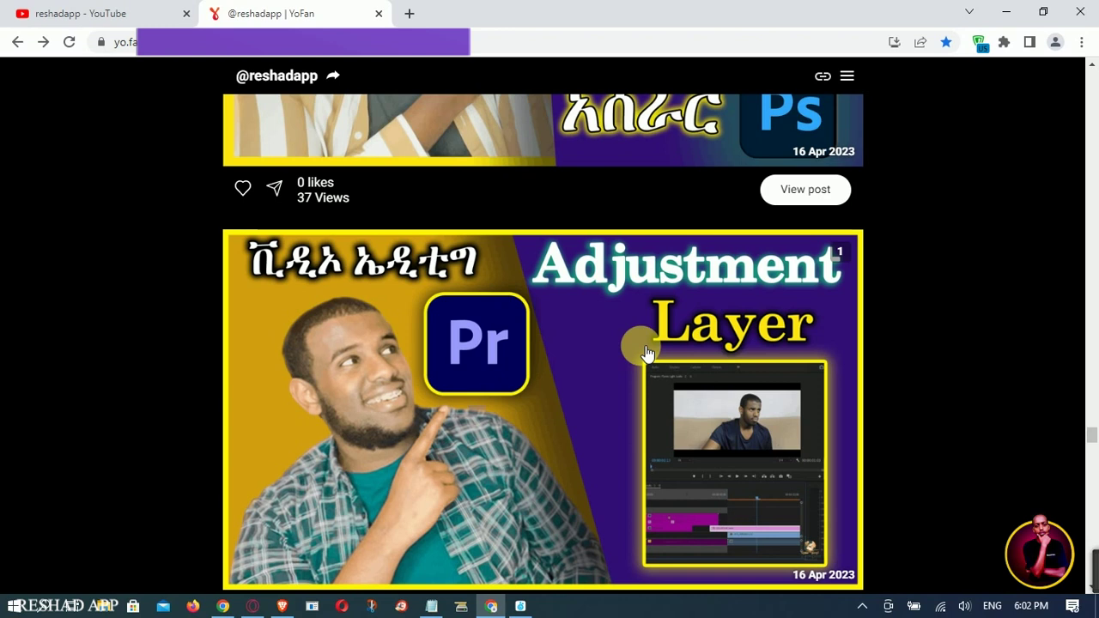
pyautogui.scroll(-10, 601, 318)
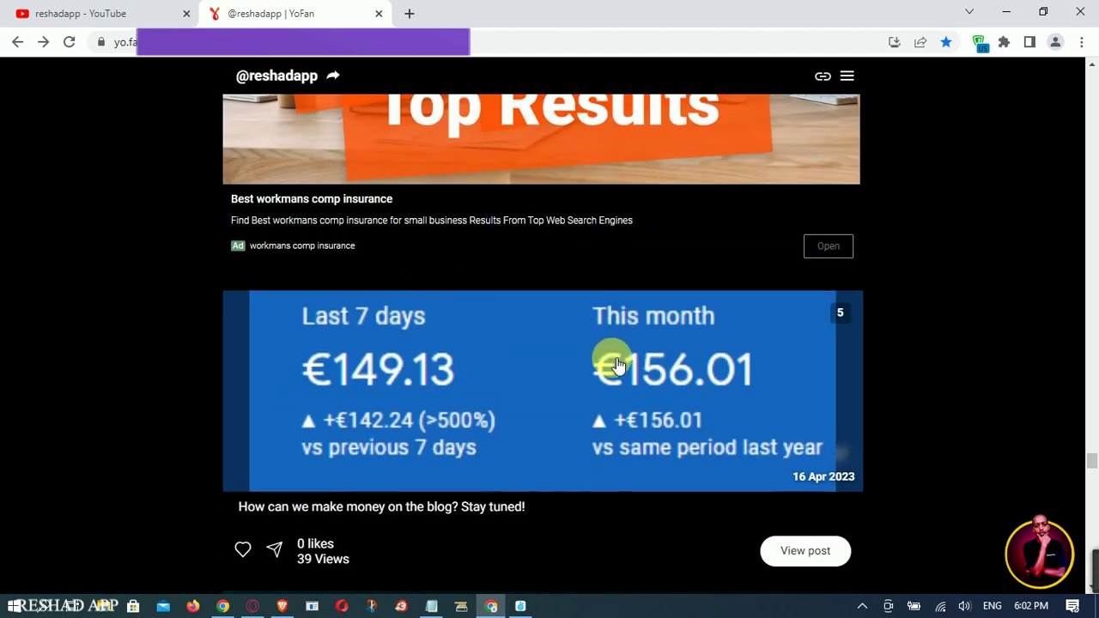
pyautogui.scroll(-4, 611, 360)
pyautogui.scroll(-2, 522, 348)
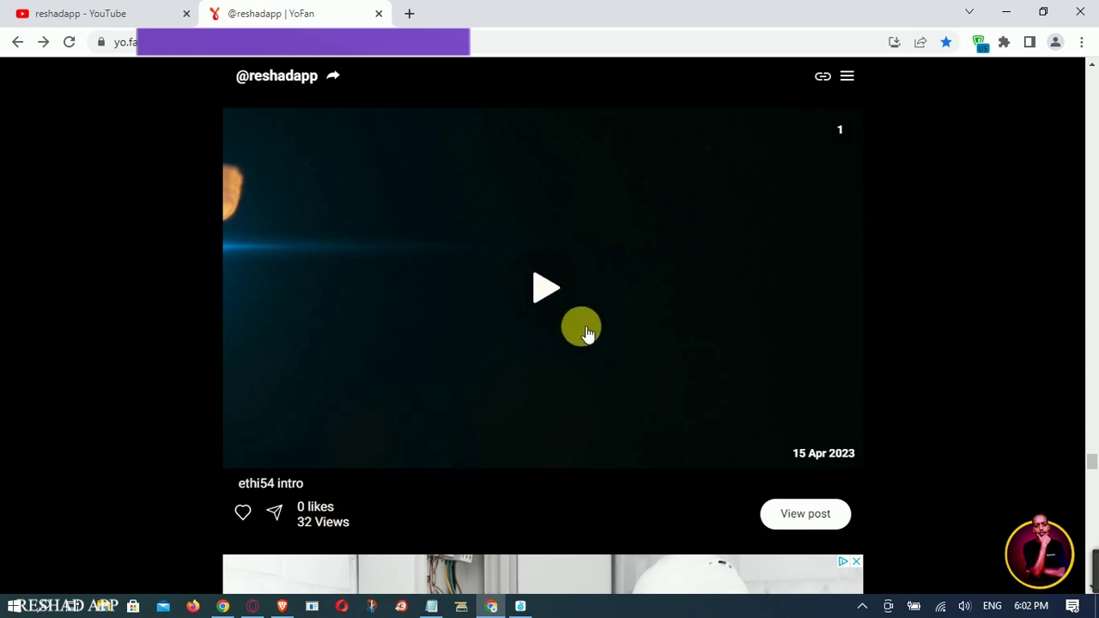
pyautogui.scroll(4, 581, 326)
pyautogui.scroll(2, 655, 216)
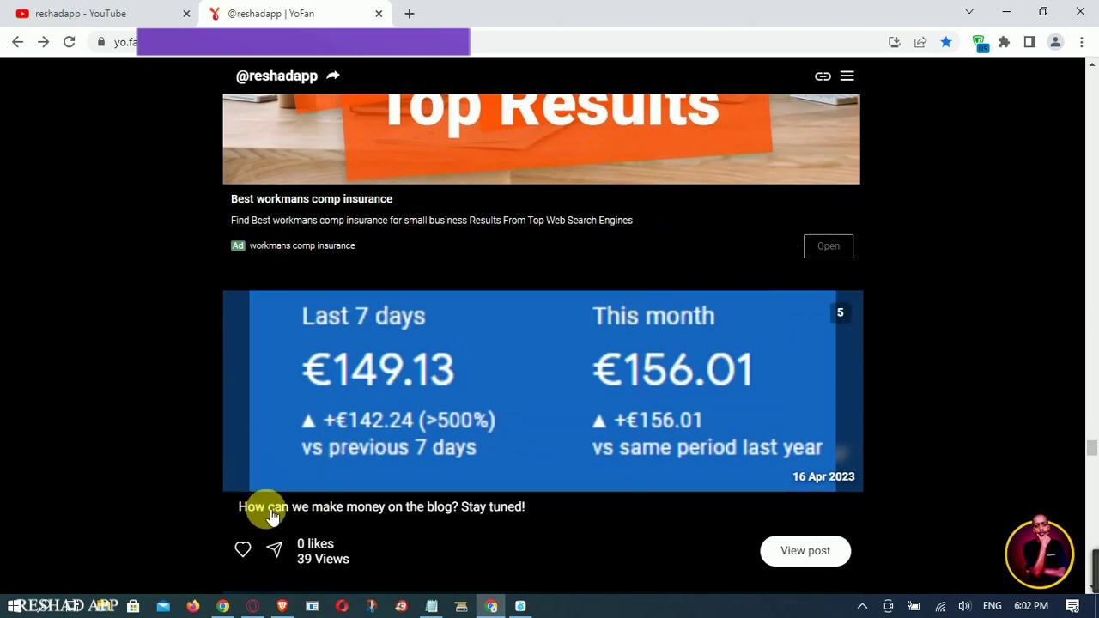
# Open the "How can we make money on the blog? Stay tuned!" post and browse its images and embedded ad in both directions
pyautogui.click(538, 352)
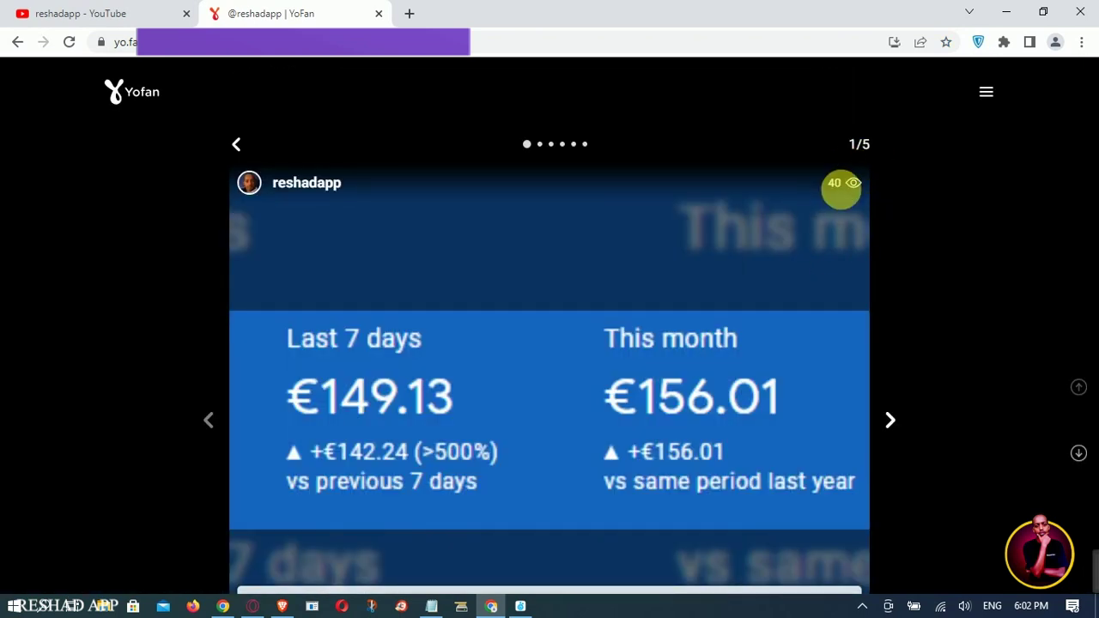
pyautogui.click(893, 420)
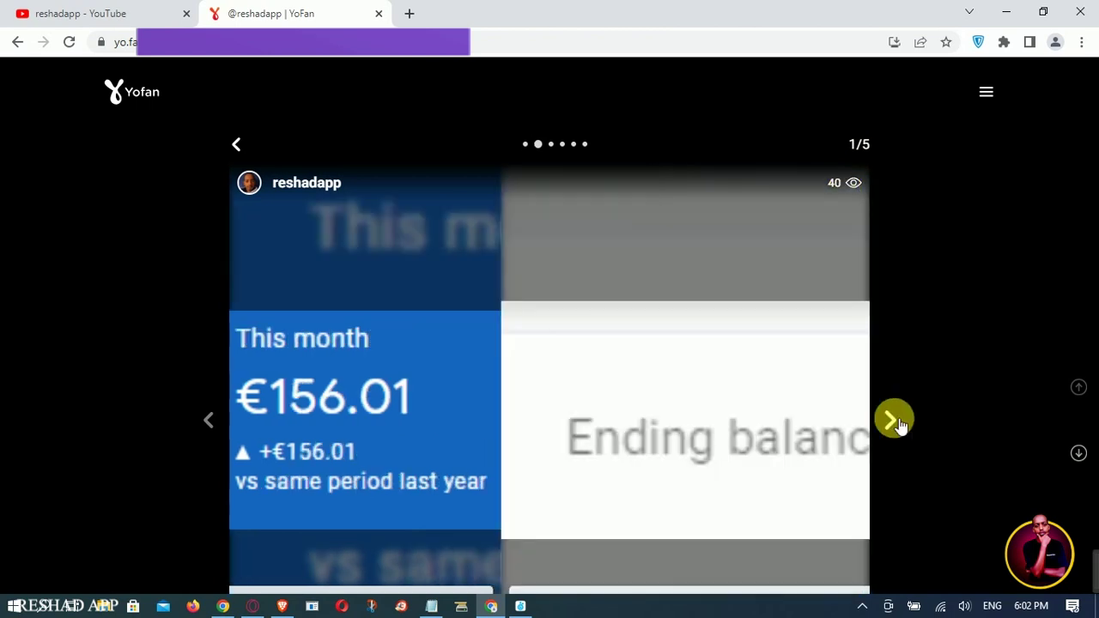
pyautogui.click(893, 420)
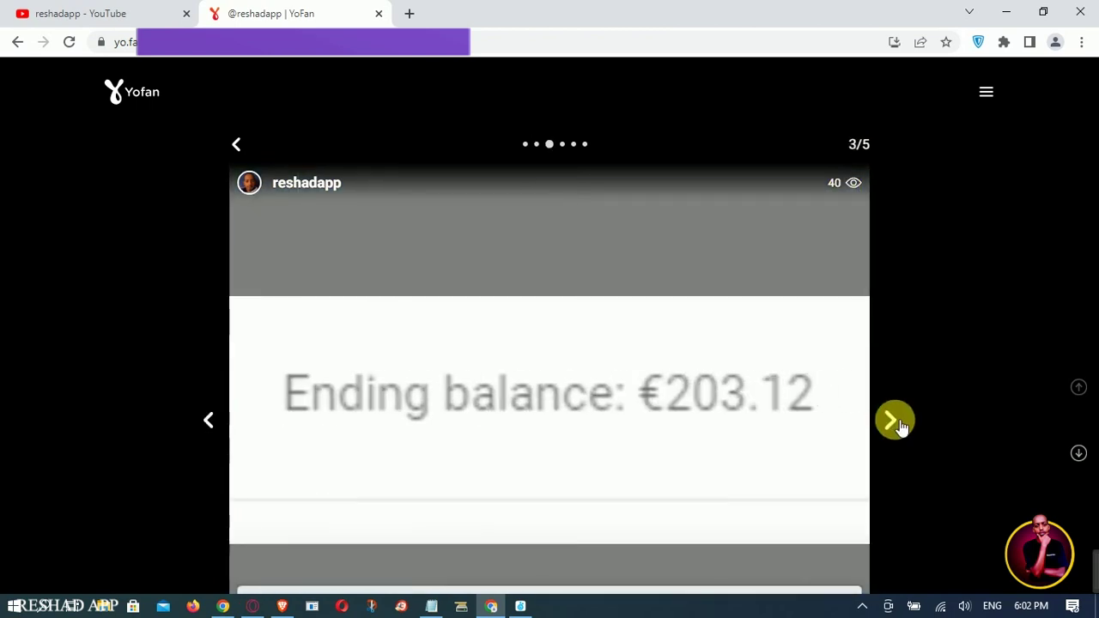
pyautogui.click(893, 420)
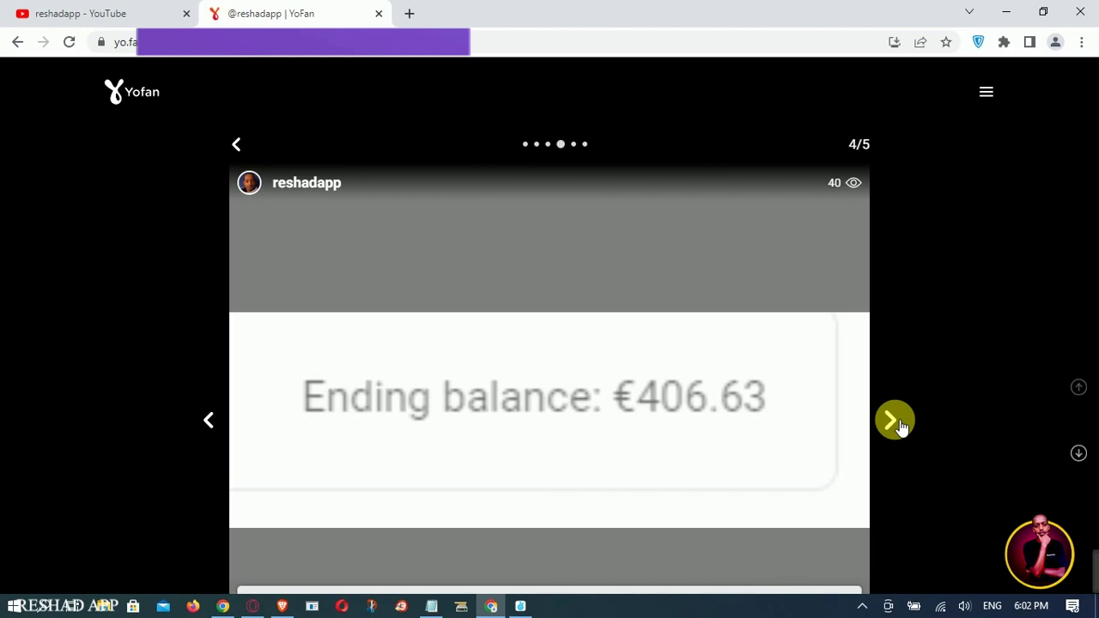
pyautogui.click(894, 419)
pyautogui.click(893, 420)
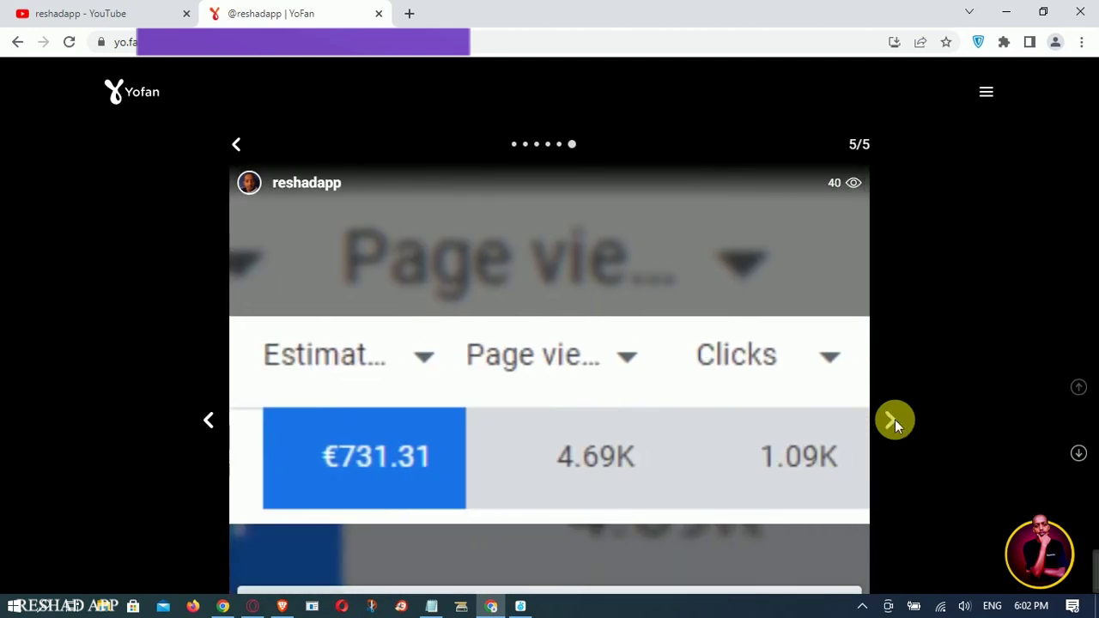
pyautogui.click(208, 421)
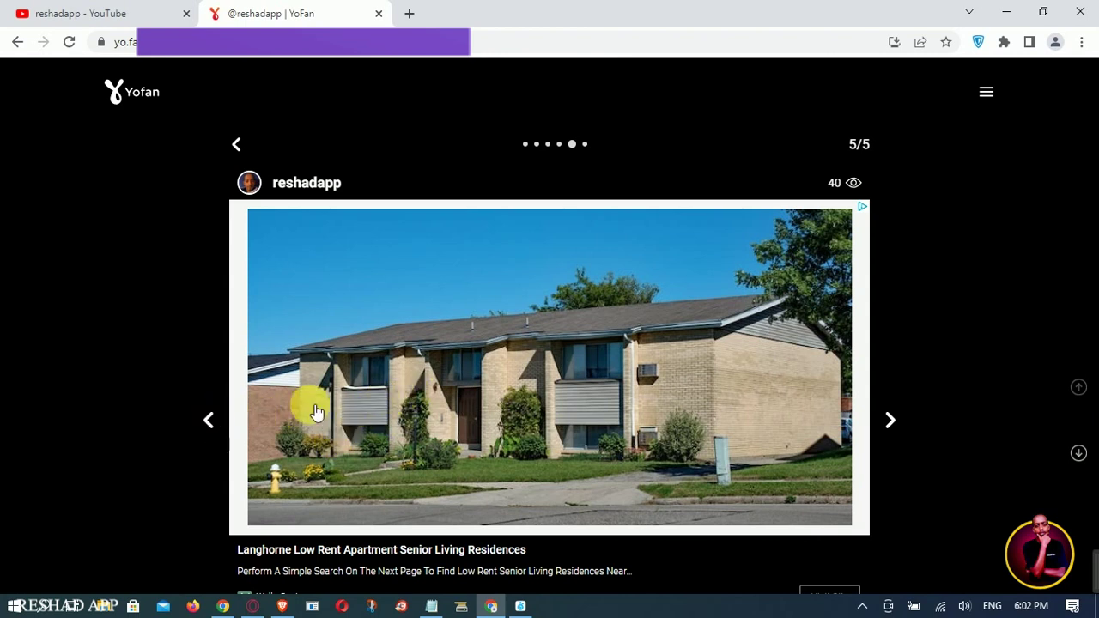
pyautogui.click(212, 422)
pyautogui.click(213, 424)
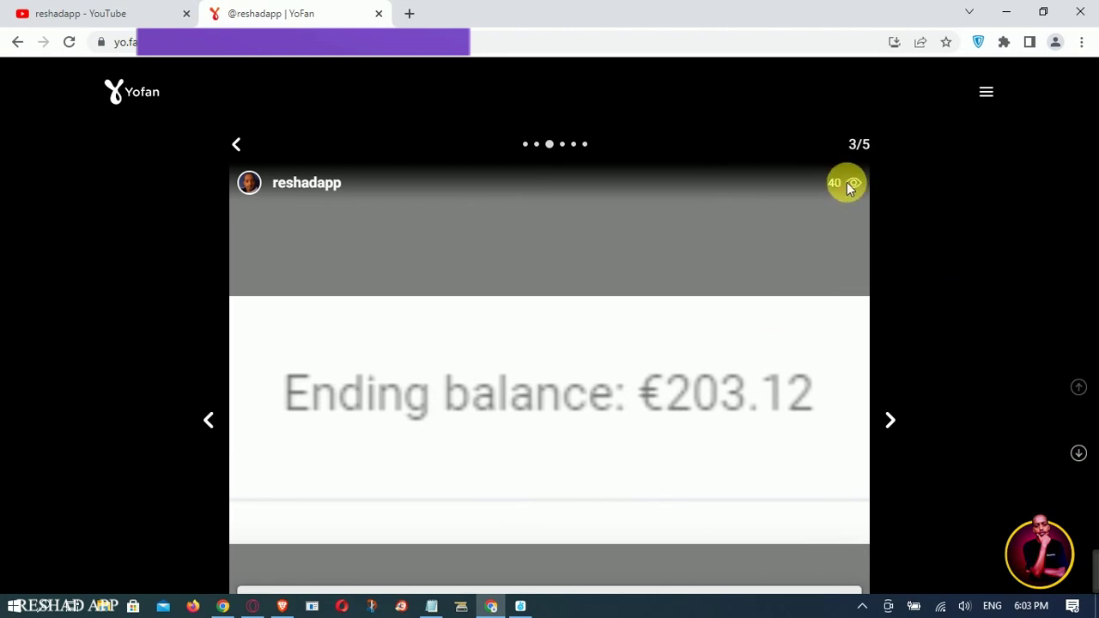
# Reopen the blog earnings post, check its view counter, and advance through its images to the ad
pyautogui.click(727, 315)
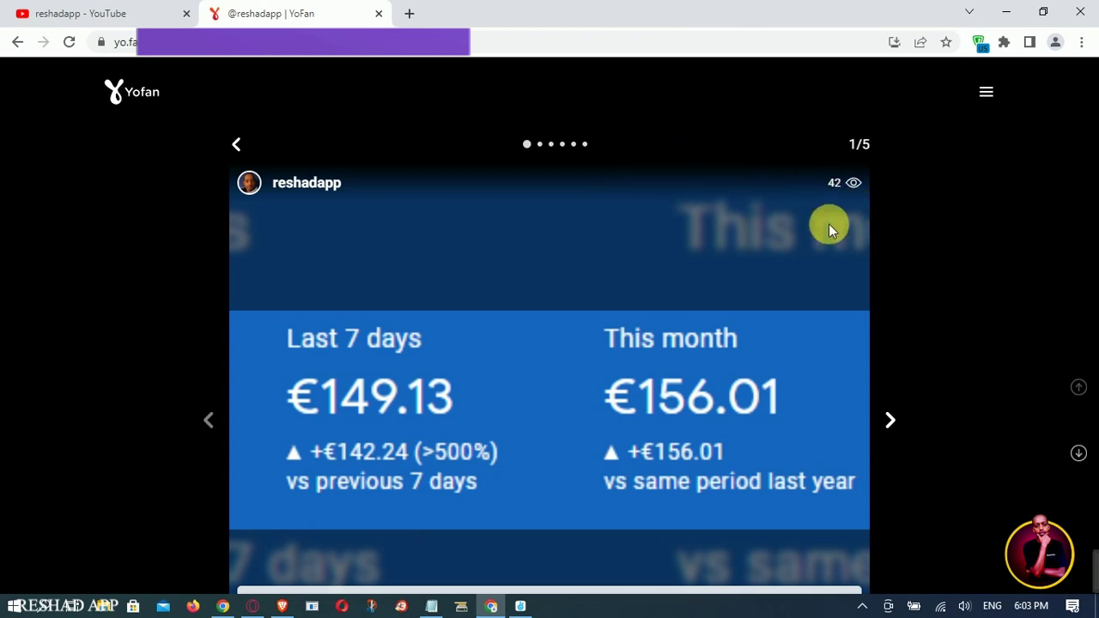
pyautogui.click(893, 423)
pyautogui.click(893, 424)
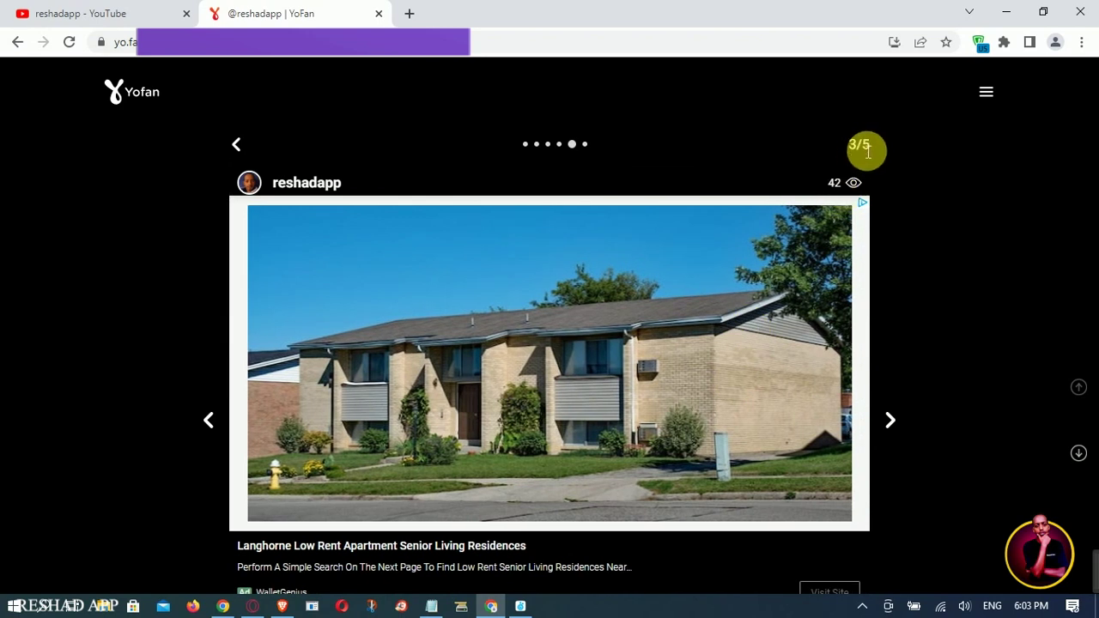
# Return to the creator's profile from the post and examine its posts, followers and links counts and the bio line
pyautogui.click(315, 187)
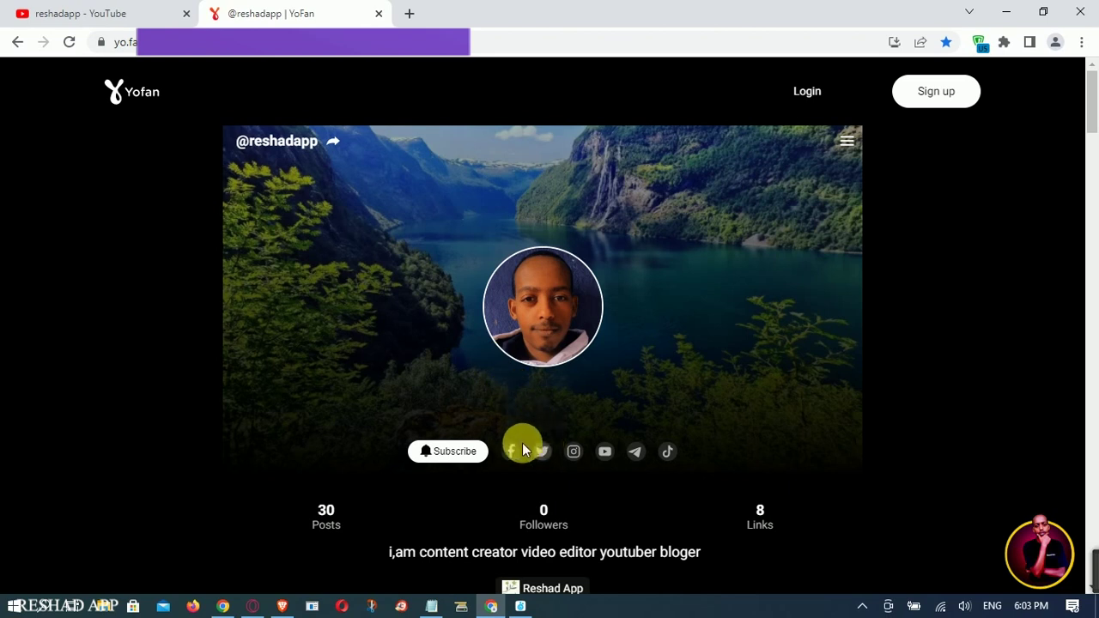
pyautogui.scroll(-1, 621, 441)
pyautogui.scroll(-3, 621, 441)
pyautogui.moveTo(321, 348); pyautogui.dragTo(343, 349)
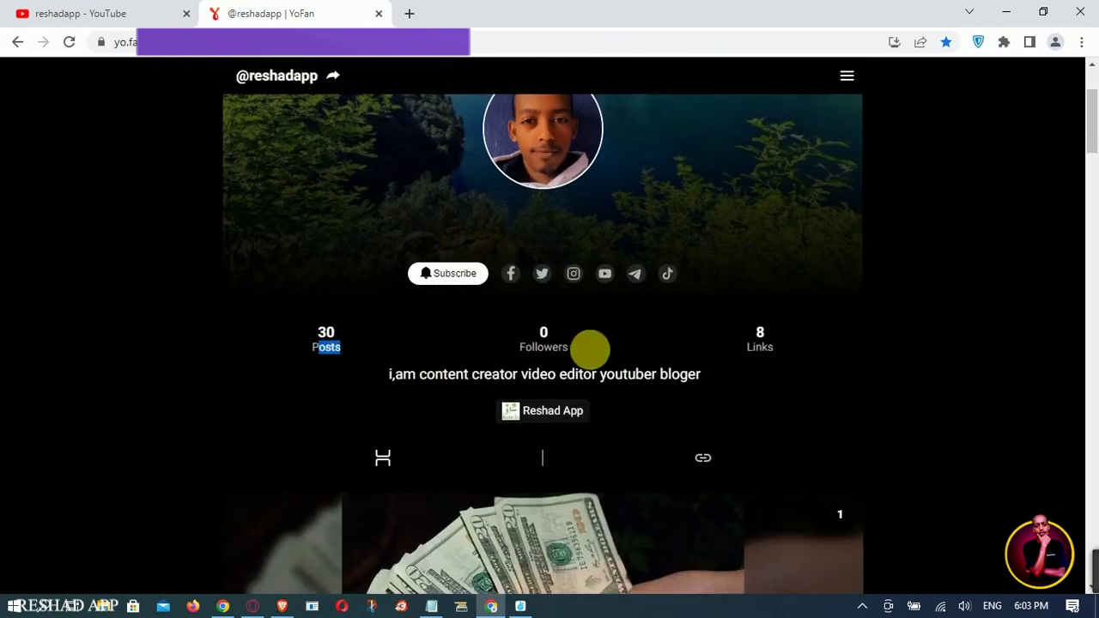
pyautogui.moveTo(756, 347); pyautogui.dragTo(799, 351)
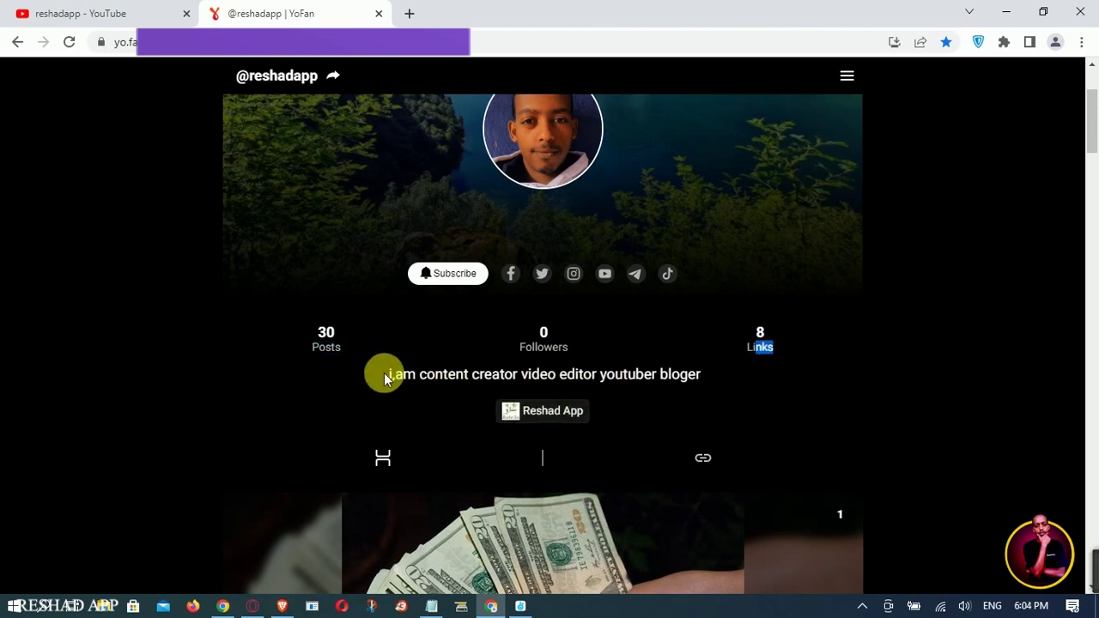
pyautogui.moveTo(398, 374); pyautogui.dragTo(687, 373)
pyautogui.click(684, 384)
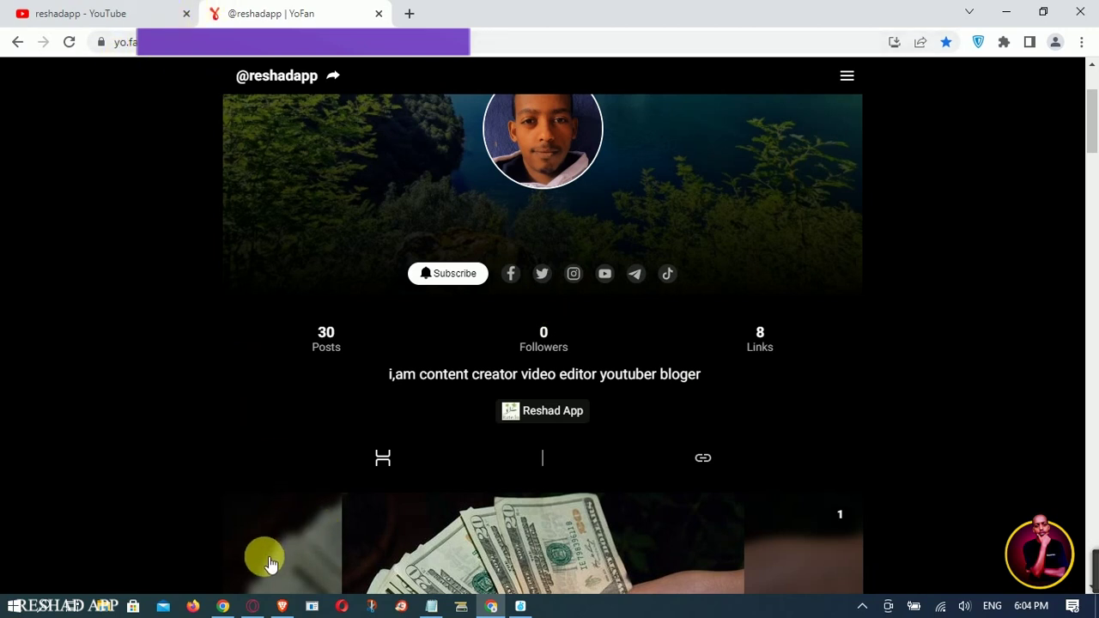
pyautogui.click(252, 606)
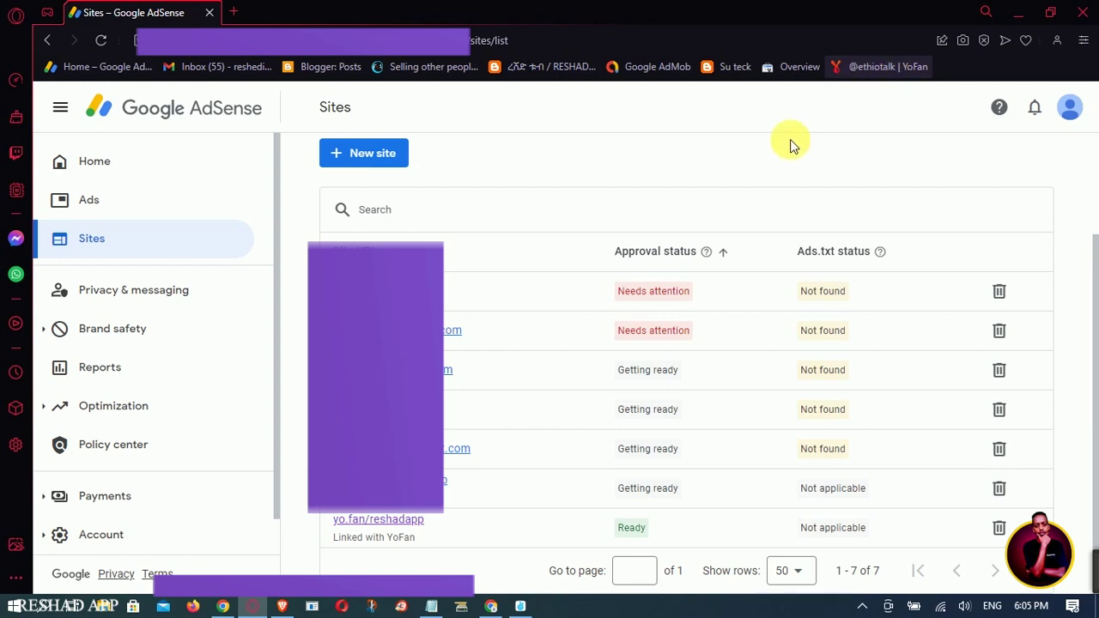
pyautogui.rightClick(856, 70)
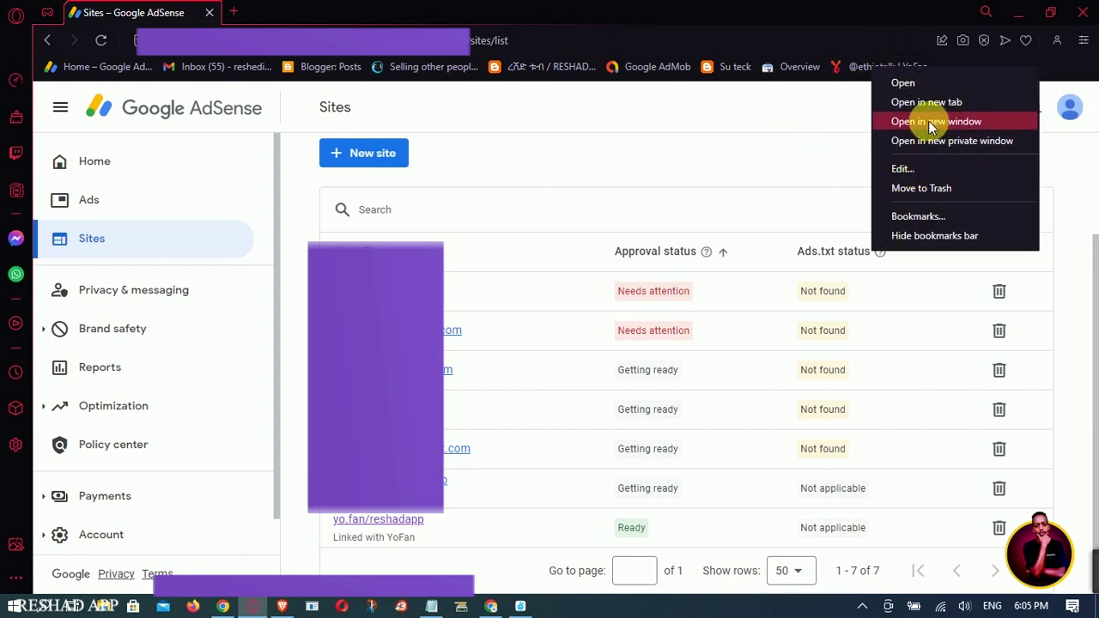
pyautogui.press('Escape')
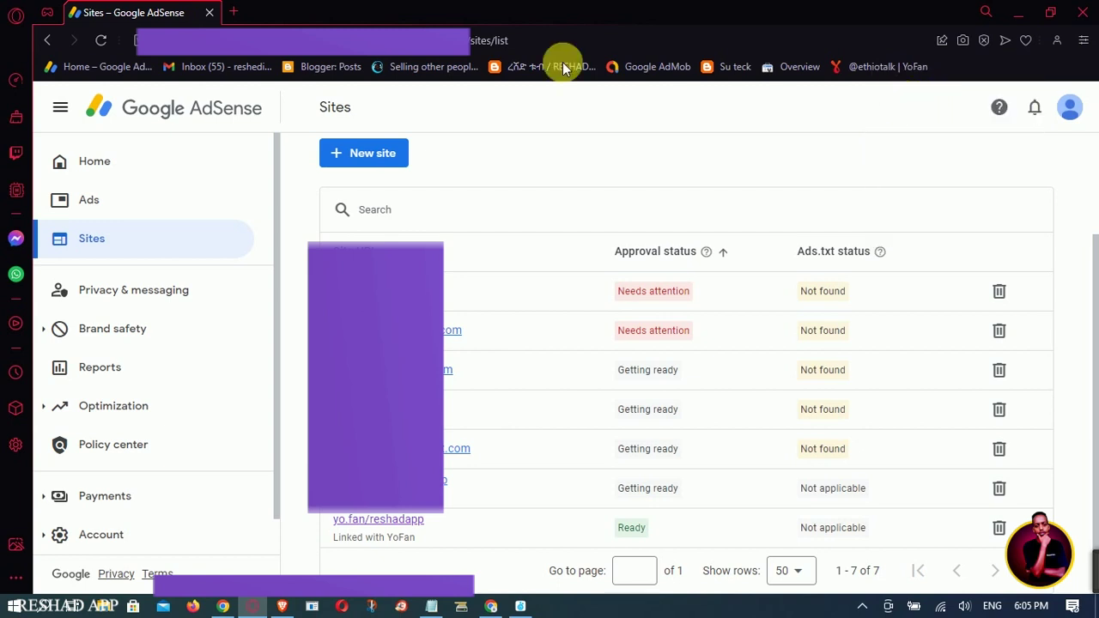
pyautogui.doubleClick(283, 10)
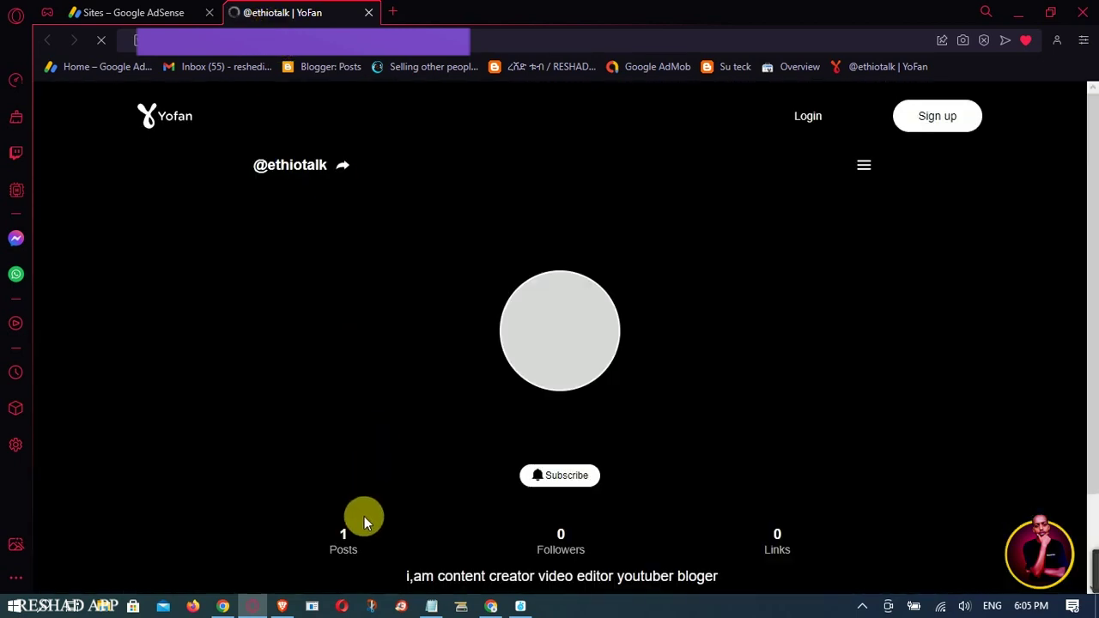
pyautogui.scroll(-2, 429, 507)
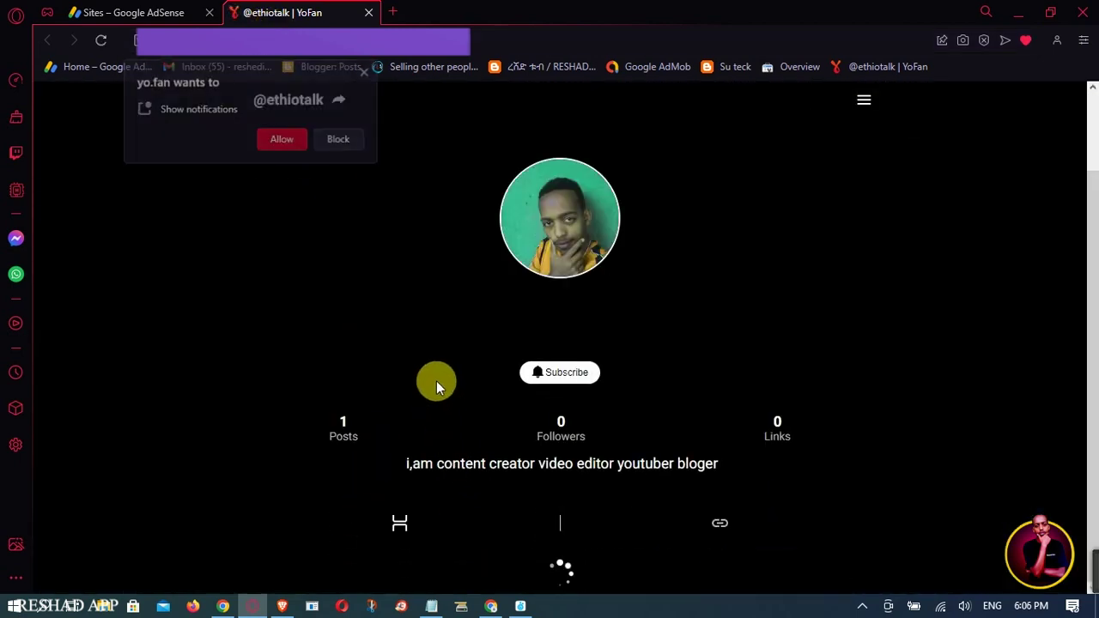
pyautogui.click(300, 144)
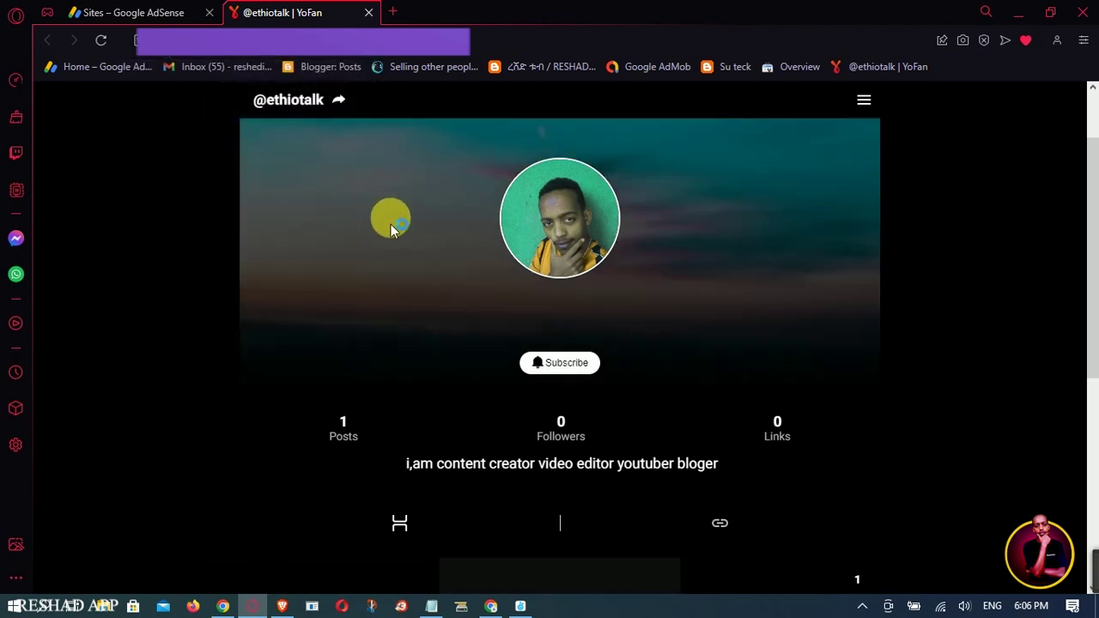
pyautogui.scroll(-5, 393, 223)
pyautogui.scroll(-2, 400, 243)
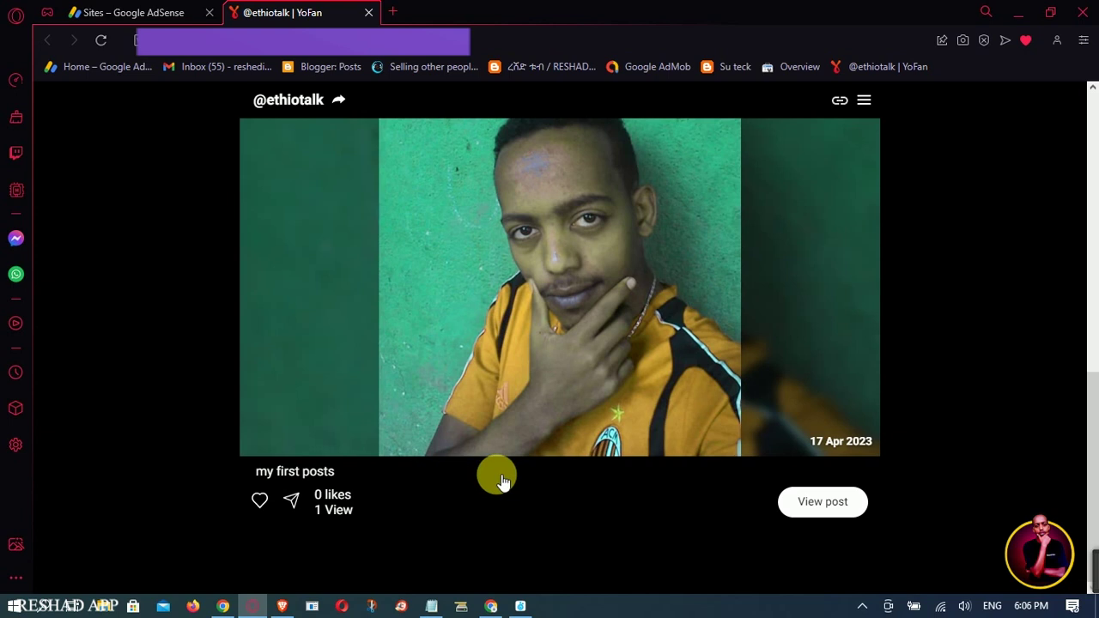
pyautogui.scroll(4, 501, 473)
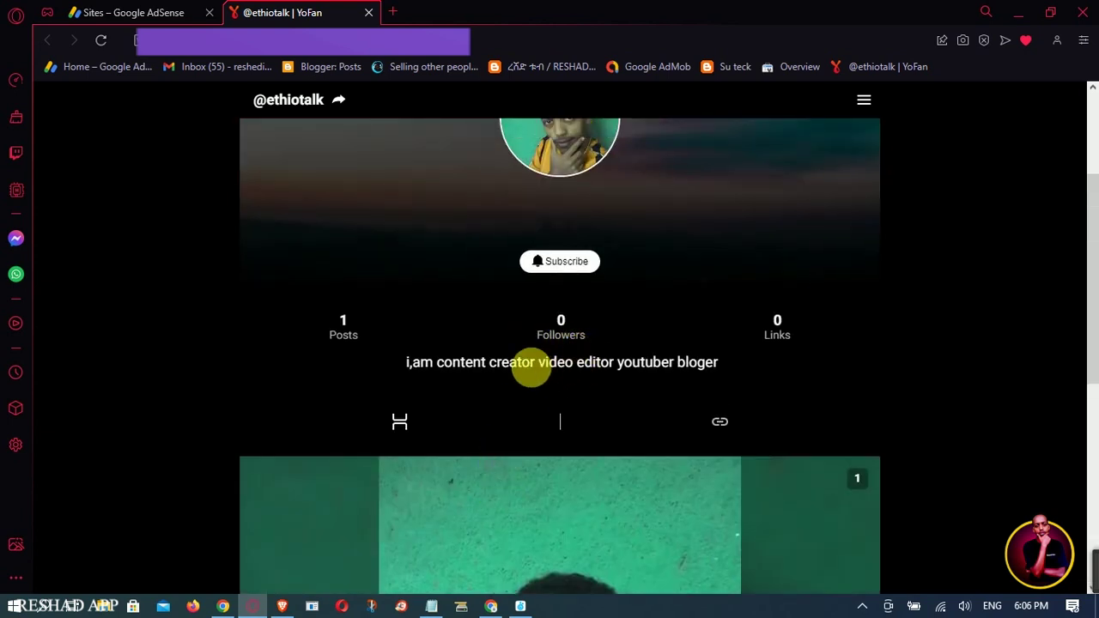
pyautogui.moveTo(457, 376); pyautogui.dragTo(637, 373)
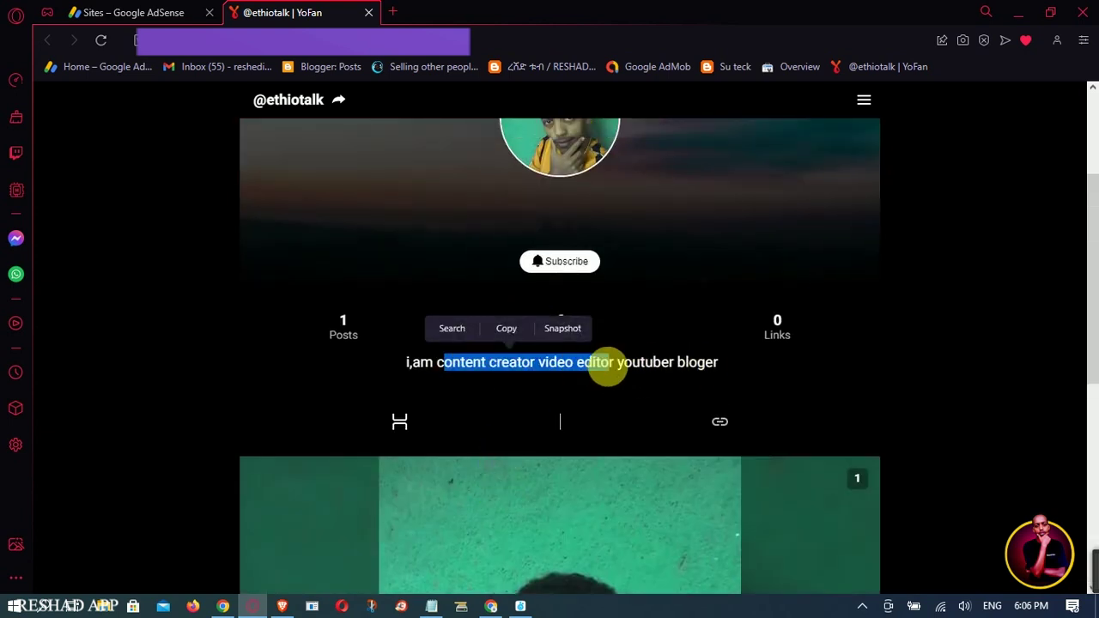
pyautogui.click(642, 363)
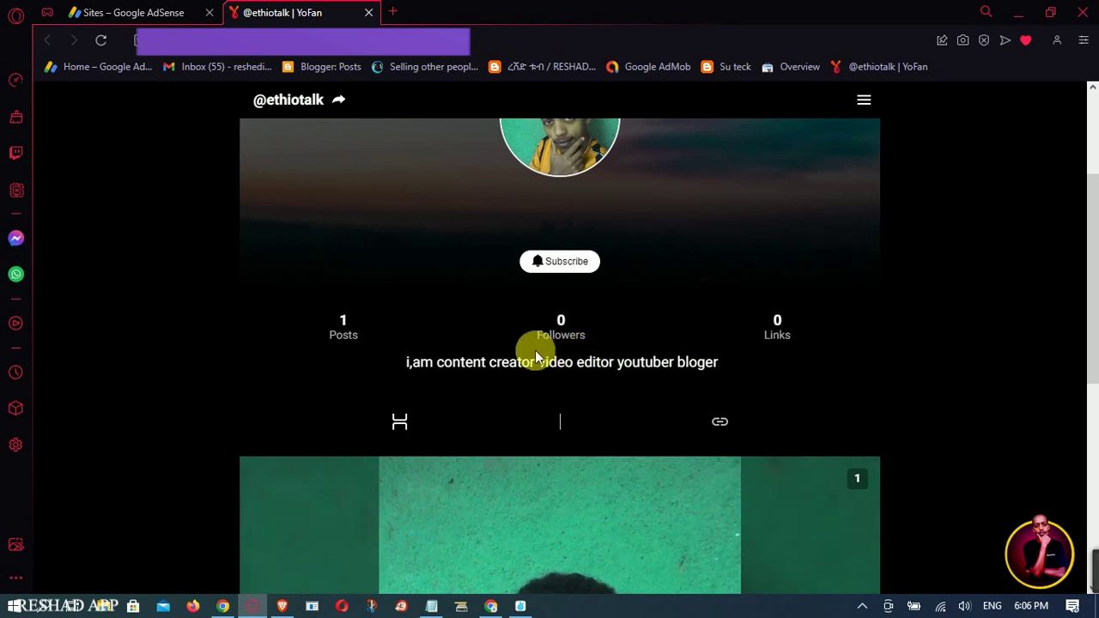
pyautogui.scroll(3, 417, 326)
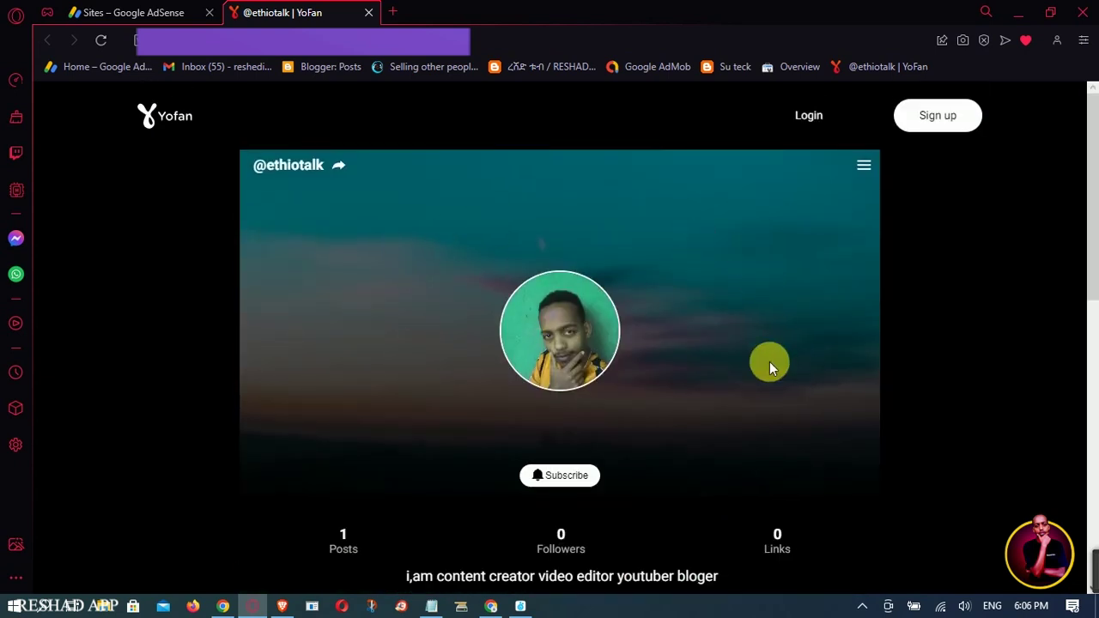
pyautogui.scroll(-4, 751, 346)
pyautogui.scroll(4, 652, 301)
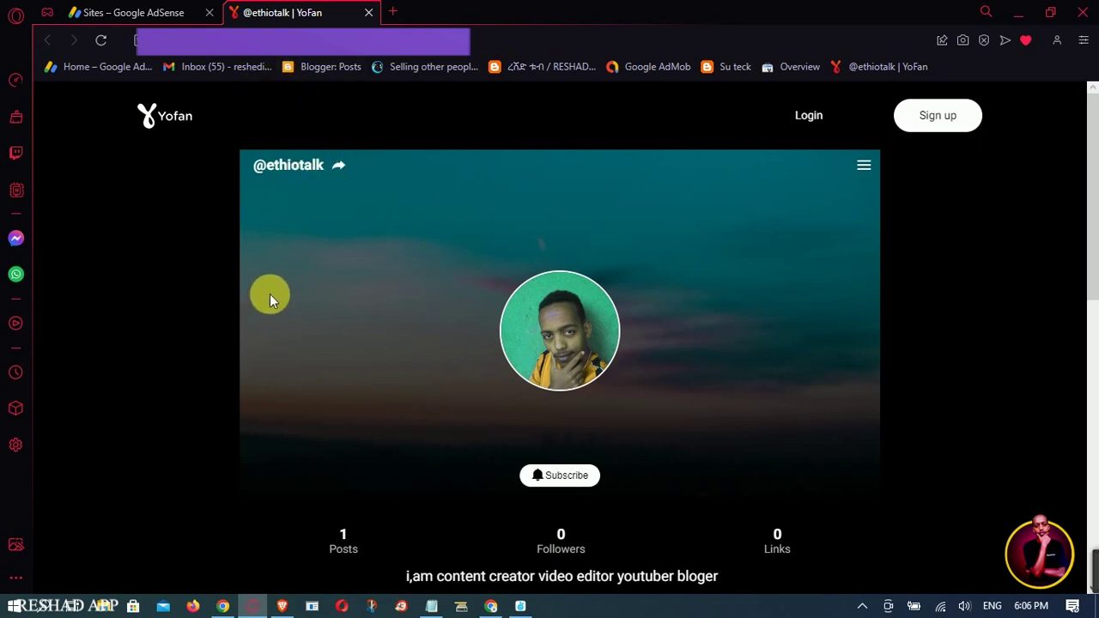
pyautogui.scroll(-2, 476, 324)
pyautogui.scroll(2, 477, 327)
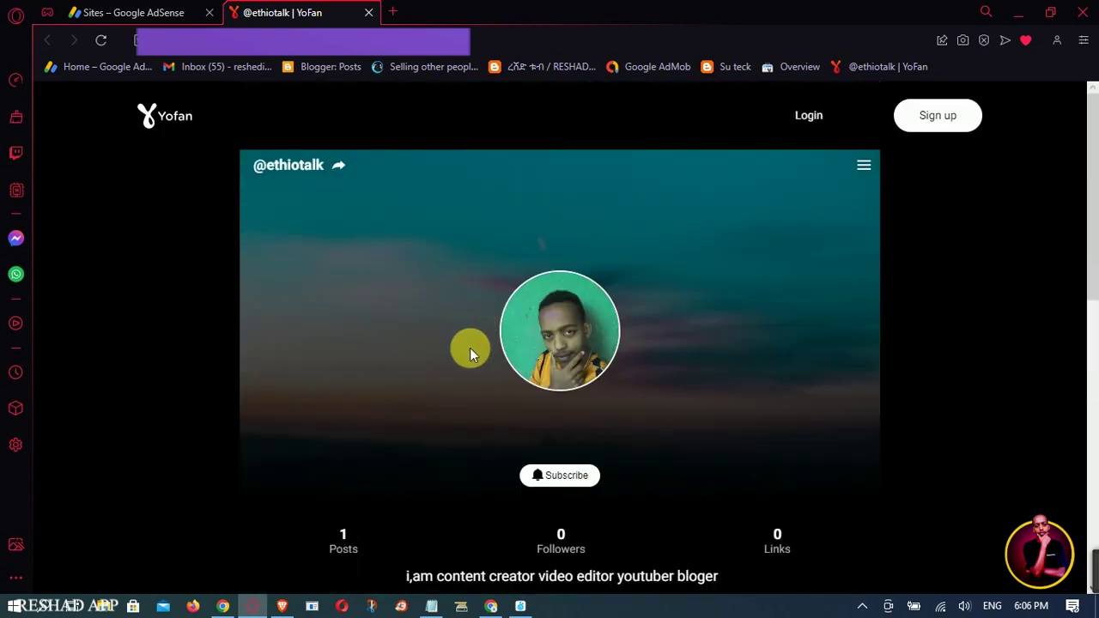
# Try to add yo.fan/ethiotalk as a new site in Google AdSense
pyautogui.click(144, 10)
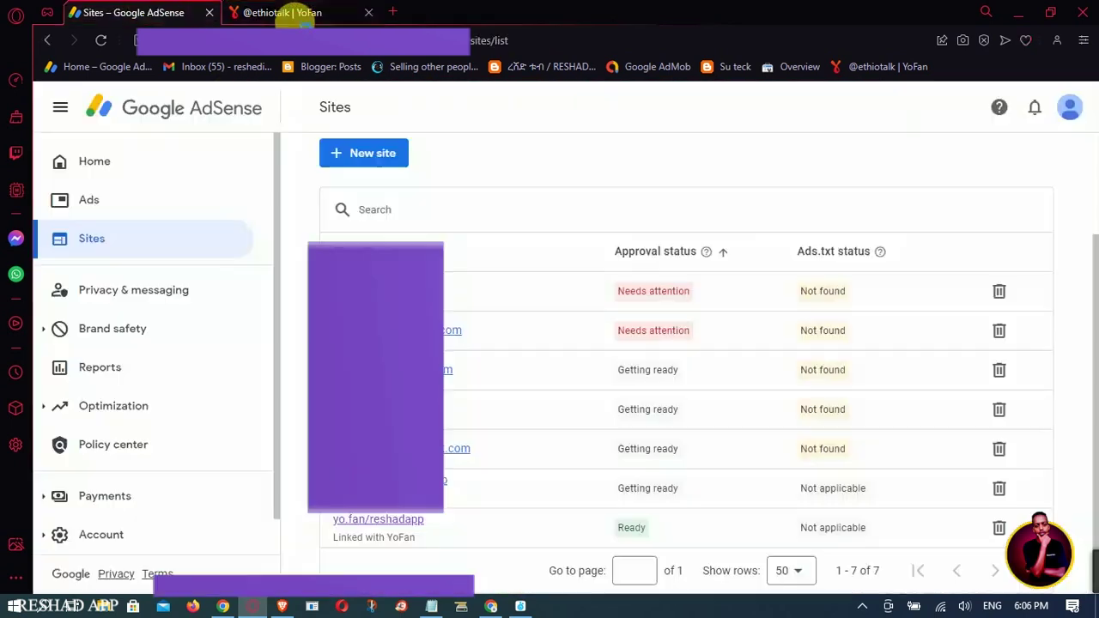
pyautogui.click(373, 154)
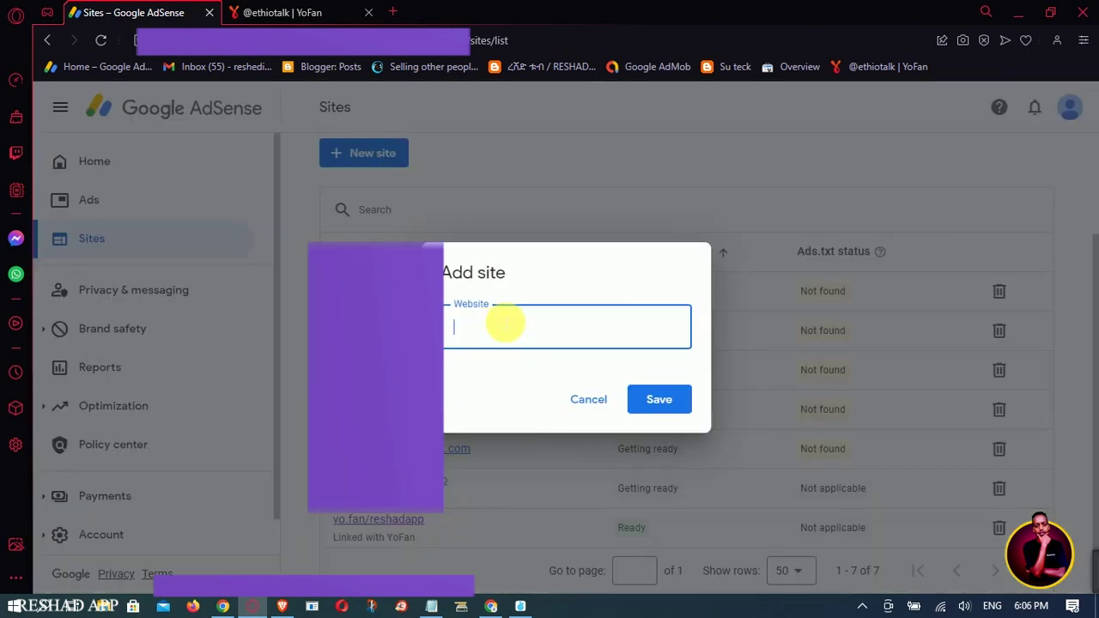
pyautogui.write('https://yo.fan/ethiotalk')
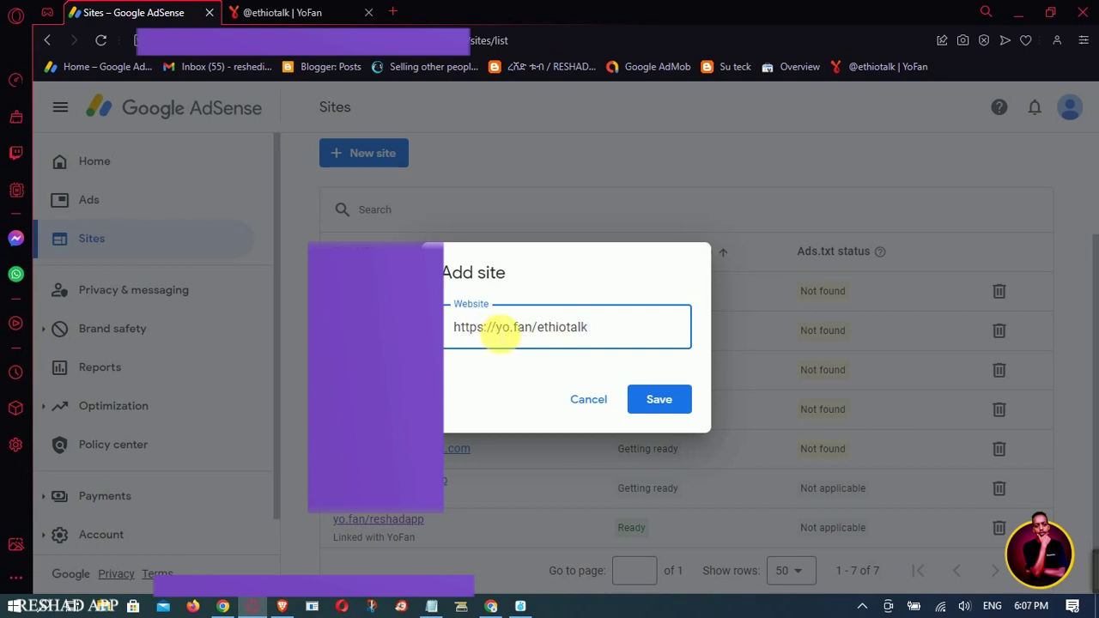
pyautogui.moveTo(495, 327); pyautogui.dragTo(450, 335)
pyautogui.press('BackSpace')
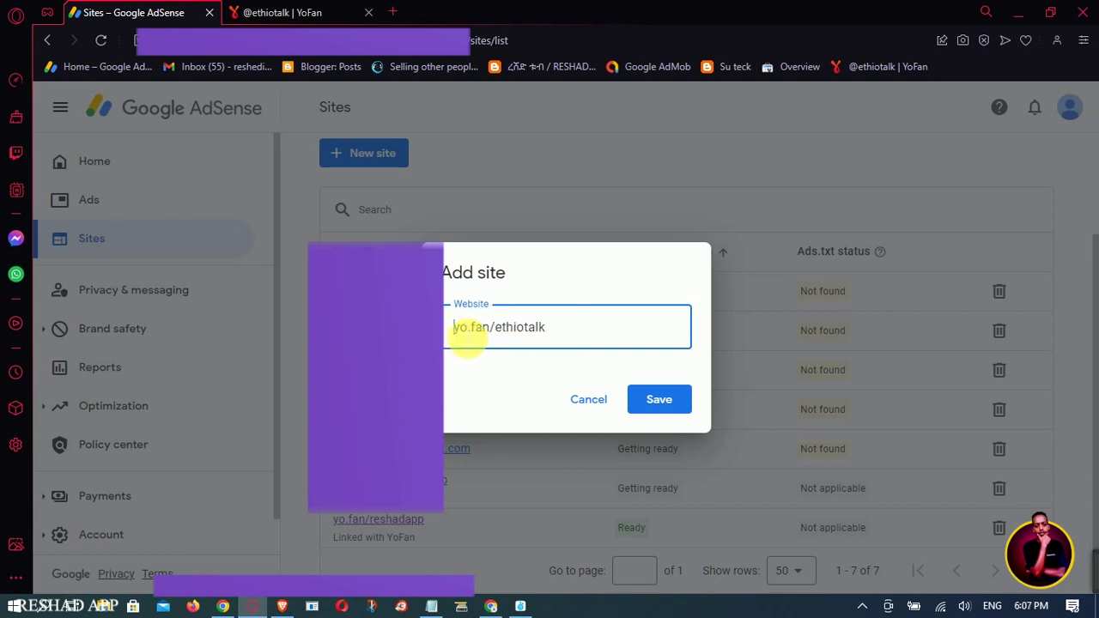
pyautogui.click(659, 400)
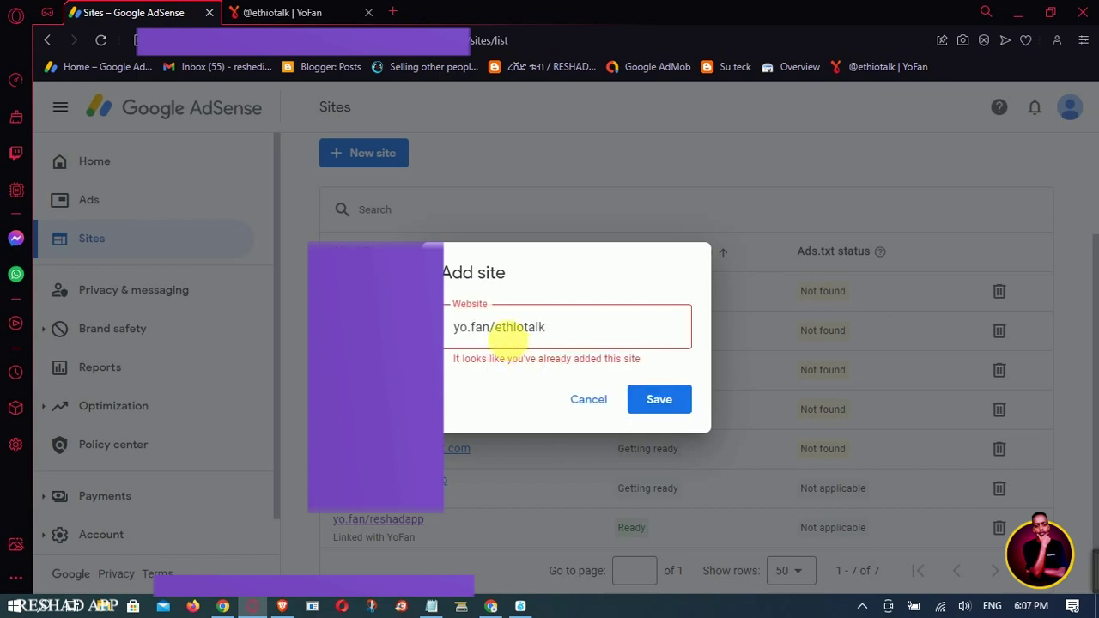
pyautogui.tripleClick(554, 336)
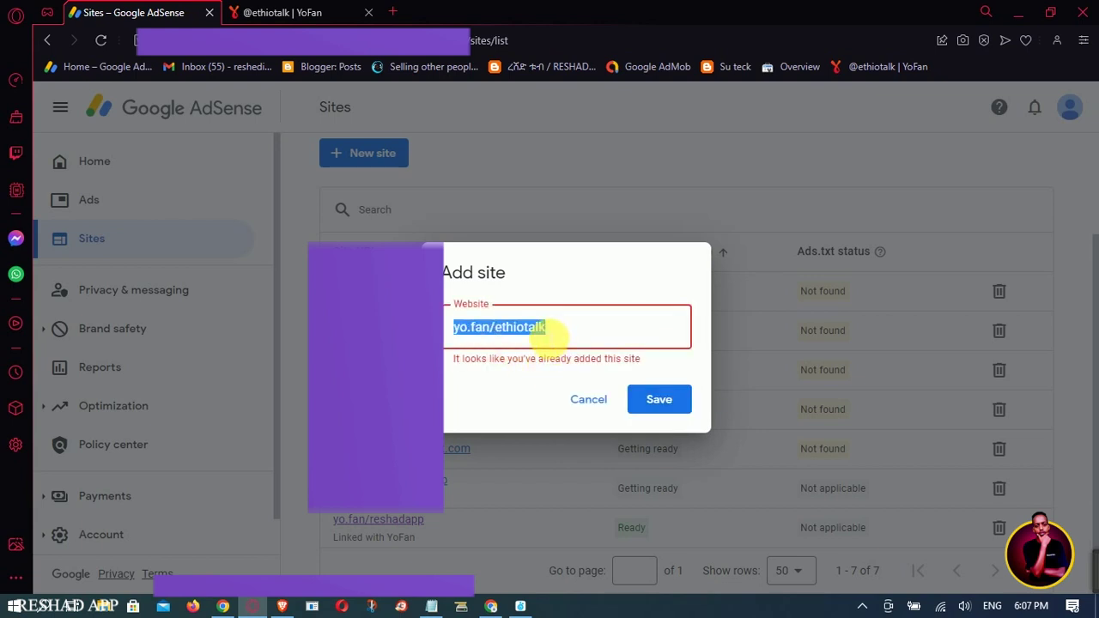
pyautogui.write('https://yo.fan/ethiotalk')
pyautogui.click(649, 394)
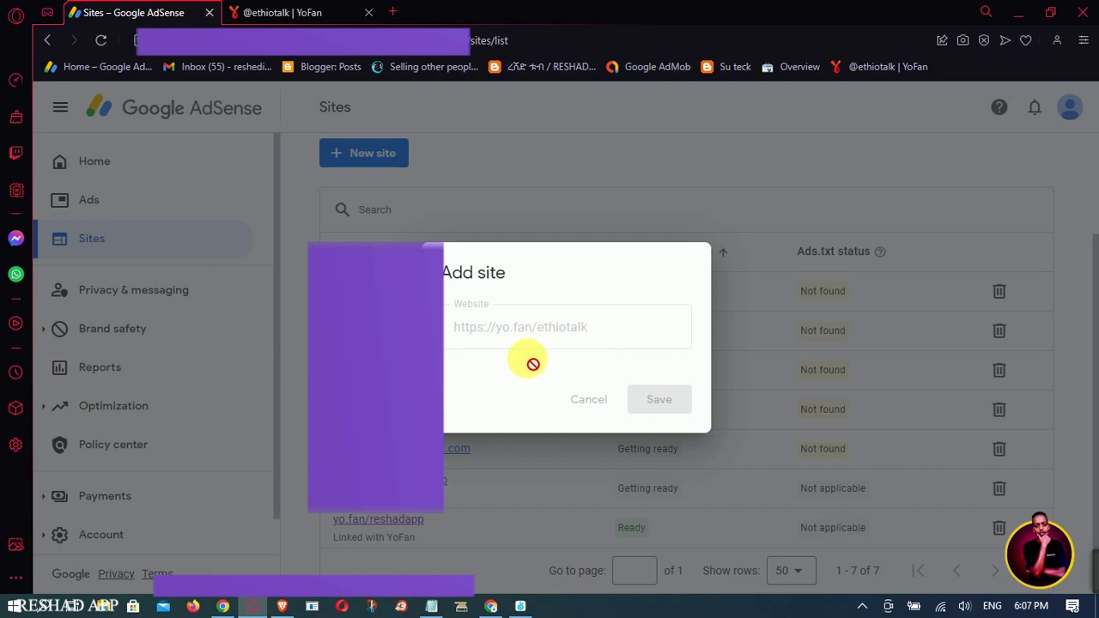
pyautogui.moveTo(464, 359); pyautogui.dragTo(665, 367)
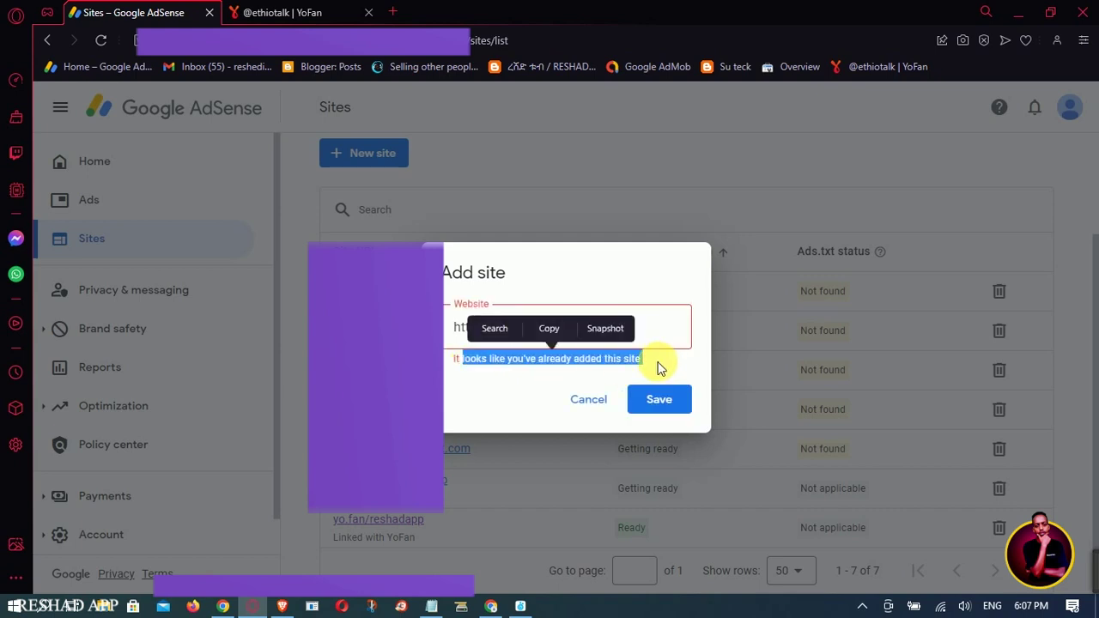
pyautogui.click(547, 370)
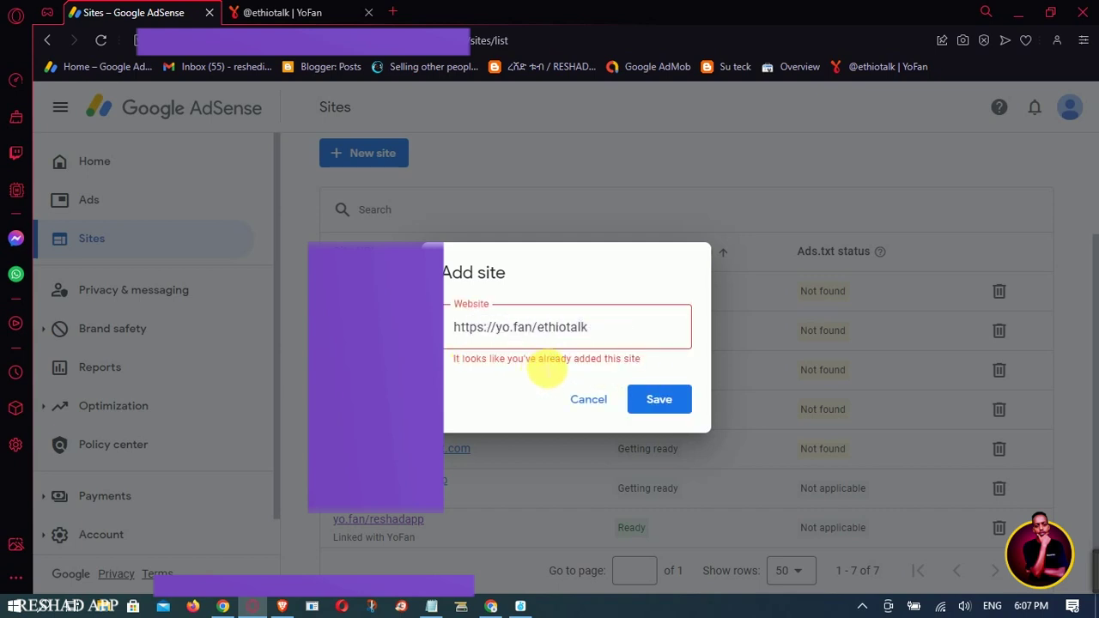
pyautogui.moveTo(538, 360); pyautogui.dragTo(603, 364)
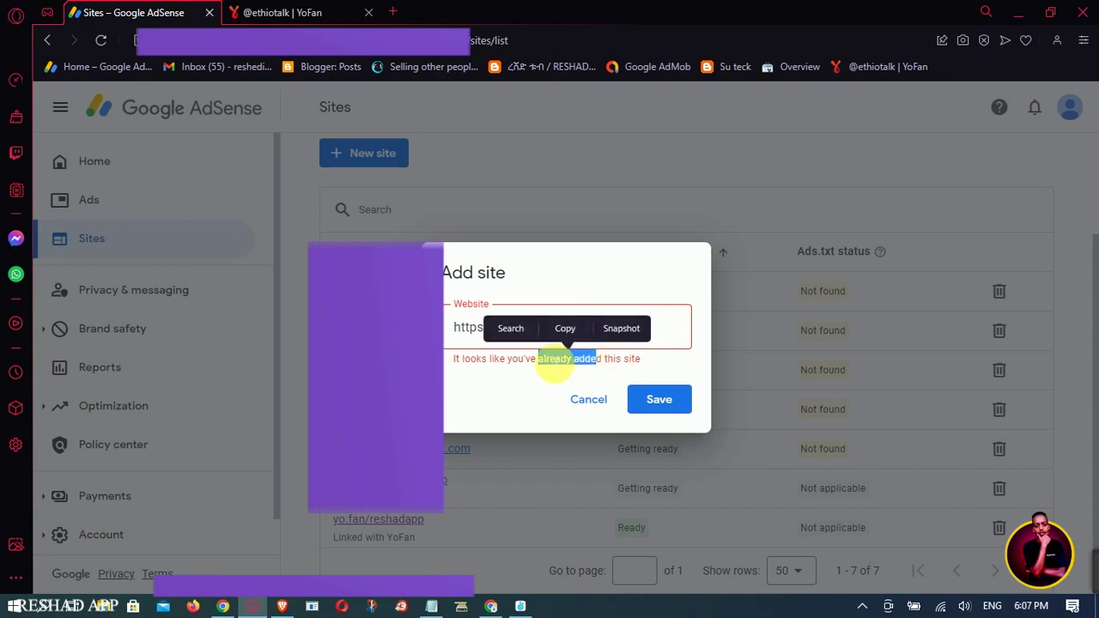
pyautogui.click(543, 372)
pyautogui.click(588, 390)
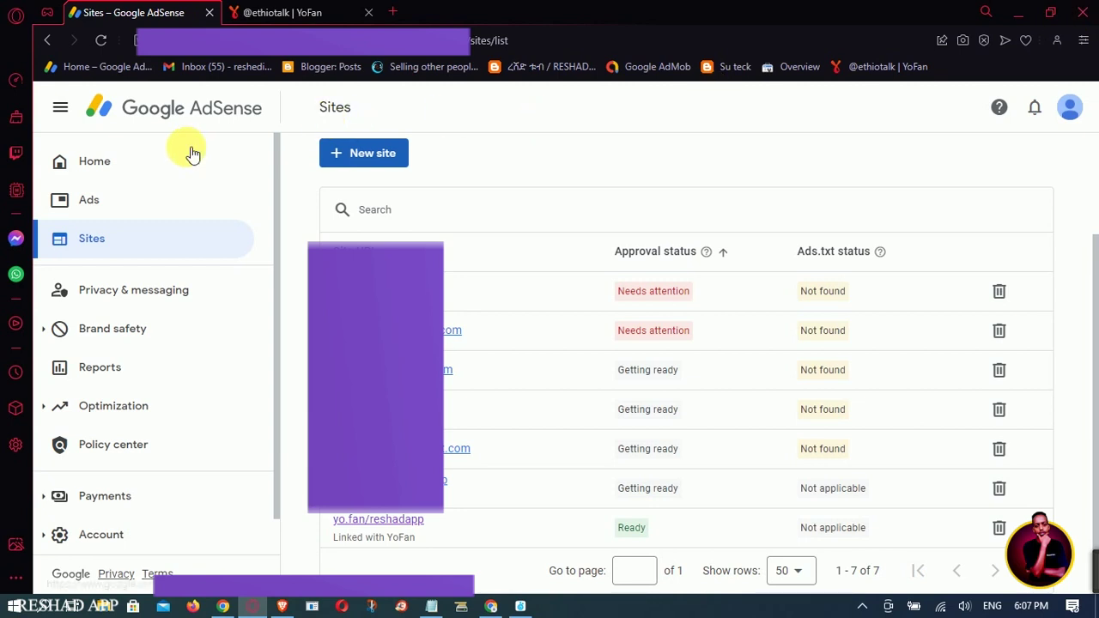
# Examine the site list on the AdSense Ads page, and check the earnings and performance figures on the Home page, reloading it once
pyautogui.click(92, 200)
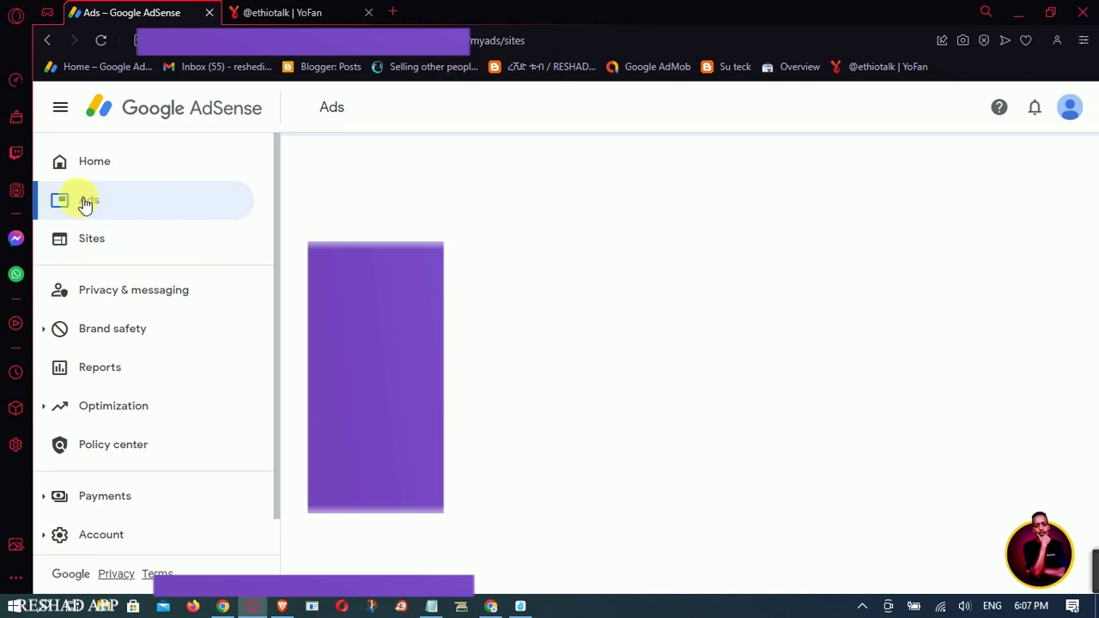
pyautogui.scroll(-2, 608, 473)
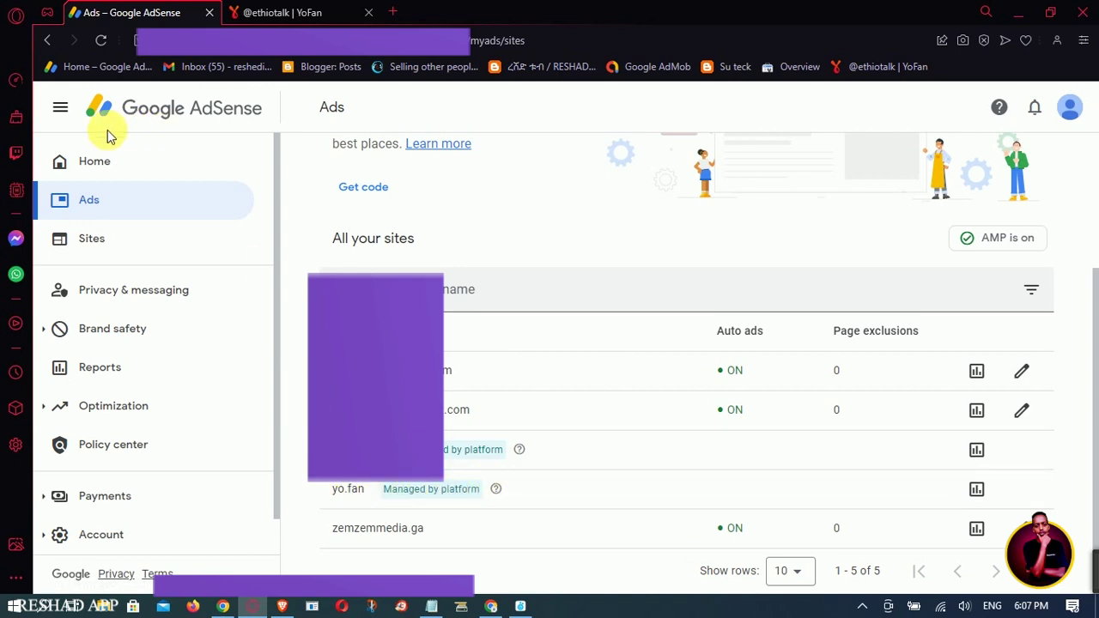
pyautogui.click(110, 164)
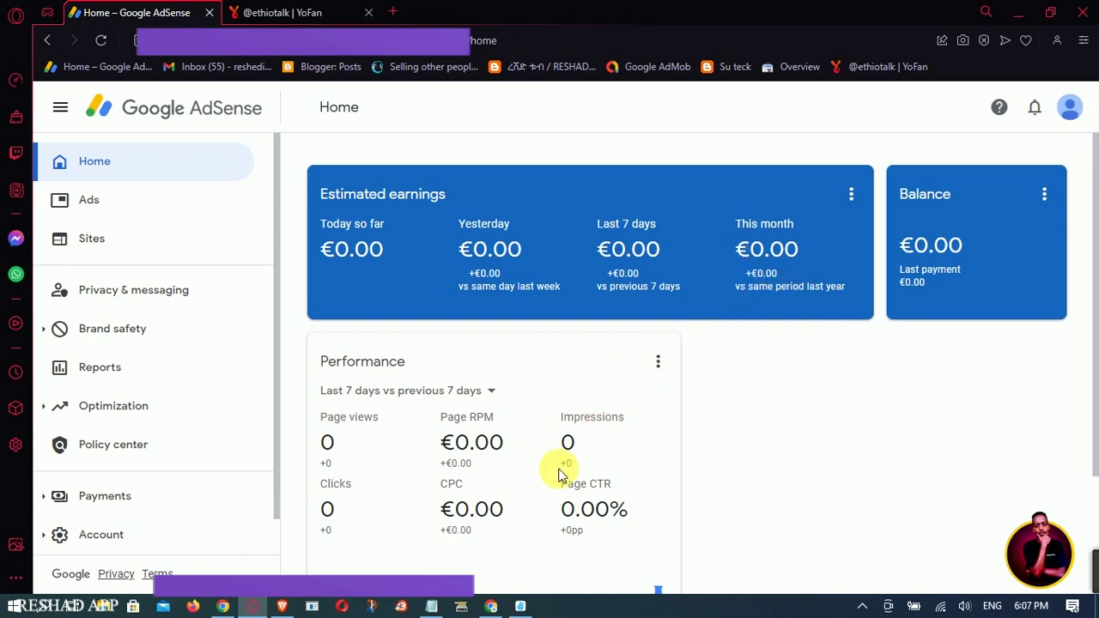
pyautogui.scroll(-2, 493, 488)
pyautogui.scroll(2, 493, 489)
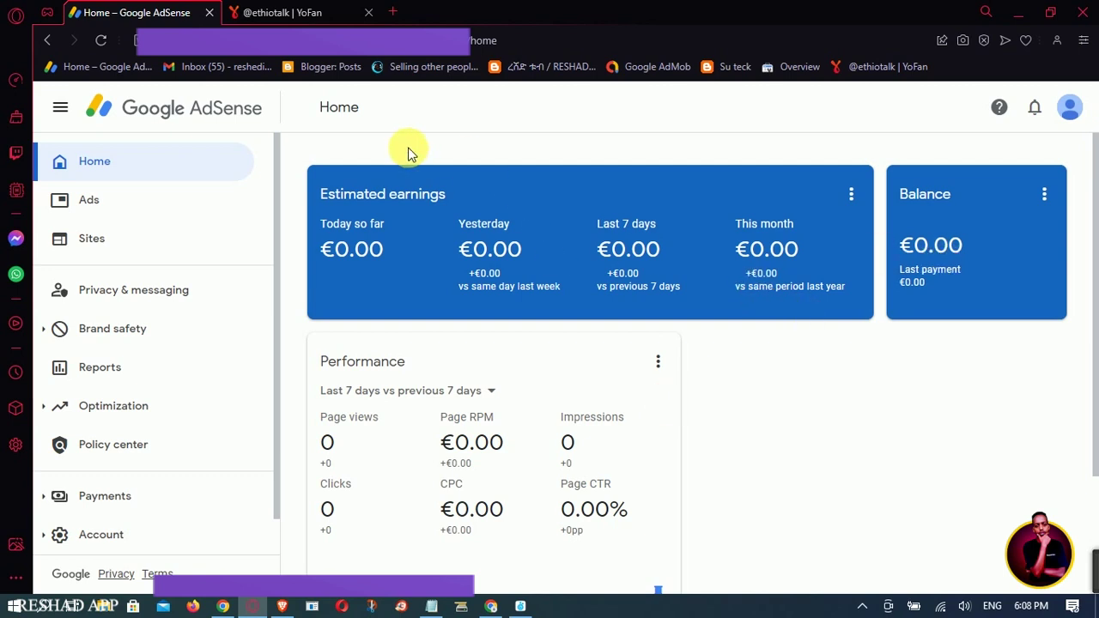
pyautogui.click(100, 41)
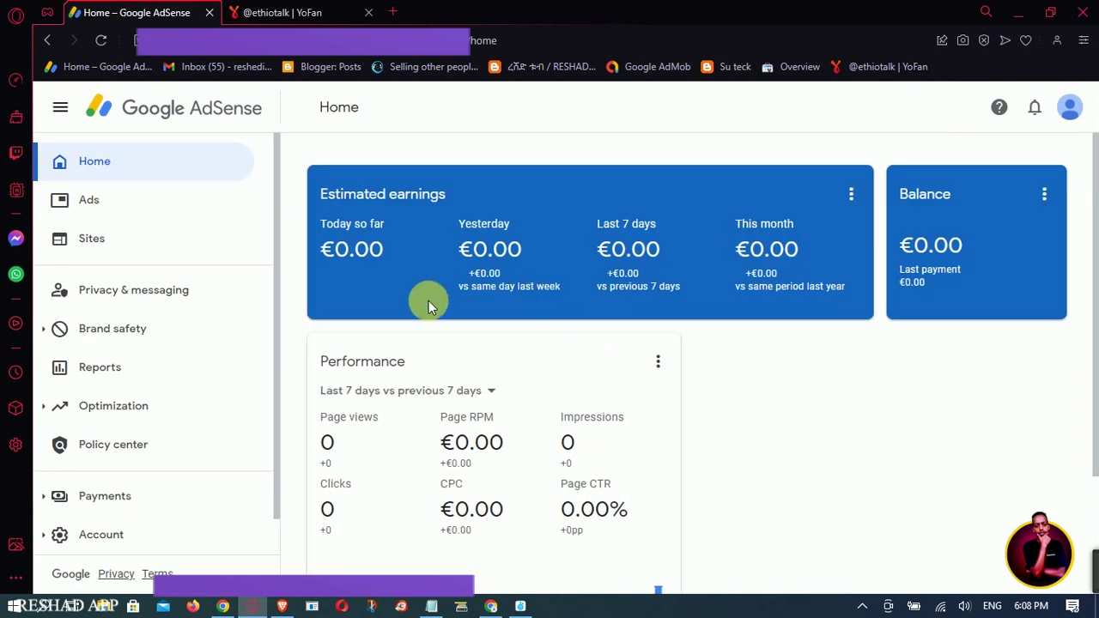
pyautogui.scroll(-2, 438, 466)
pyautogui.scroll(2, 439, 466)
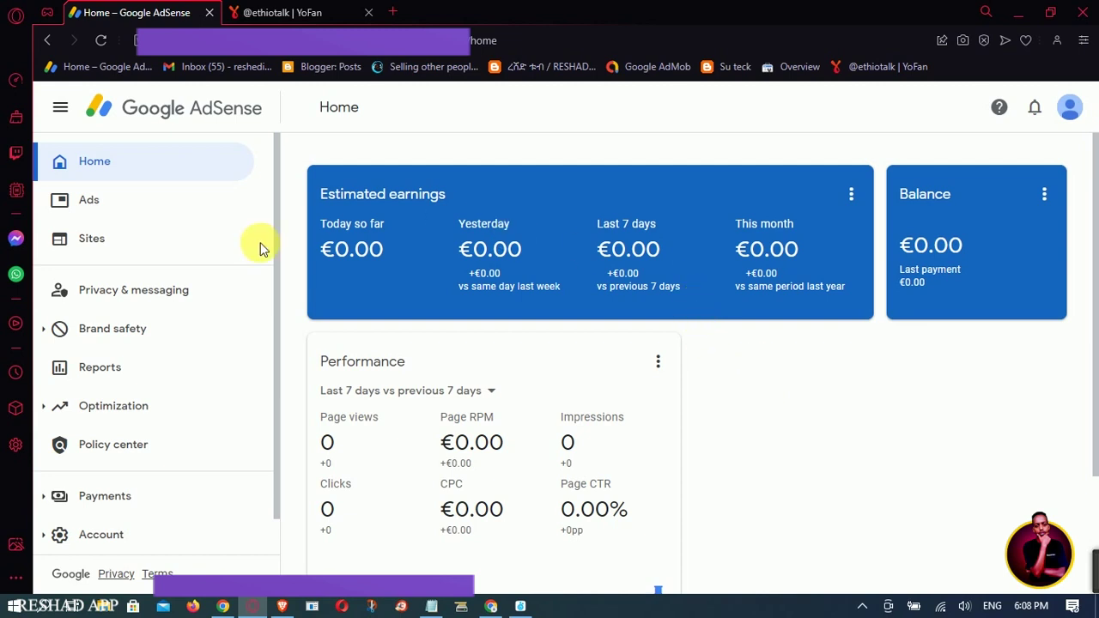
# Open the yo.fan/reshadapp details from the AdSense site list, examine the revenue share with YoFan, and return to the list
pyautogui.click(90, 244)
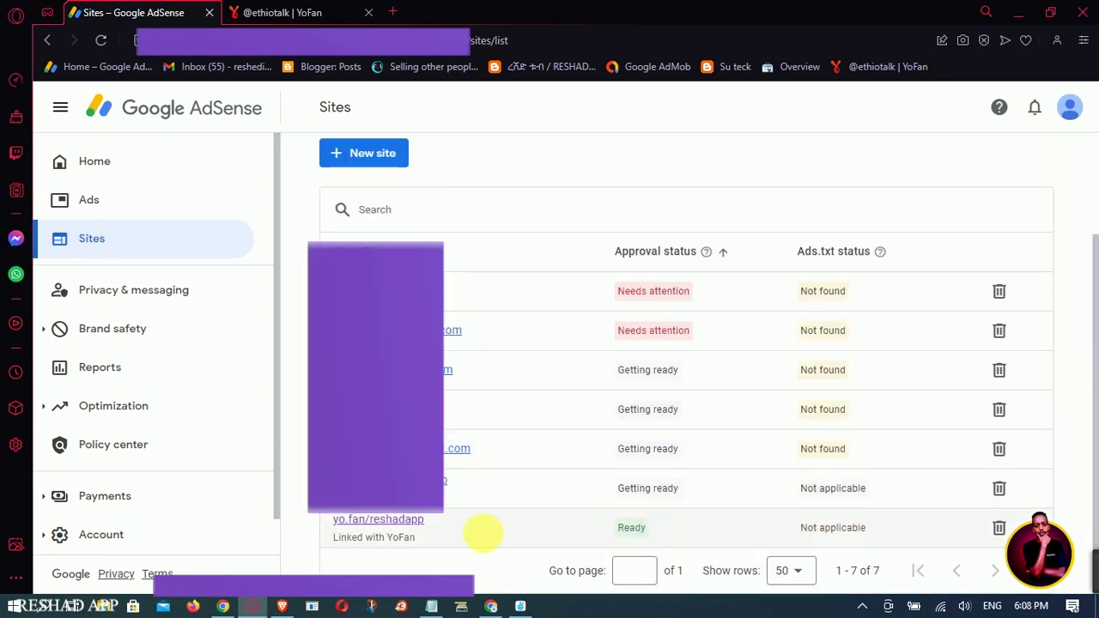
pyautogui.click(399, 521)
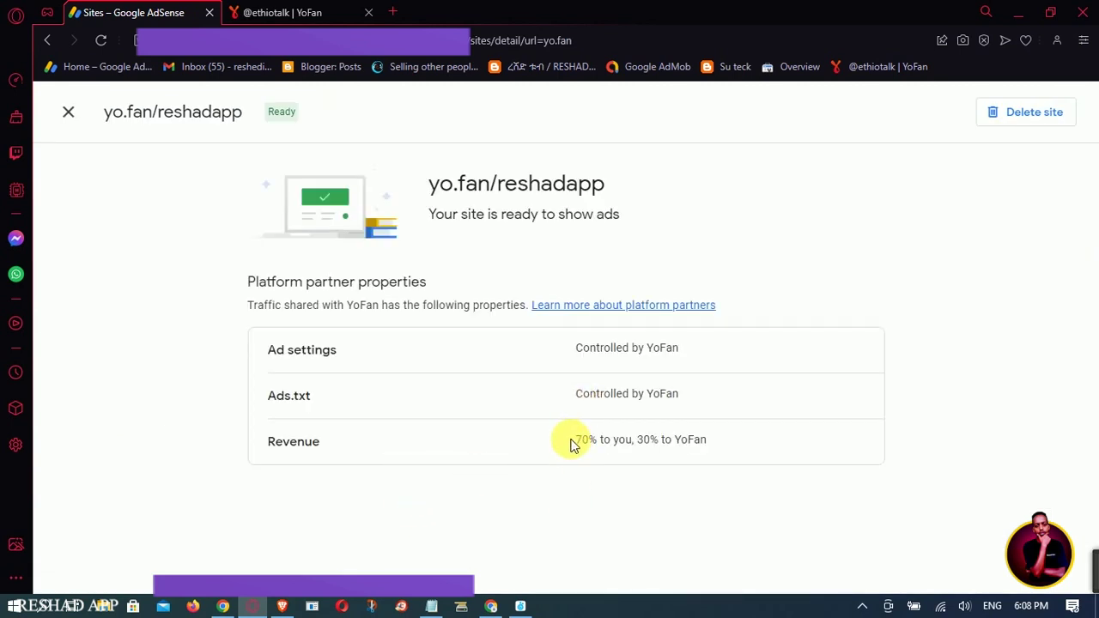
pyautogui.moveTo(575, 442); pyautogui.dragTo(637, 447)
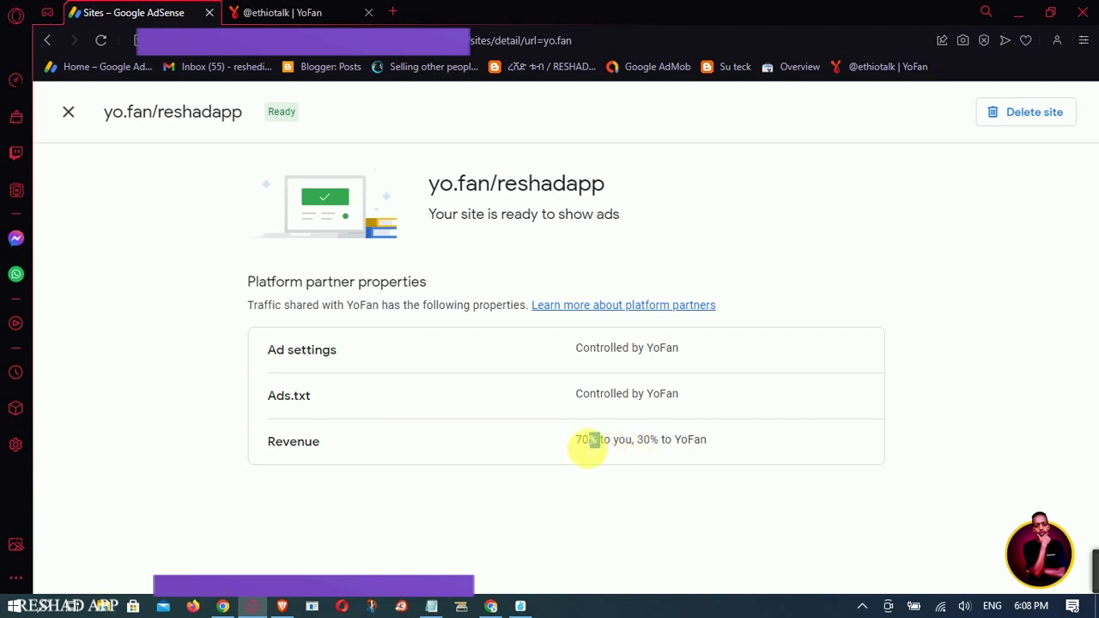
pyautogui.moveTo(575, 440); pyautogui.dragTo(709, 445)
pyautogui.click(648, 449)
pyautogui.click(654, 452)
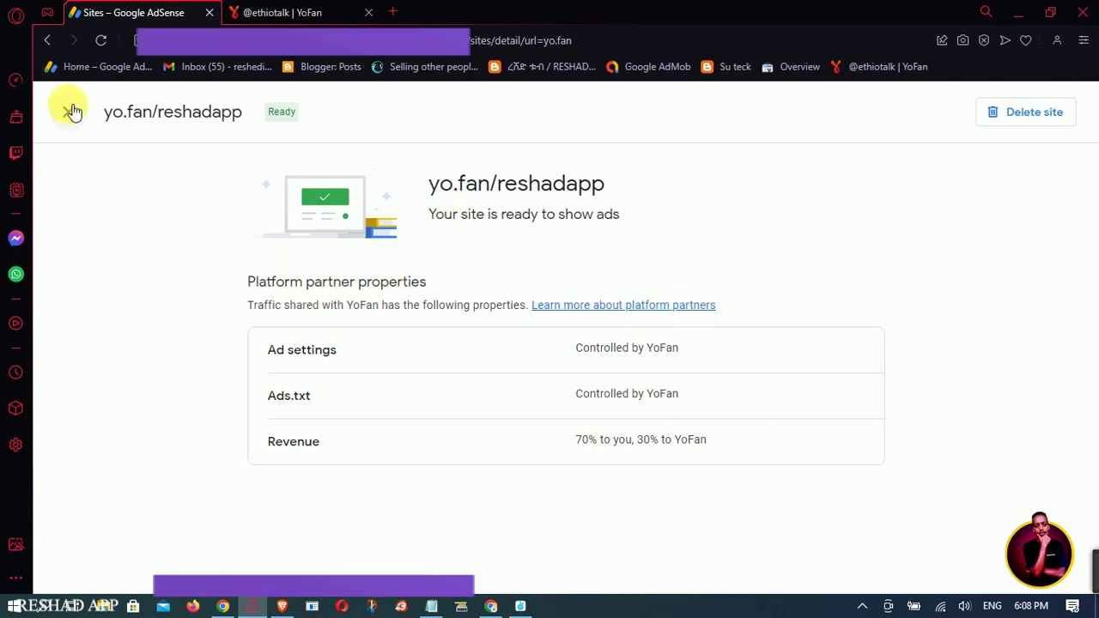
pyautogui.click(56, 124)
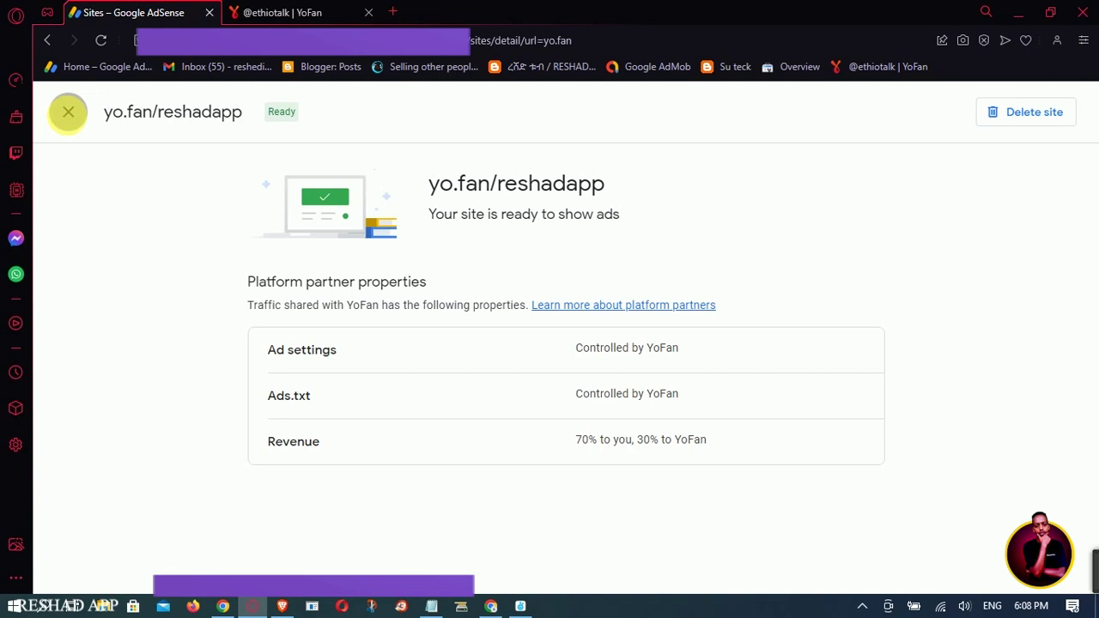
pyautogui.scroll(-2, 761, 326)
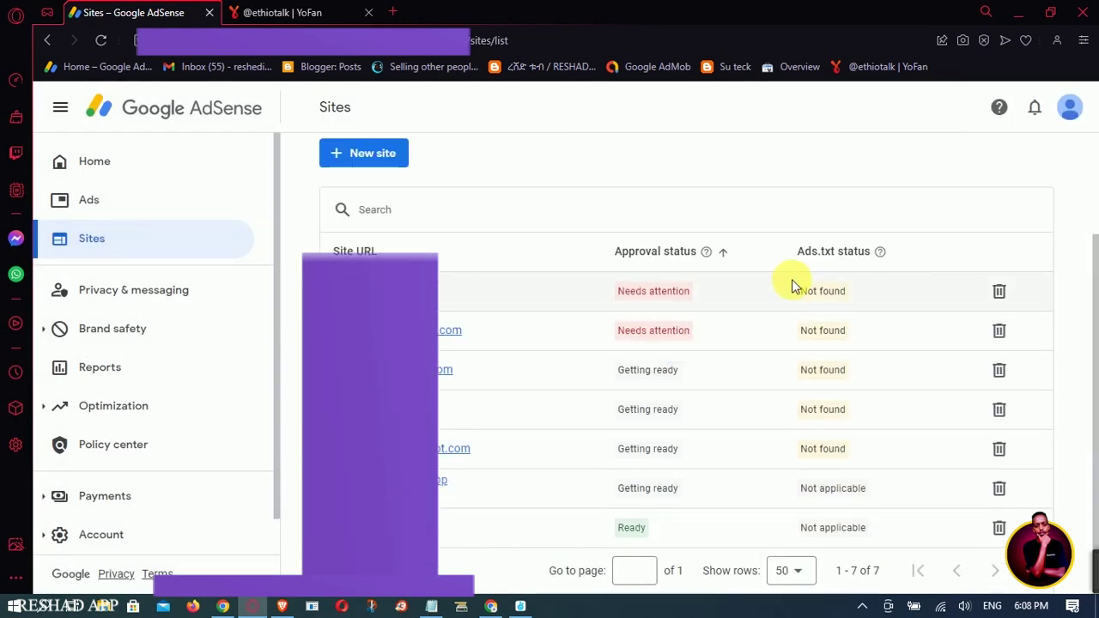
pyautogui.click(1090, 18)
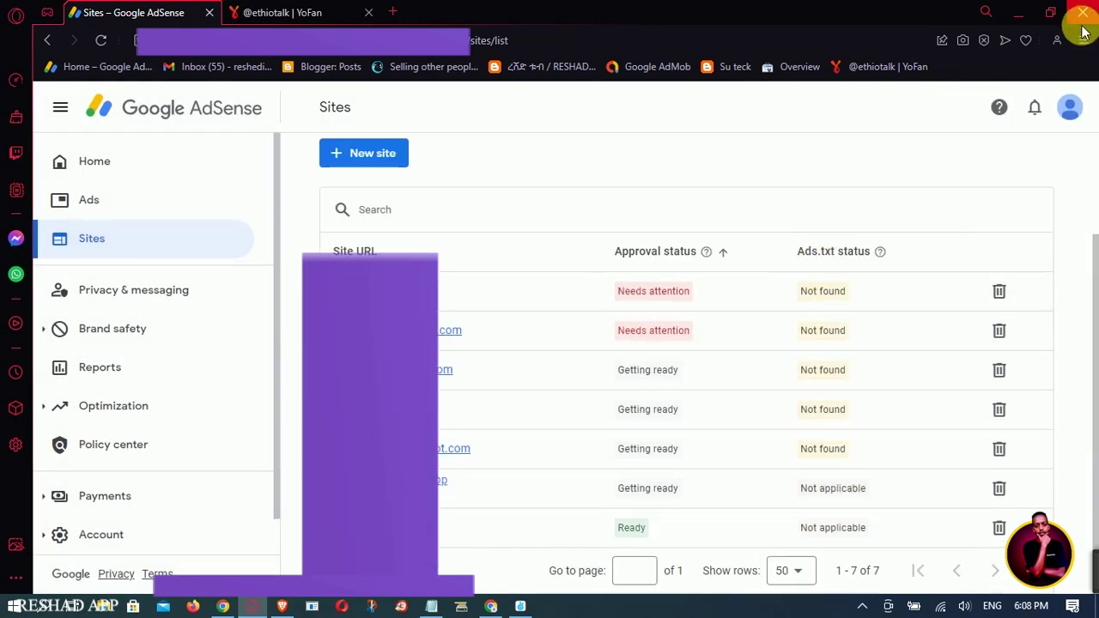
pyautogui.click(615, 344)
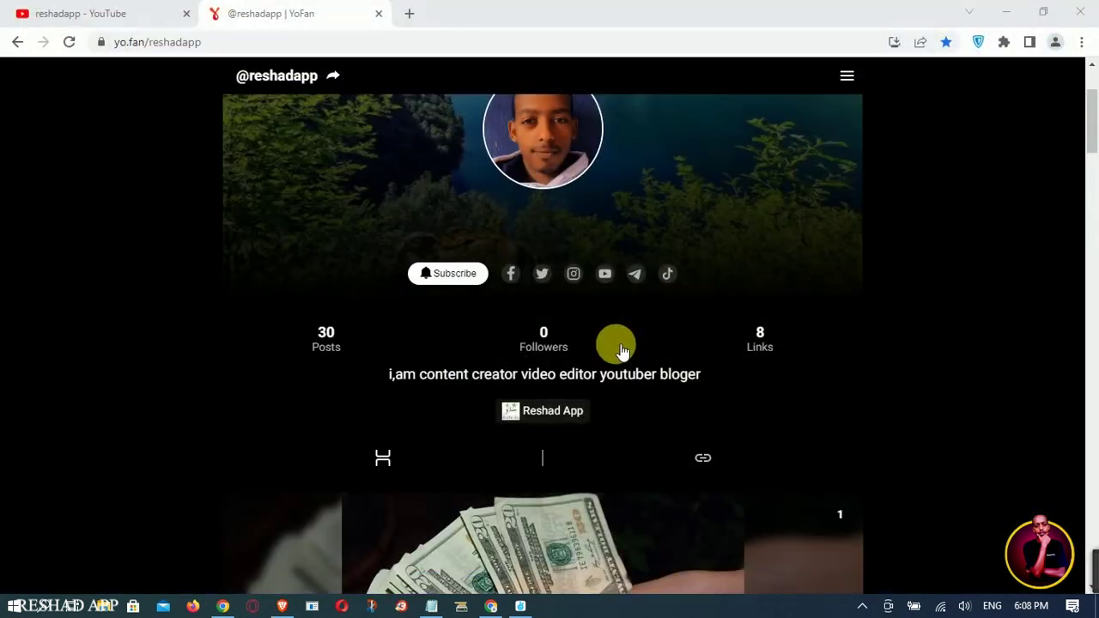
pyautogui.scroll(-3, 360, 274)
pyautogui.scroll(-5, 375, 318)
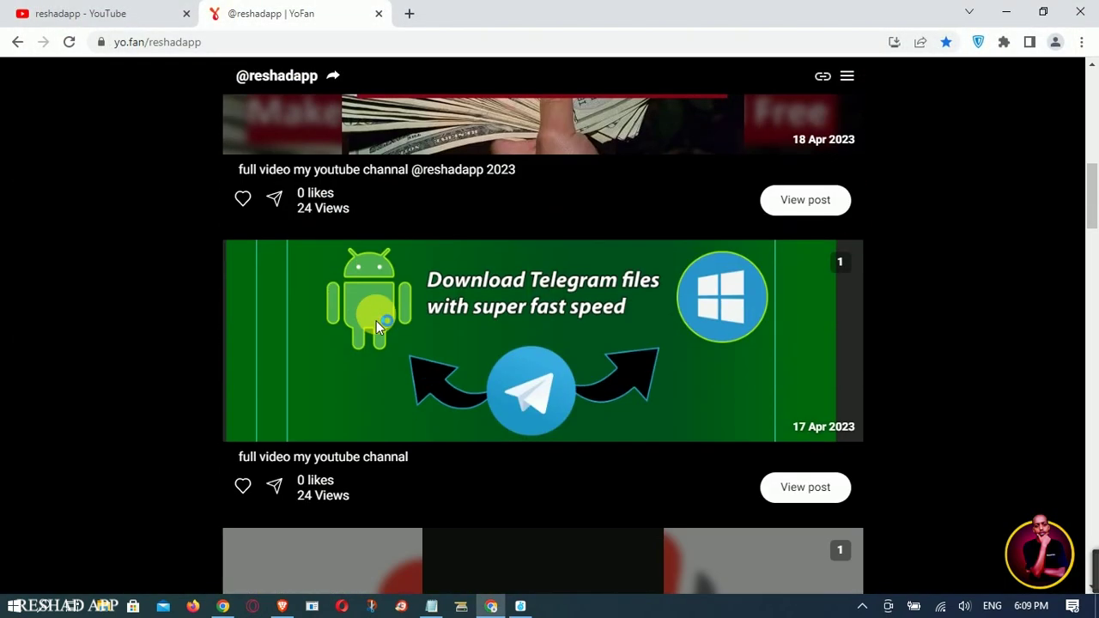
pyautogui.scroll(7, 375, 307)
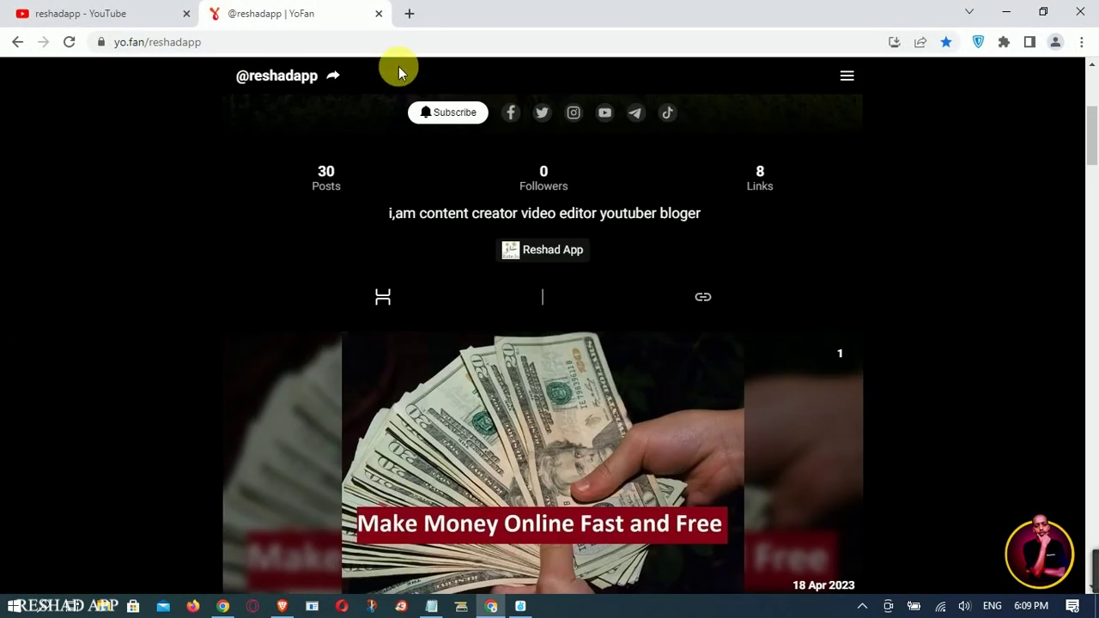
# Close the YoFan profile page and open the Reshad App channel from the YouTube results, pausing its trailer video
pyautogui.click(378, 17)
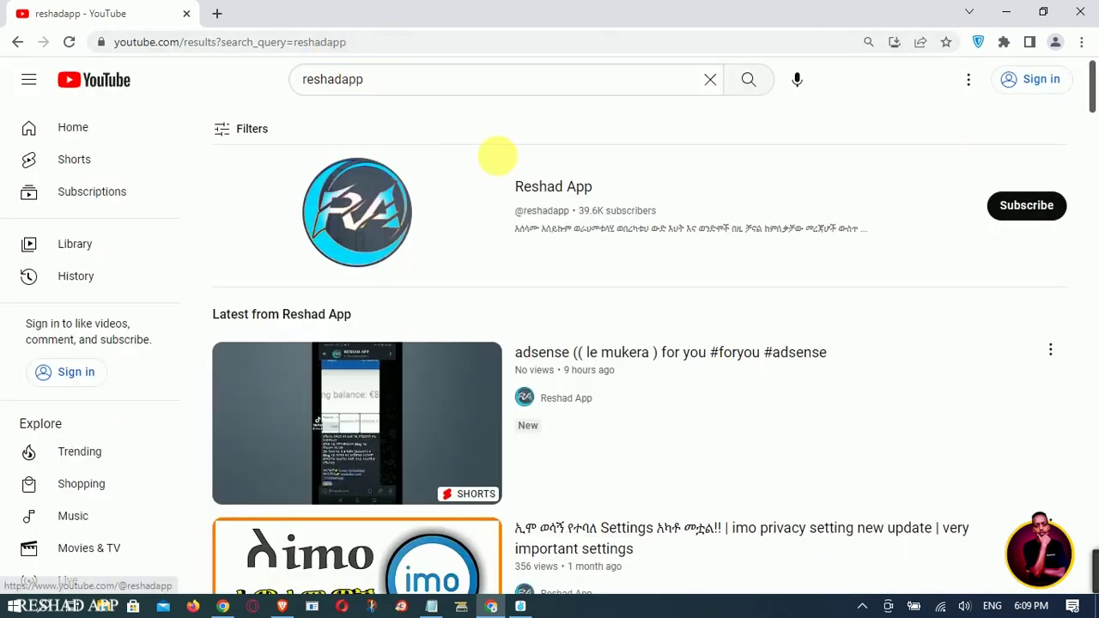
pyautogui.click(568, 188)
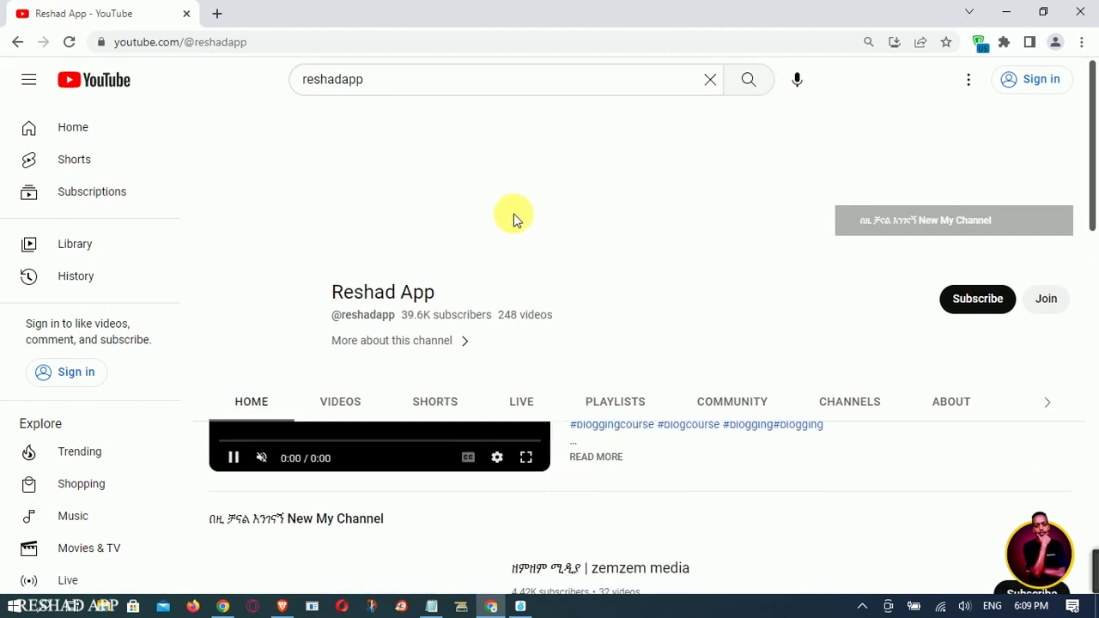
pyautogui.scroll(-2, 343, 429)
pyautogui.click(233, 458)
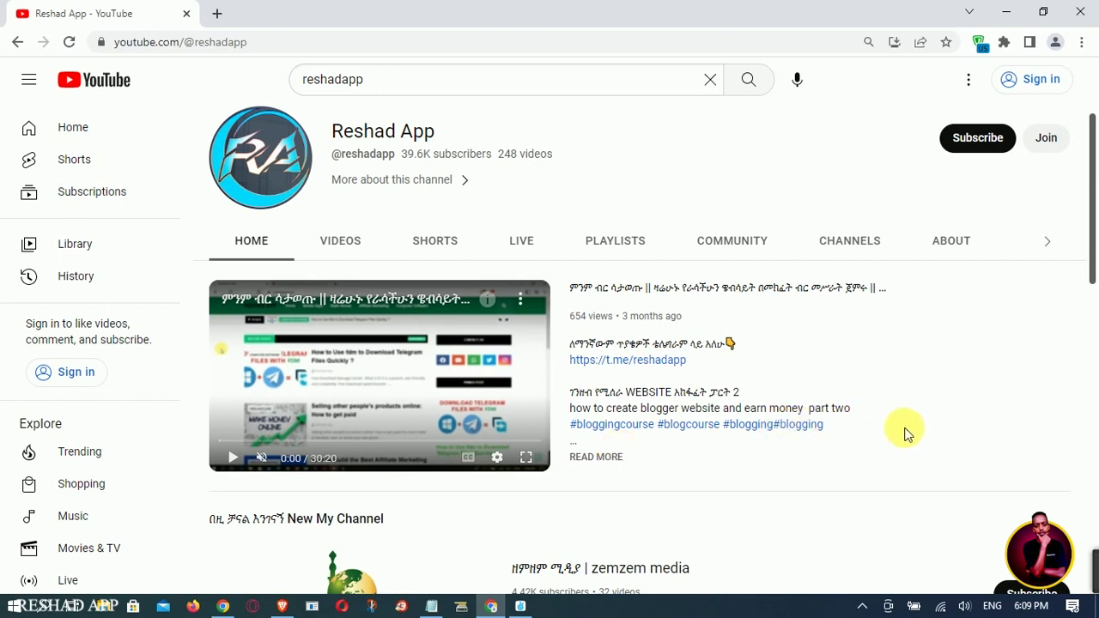
# Examine the Reshad App channel's home page, including the banner, the channel's video count and the video sections
pyautogui.scroll(1, 904, 433)
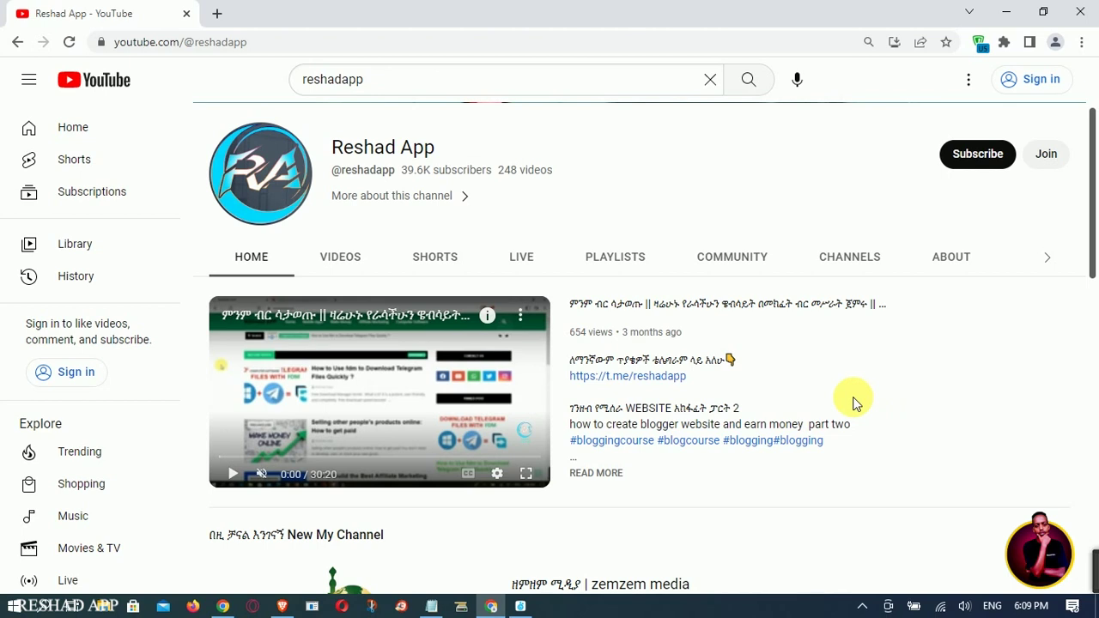
pyautogui.scroll(2, 854, 403)
pyautogui.scroll(-2, 887, 387)
pyautogui.scroll(2, 890, 392)
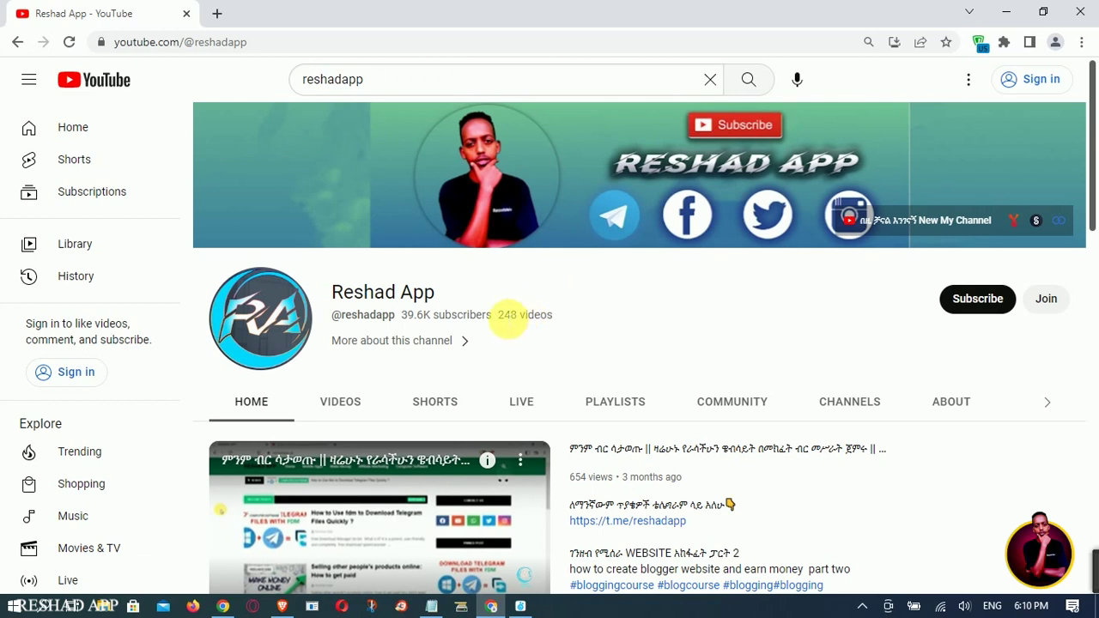
pyautogui.moveTo(496, 319); pyautogui.dragTo(551, 318)
pyautogui.click(534, 319)
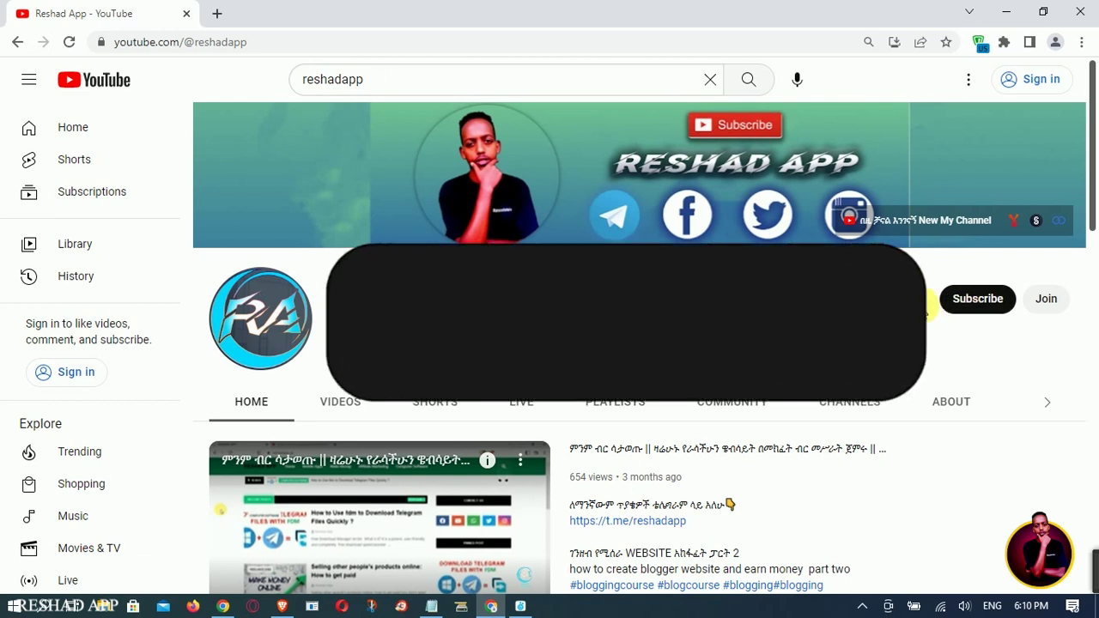
pyautogui.scroll(-5, 639, 361)
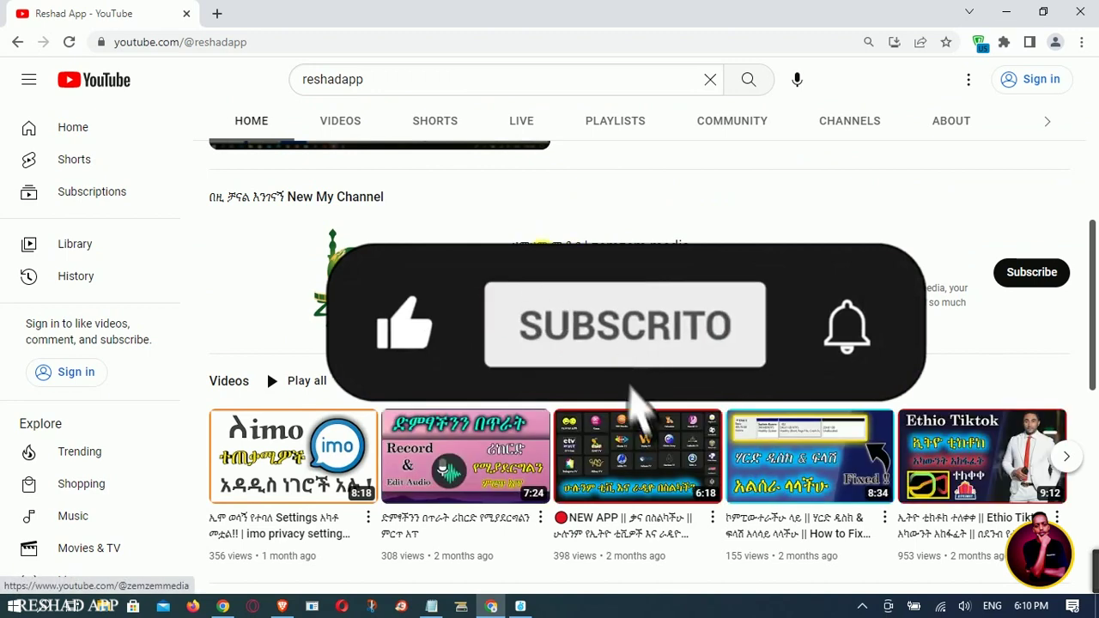
pyautogui.scroll(4, 547, 260)
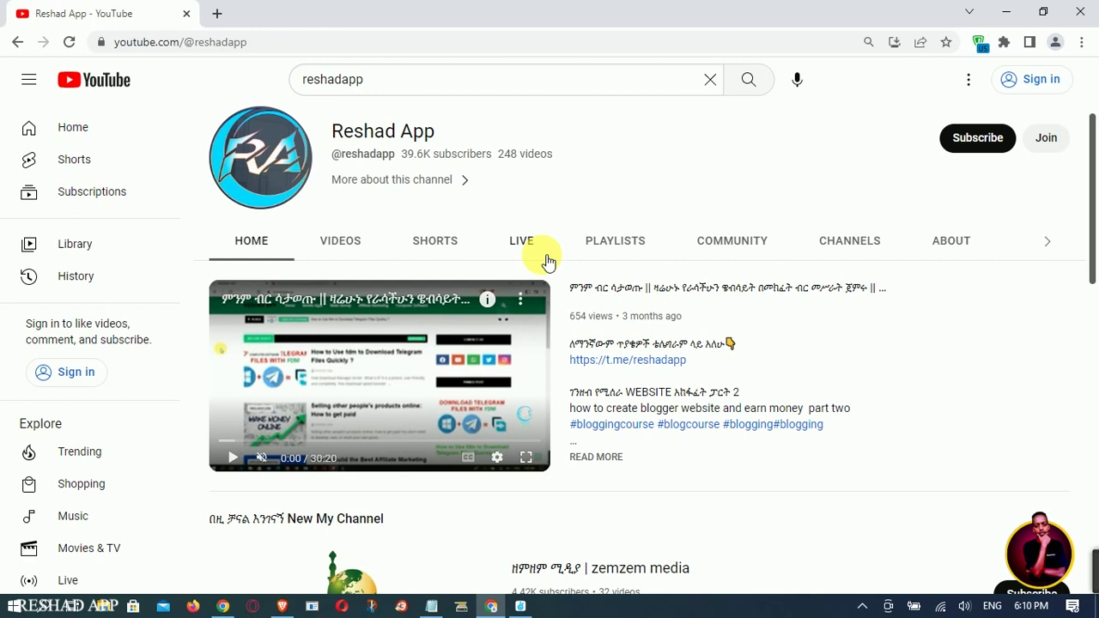
pyautogui.scroll(2, 630, 226)
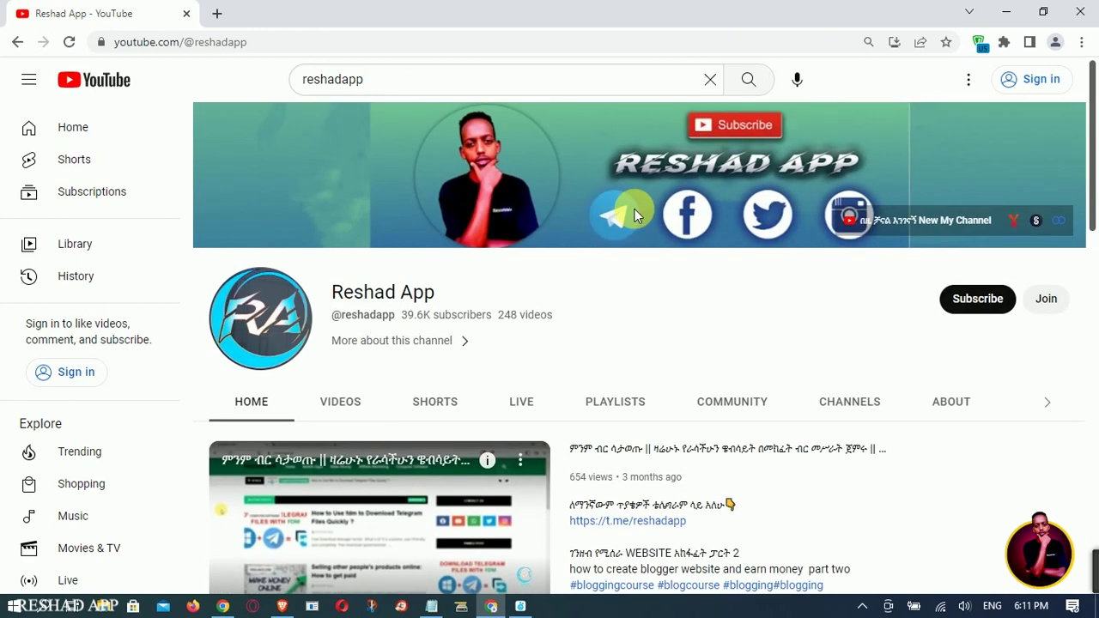
# Open the yo.fan link listed on the channel's About page
pyautogui.click(953, 403)
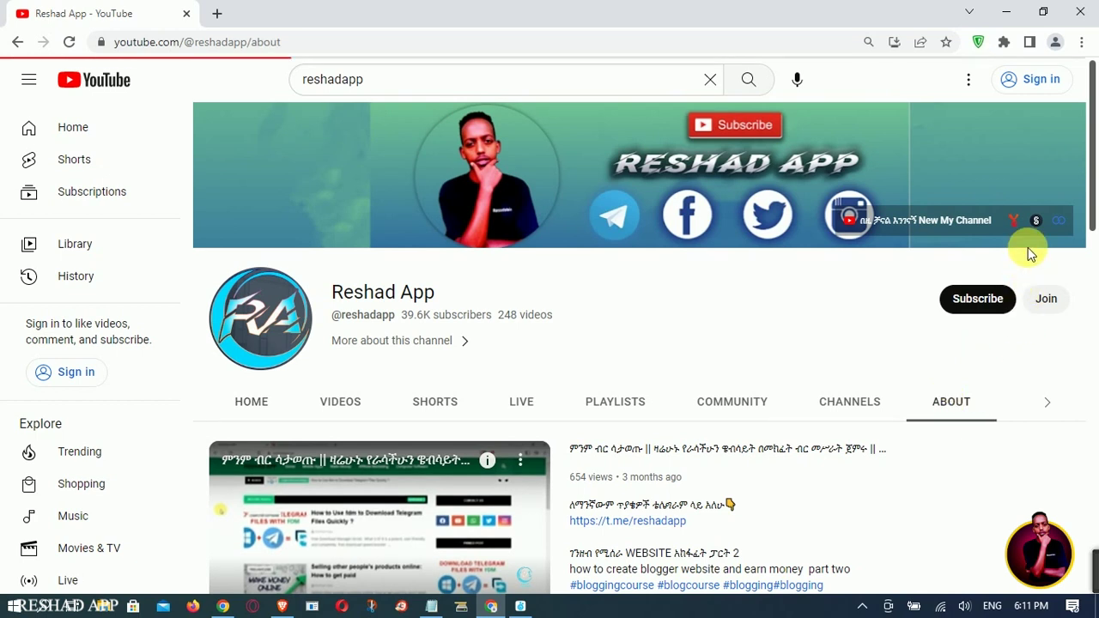
pyautogui.scroll(-3, 630, 355)
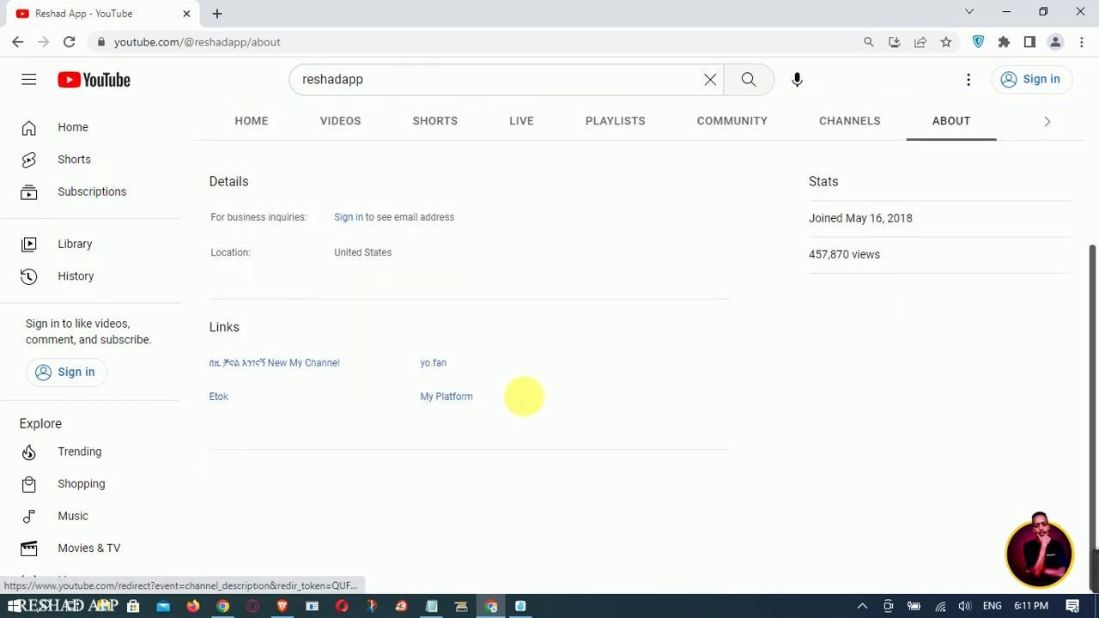
pyautogui.click(438, 366)
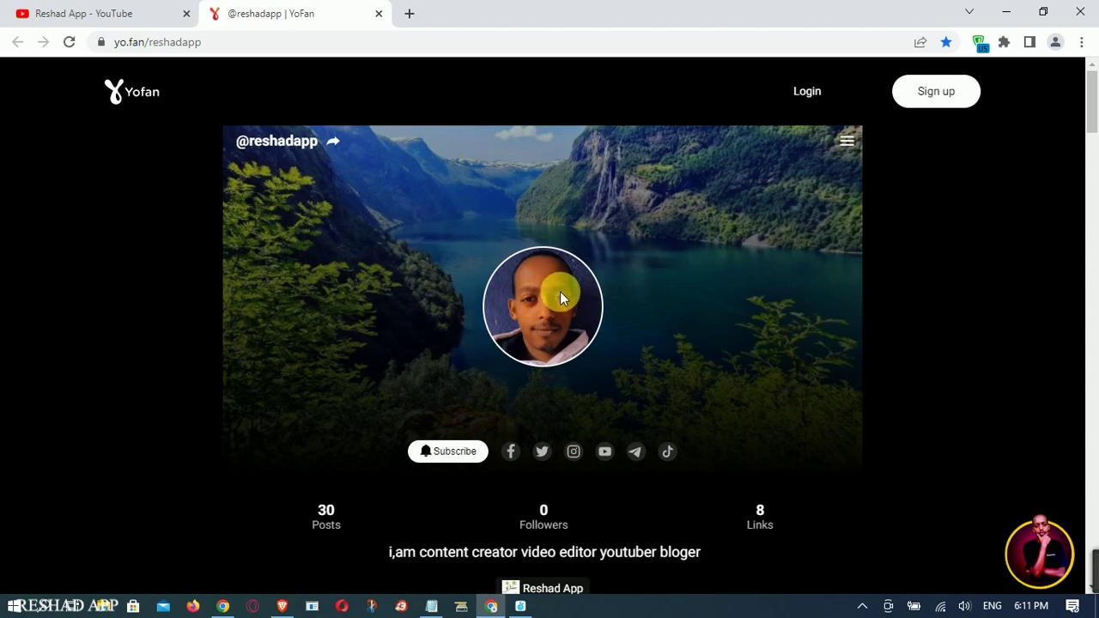
pyautogui.scroll(-10, 544, 294)
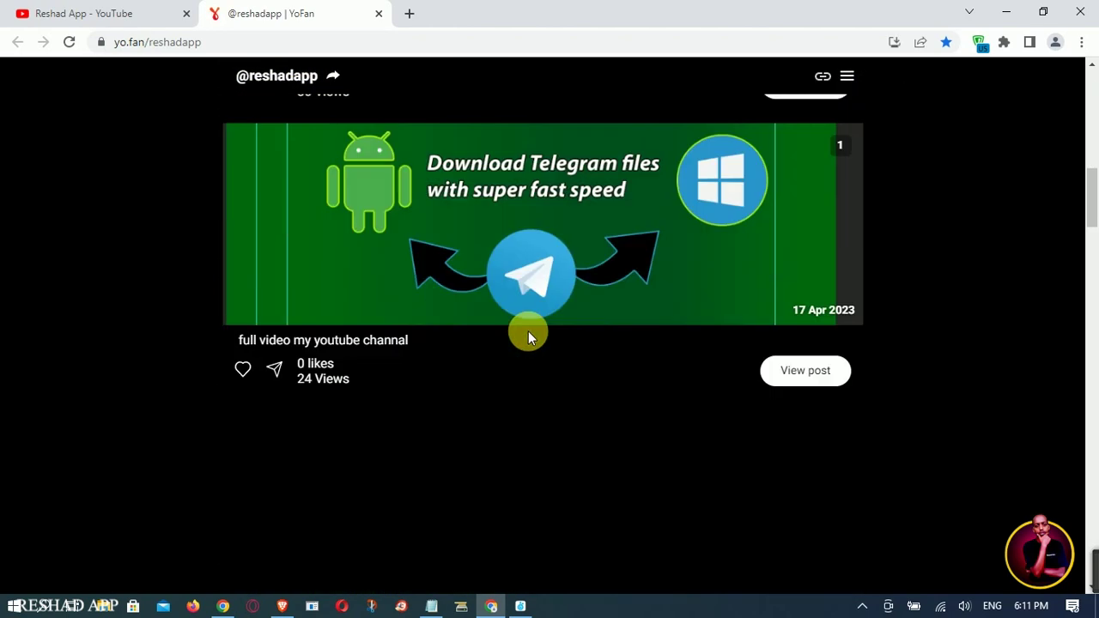
pyautogui.scroll(-3, 528, 333)
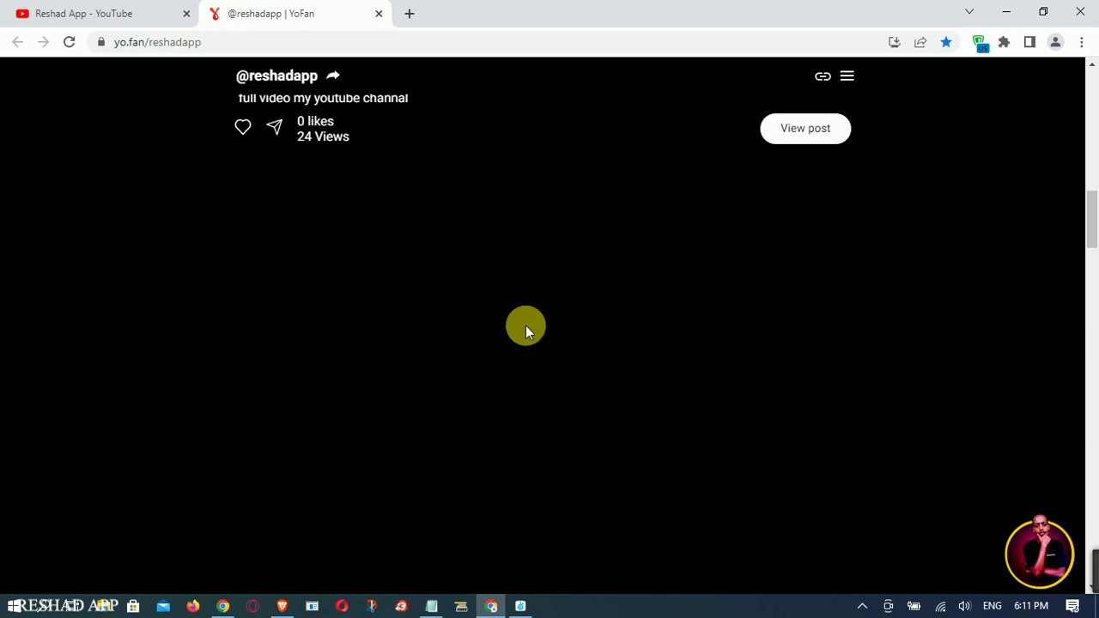
pyautogui.scroll(5, 506, 336)
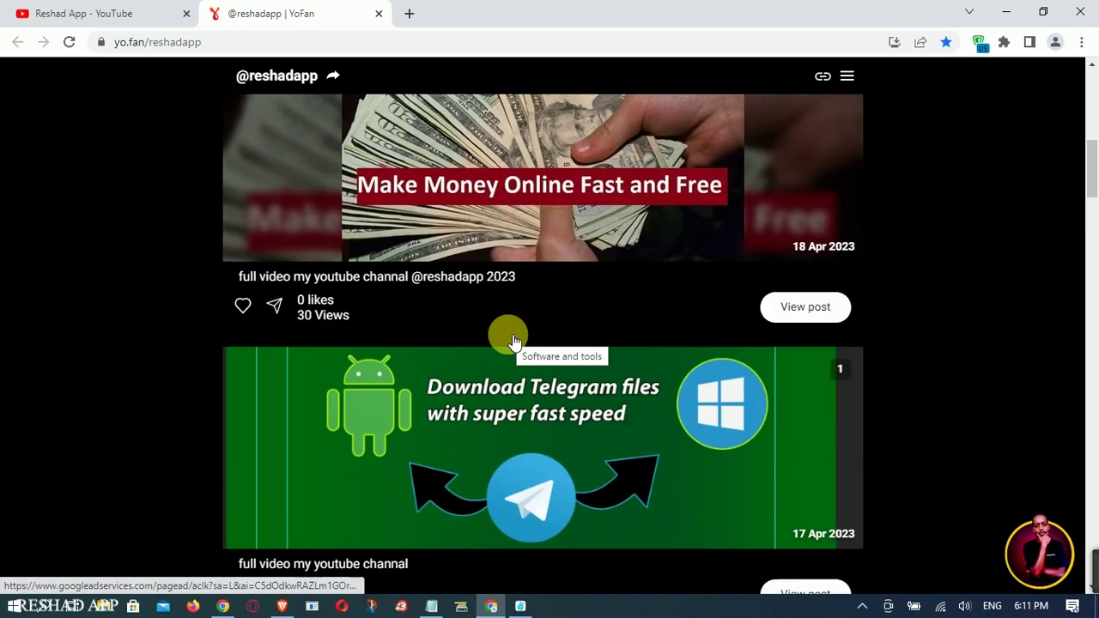
pyautogui.scroll(4, 508, 336)
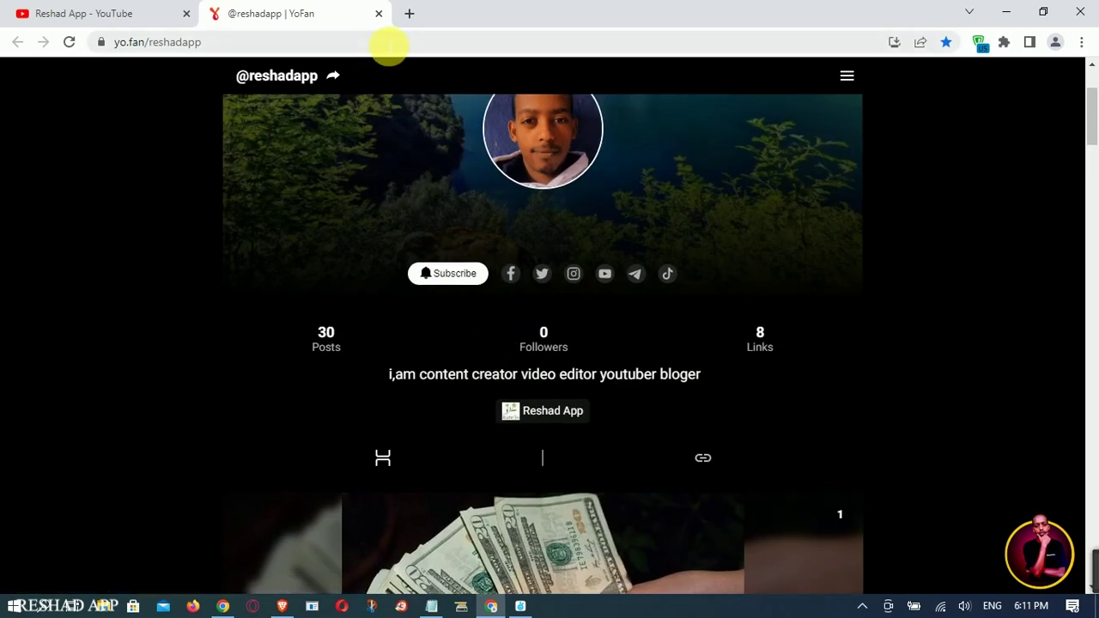
pyautogui.click(378, 14)
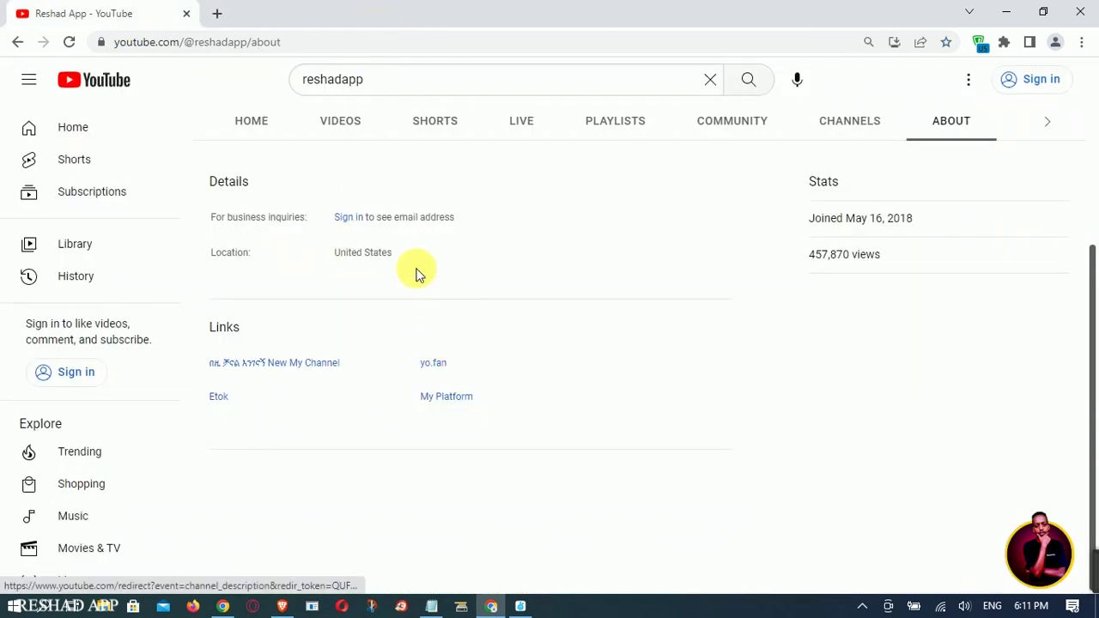
# Show the channel's Videos page, and check the Traffic Generator in Somiibo before returning to YouTube
pyautogui.click(348, 126)
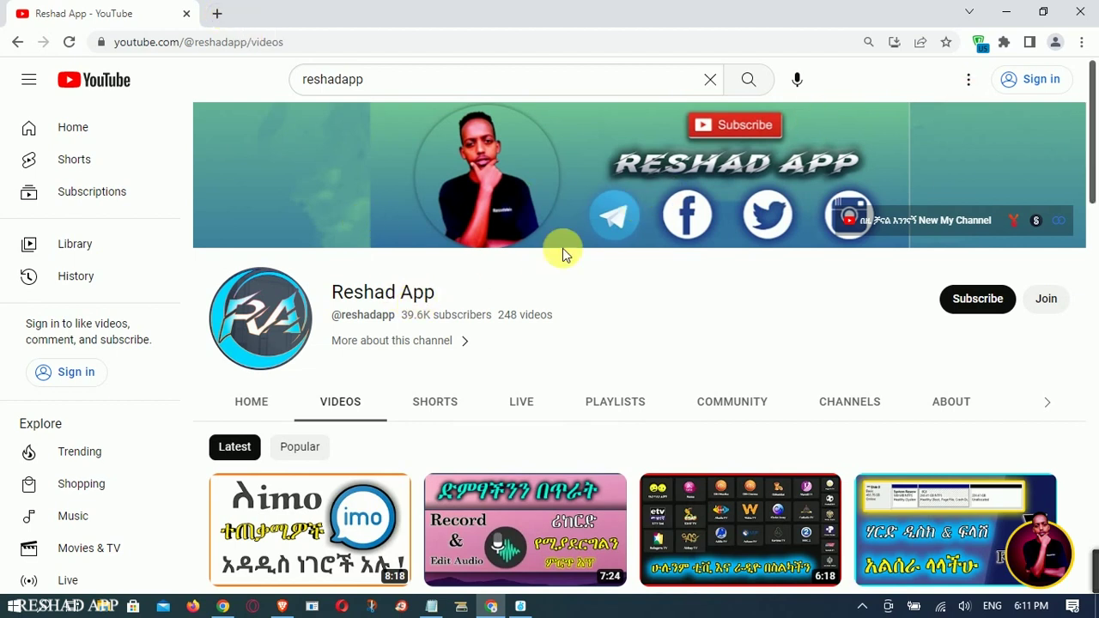
pyautogui.click(1004, 12)
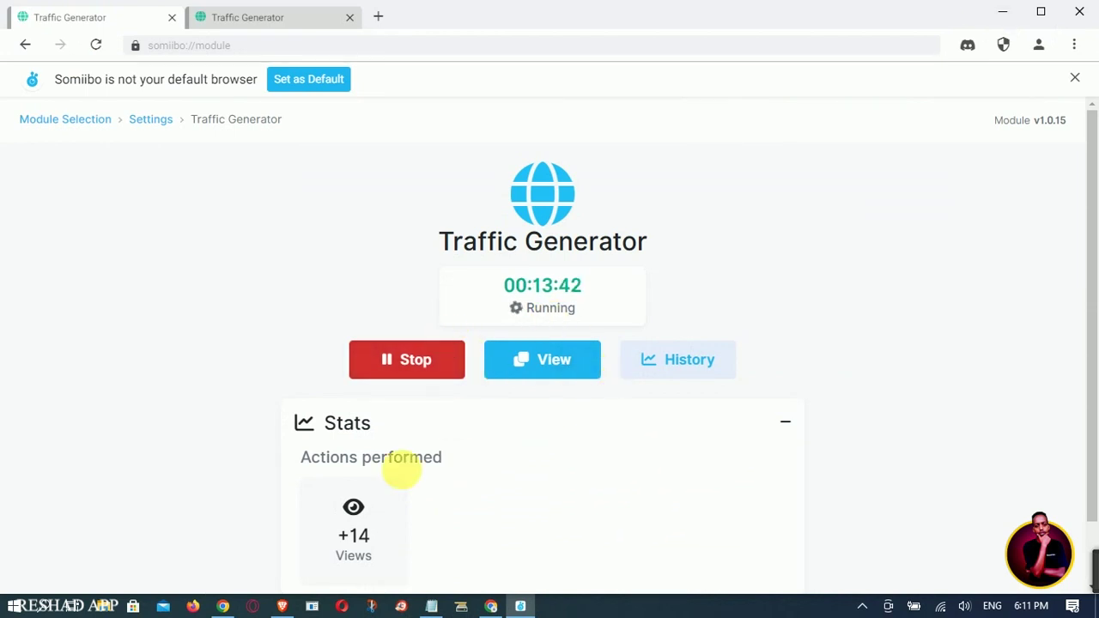
pyautogui.click(490, 604)
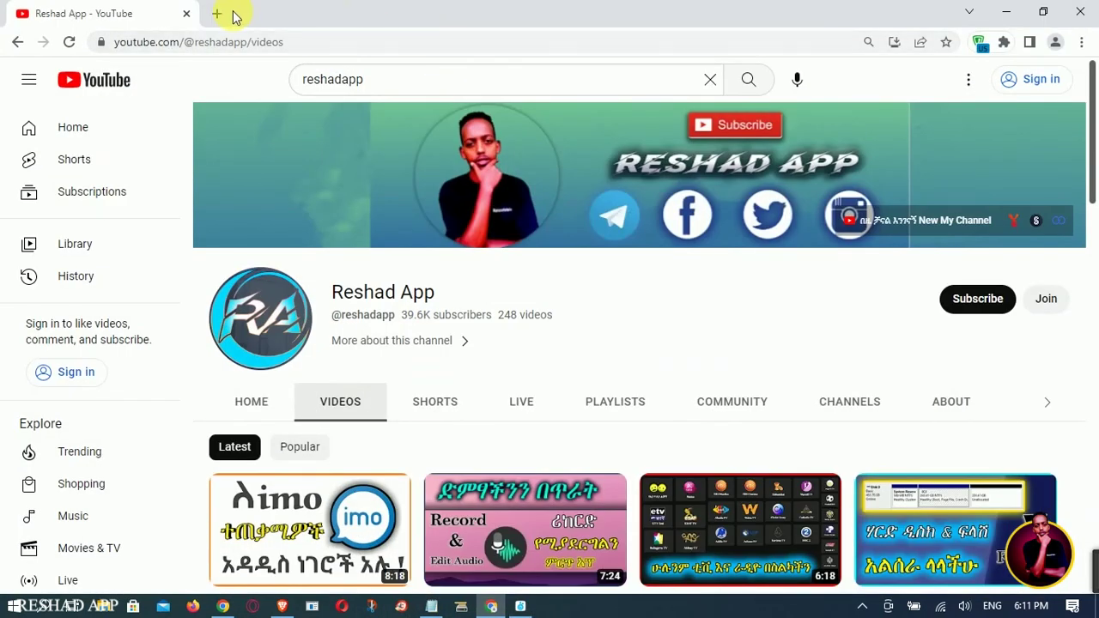
# Open the YoFan profile from the link in the channel banner and examine the view counters of its first posts
pyautogui.click(1013, 218)
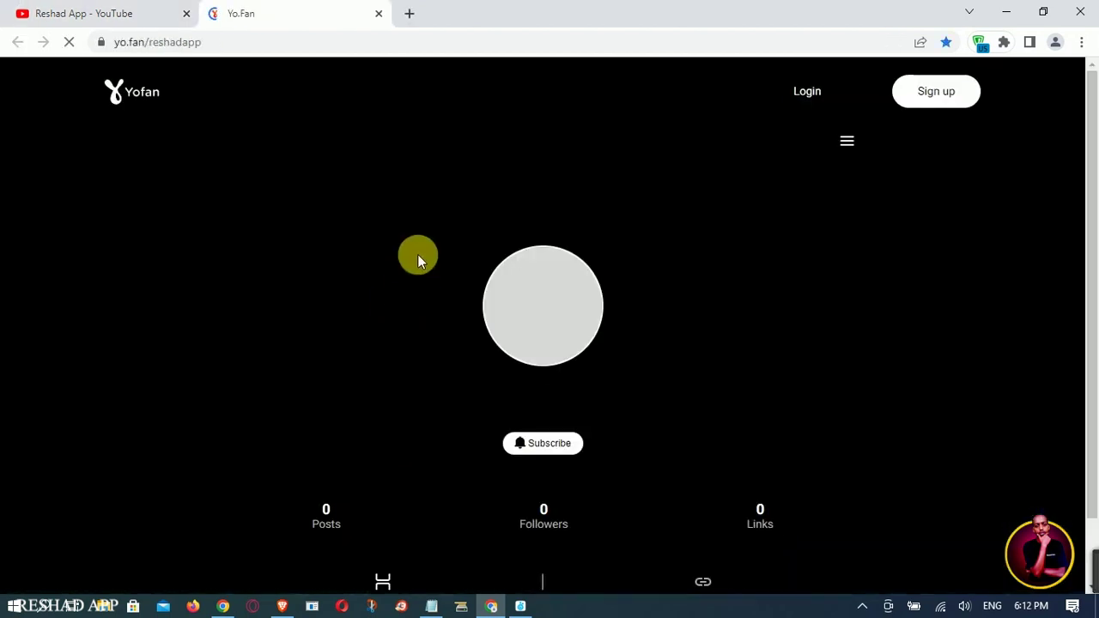
pyautogui.scroll(-1, 424, 266)
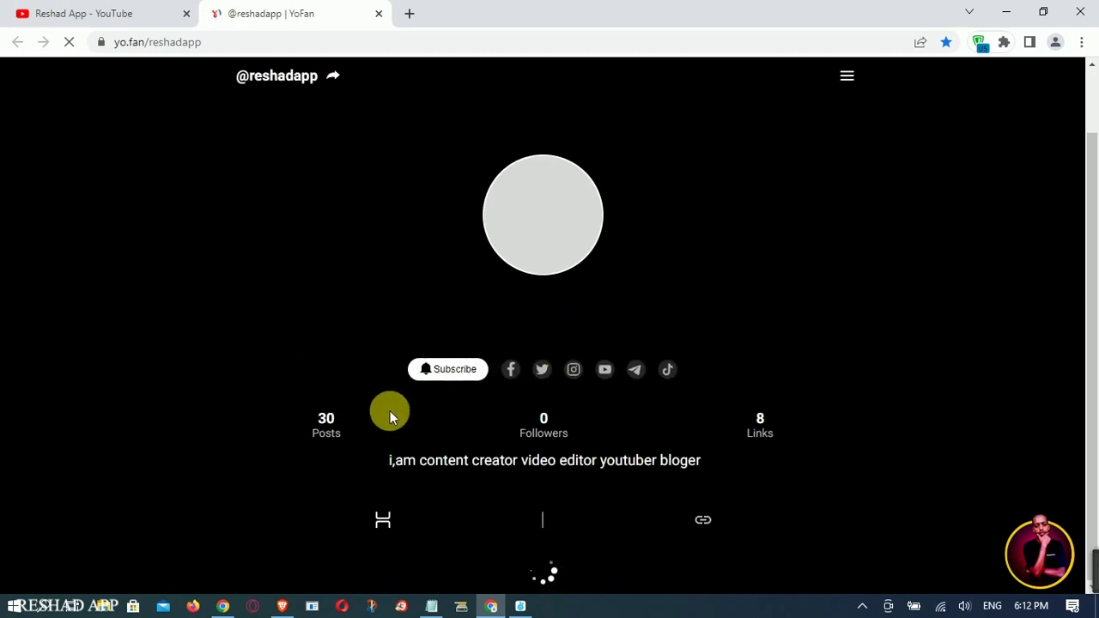
pyautogui.scroll(-5, 390, 413)
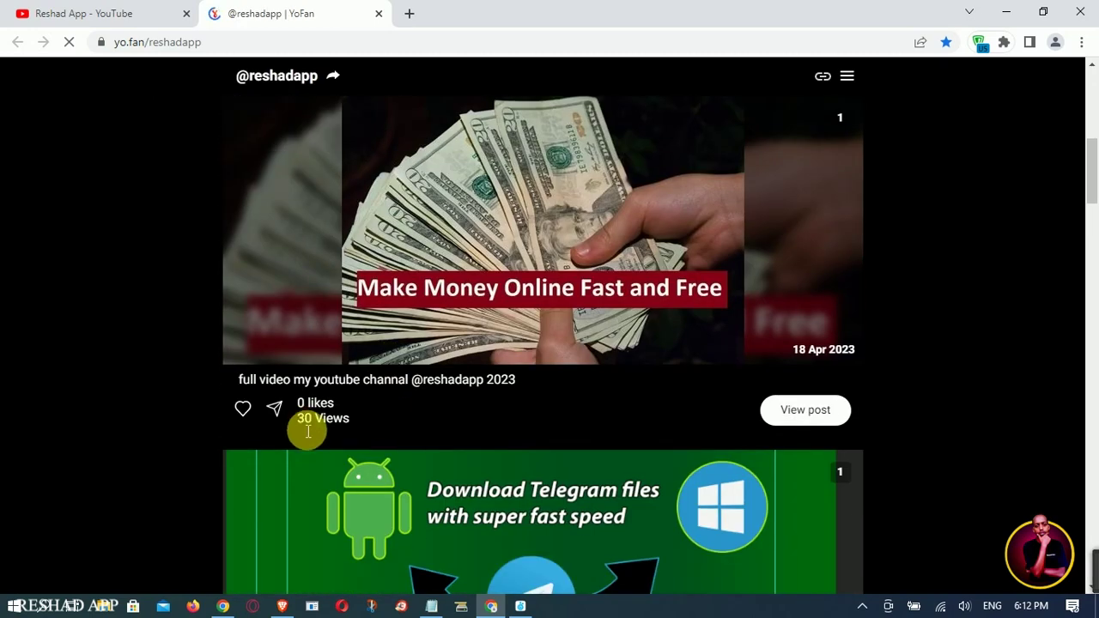
pyautogui.scroll(-4, 307, 422)
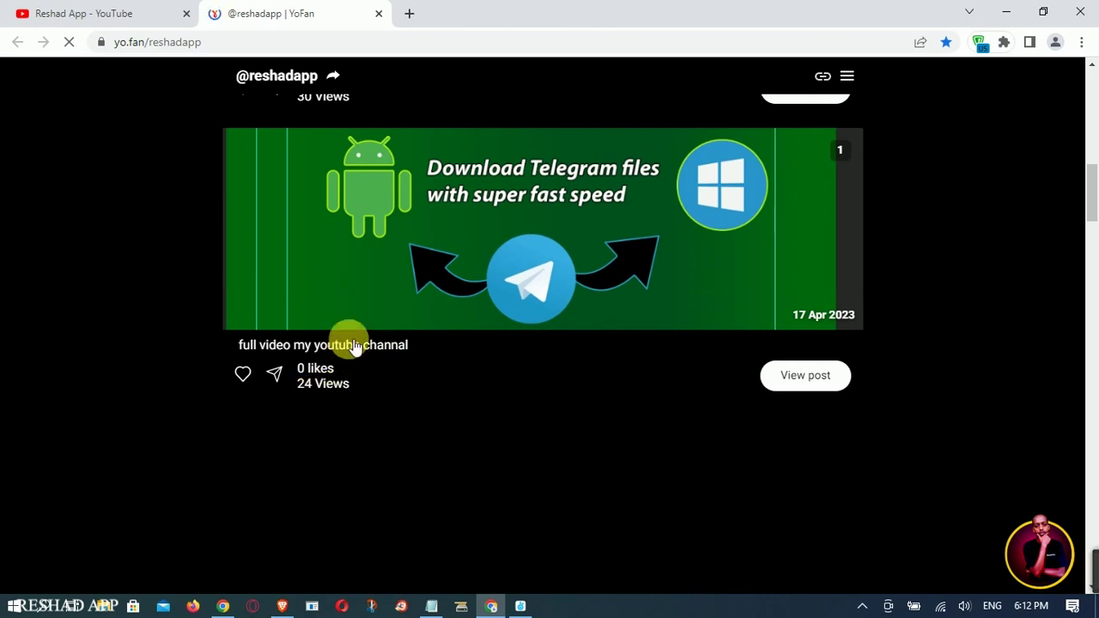
pyautogui.scroll(4, 354, 346)
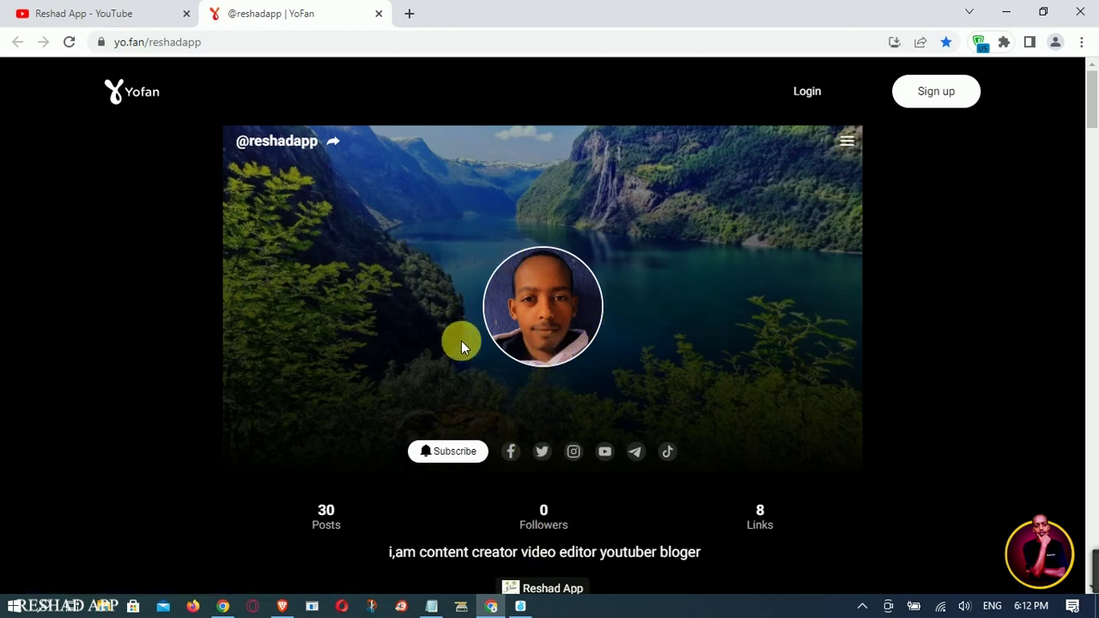
pyautogui.click(283, 605)
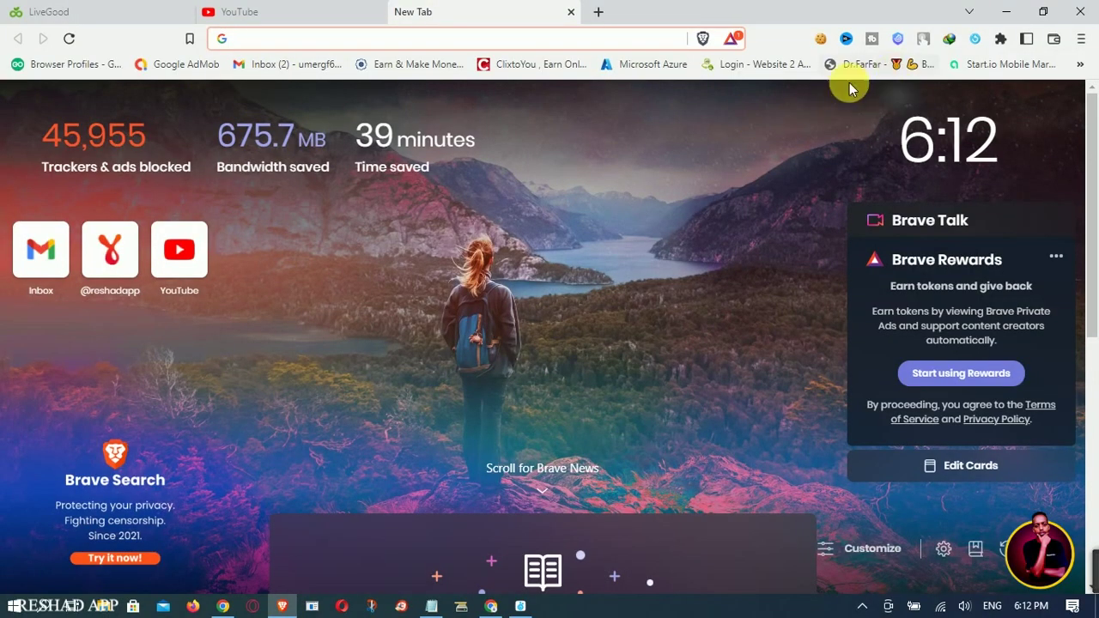
pyautogui.click(119, 262)
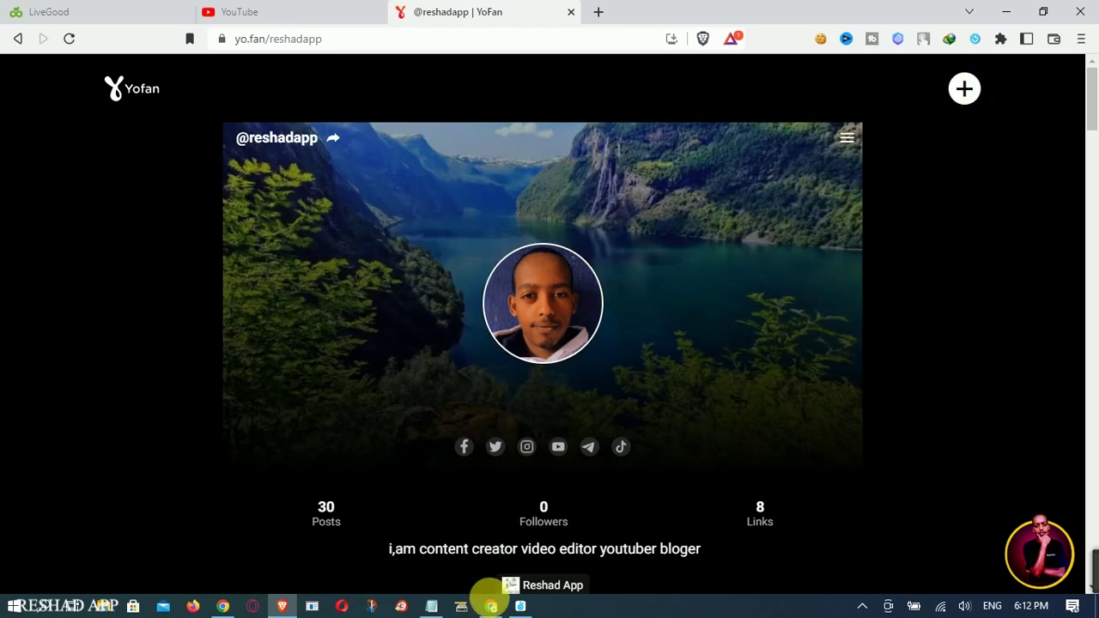
pyautogui.moveTo(491, 606)
pyautogui.click(473, 574)
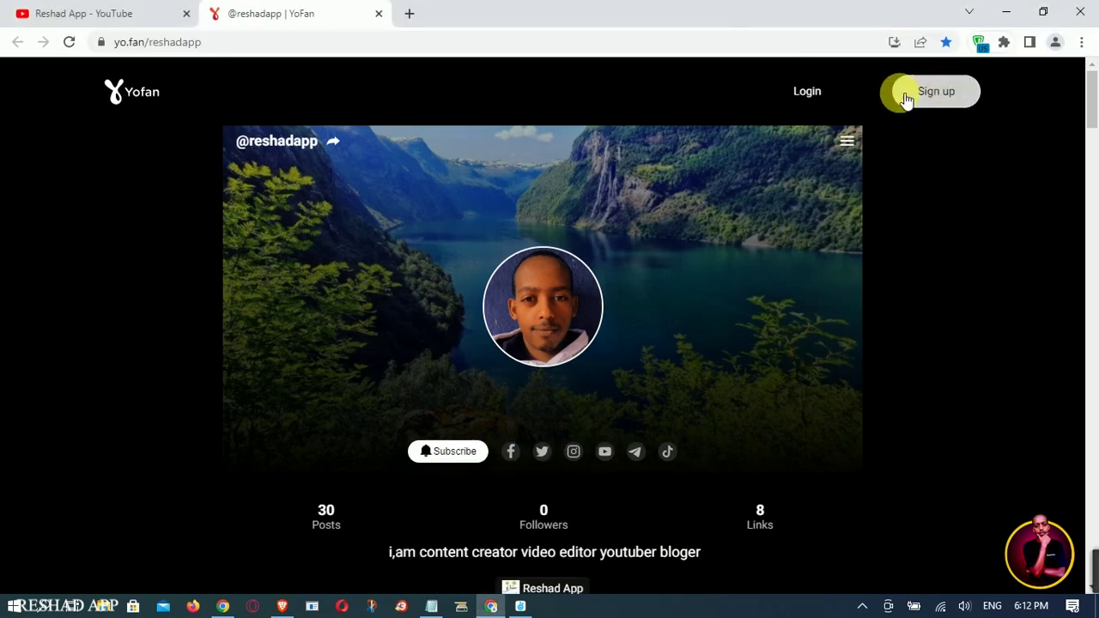
pyautogui.click(281, 606)
pyautogui.scroll(-5, 688, 320)
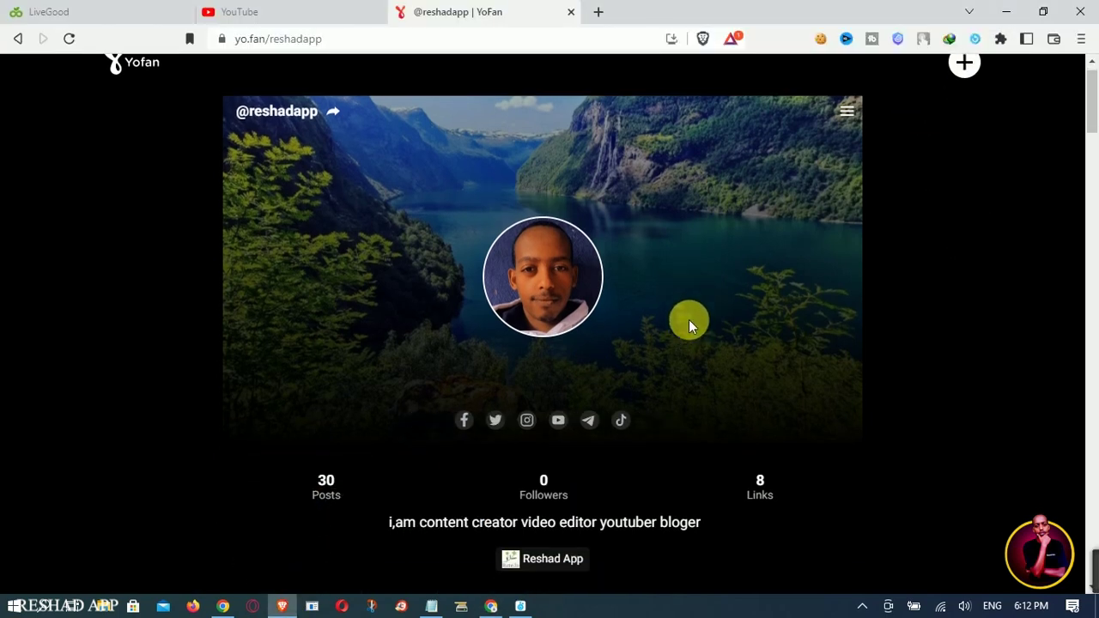
pyautogui.scroll(5, 494, 328)
pyautogui.scroll(-15, 672, 420)
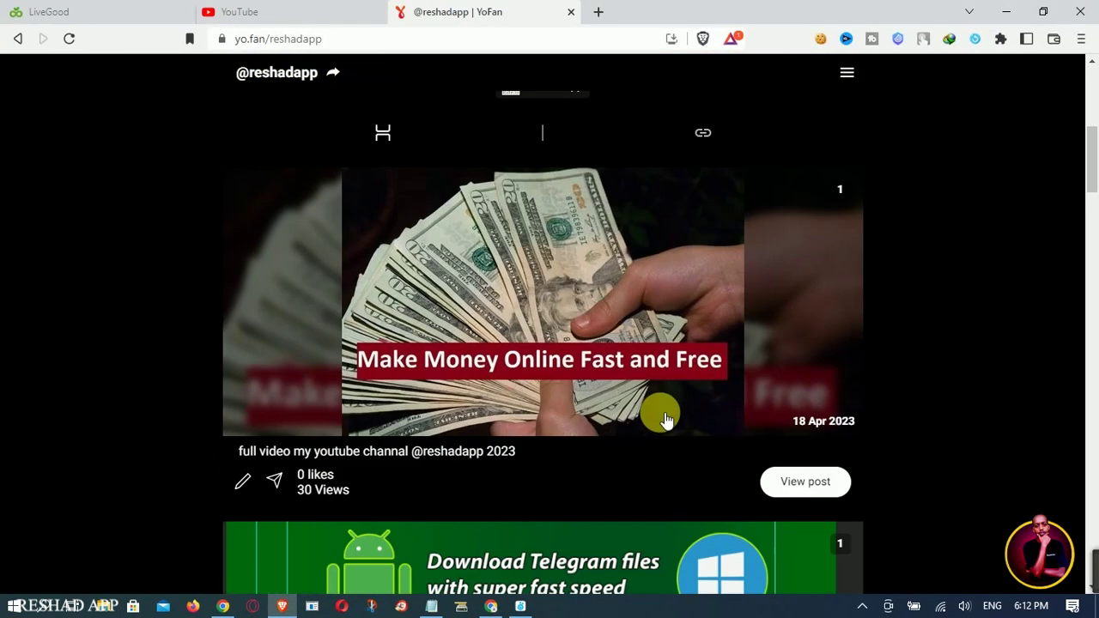
pyautogui.scroll(-3, 662, 412)
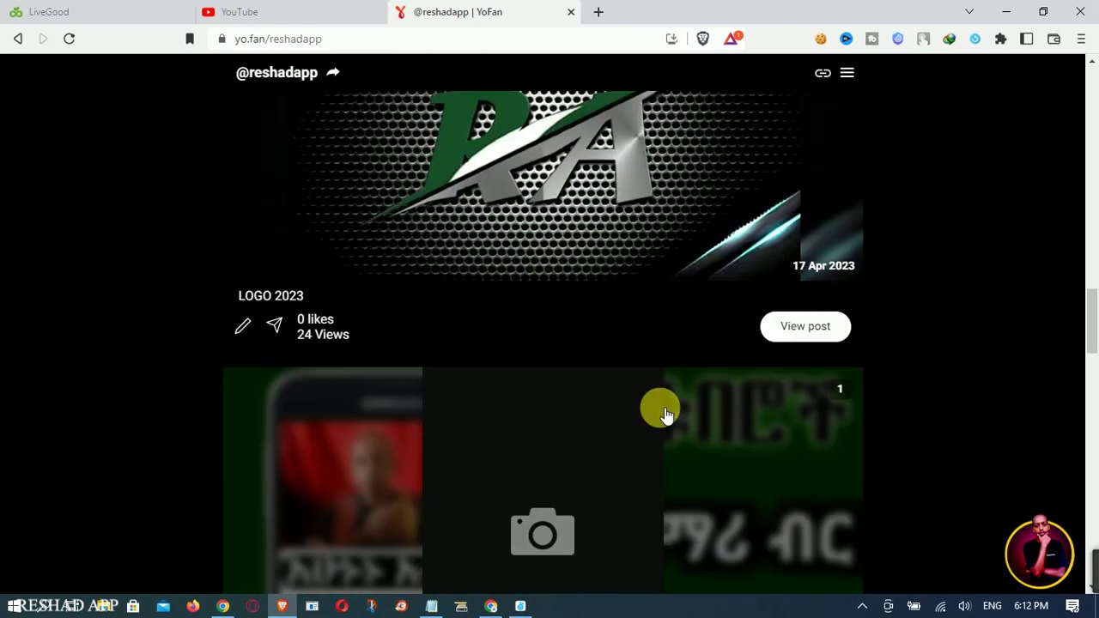
pyautogui.scroll(20, 658, 378)
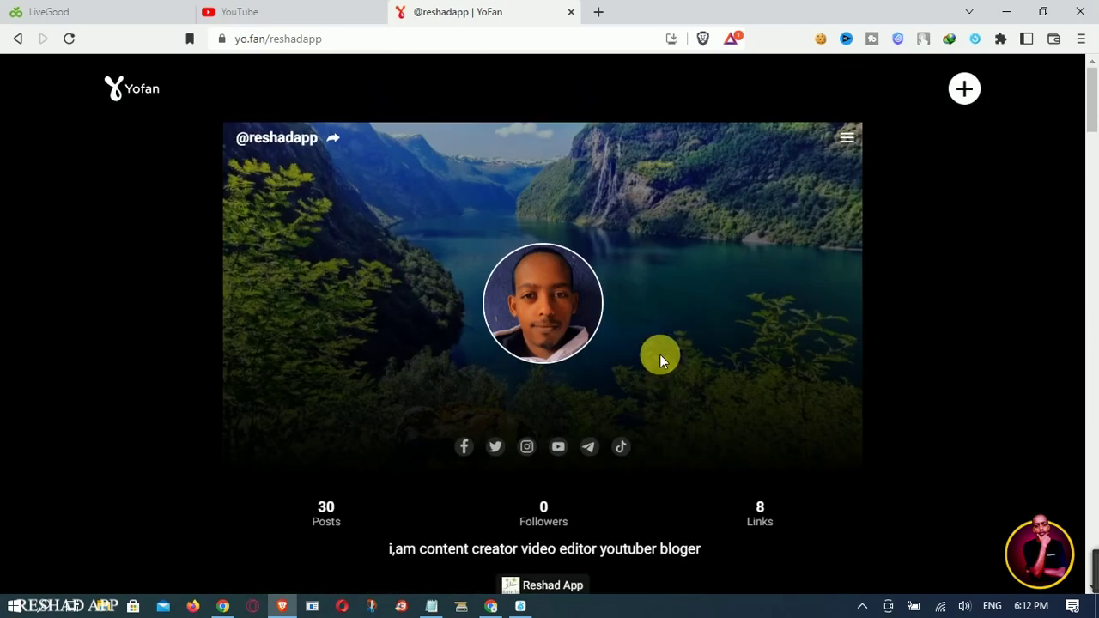
pyautogui.click(844, 137)
pyautogui.click(848, 144)
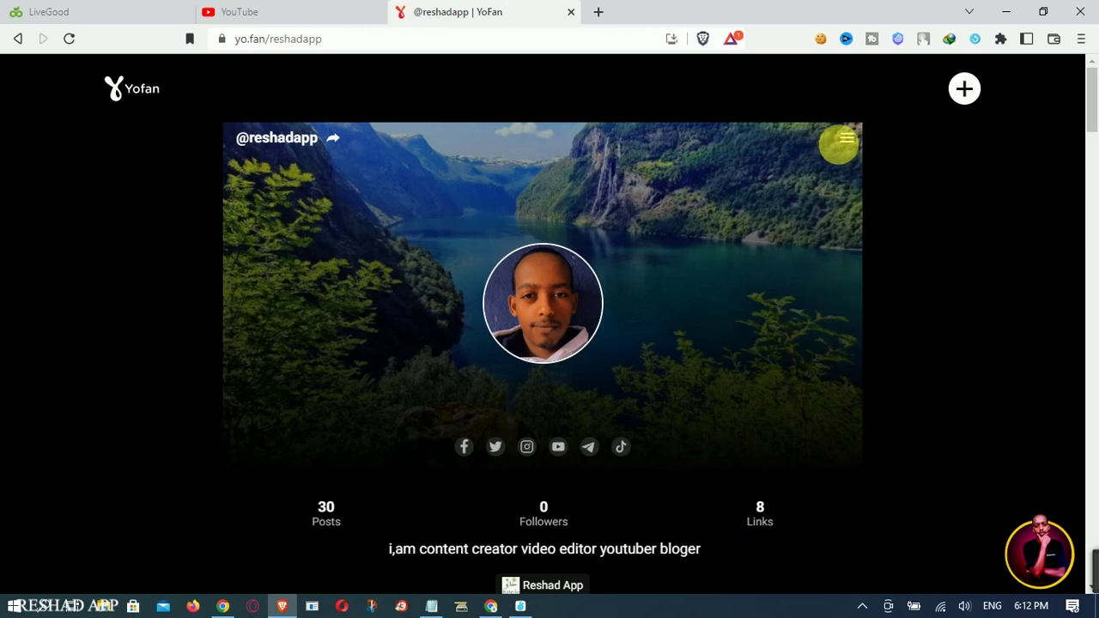
pyautogui.click(846, 137)
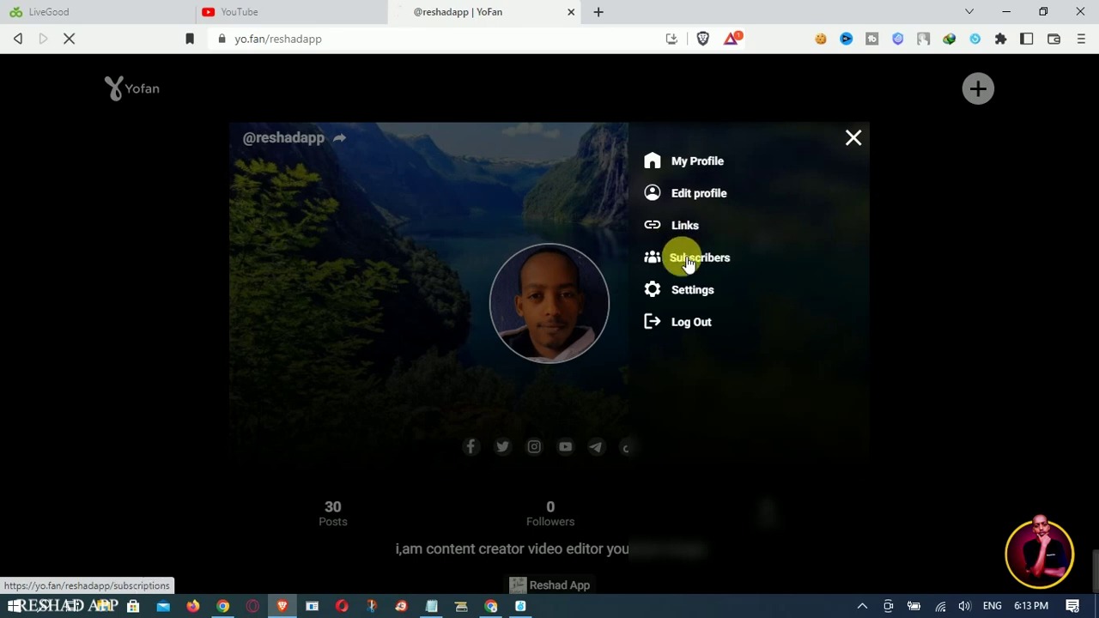
pyautogui.click(725, 257)
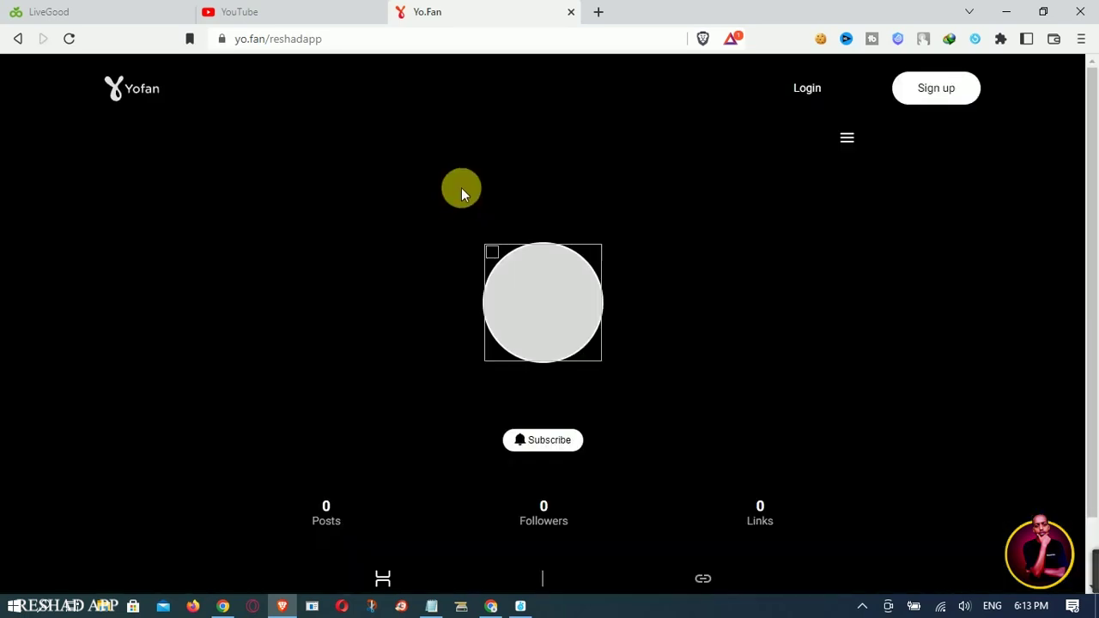
pyautogui.click(843, 137)
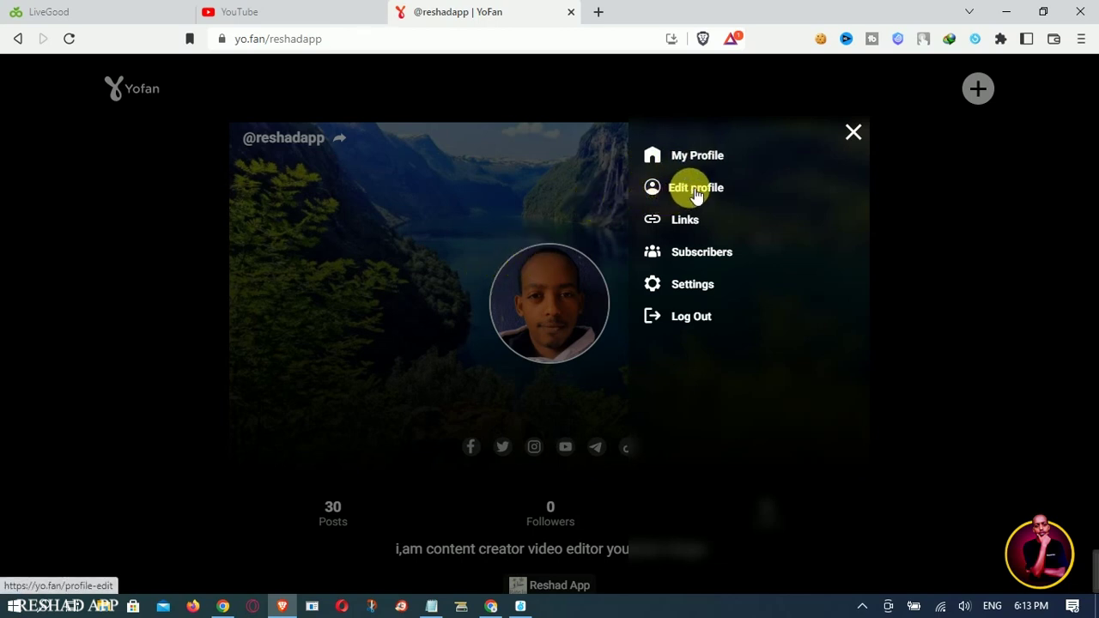
pyautogui.click(497, 296)
pyautogui.moveTo(575, 549); pyautogui.dragTo(623, 550)
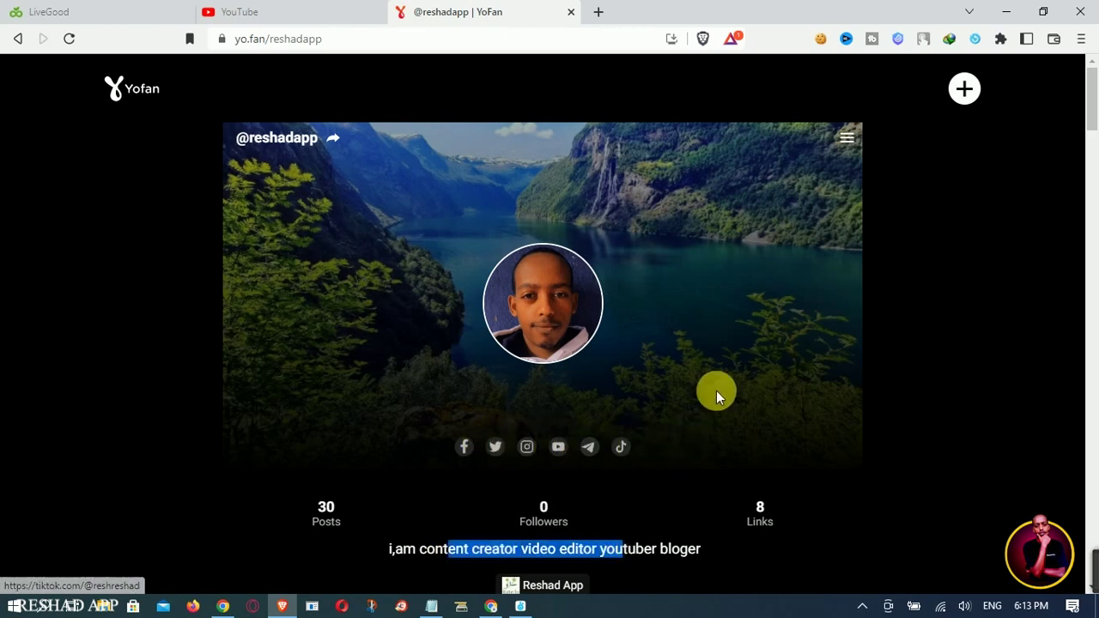
pyautogui.click(772, 284)
pyautogui.click(855, 132)
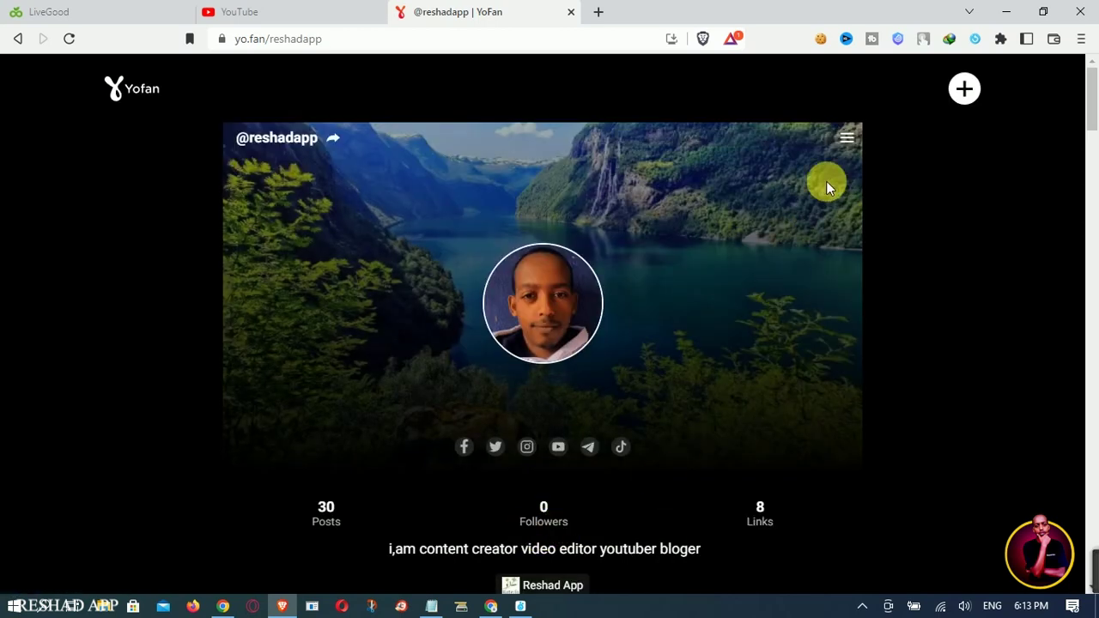
# Open the profile's Settings and review the password, phone number, account and profile status entries
pyautogui.click(850, 139)
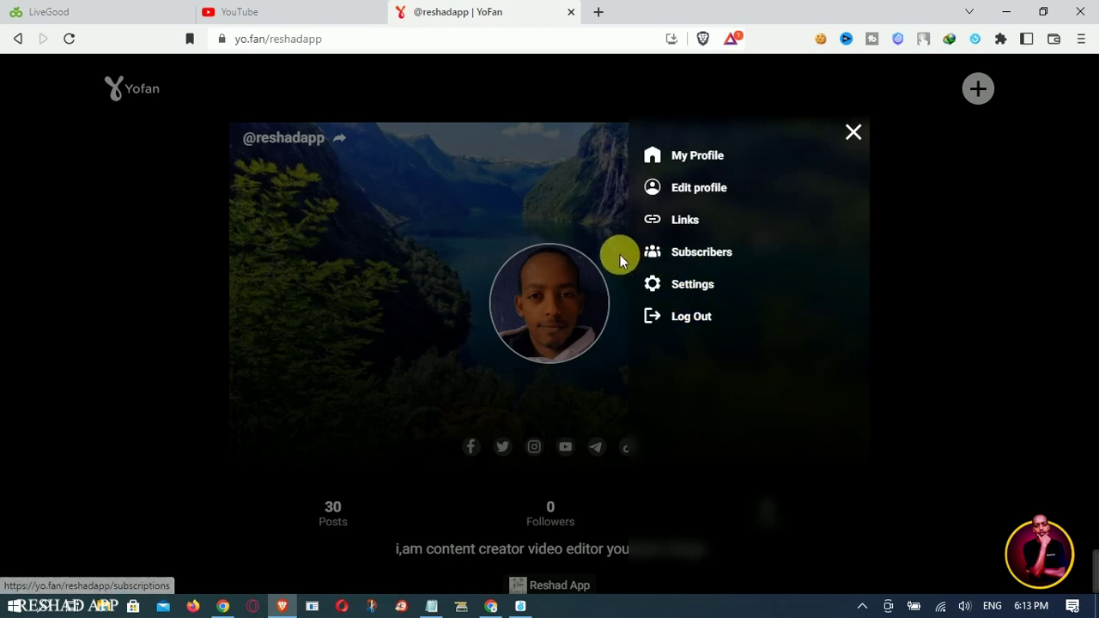
pyautogui.click(690, 288)
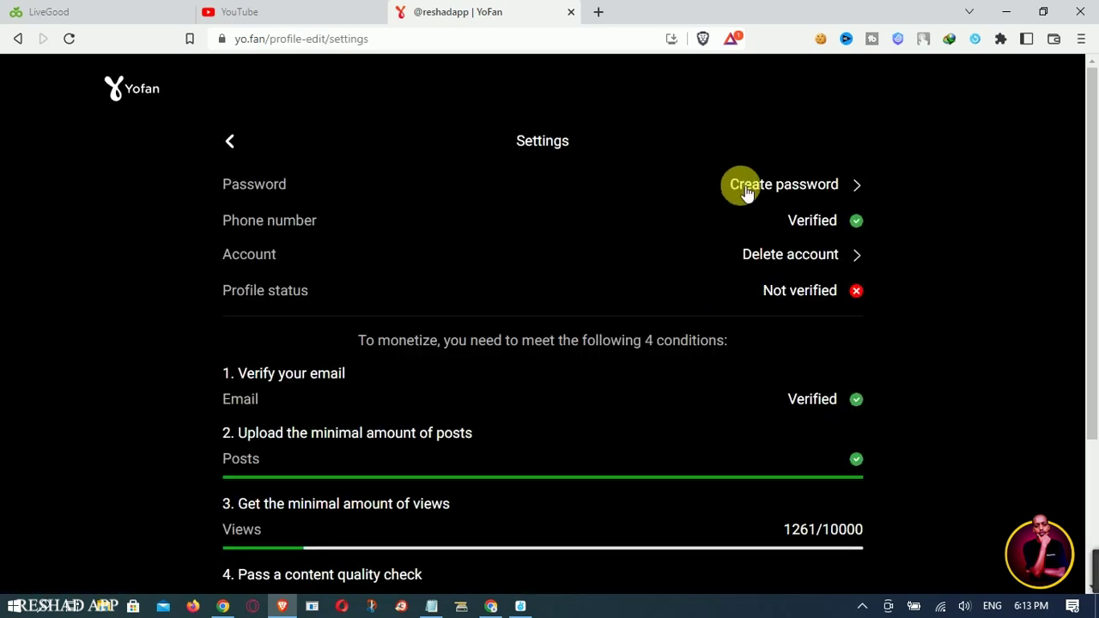
pyautogui.doubleClick(248, 184)
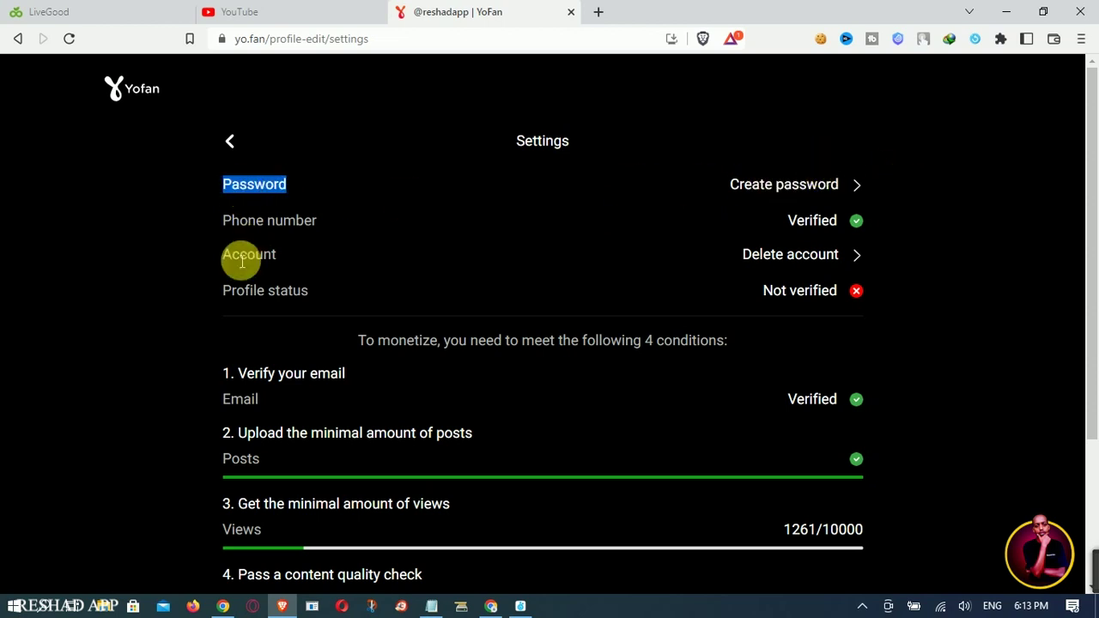
pyautogui.click(190, 258)
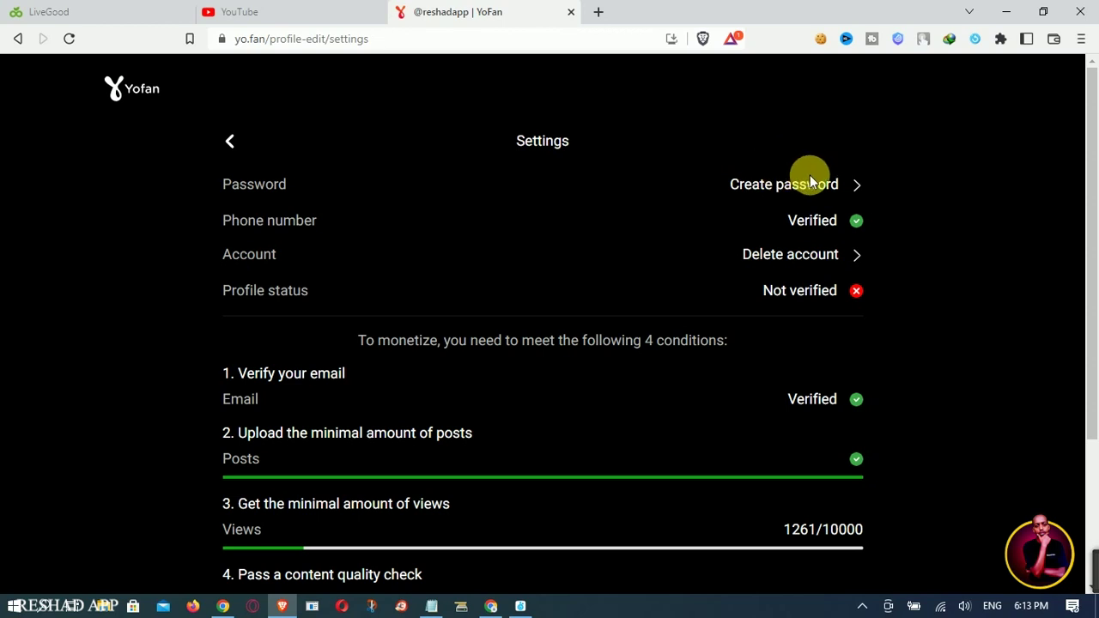
pyautogui.moveTo(225, 226); pyautogui.dragTo(736, 228)
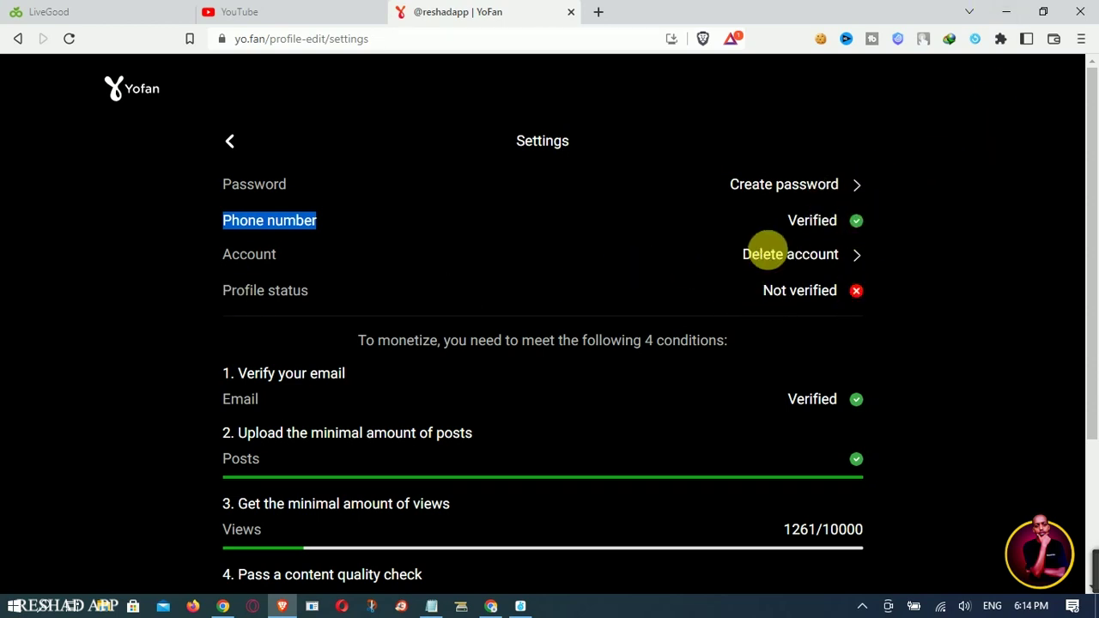
pyautogui.click(304, 300)
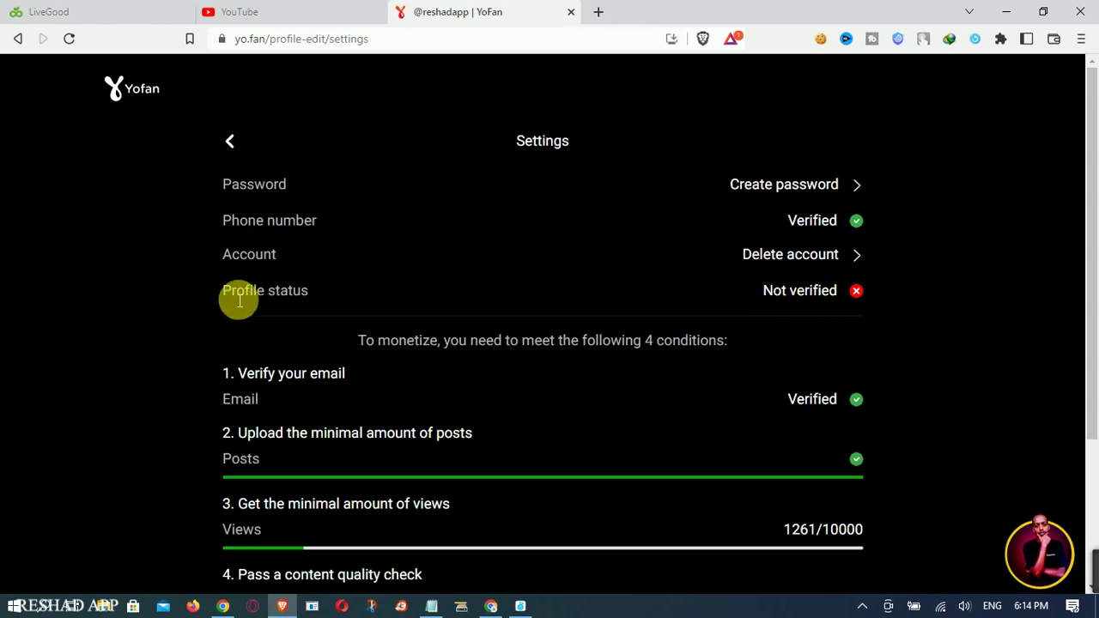
# Read the monetization conditions in the settings, covering email verification and the minimal amount of posts
pyautogui.moveTo(432, 346); pyautogui.dragTo(726, 353)
pyautogui.click(642, 345)
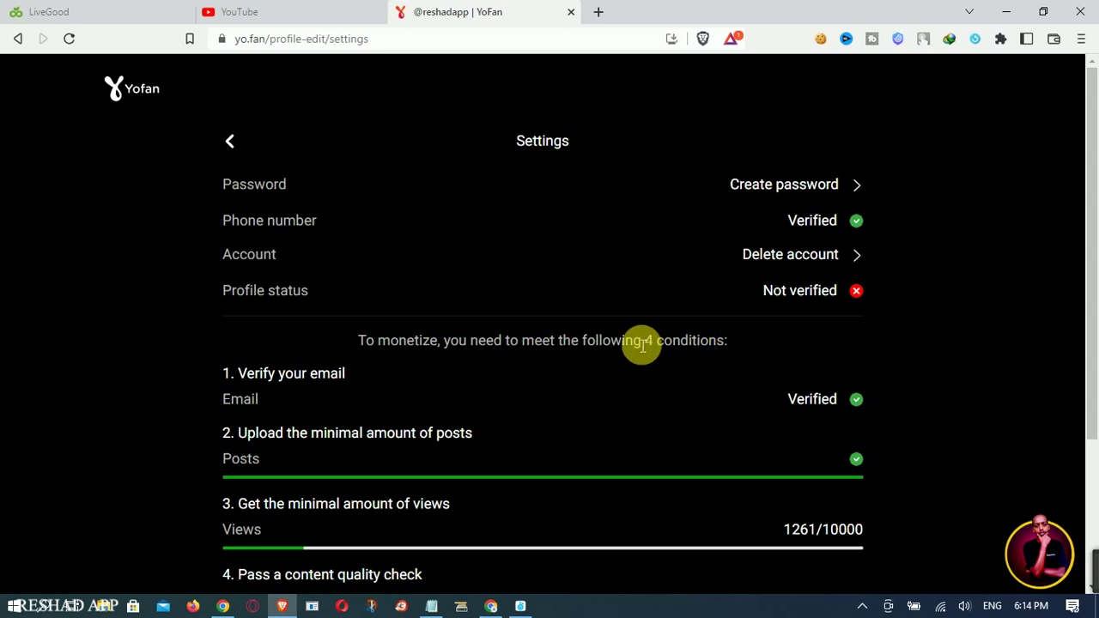
pyautogui.moveTo(646, 341); pyautogui.dragTo(726, 343)
pyautogui.click(592, 334)
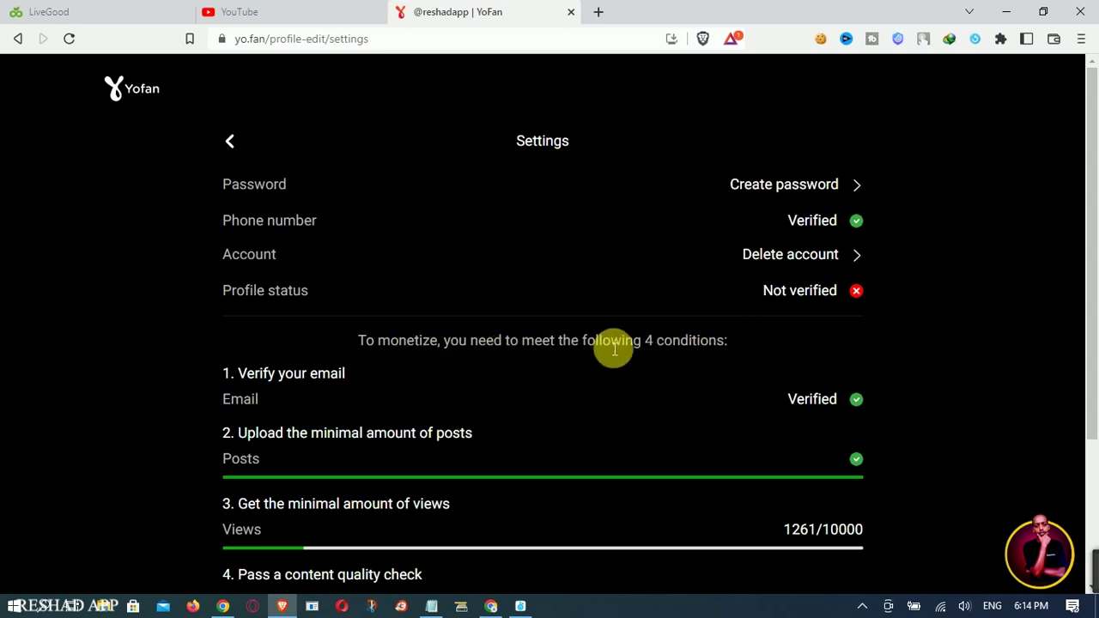
pyautogui.scroll(-2, 316, 352)
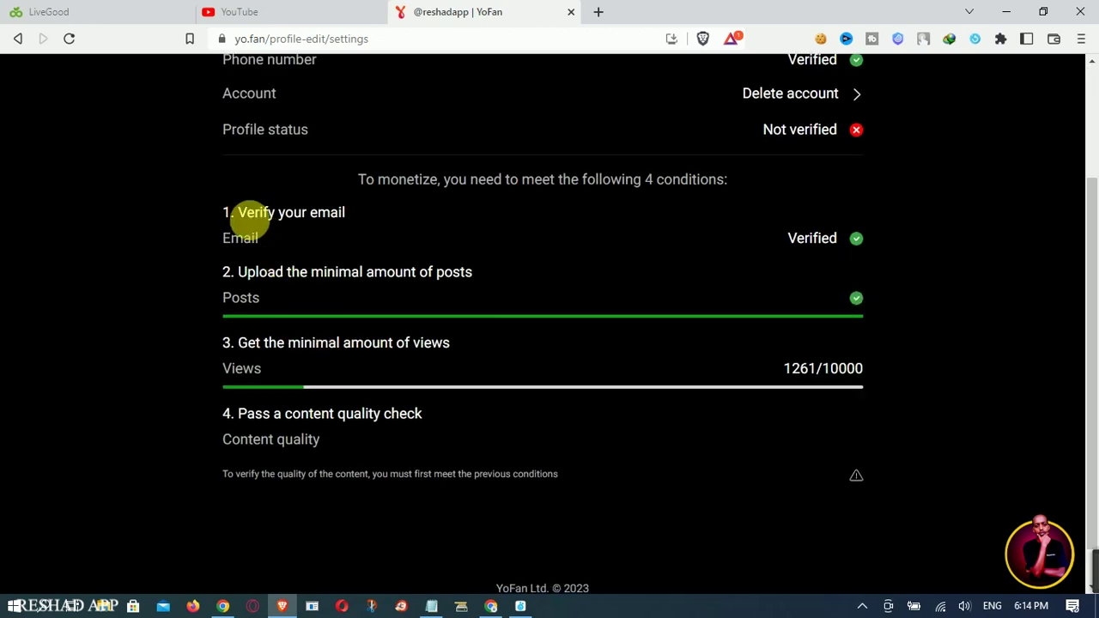
pyautogui.moveTo(238, 215); pyautogui.dragTo(321, 215)
pyautogui.click(321, 216)
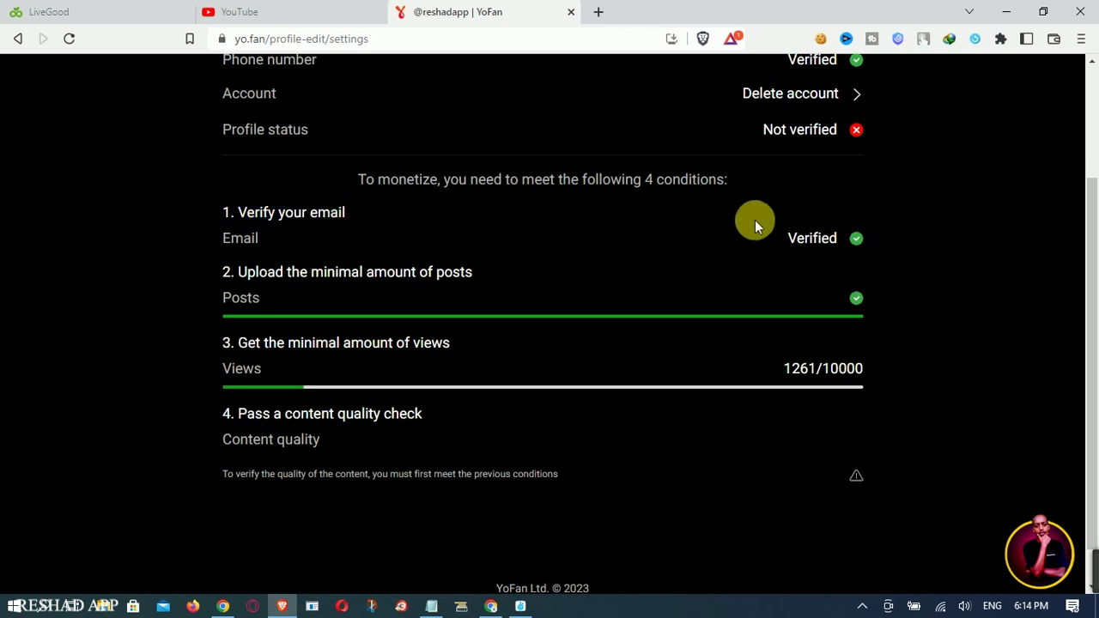
pyautogui.moveTo(241, 274); pyautogui.dragTo(449, 284)
pyautogui.click(449, 282)
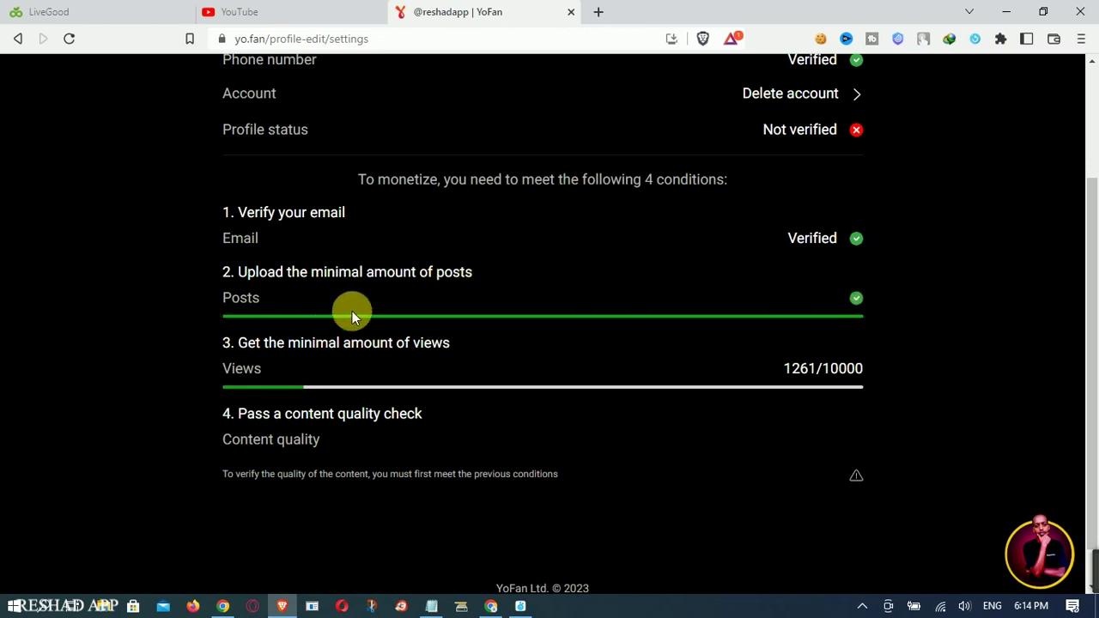
# Examine the minimal amount of views condition and its view counter
pyautogui.moveTo(295, 345); pyautogui.dragTo(441, 348)
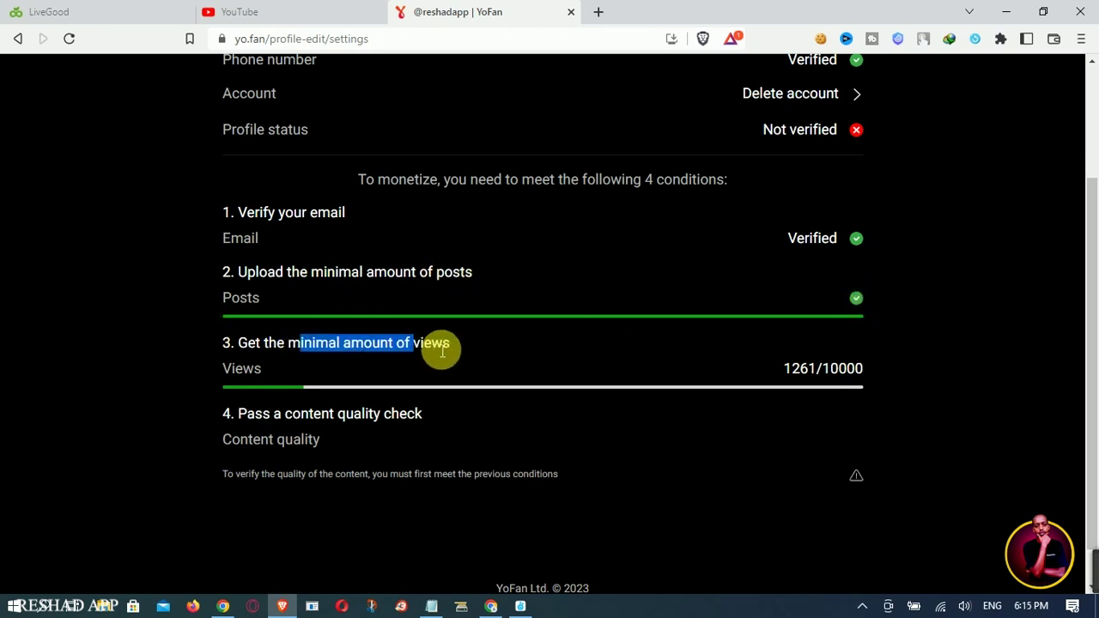
pyautogui.click(436, 348)
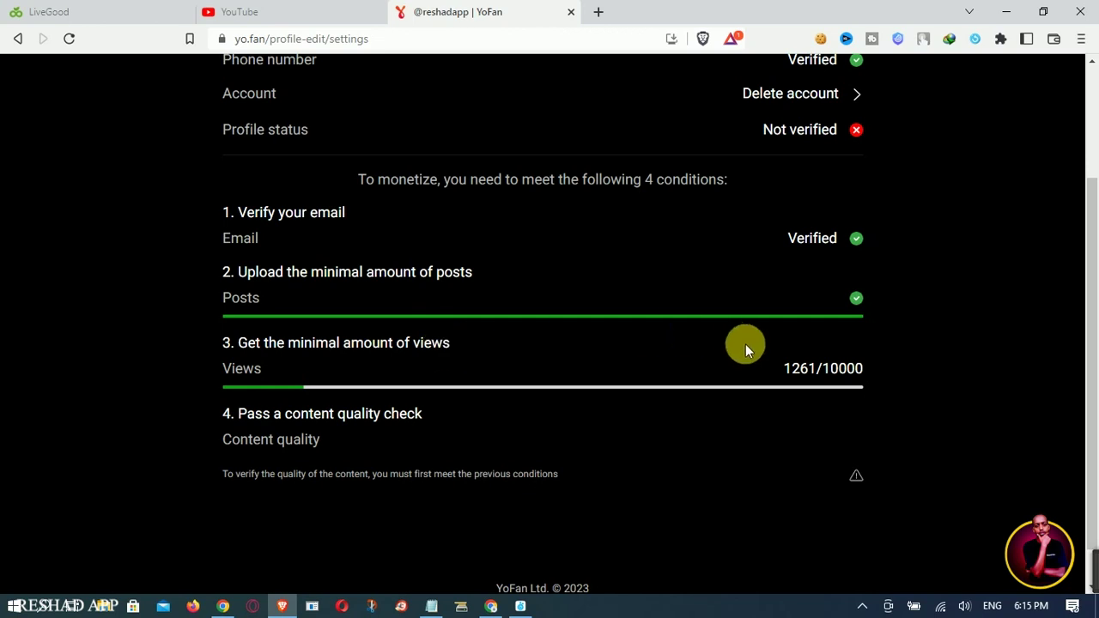
pyautogui.doubleClick(830, 375)
pyautogui.click(343, 352)
# Switch to Somiibo to check the Traffic Generator, and return to the YoFan settings in Brave to read the content quality condition
pyautogui.click(521, 606)
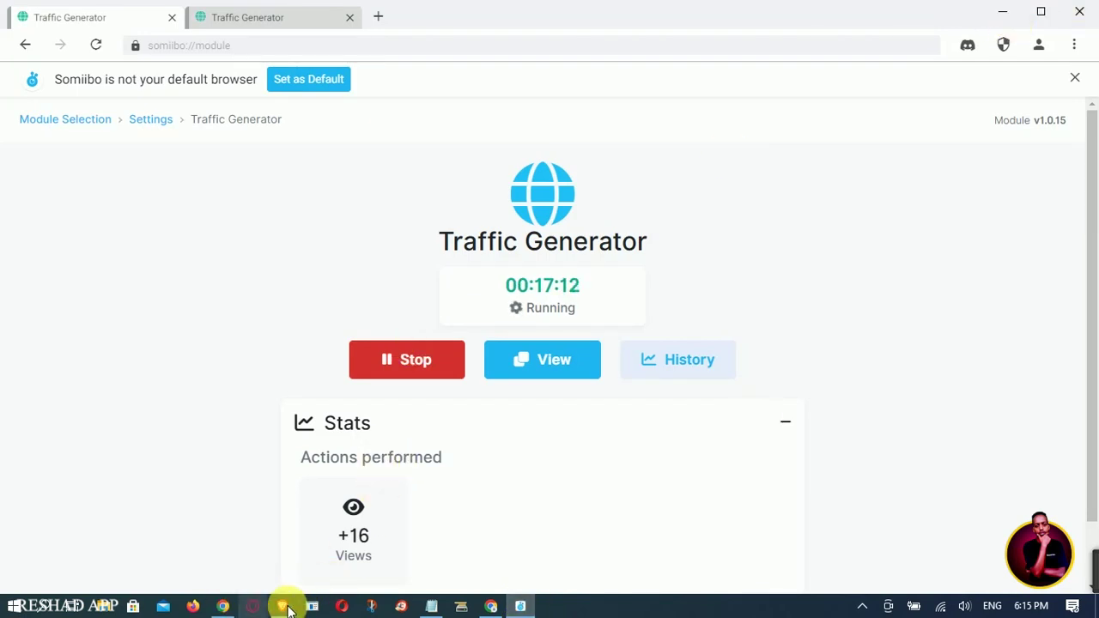
pyautogui.click(489, 211)
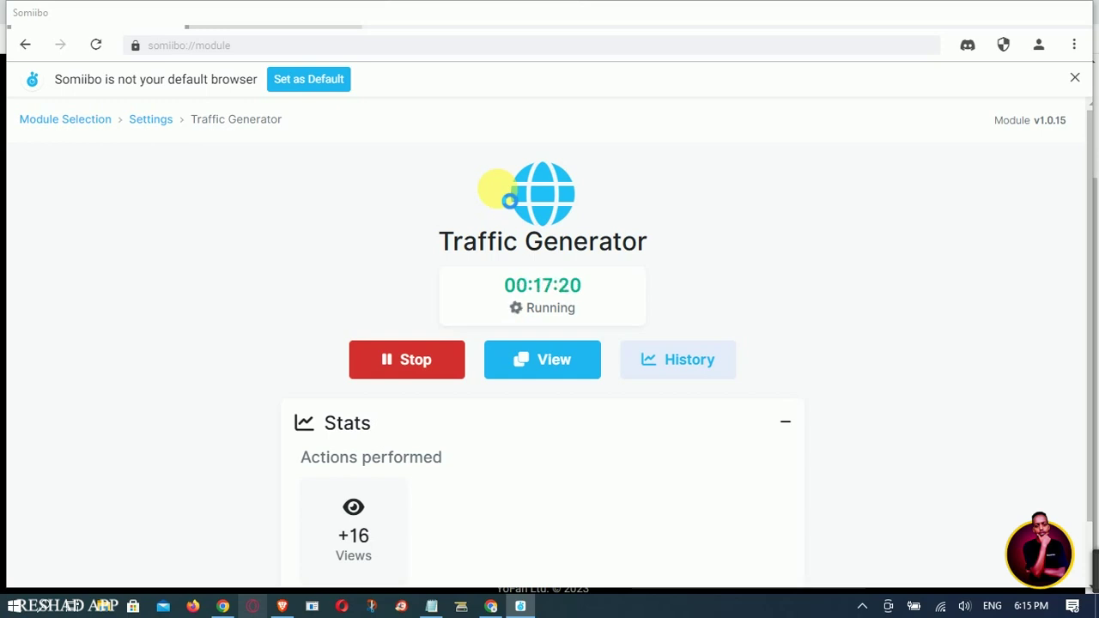
pyautogui.hotkey('alt', 'Tab')
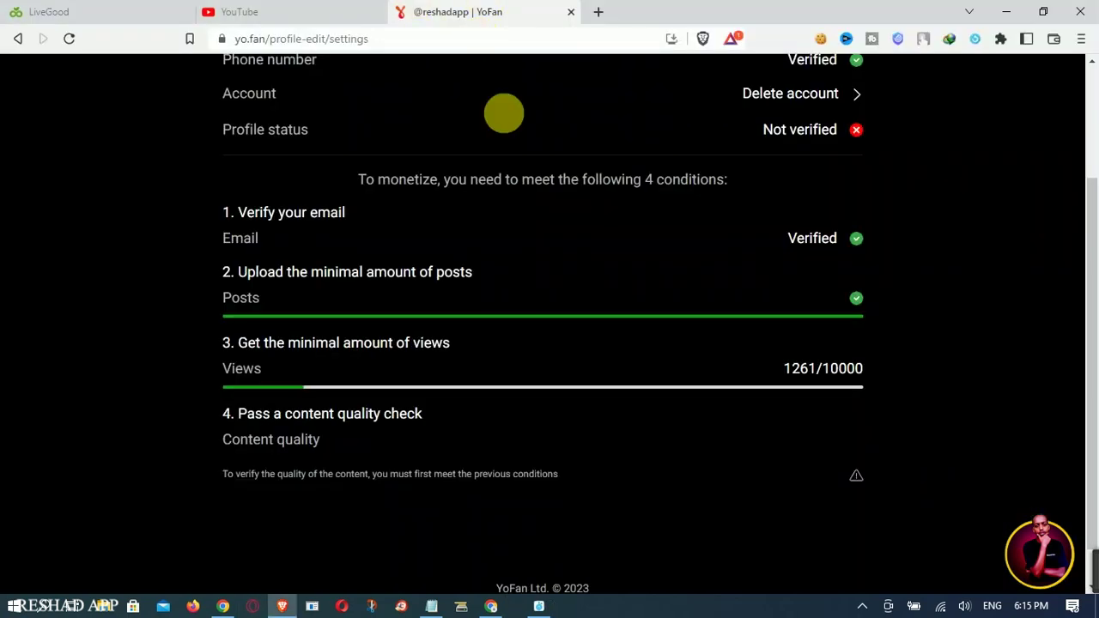
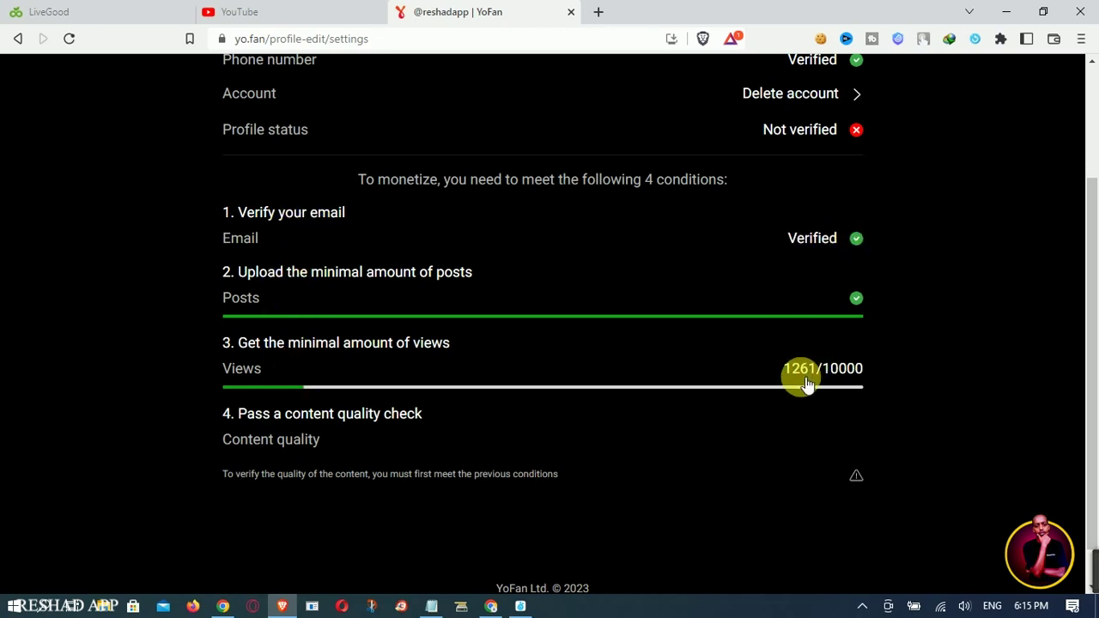
pyautogui.moveTo(244, 425); pyautogui.dragTo(421, 417)
pyautogui.click(402, 424)
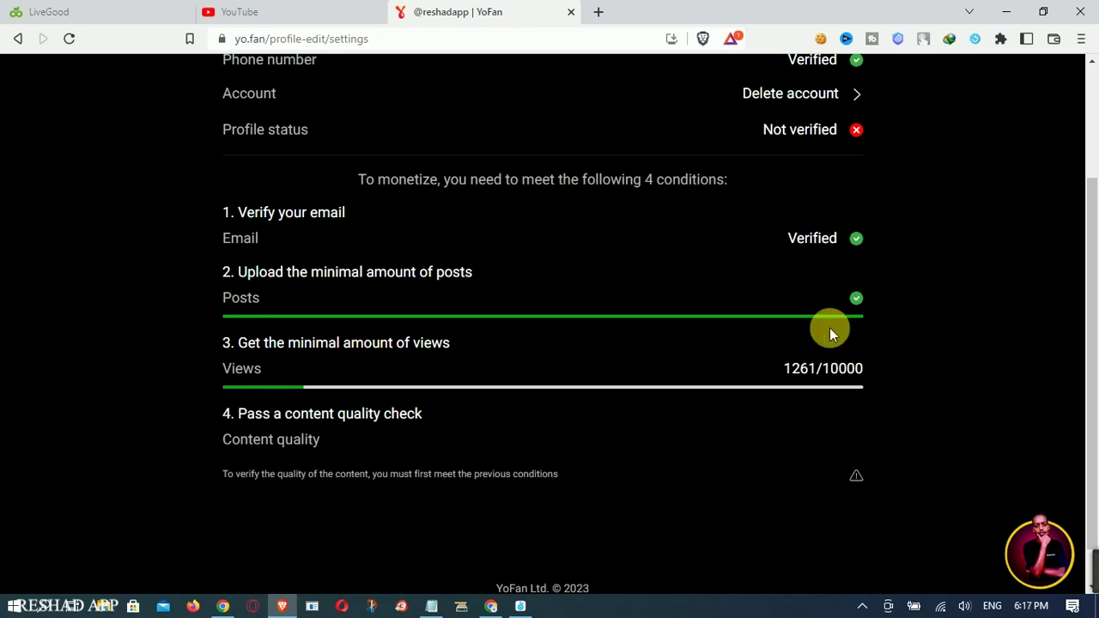
pyautogui.scroll(2, 829, 327)
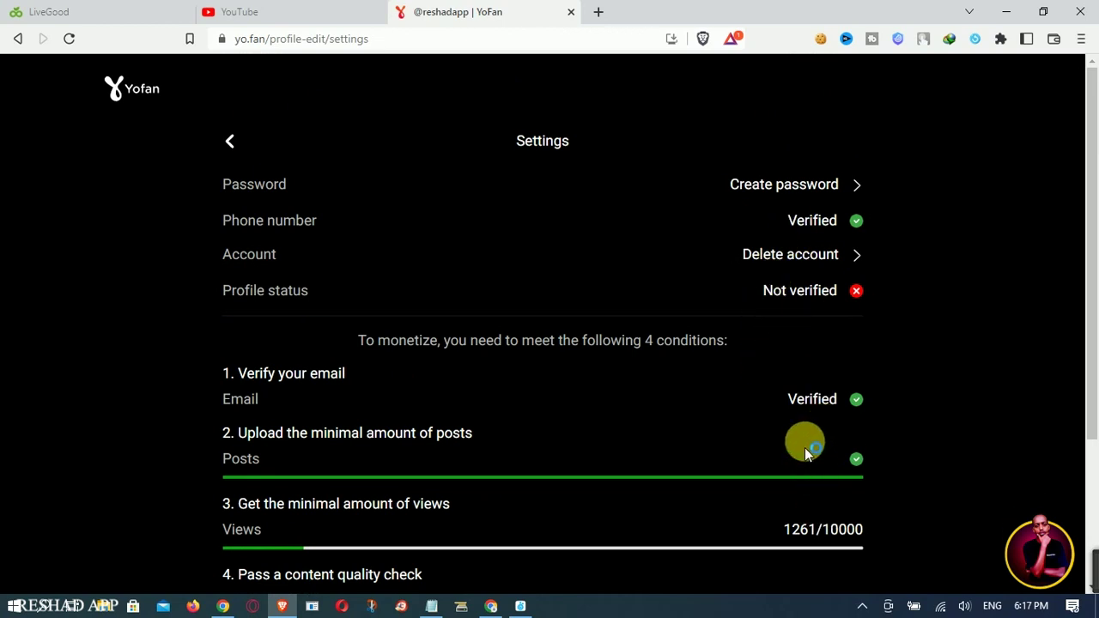
pyautogui.click(229, 142)
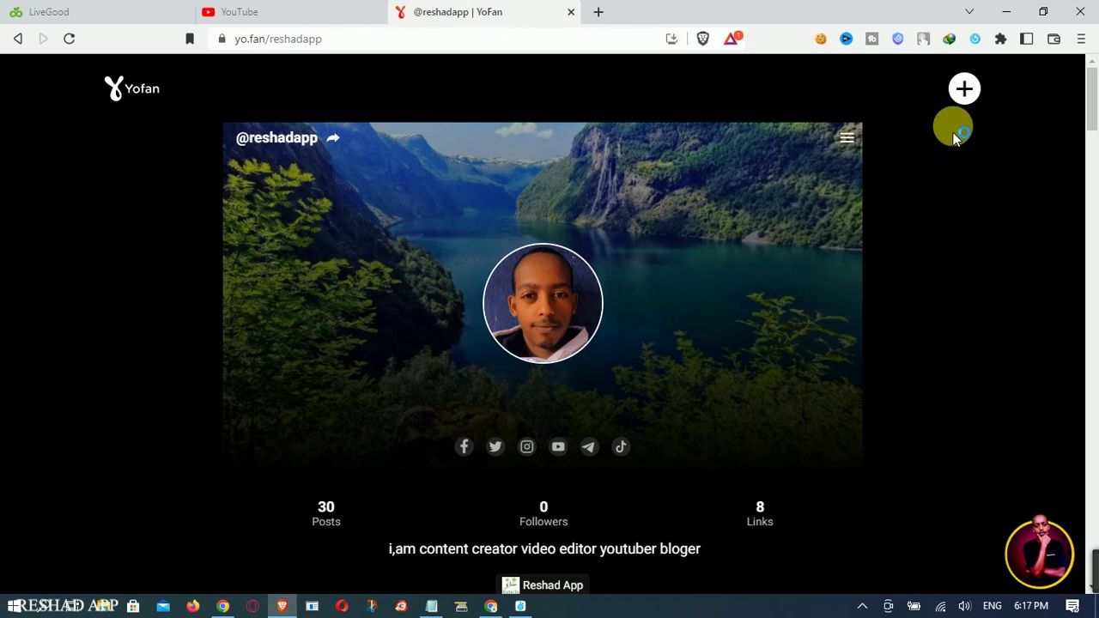
pyautogui.click(965, 89)
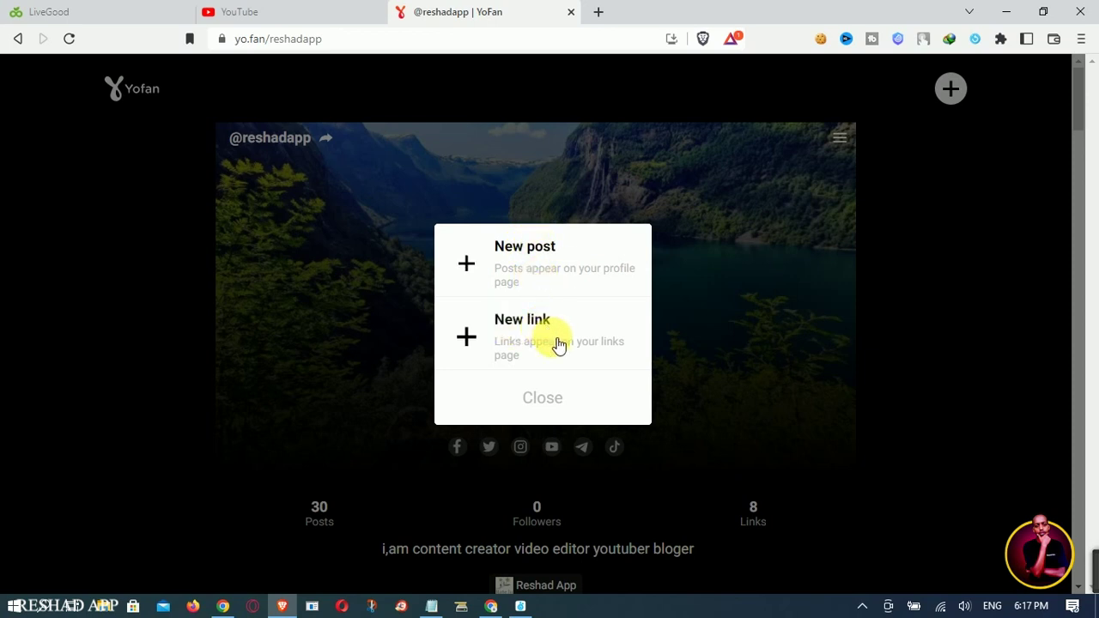
# Dismiss the choice between a new post and a new link, and close the browser window showing the signed-in profile
pyautogui.click(550, 400)
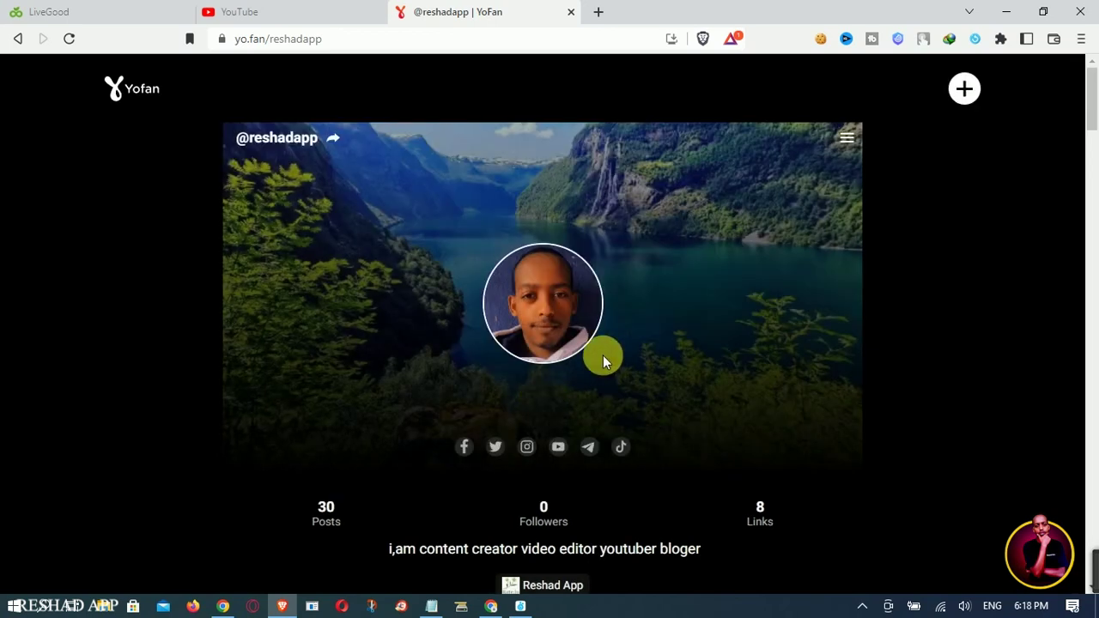
pyautogui.click(1080, 11)
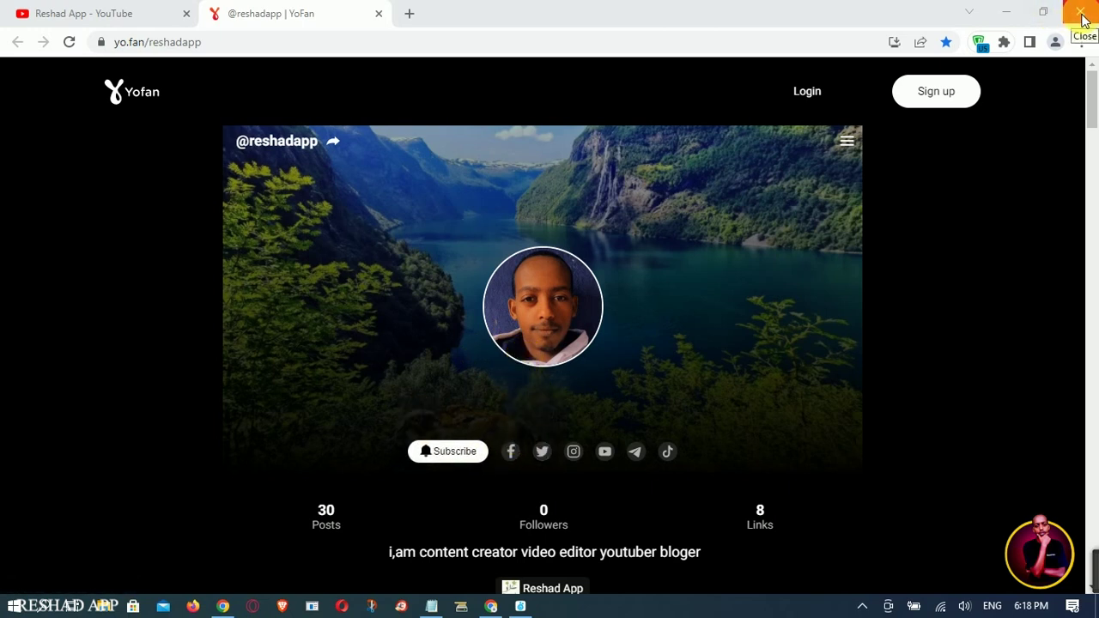
# Quit the Somiibo program running in the background
pyautogui.click(861, 606)
pyautogui.rightClick(877, 545)
pyautogui.click(885, 538)
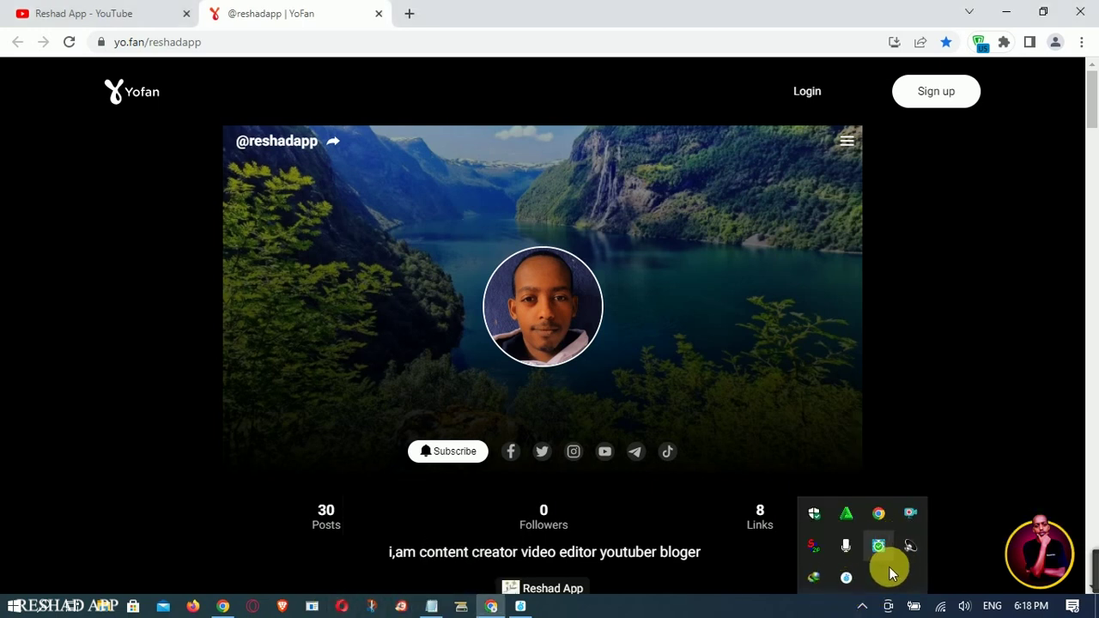
pyautogui.rightClick(845, 577)
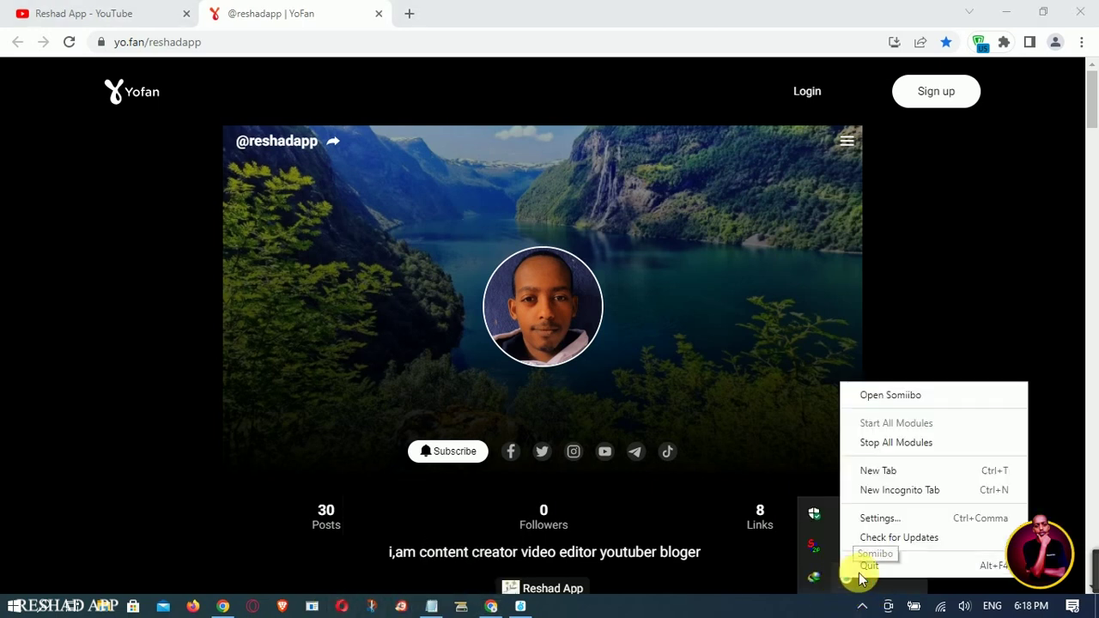
pyautogui.click(881, 564)
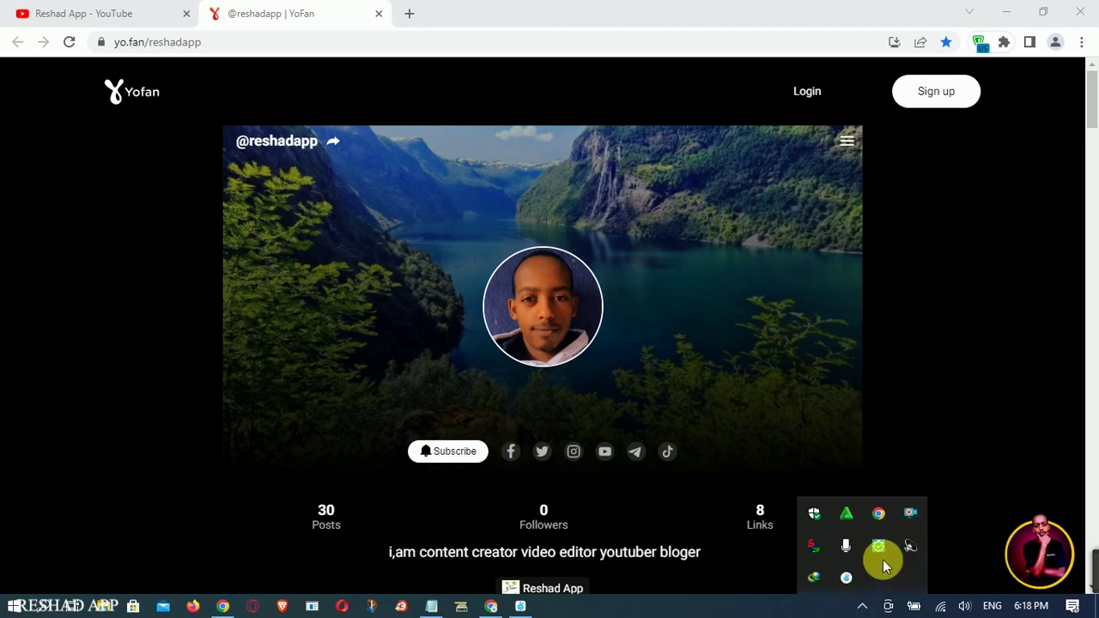
pyautogui.click(642, 305)
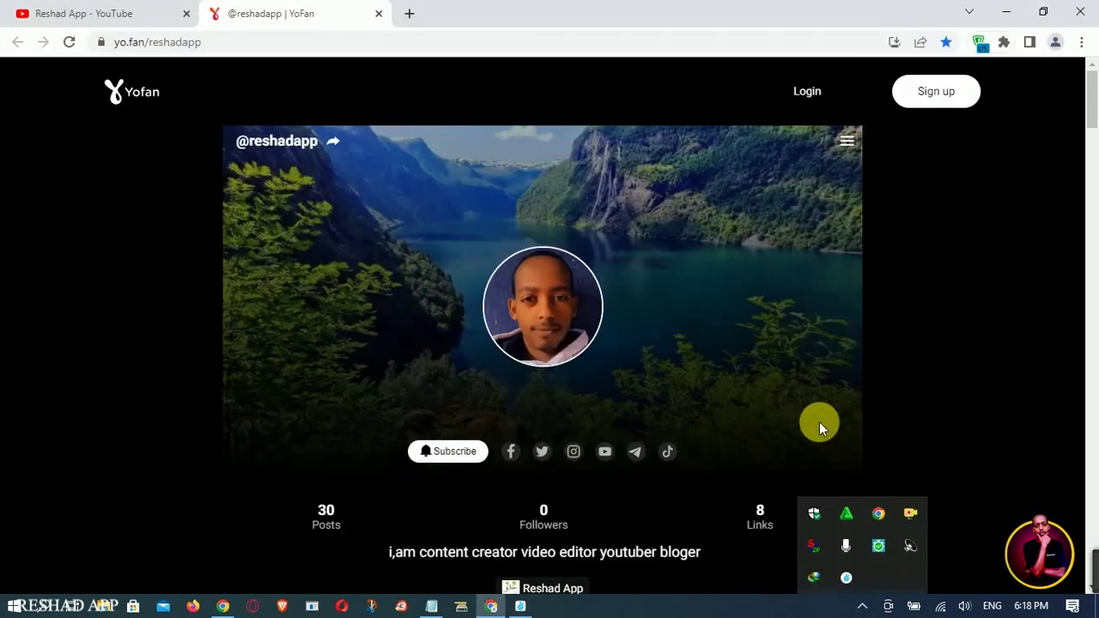
pyautogui.click(854, 600)
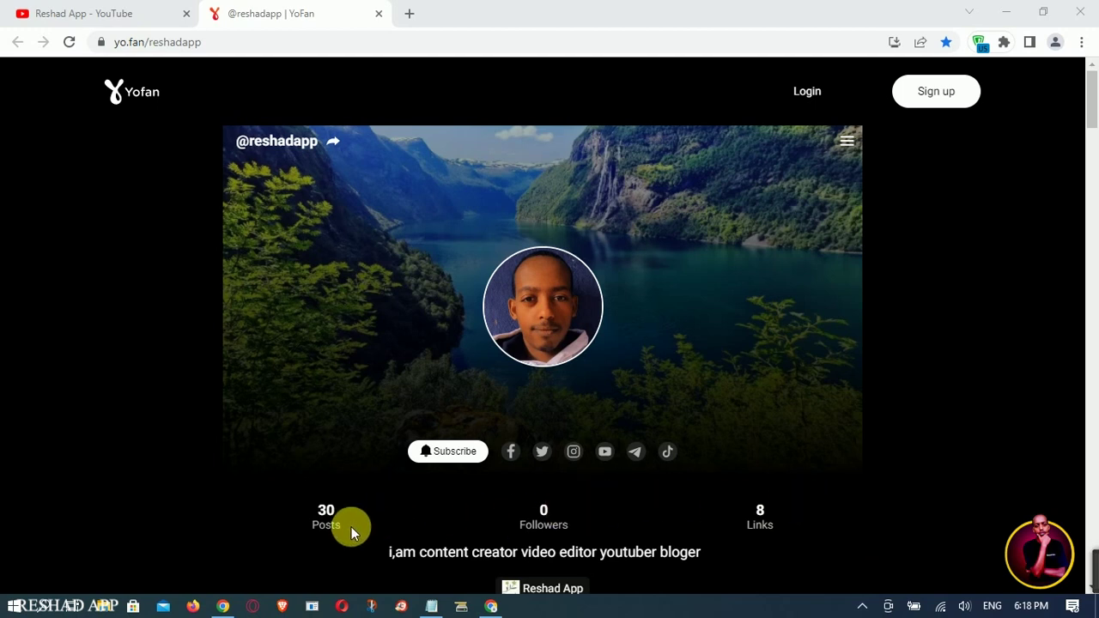
pyautogui.moveTo(488, 606)
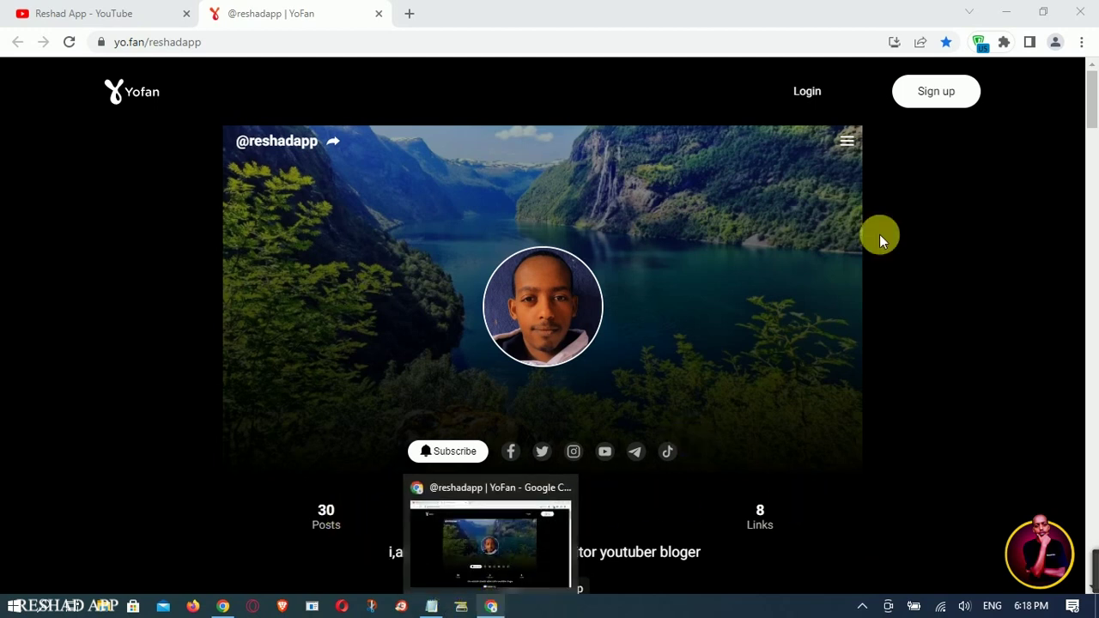
pyautogui.click(409, 14)
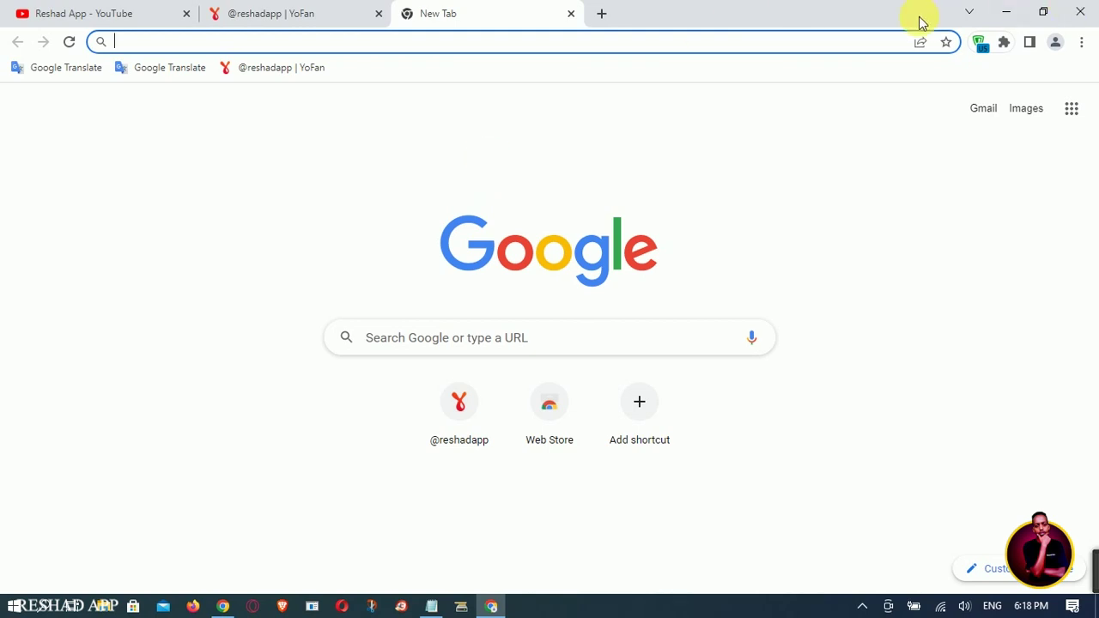
pyautogui.click(567, 14)
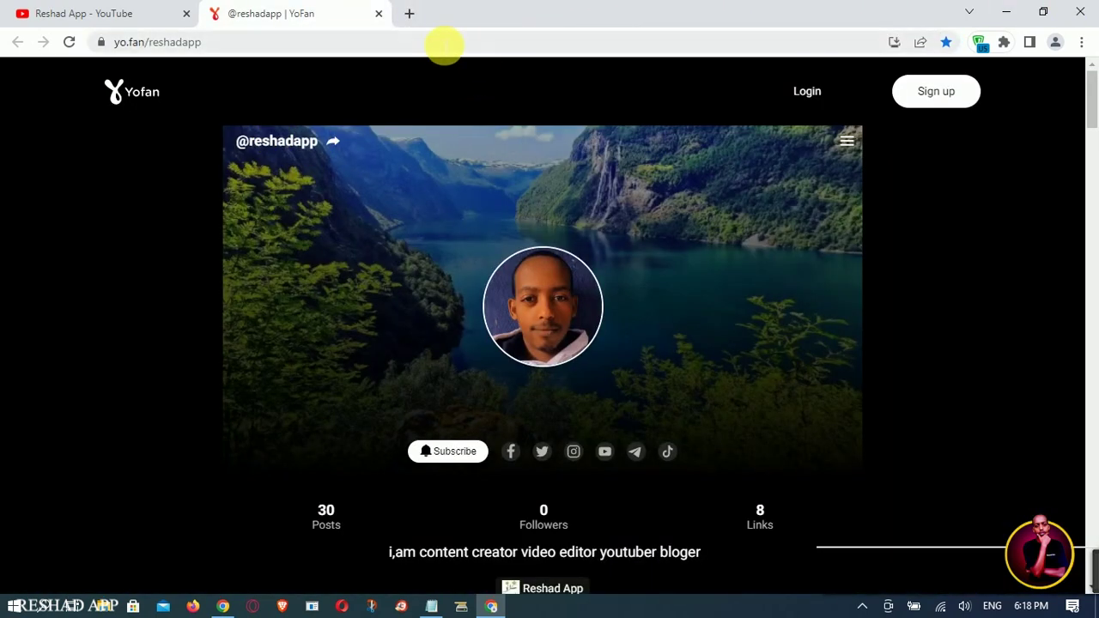
# Search Google for "yo fan" in a new tab and open the YoFan homepage from the results
pyautogui.click(409, 14)
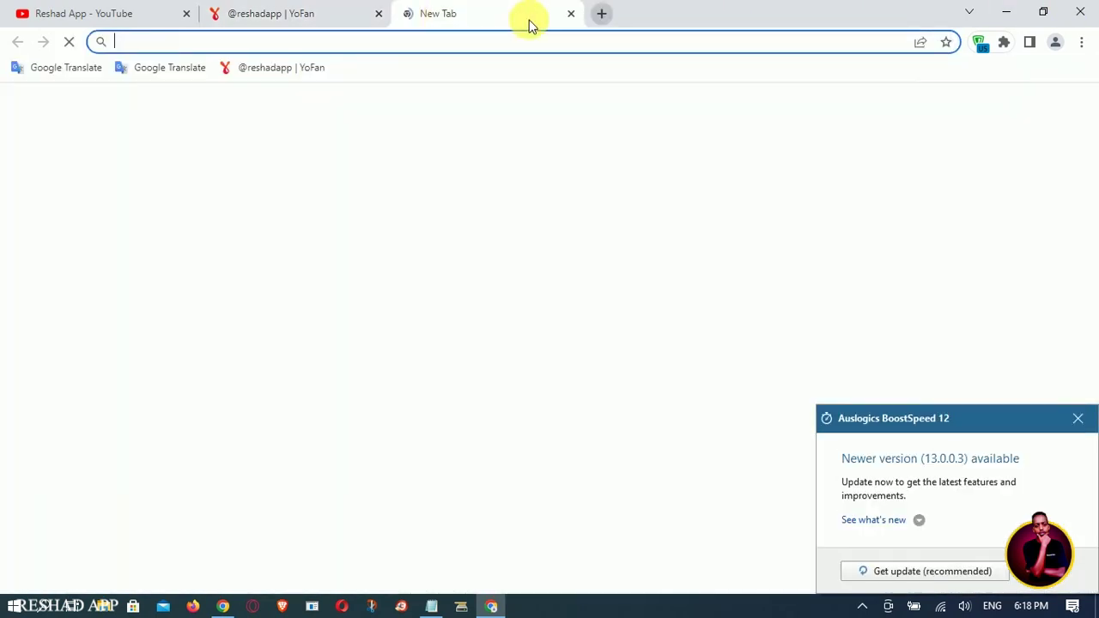
pyautogui.click(1077, 418)
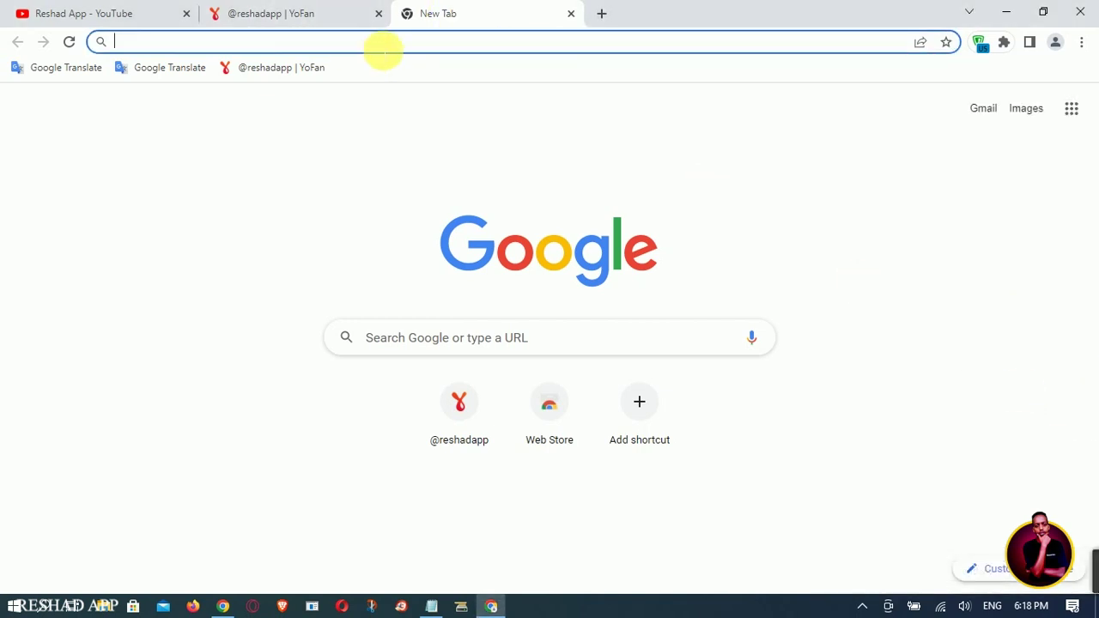
pyautogui.click(331, 49)
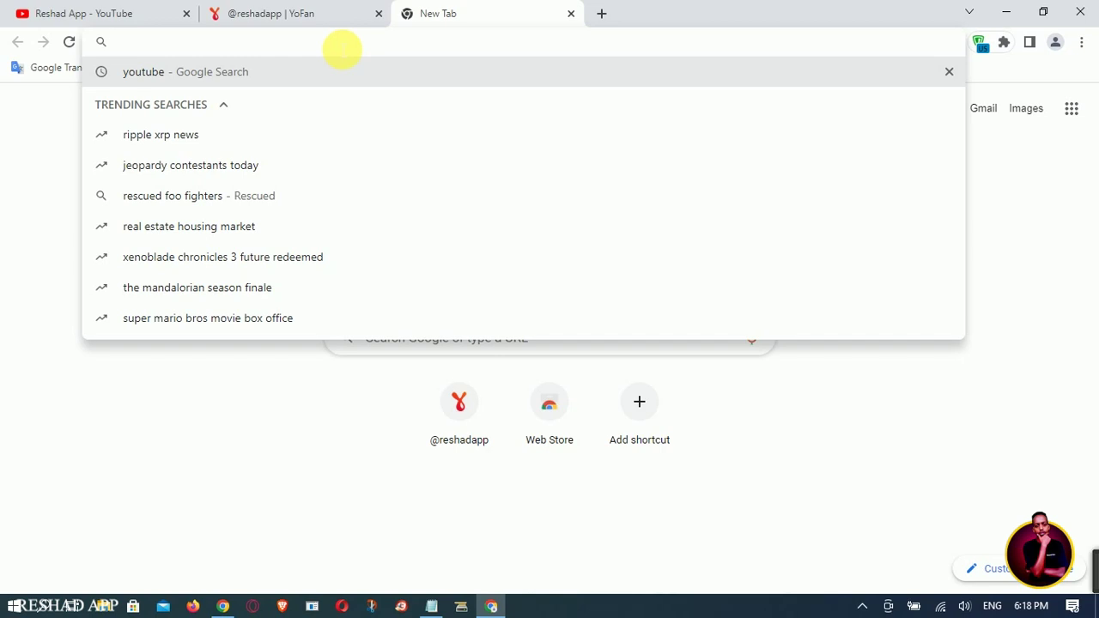
pyautogui.write('yo')
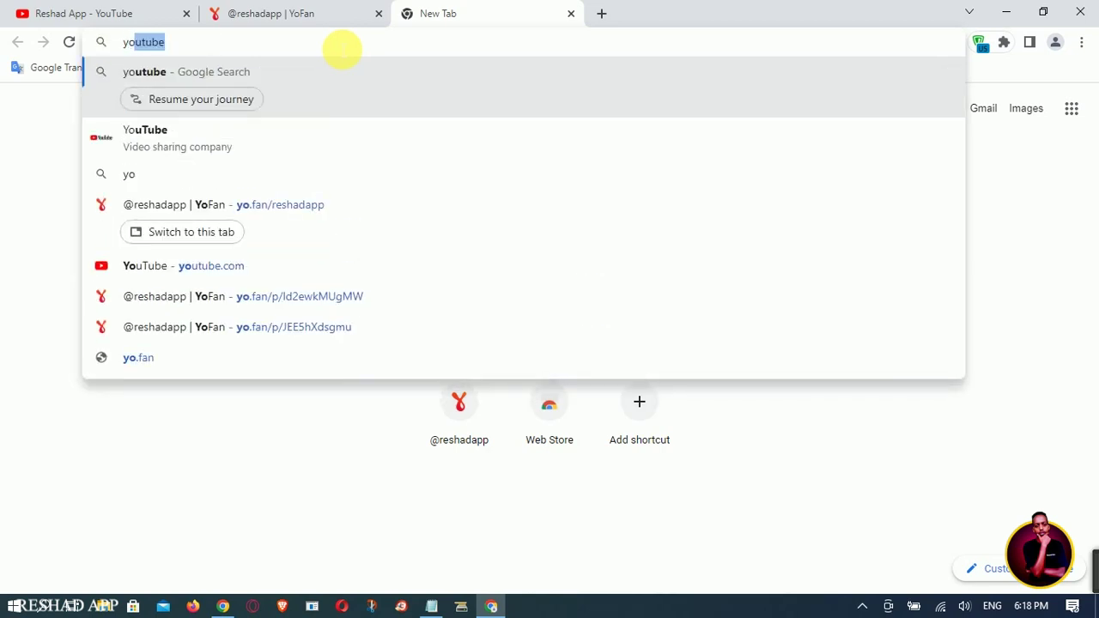
pyautogui.write('.fa')
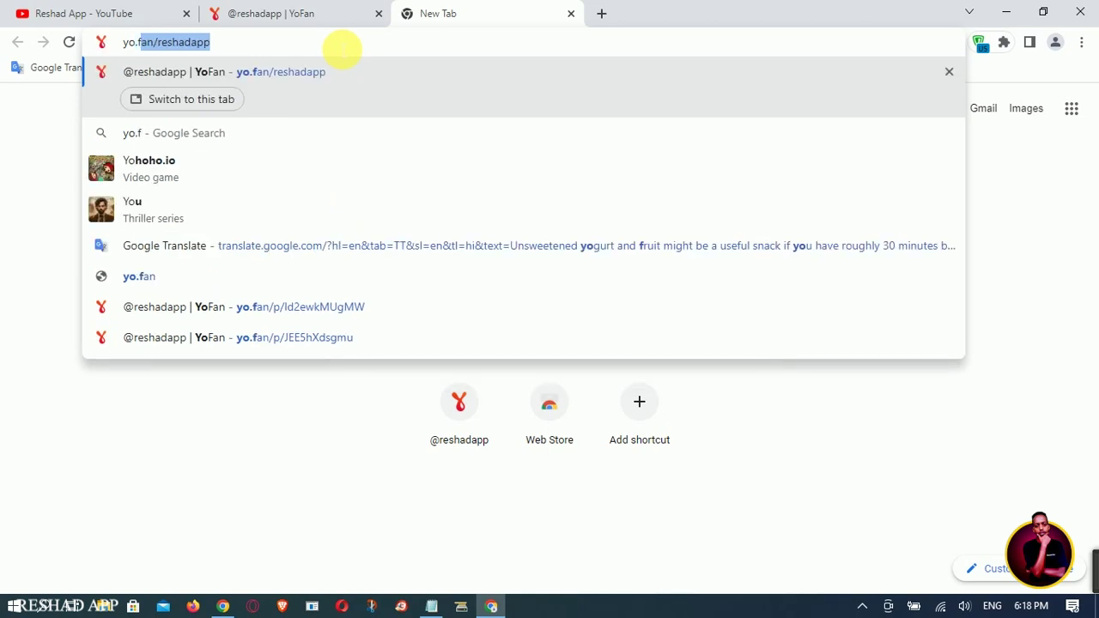
pyautogui.write('n')
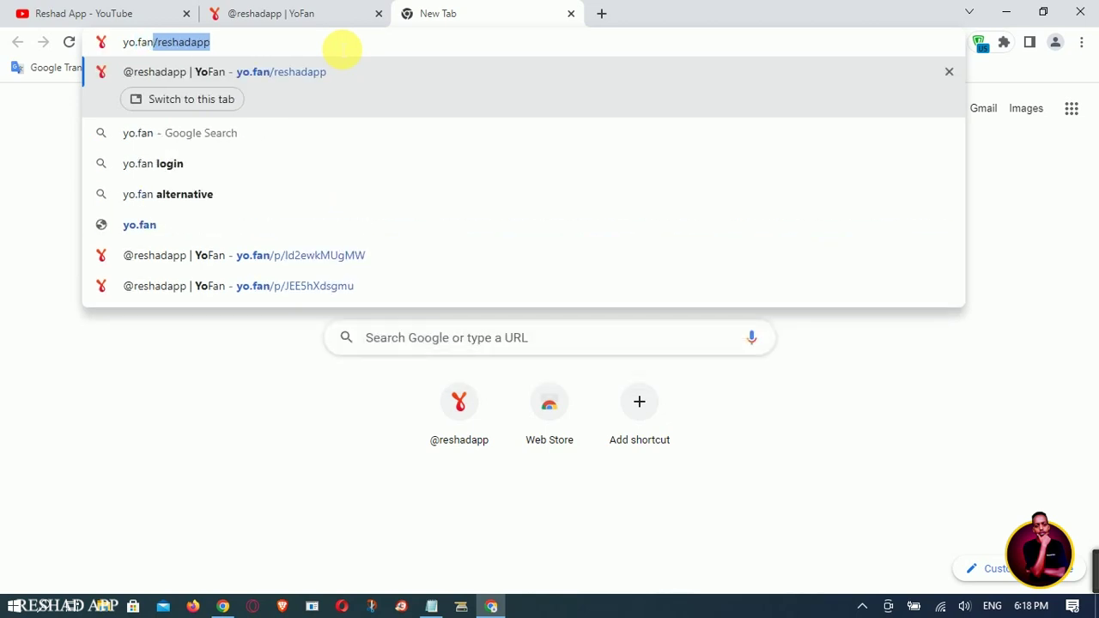
pyautogui.press('Delete')
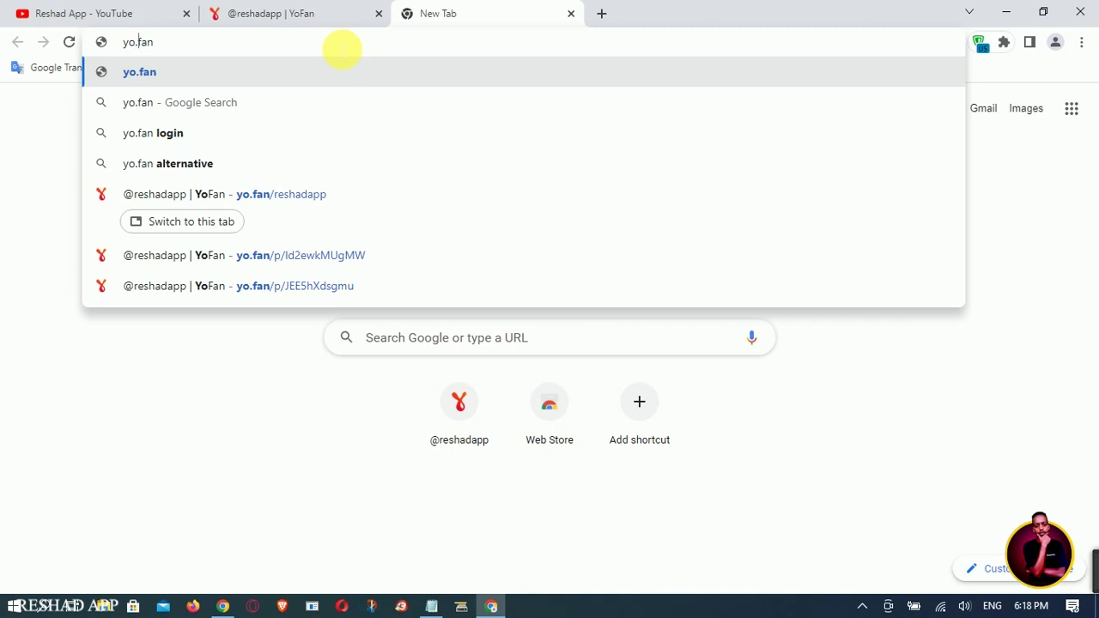
pyautogui.press('BackSpace')
pyautogui.press('Return')
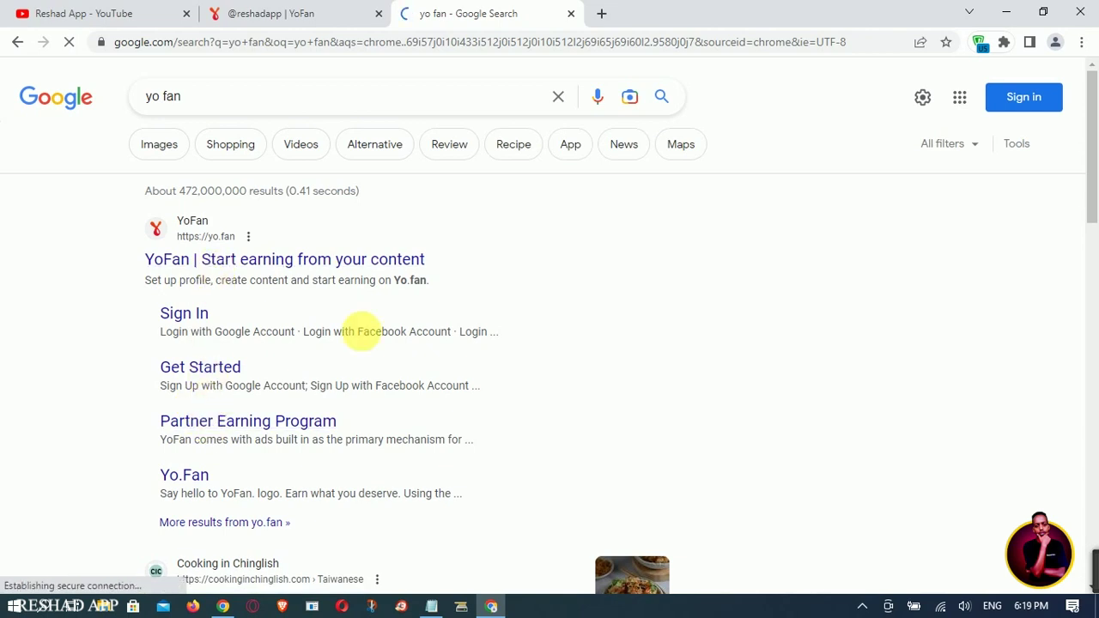
pyautogui.click(257, 261)
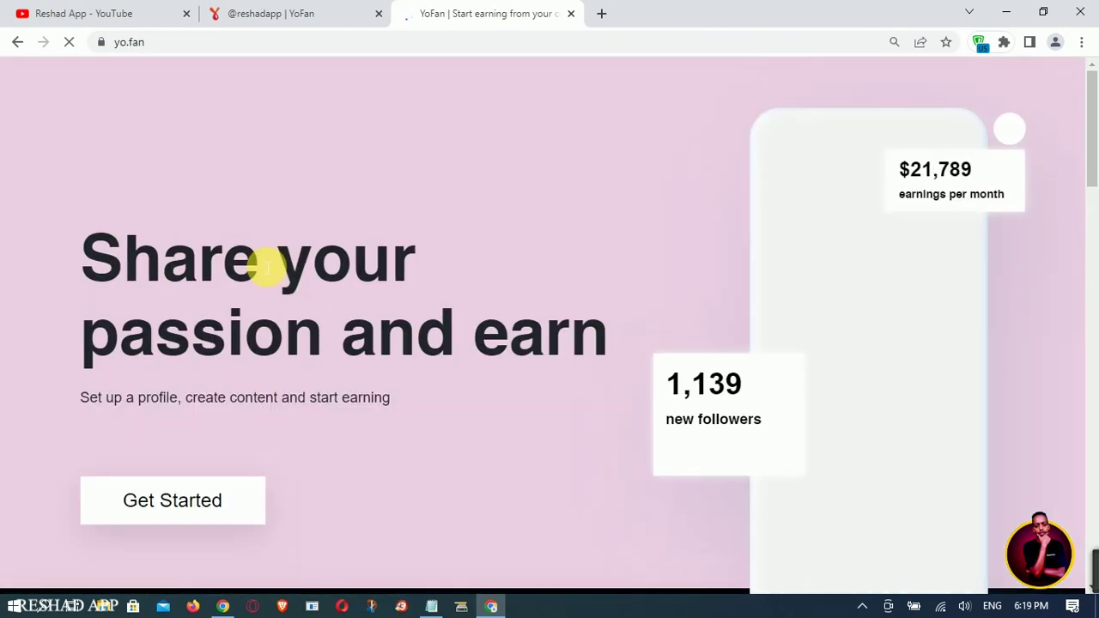
pyautogui.click(167, 50)
pyautogui.click(194, 51)
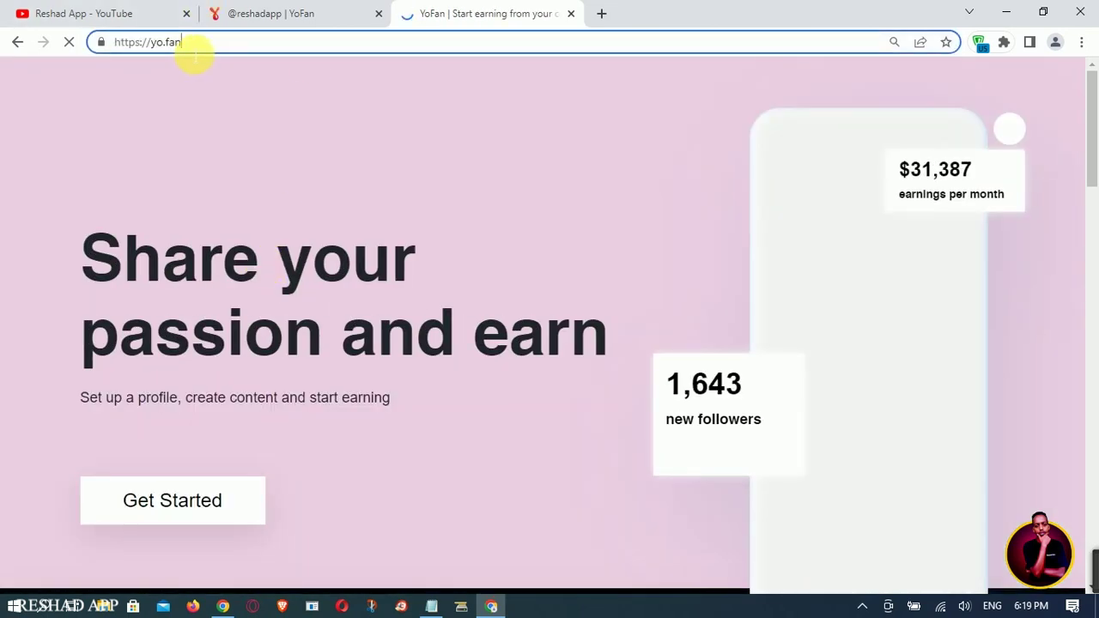
pyautogui.write('/ytrj')
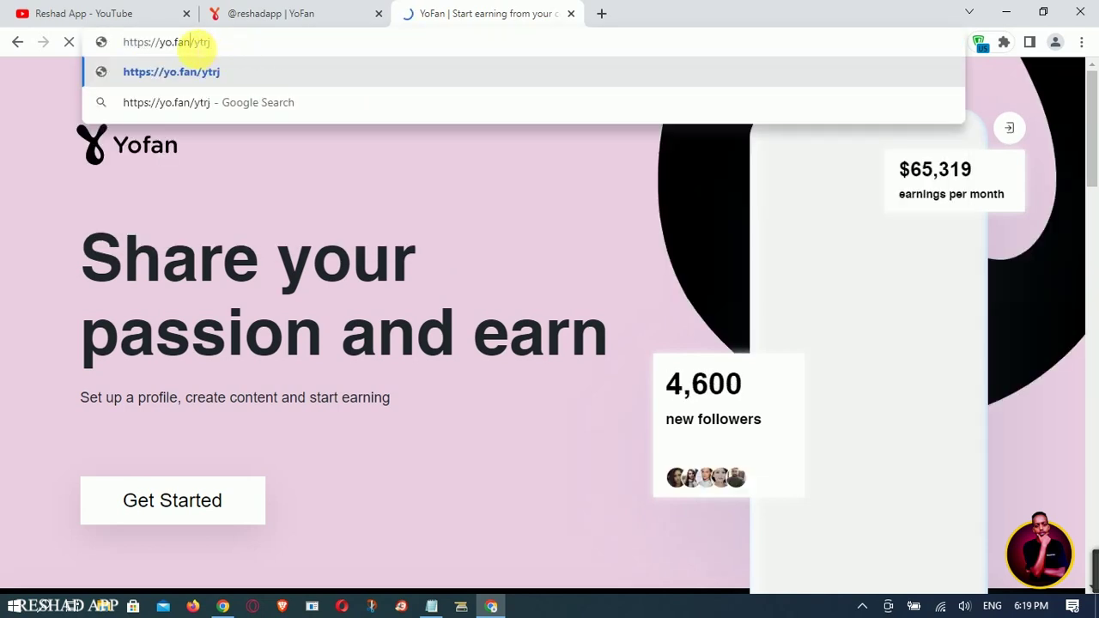
pyautogui.moveTo(190, 50); pyautogui.dragTo(253, 54)
pyautogui.press('BackSpace')
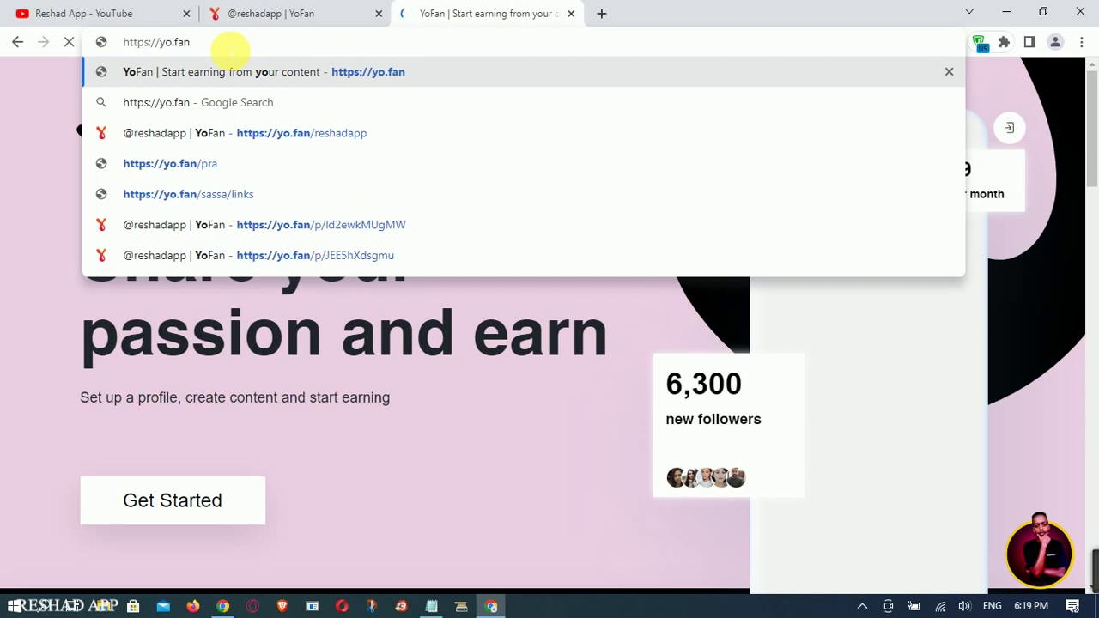
pyautogui.press('Return')
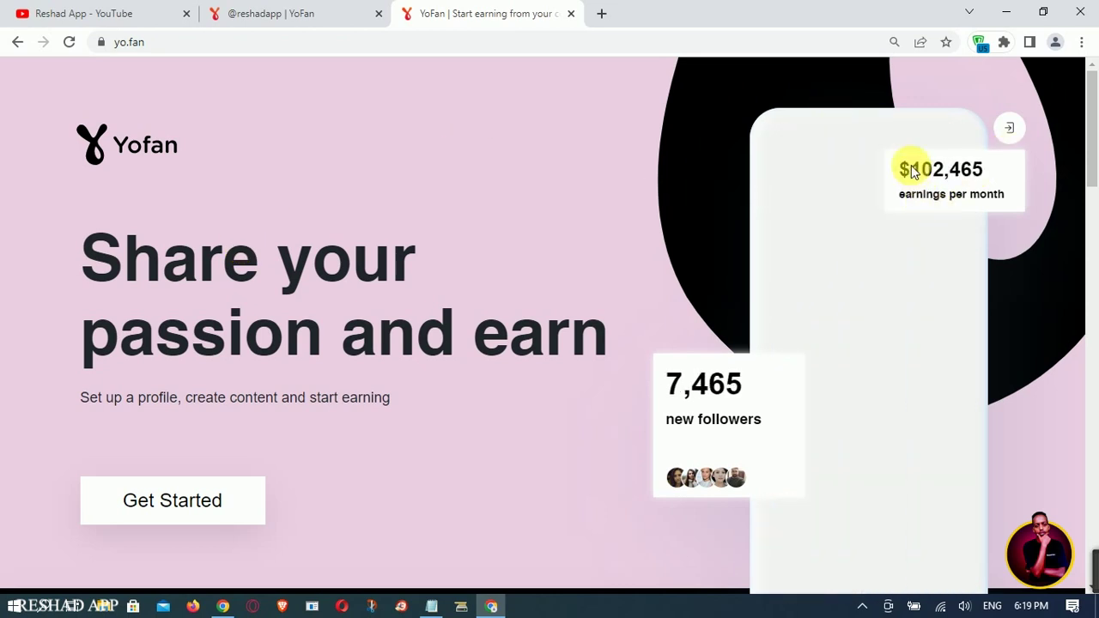
# Review the YoFan homepage's introduction, its content and ad-earning feature cards, and the potential earnings calculator
pyautogui.moveTo(711, 417); pyautogui.dragTo(557, 420)
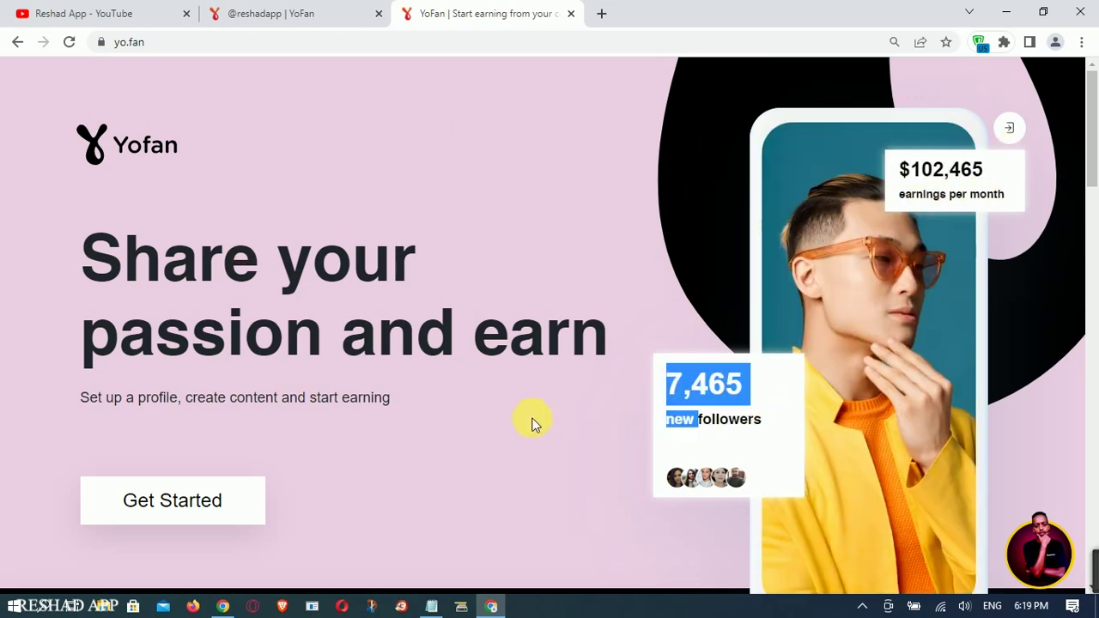
pyautogui.scroll(-8, 233, 424)
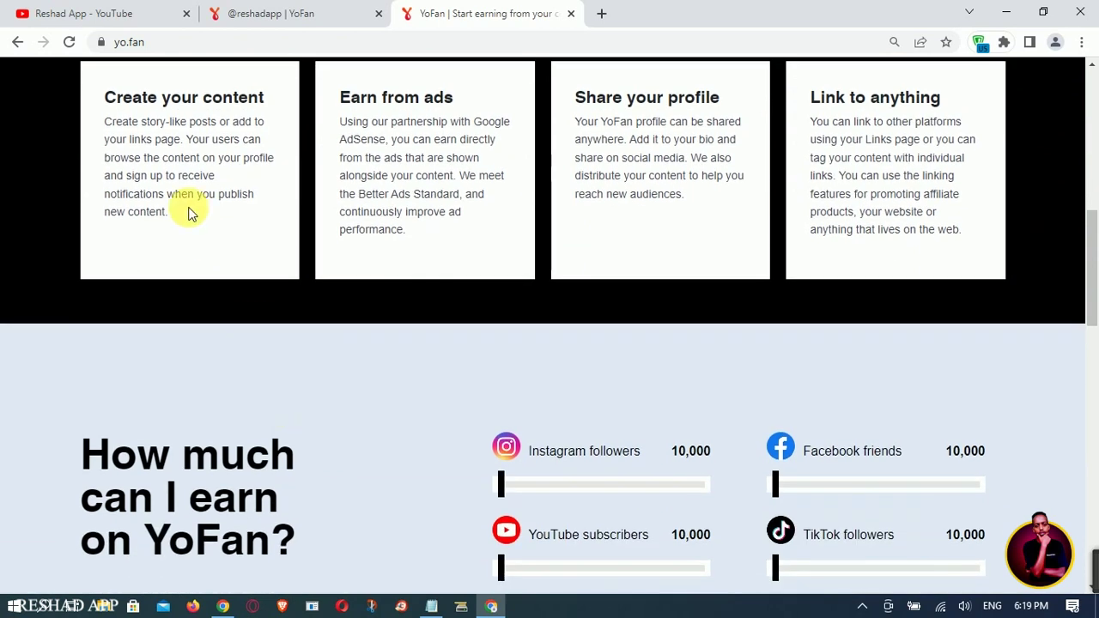
pyautogui.scroll(2, 183, 200)
pyautogui.scroll(-4, 676, 283)
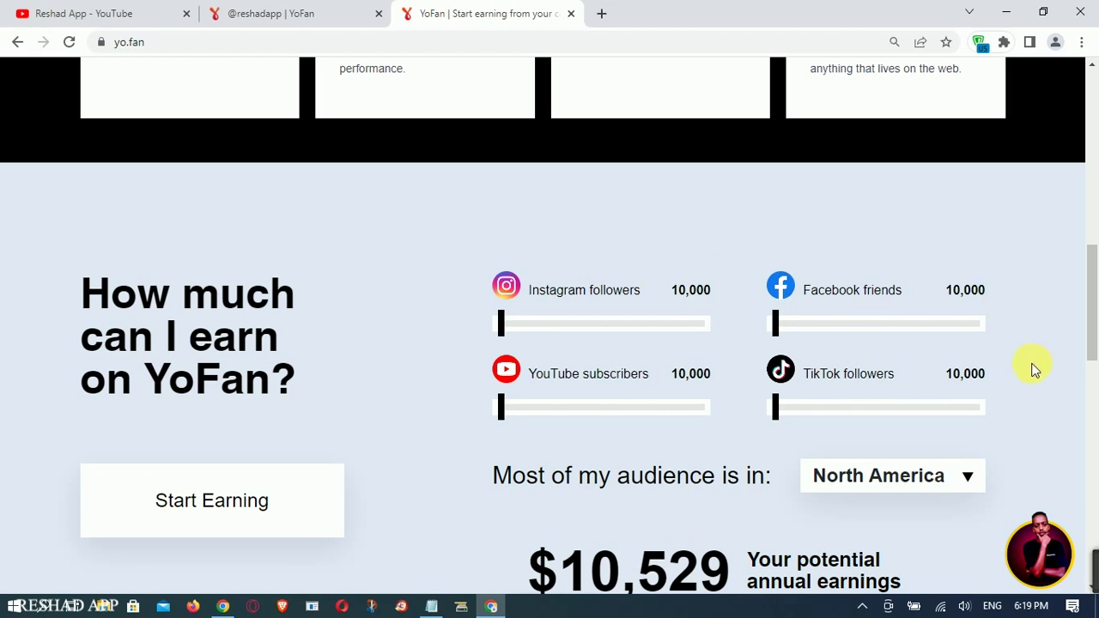
pyautogui.scroll(-5, 1035, 367)
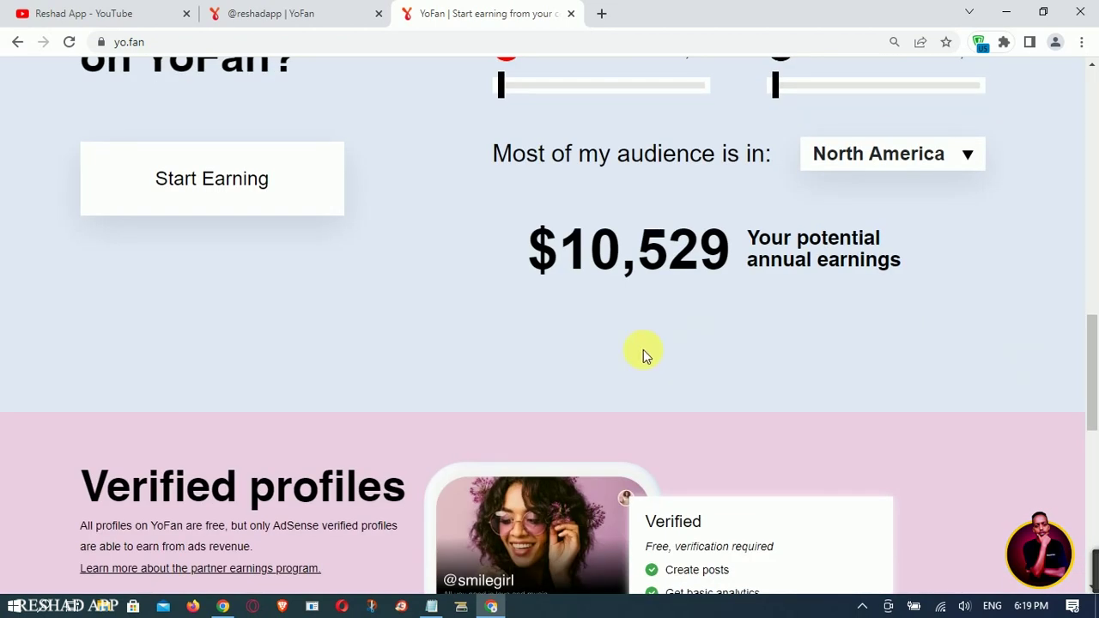
pyautogui.scroll(5, 520, 364)
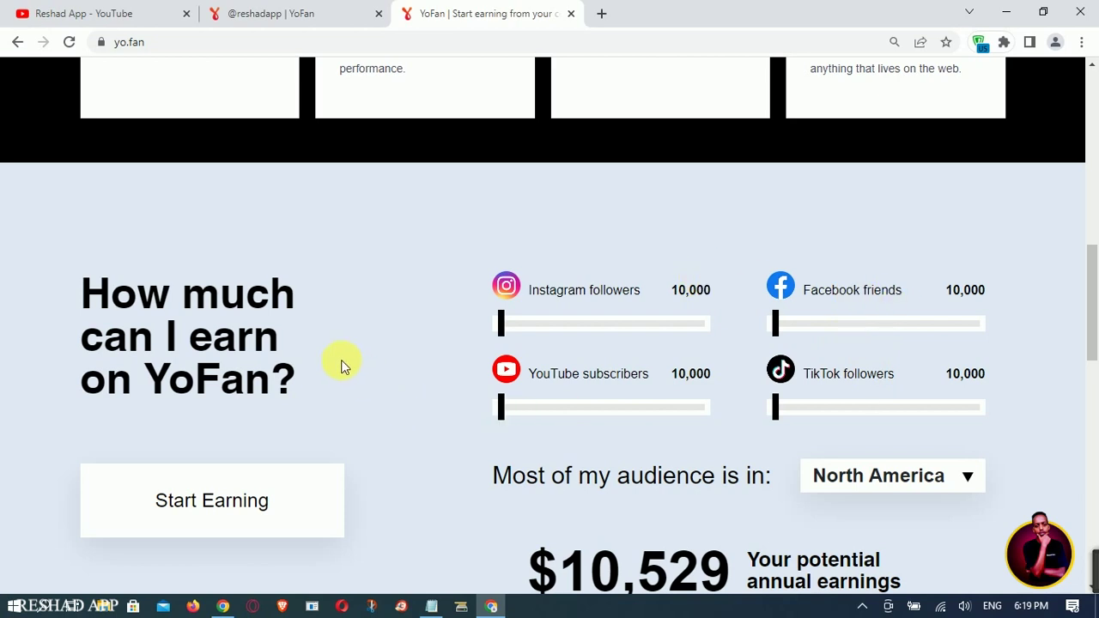
# Compare the features of the Basic and Verified profiles, including earning from Google AdSense
pyautogui.scroll(-7, 283, 365)
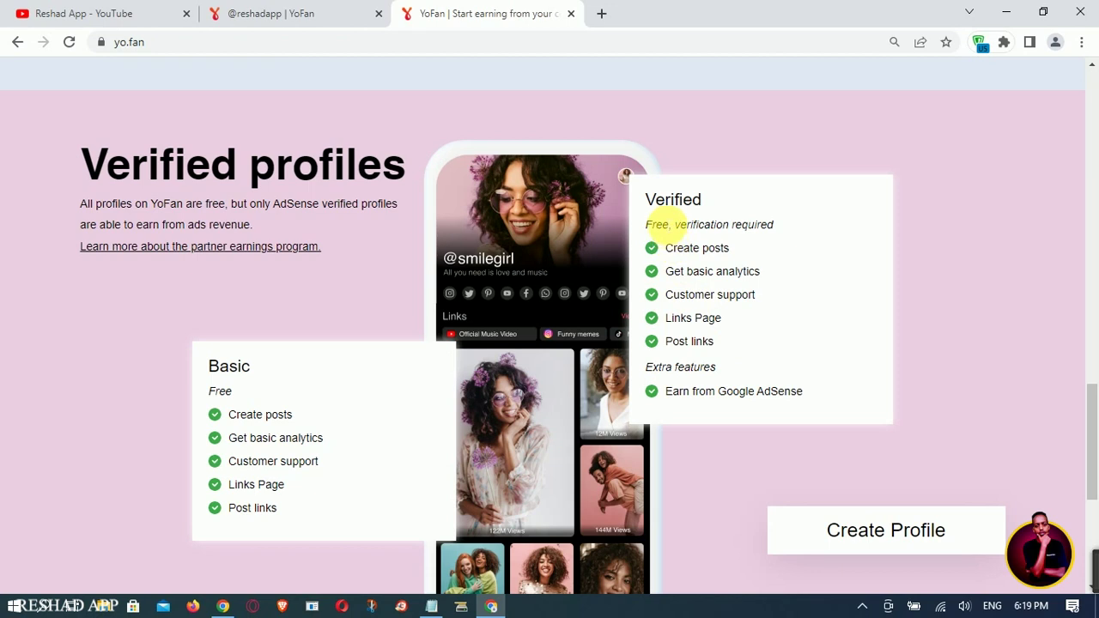
pyautogui.moveTo(645, 200); pyautogui.dragTo(711, 201)
pyautogui.click(711, 211)
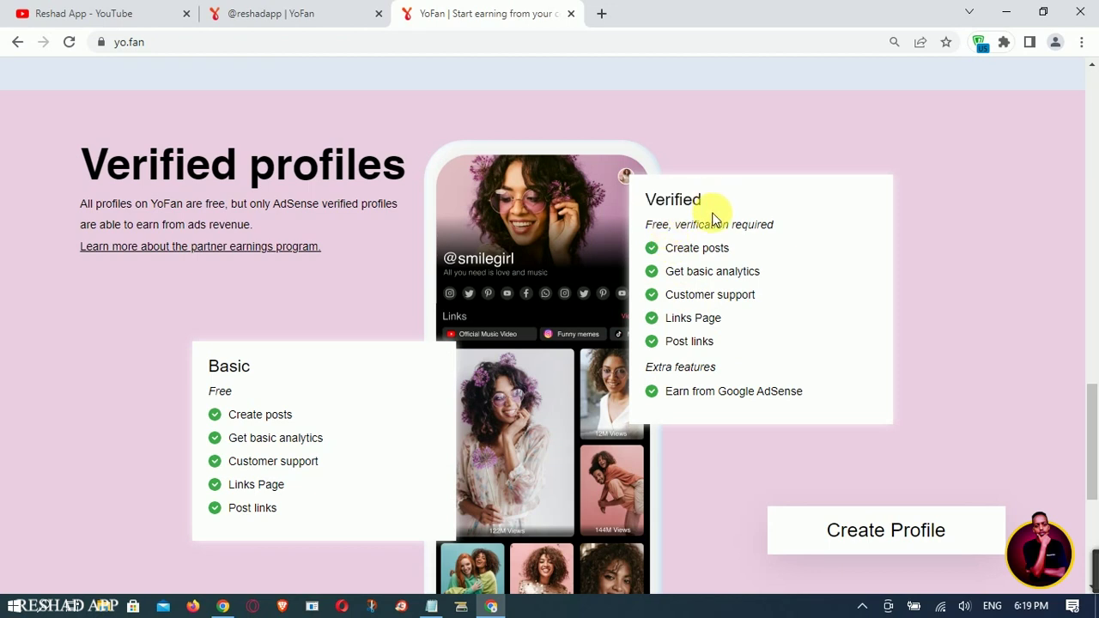
pyautogui.moveTo(252, 369); pyautogui.dragTo(208, 367)
pyautogui.click(243, 370)
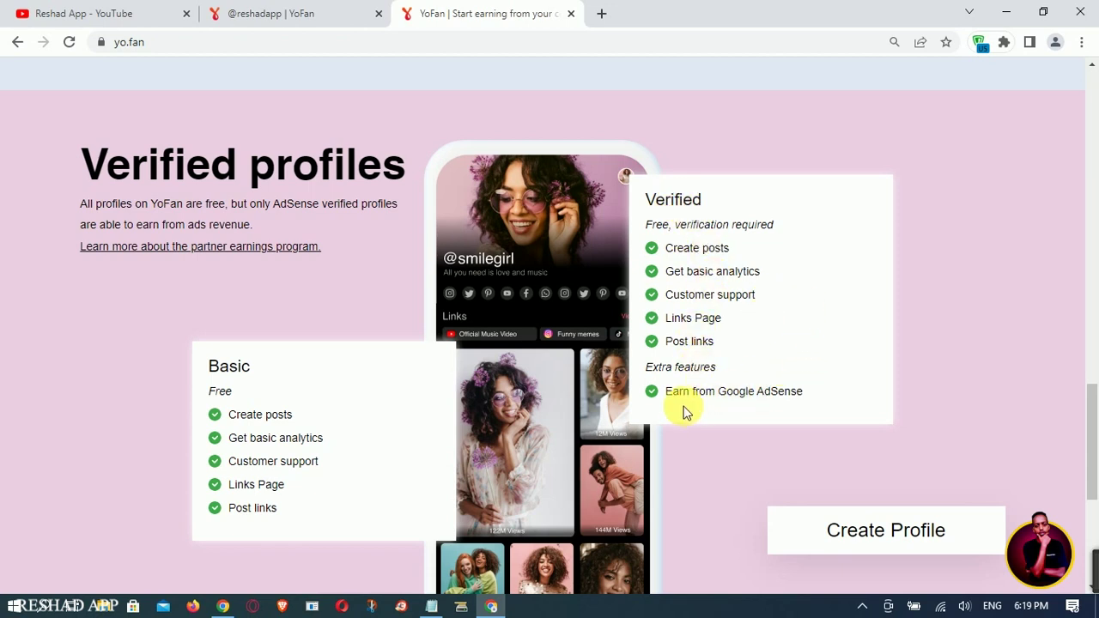
pyautogui.moveTo(691, 394); pyautogui.dragTo(788, 402)
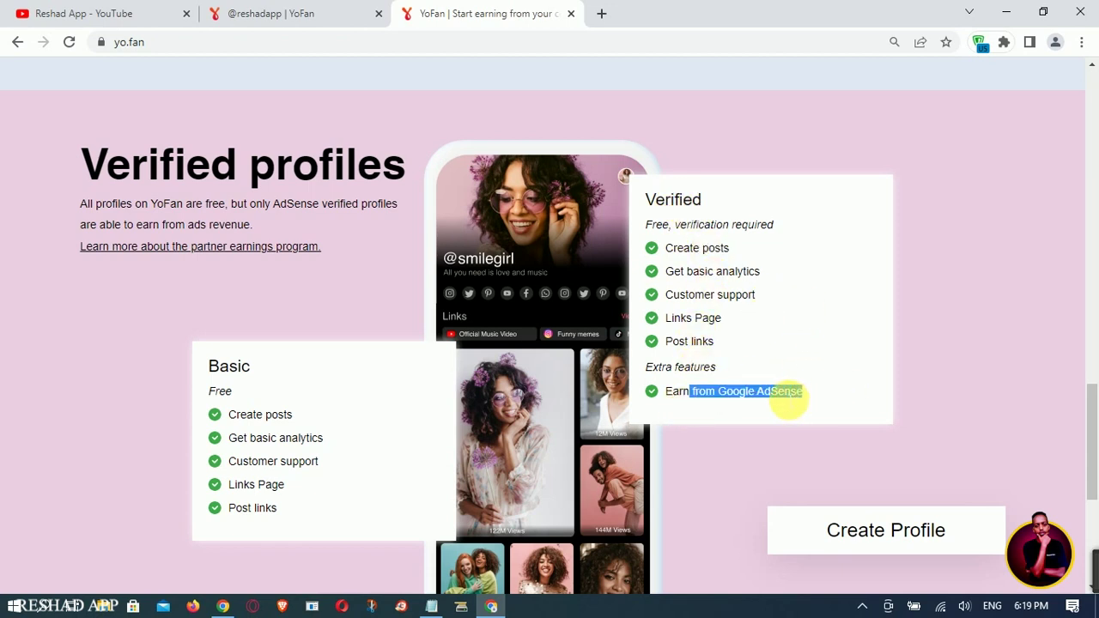
pyautogui.click(786, 400)
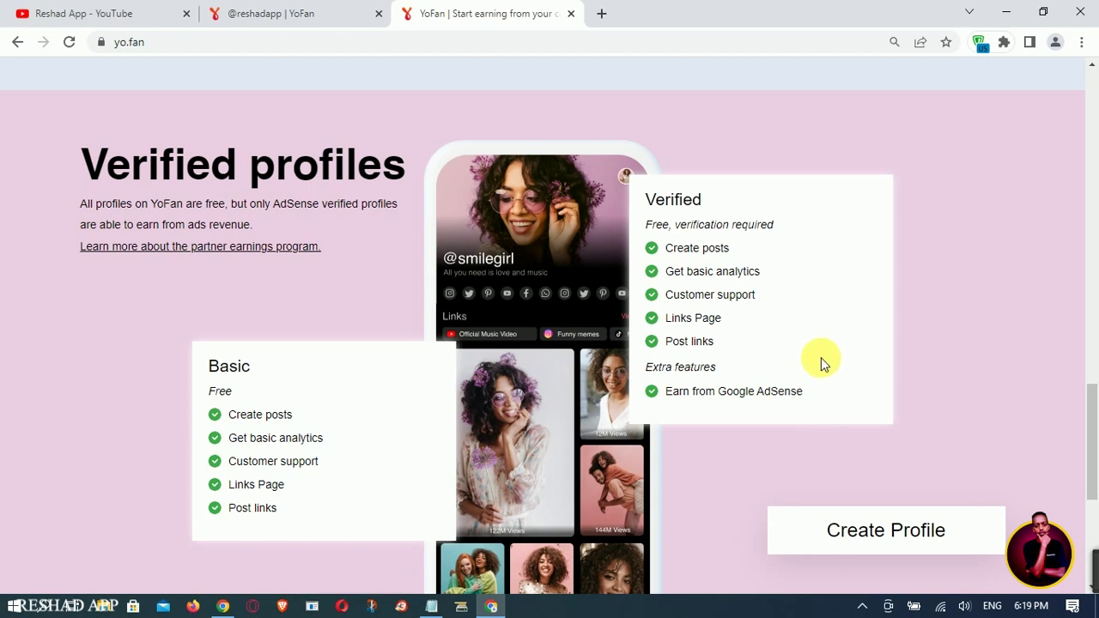
pyautogui.moveTo(692, 394); pyautogui.dragTo(807, 397)
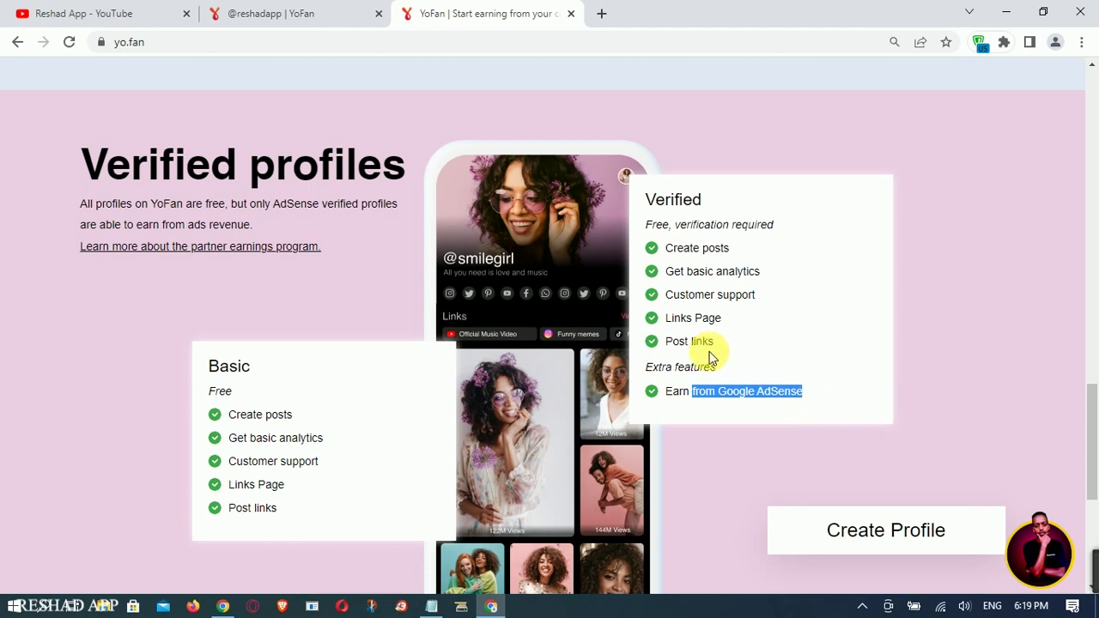
pyautogui.click(680, 344)
pyautogui.moveTo(678, 344); pyautogui.dragTo(712, 321)
pyautogui.click(731, 279)
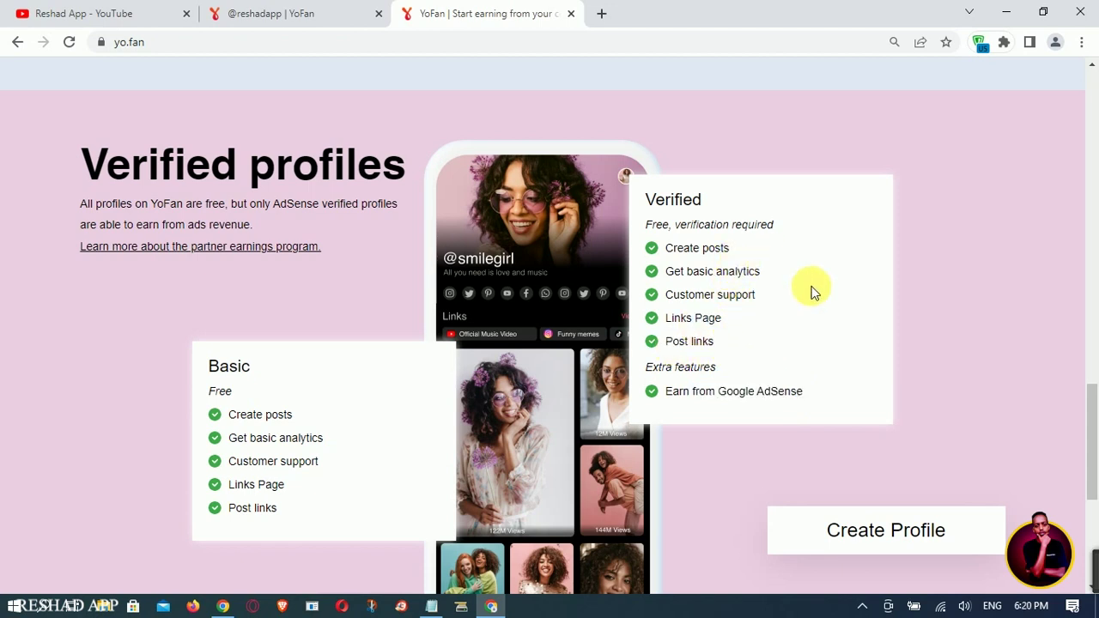
# Look over the YoFan homepage's footer links, profile creation section and earnings calculator, ending at the introduction
pyautogui.scroll(-4, 837, 319)
pyautogui.scroll(-1, 777, 358)
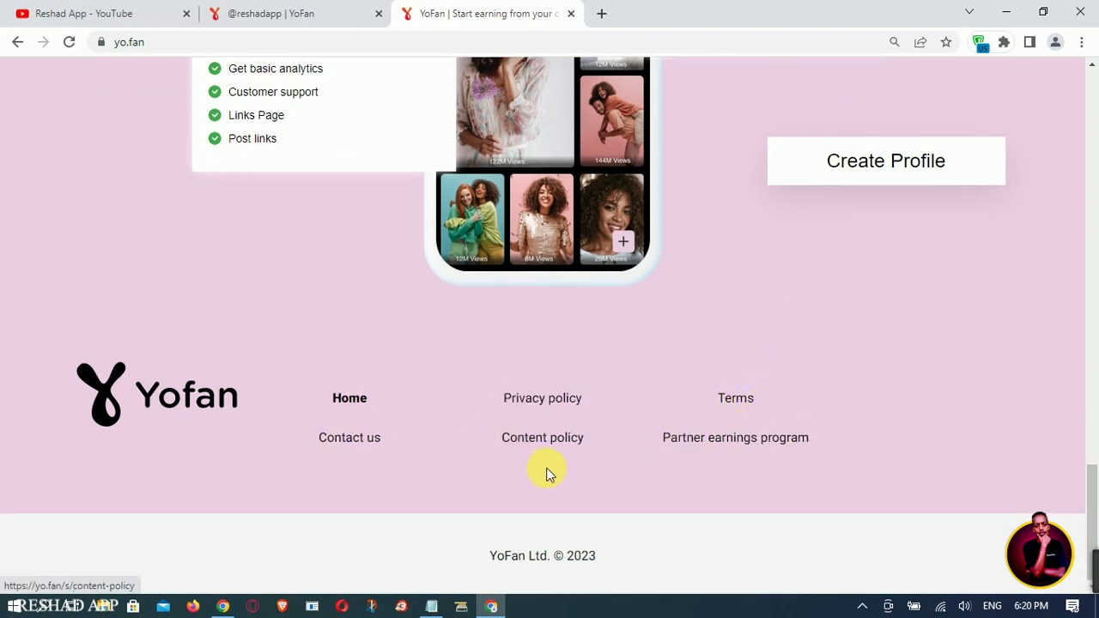
pyautogui.scroll(4, 873, 438)
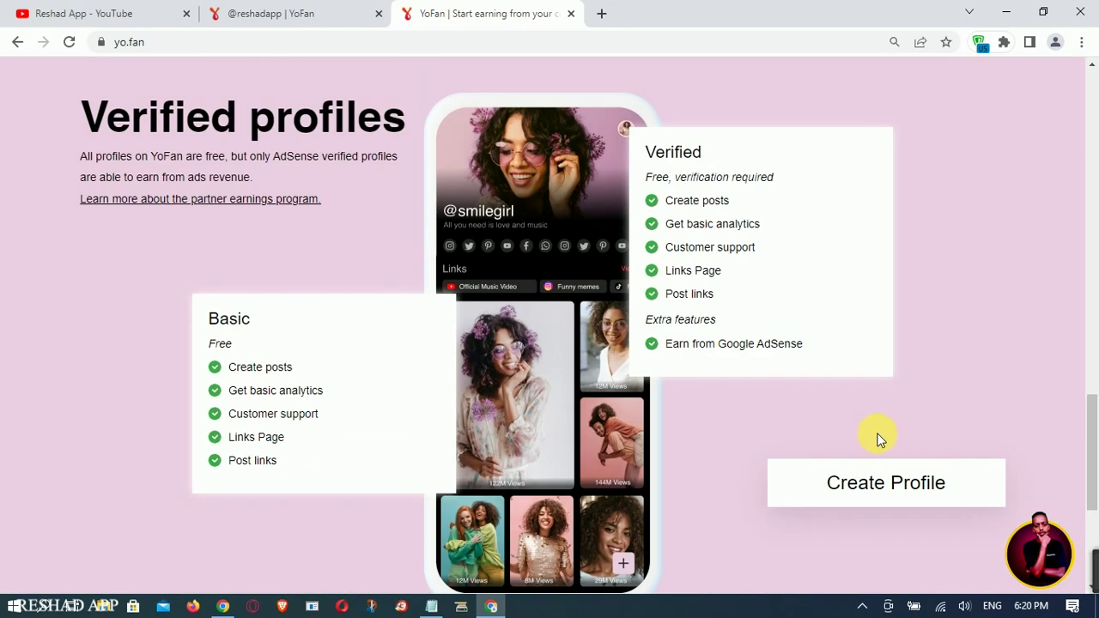
pyautogui.scroll(4, 881, 427)
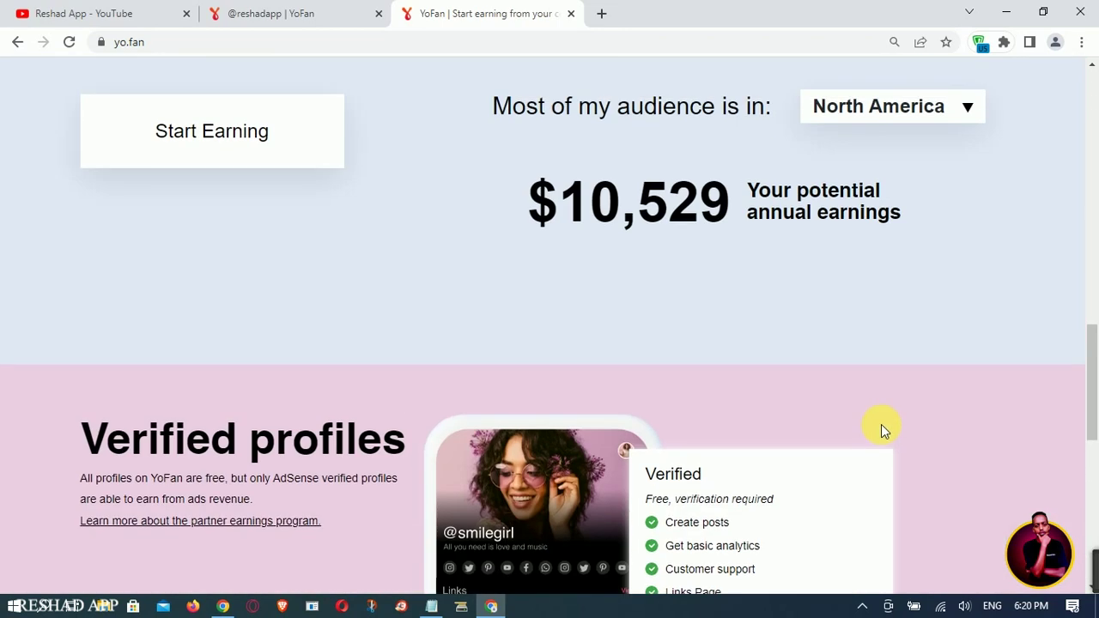
pyautogui.scroll(4, 881, 424)
pyautogui.scroll(-9, 877, 415)
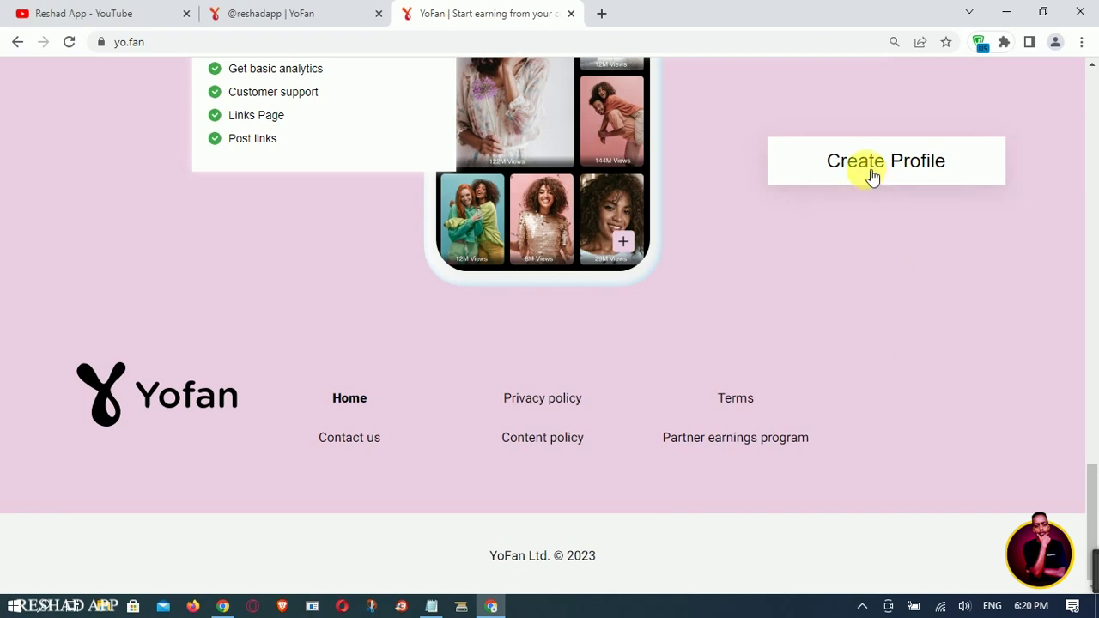
pyautogui.scroll(4, 816, 234)
pyautogui.scroll(4, 815, 233)
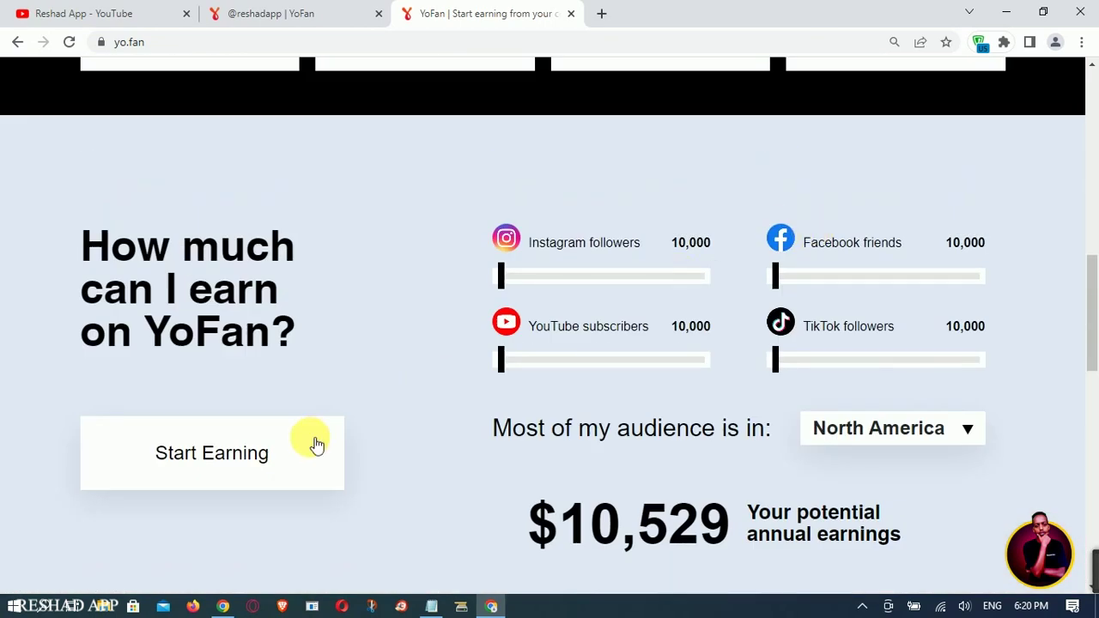
pyautogui.scroll(4, 251, 452)
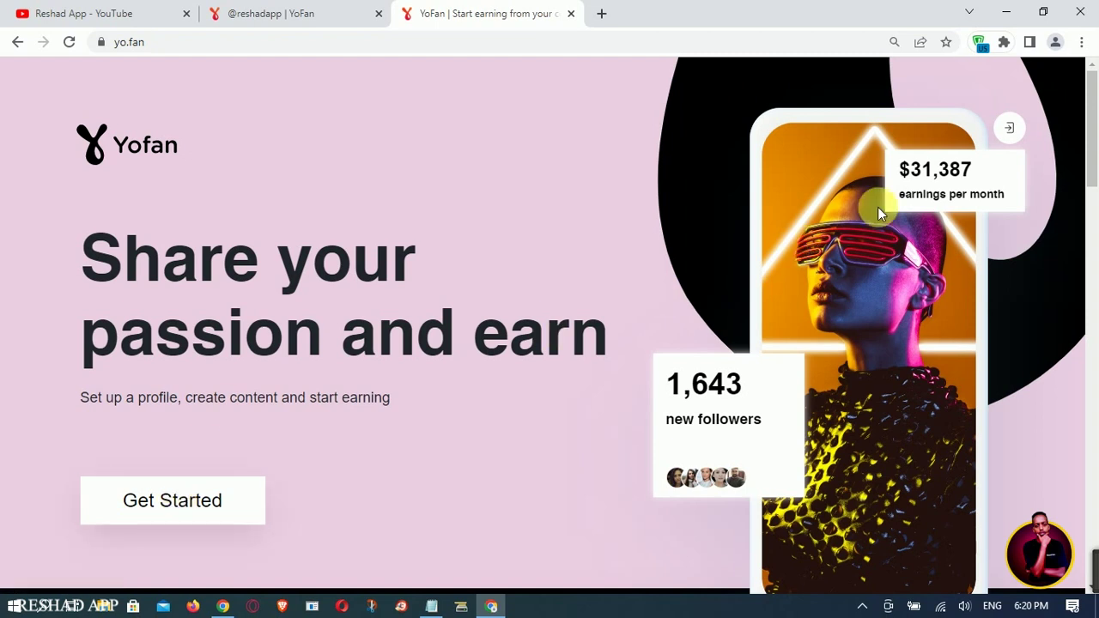
# Look at the YoFan login page, return to the homepage and open the sign-up page
pyautogui.click(1020, 127)
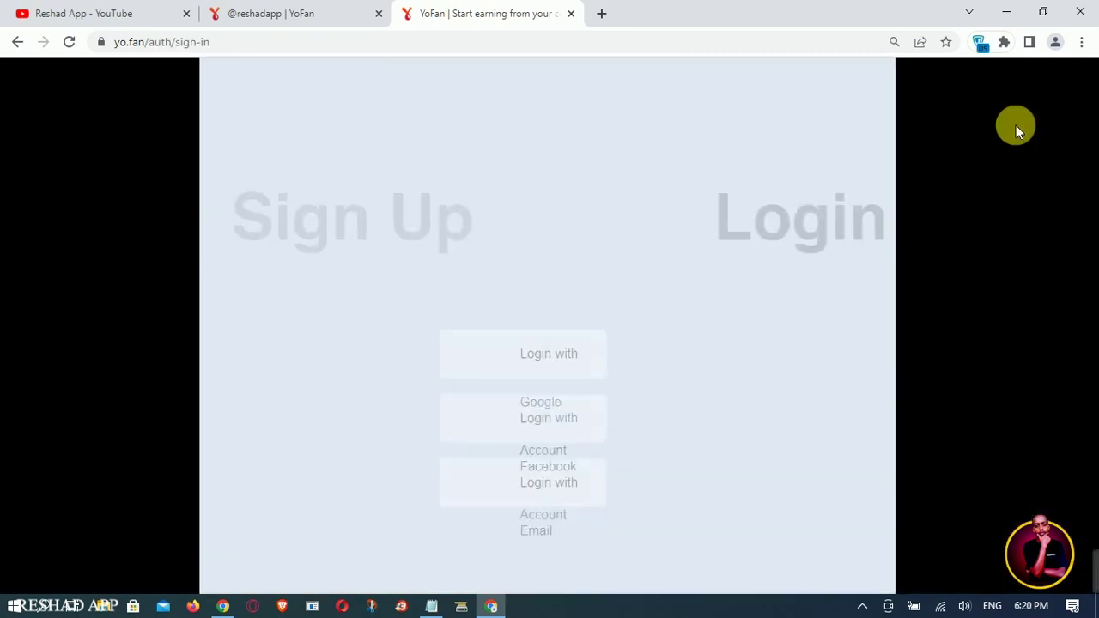
pyautogui.click(17, 41)
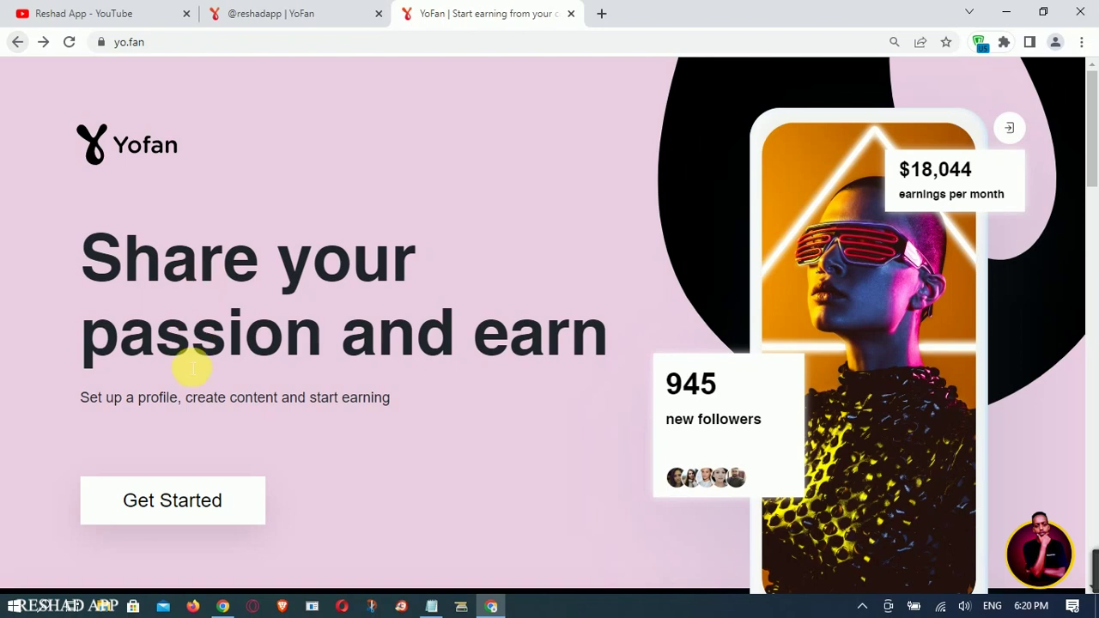
pyautogui.click(190, 500)
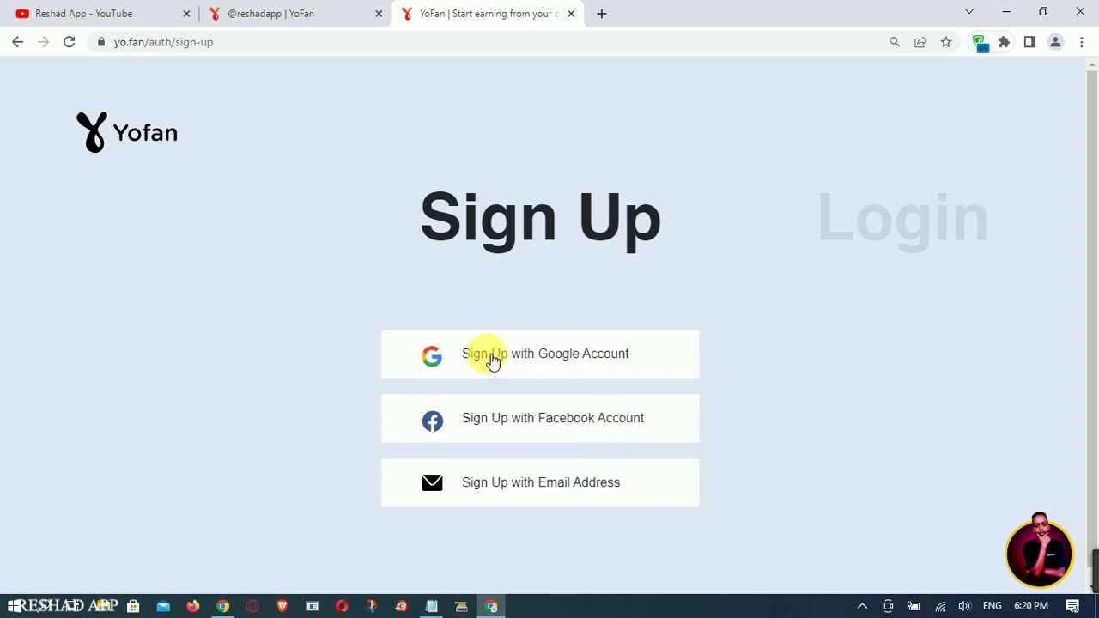
# Check the email sign-up form and try signing up with a Google account, then return to the sign-up options
pyautogui.click(559, 480)
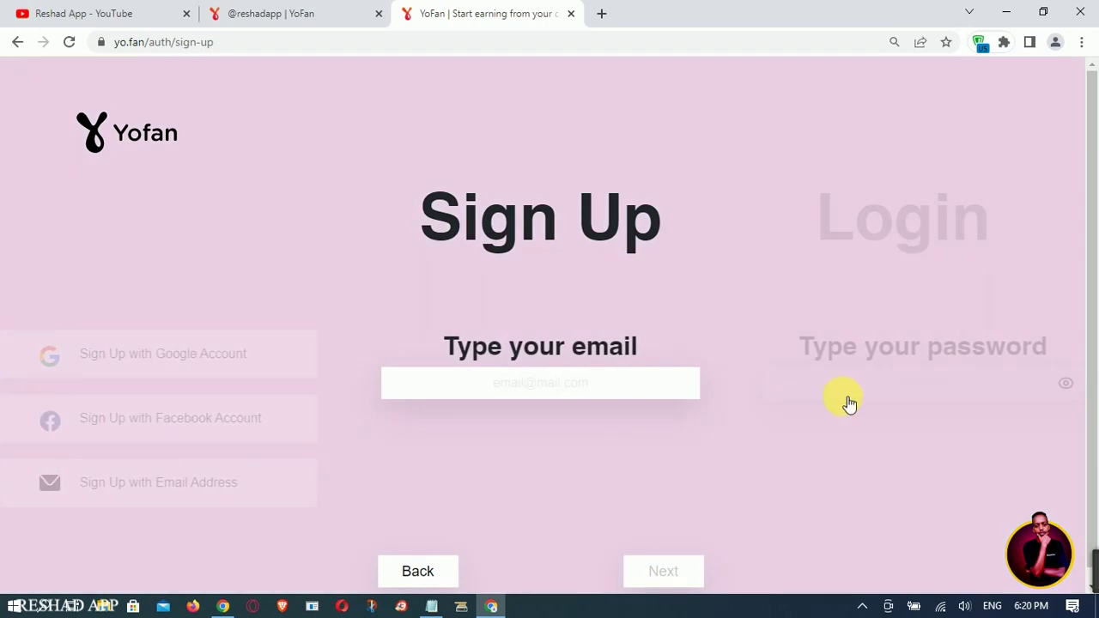
pyautogui.click(442, 562)
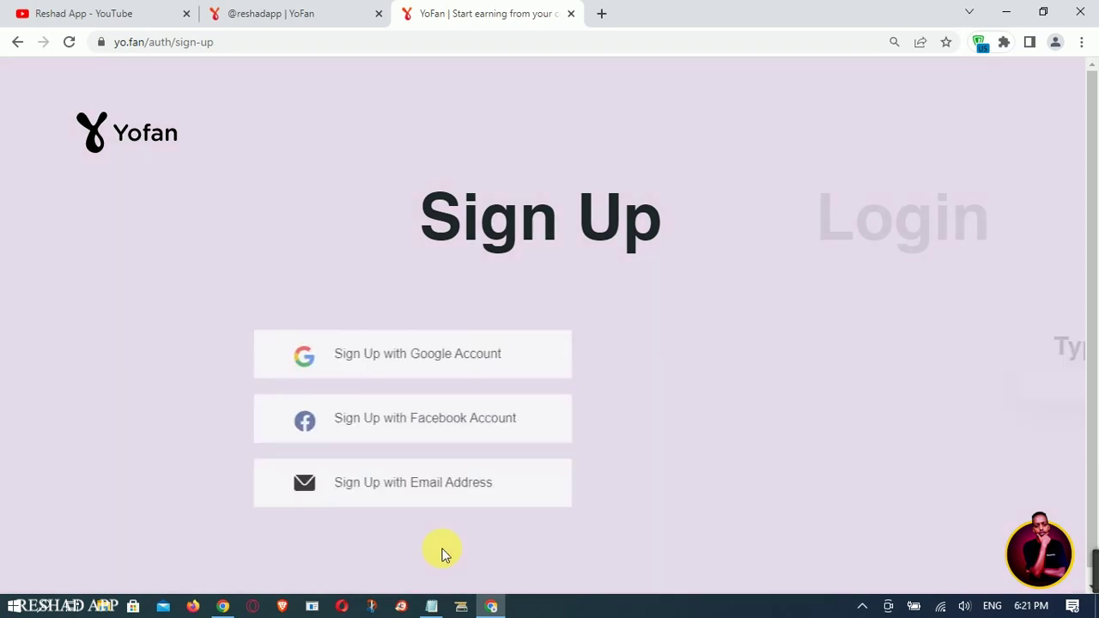
pyautogui.click(525, 350)
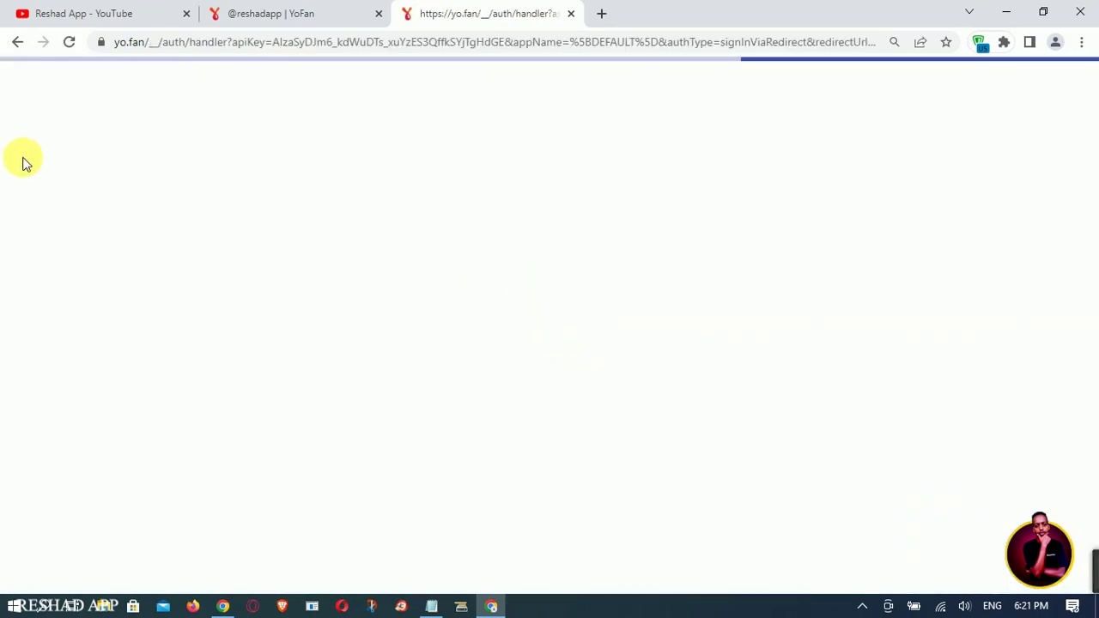
pyautogui.click(14, 42)
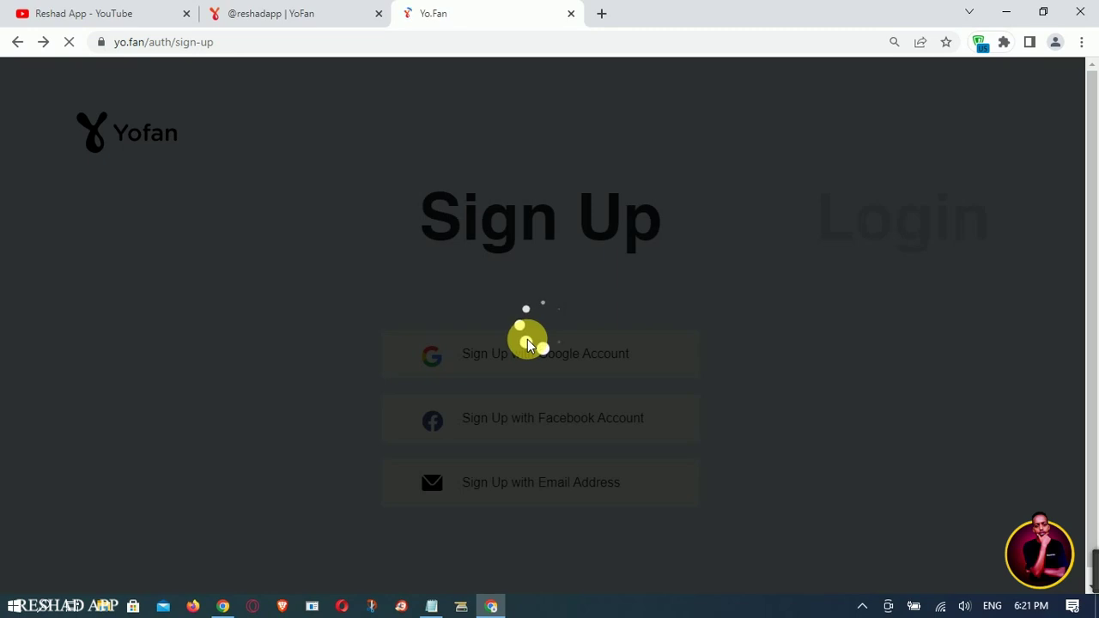
pyautogui.click(68, 42)
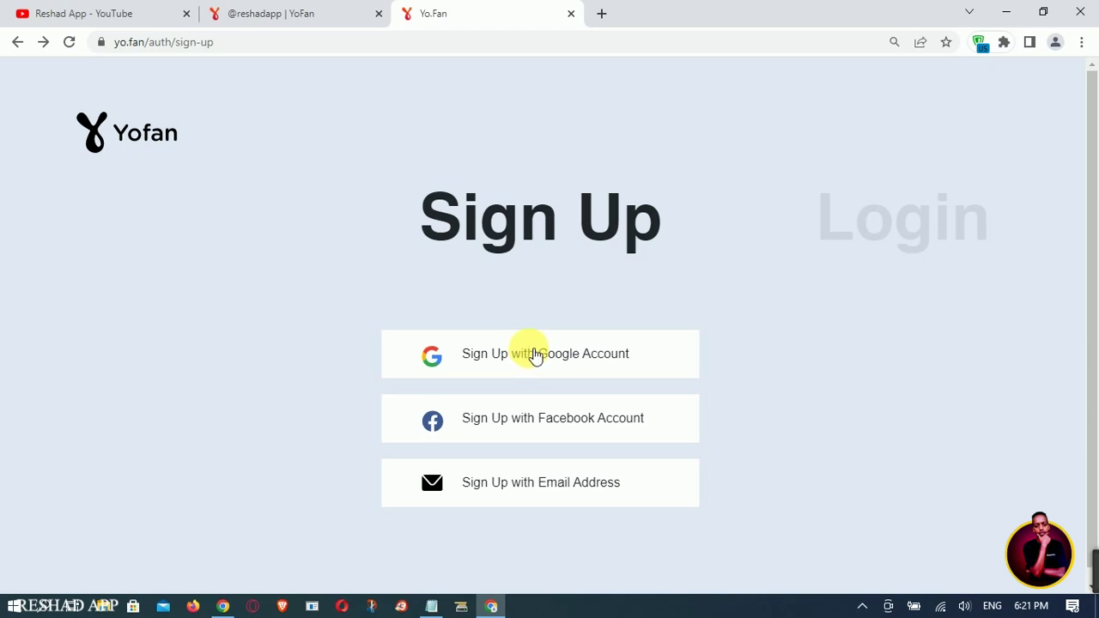
# Check the YoFan homepage in a smaller browser window, and reopen the sign-up page at full window size
pyautogui.click(1044, 13)
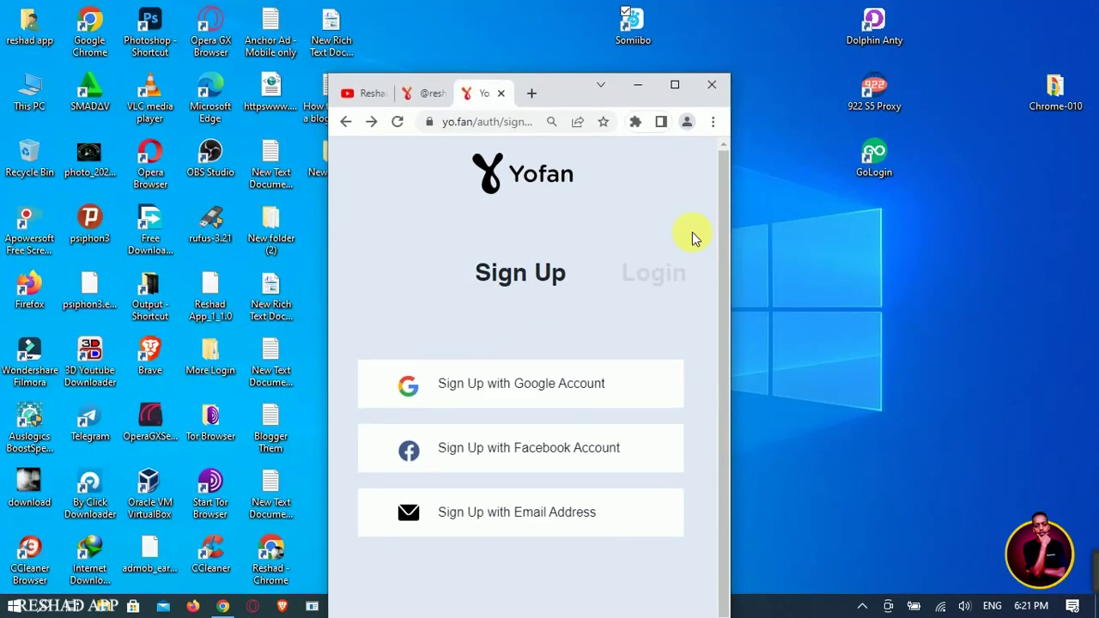
pyautogui.scroll(-1, 519, 281)
pyautogui.scroll(1, 512, 232)
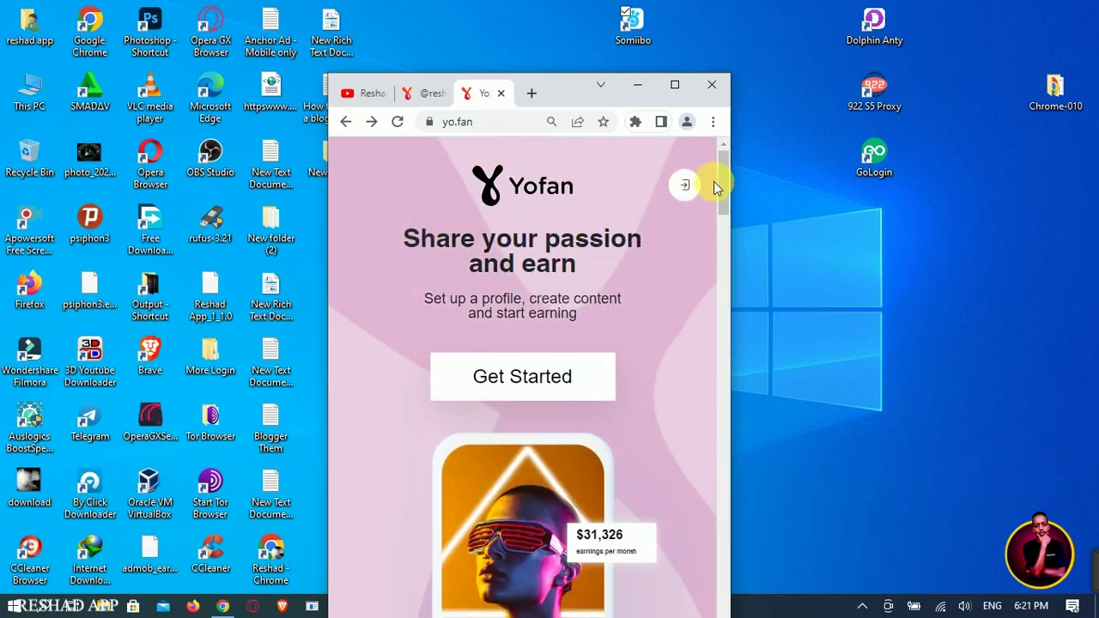
pyautogui.scroll(-10, 394, 288)
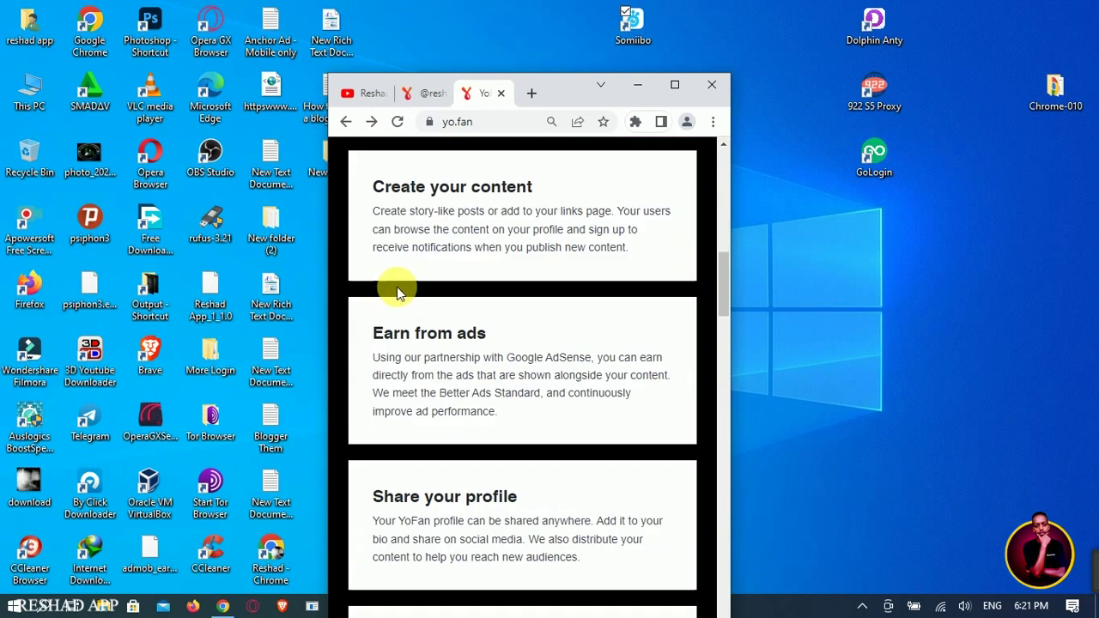
pyautogui.scroll(10, 397, 286)
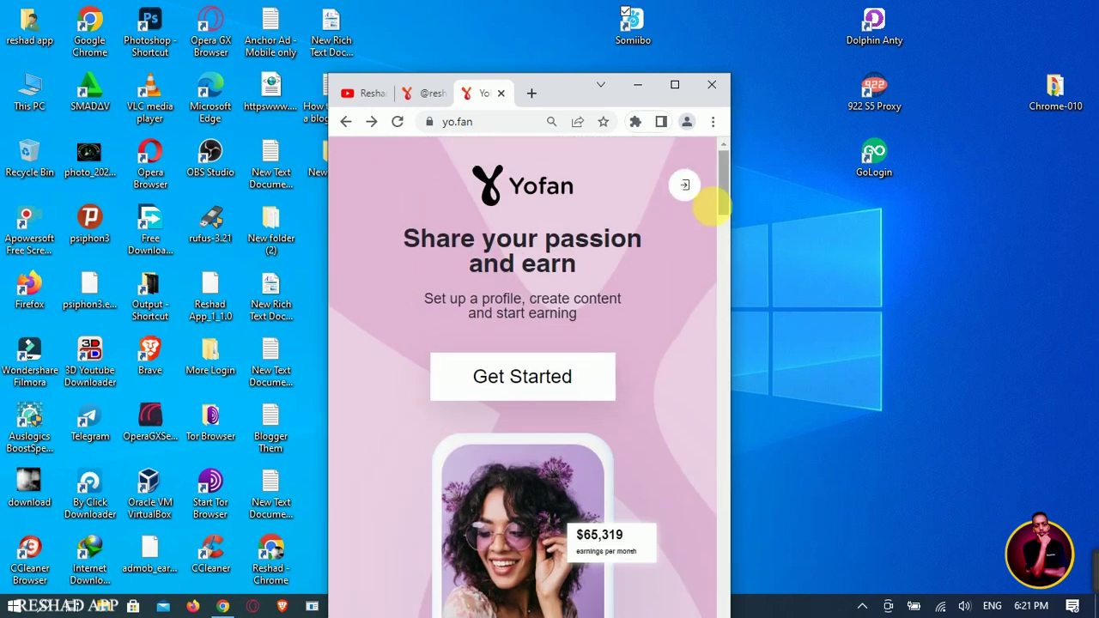
pyautogui.click(524, 386)
pyautogui.click(675, 84)
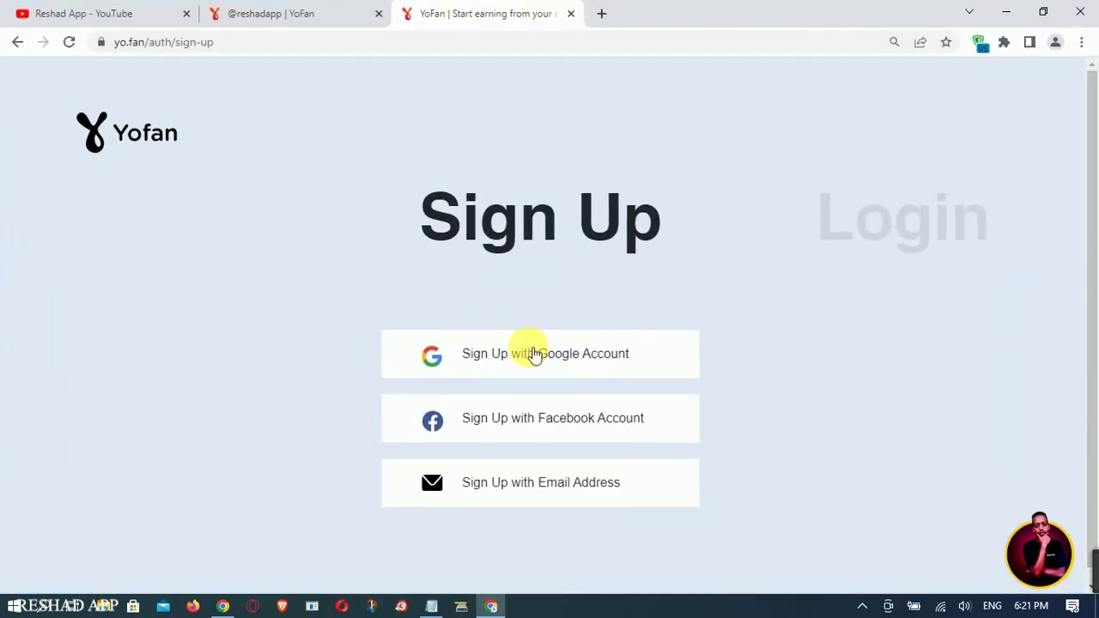
# Try the Google account sign-up again and go back to the reloaded sign-up options
pyautogui.click(505, 360)
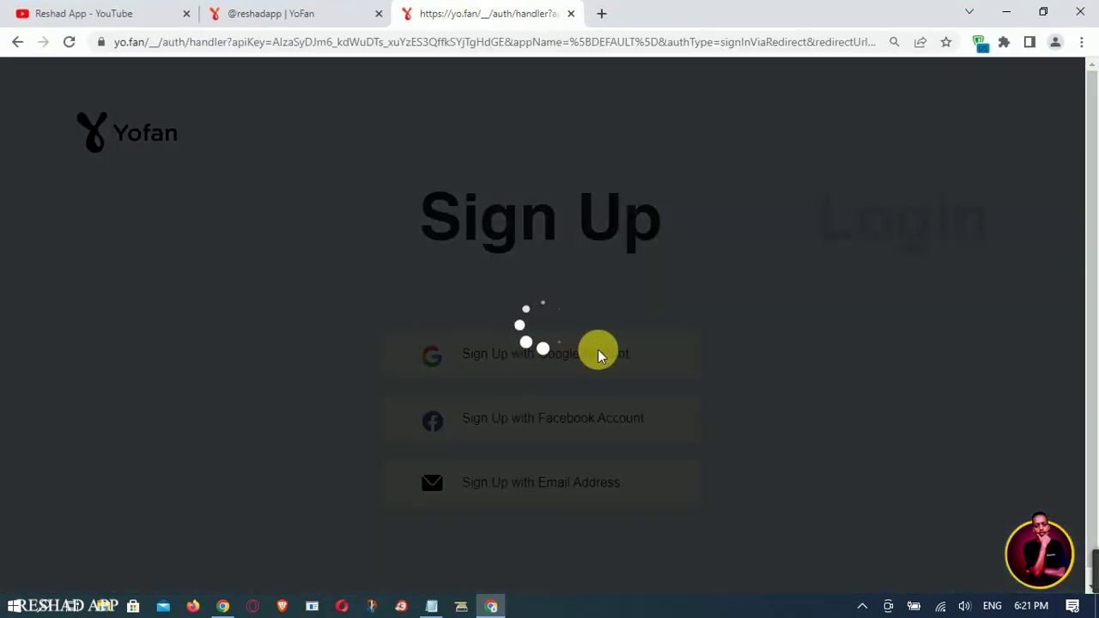
pyautogui.click(20, 42)
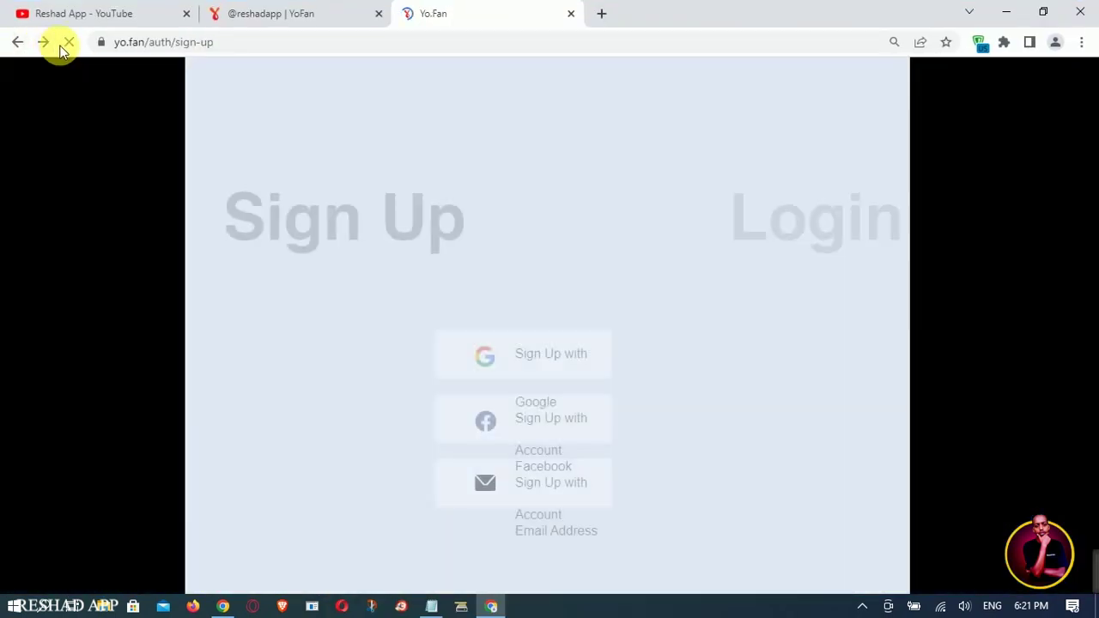
pyautogui.click(69, 42)
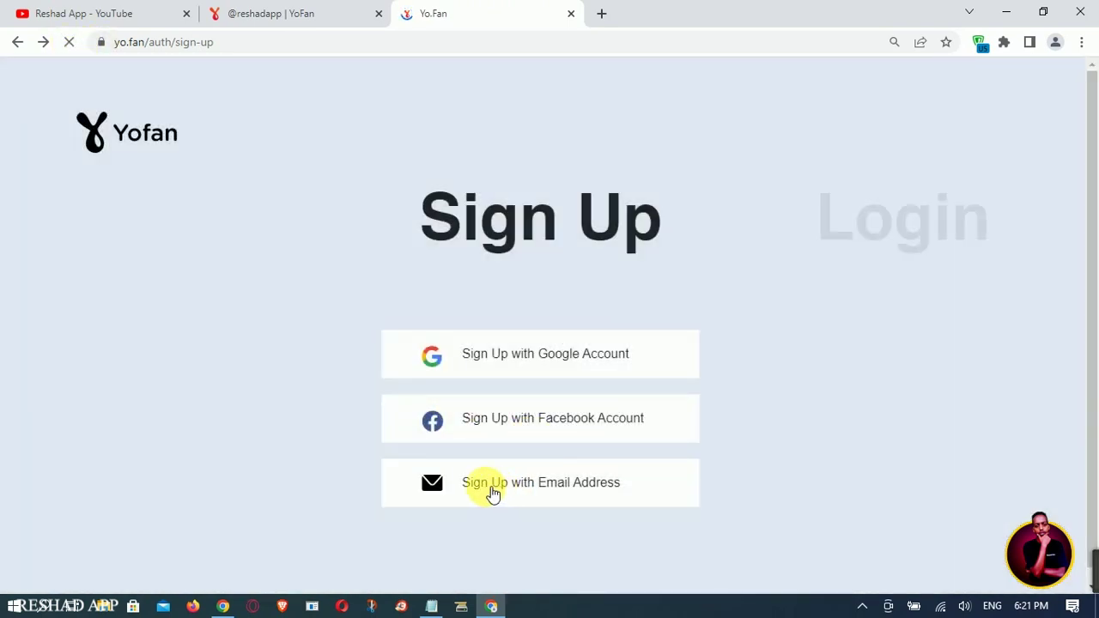
# Choose sign-up with an email address, and copy the account's email address from the Gmail window
pyautogui.click(552, 500)
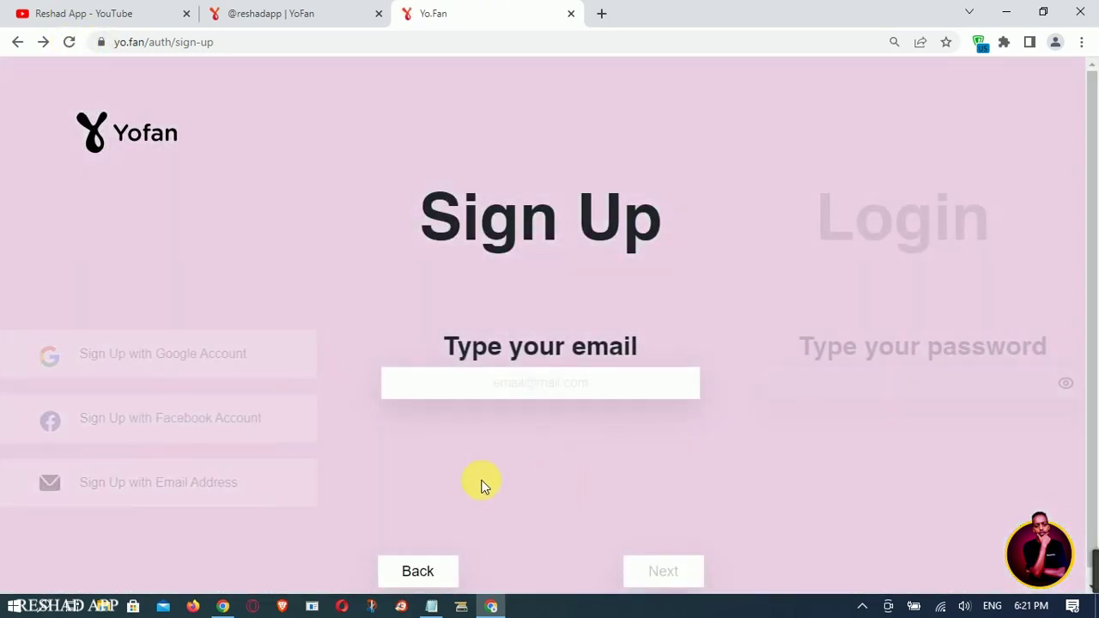
pyautogui.click(222, 606)
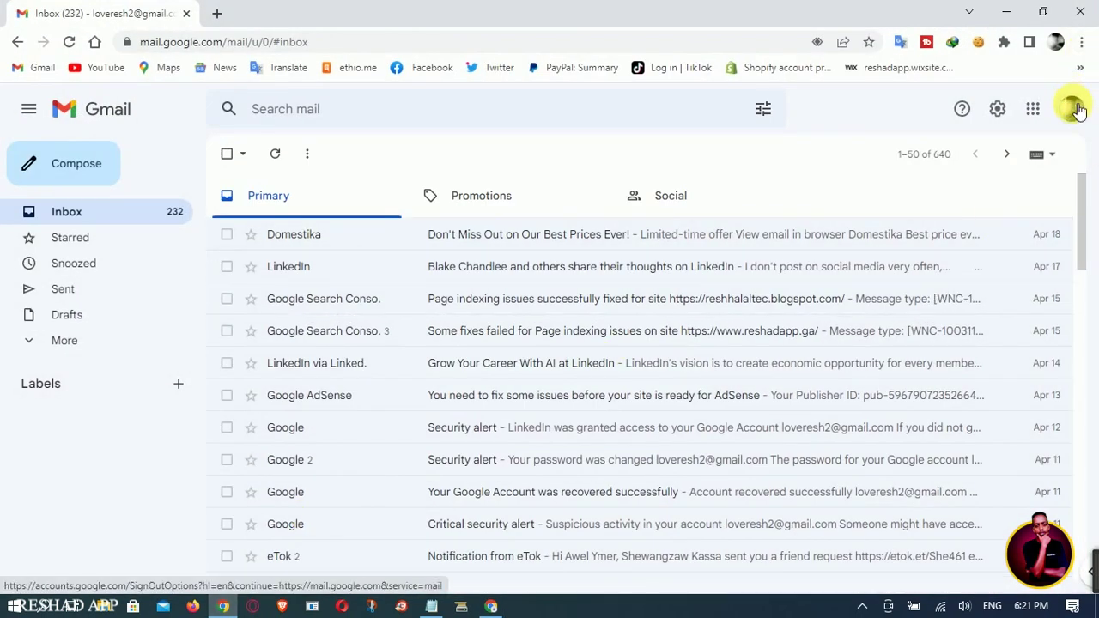
pyautogui.click(1073, 109)
pyautogui.tripleClick(922, 190)
pyautogui.rightClick(924, 194)
pyautogui.click(927, 203)
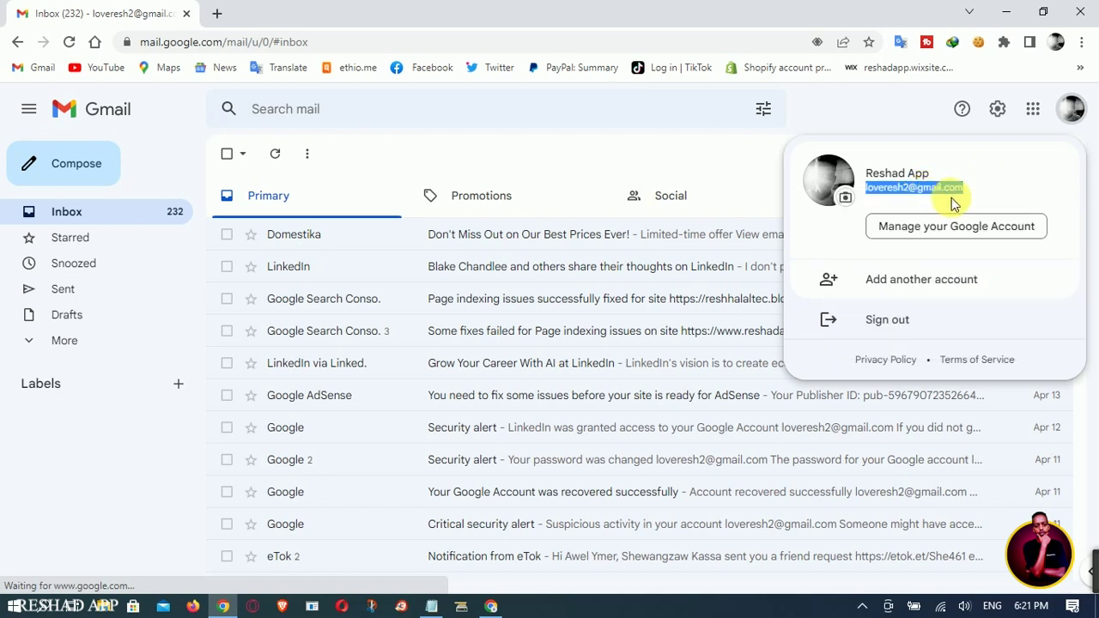
pyautogui.click(1009, 12)
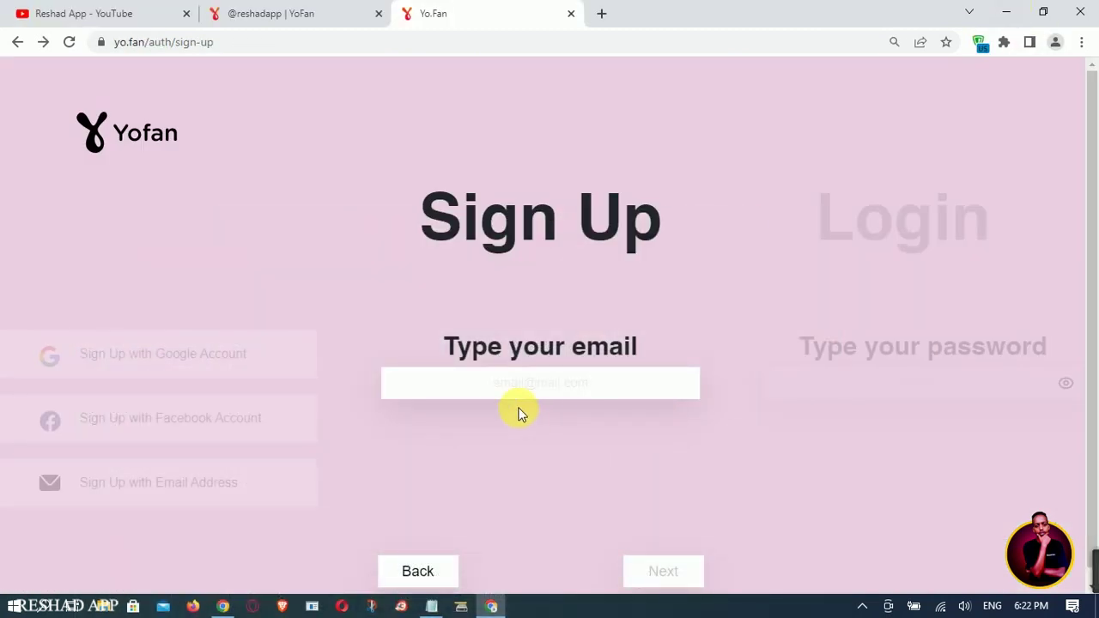
# Fill in the copied email address and the account password in the sign-up form, and continue to the profile name
pyautogui.click(558, 384)
pyautogui.hotkey('ctrl', 'v')
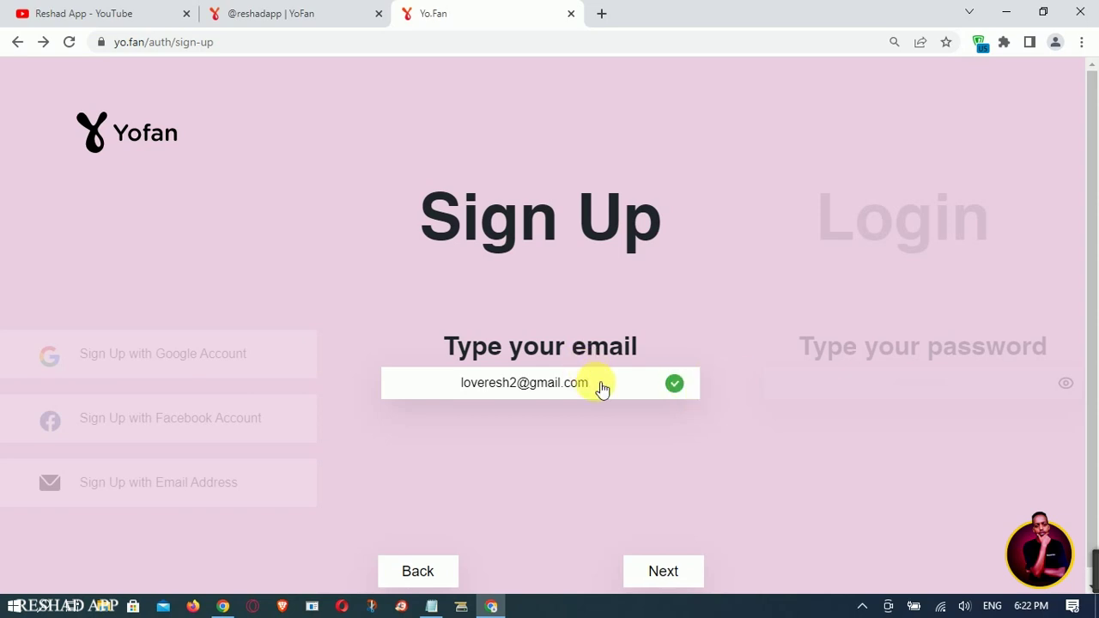
pyautogui.click(665, 574)
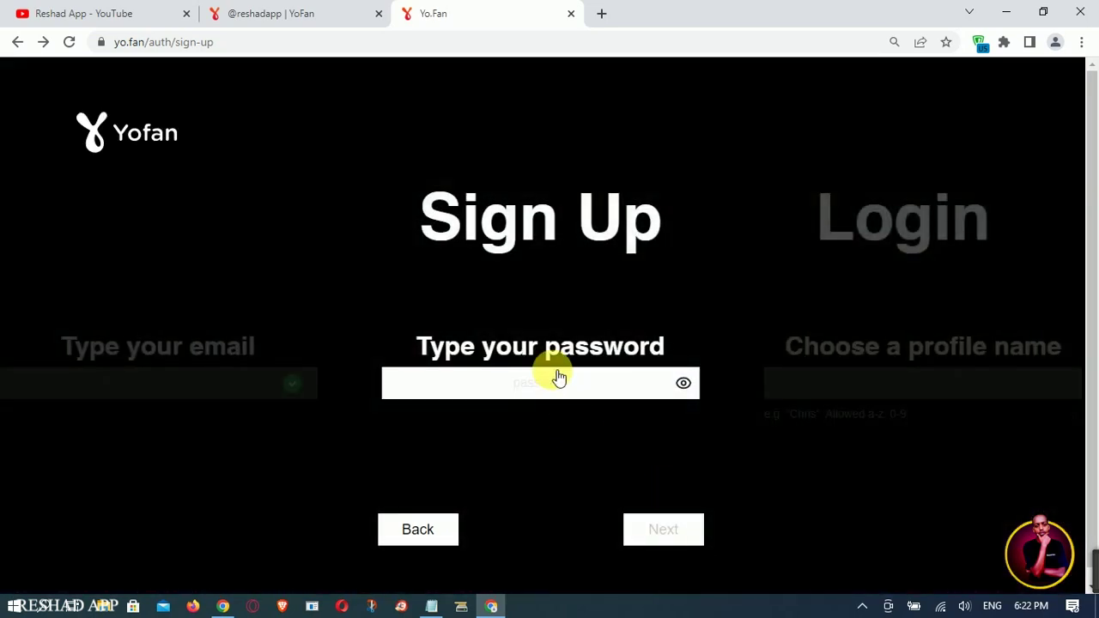
pyautogui.write('••')
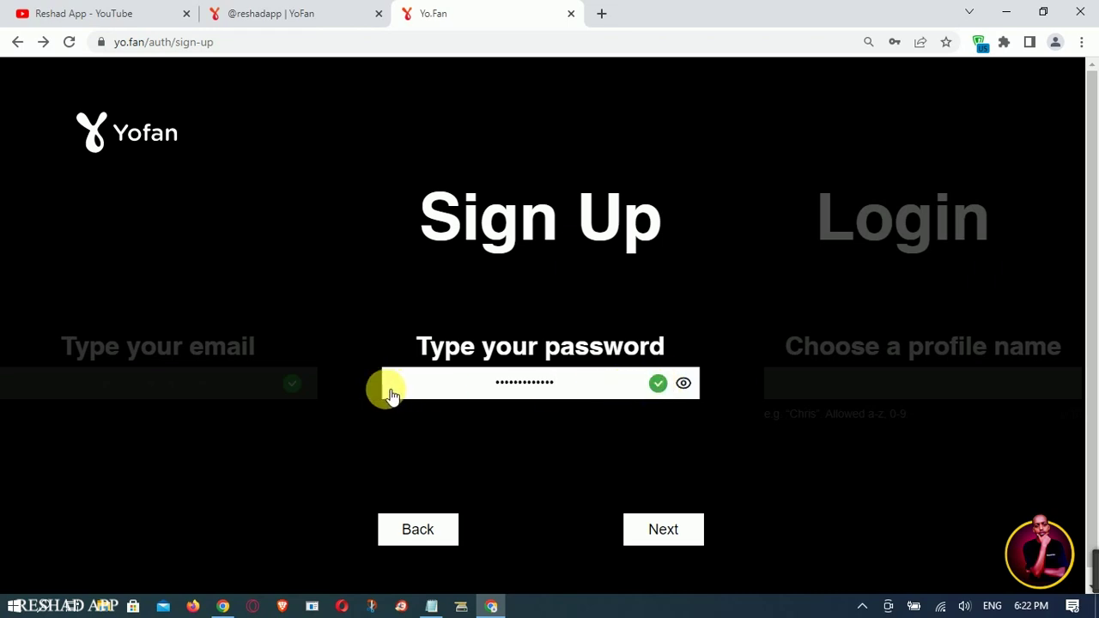
pyautogui.click(662, 529)
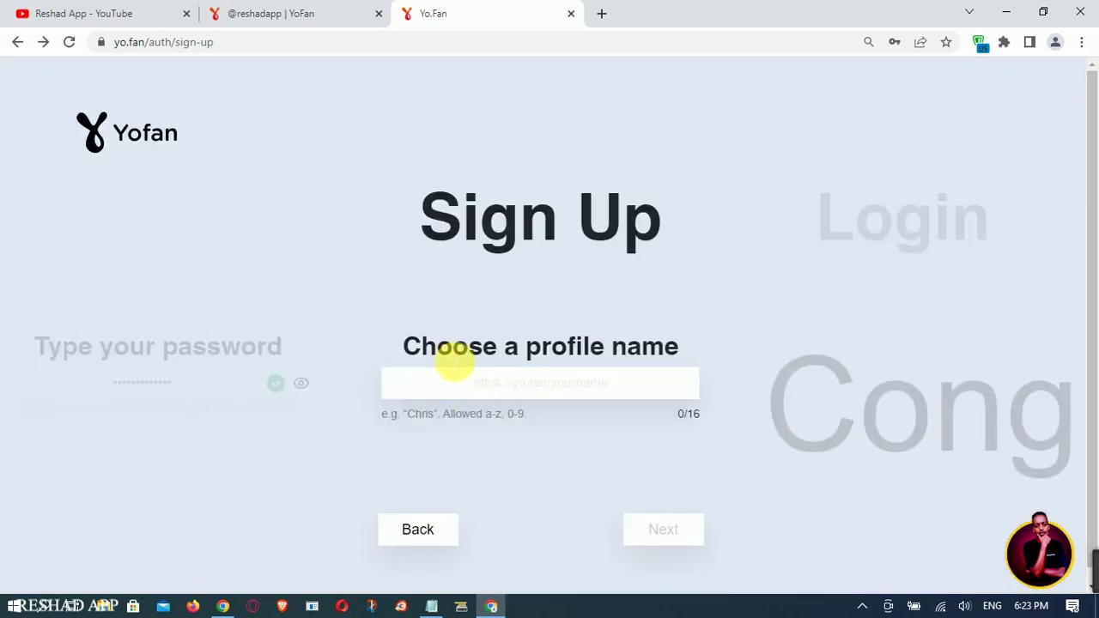
# Enter a profile name for the new account, replacing the first choice with a different variant of the owner's name
pyautogui.click(575, 387)
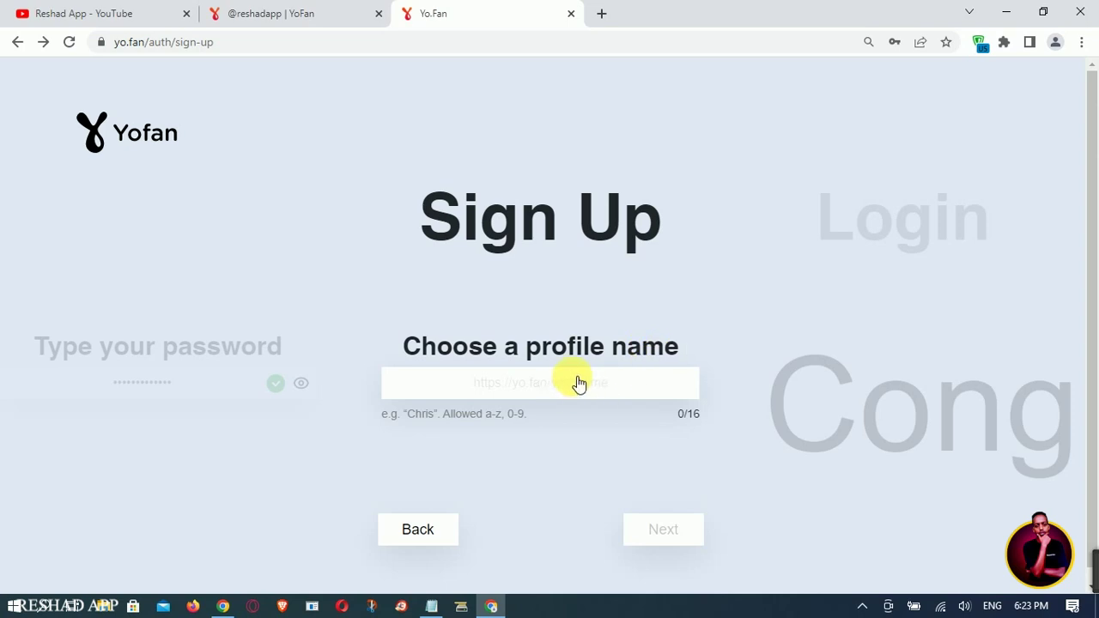
pyautogui.write('reshadapp')
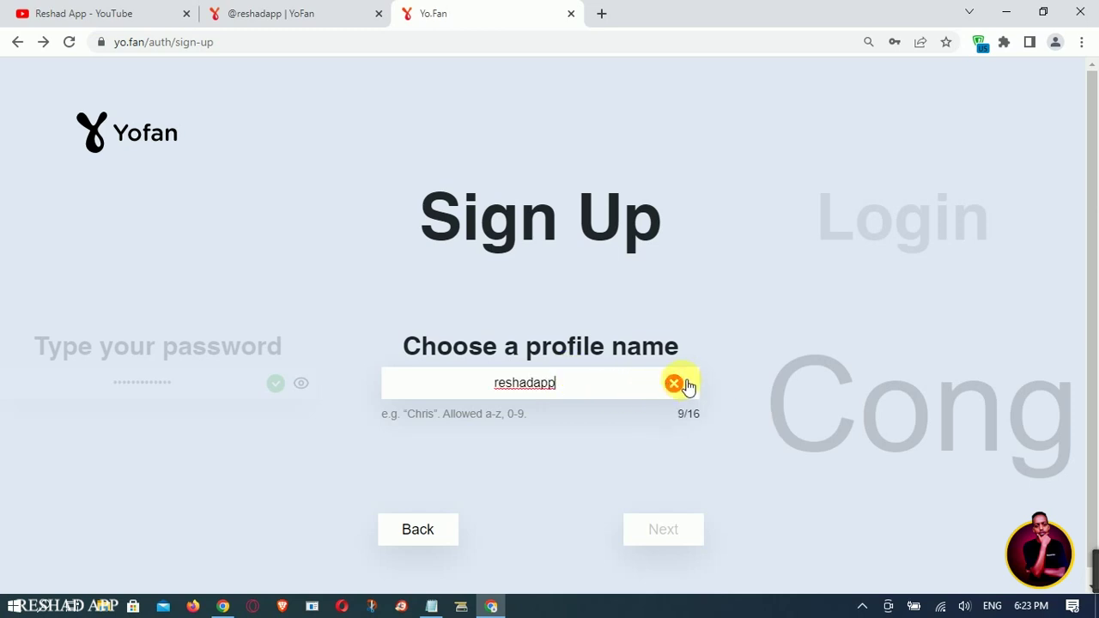
pyautogui.doubleClick(558, 390)
pyautogui.write('re')
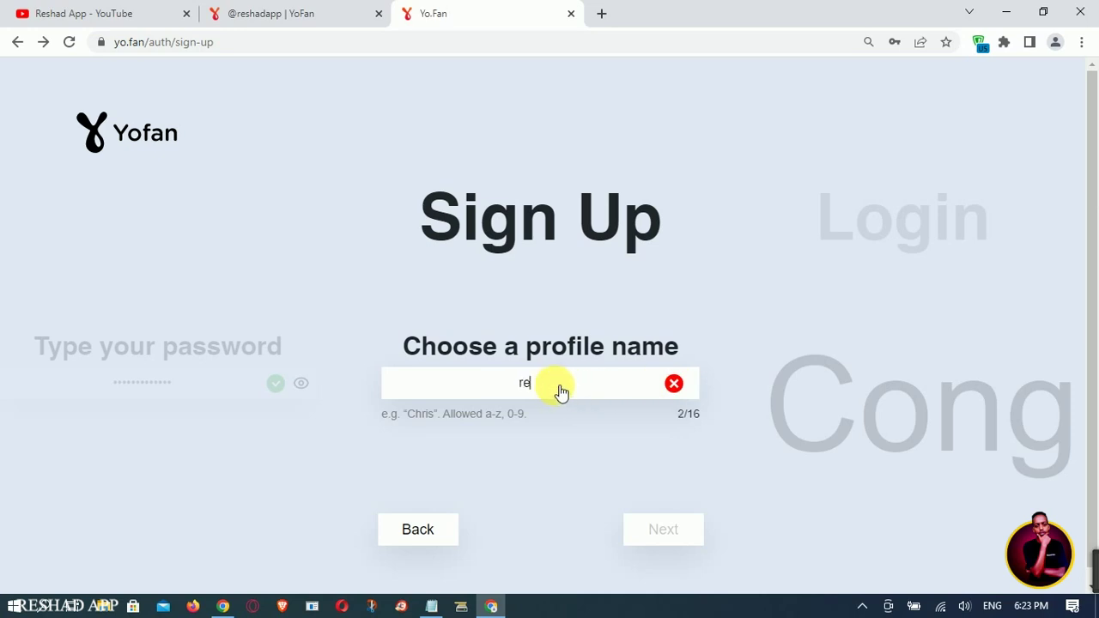
pyautogui.write('shresh')
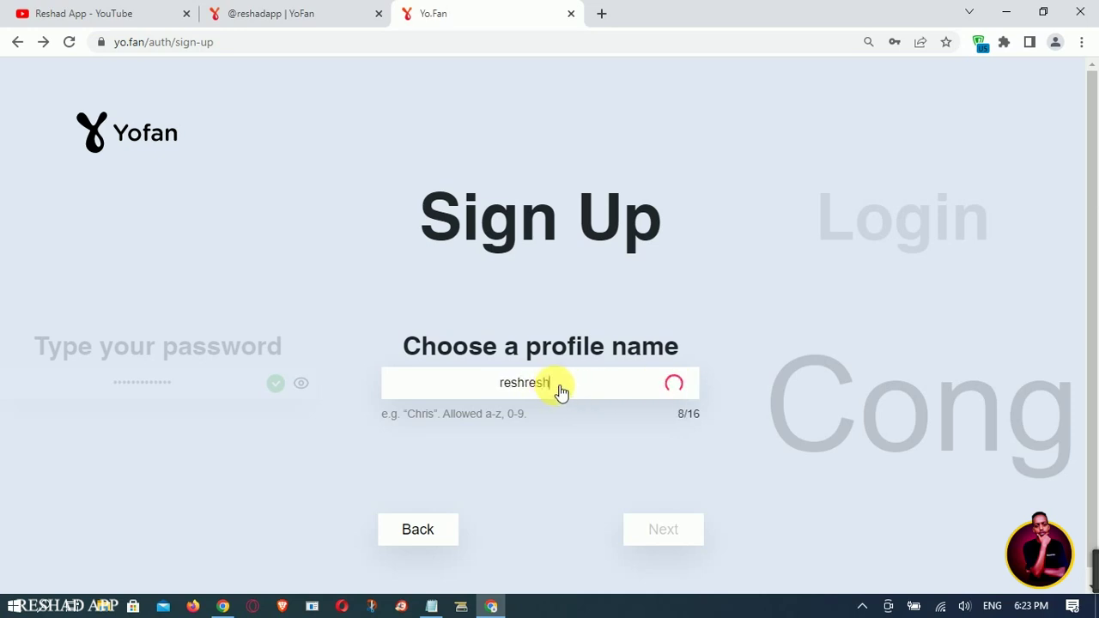
pyautogui.write('ad')
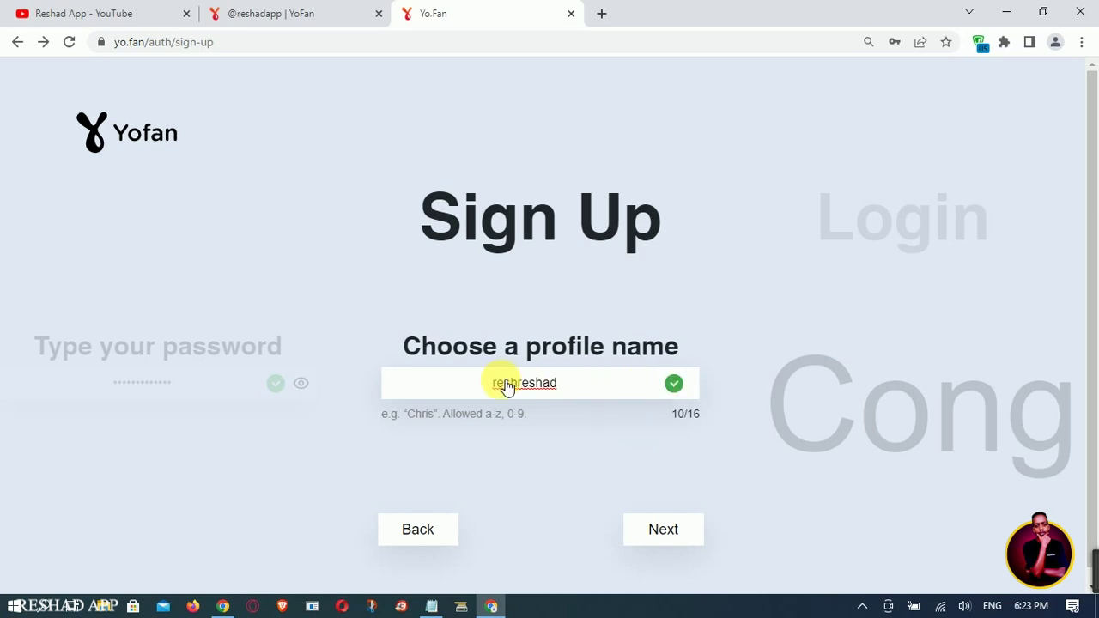
# Submit the chosen profile name to finish the sign-up, and decline saving the password in the browser
pyautogui.click(666, 530)
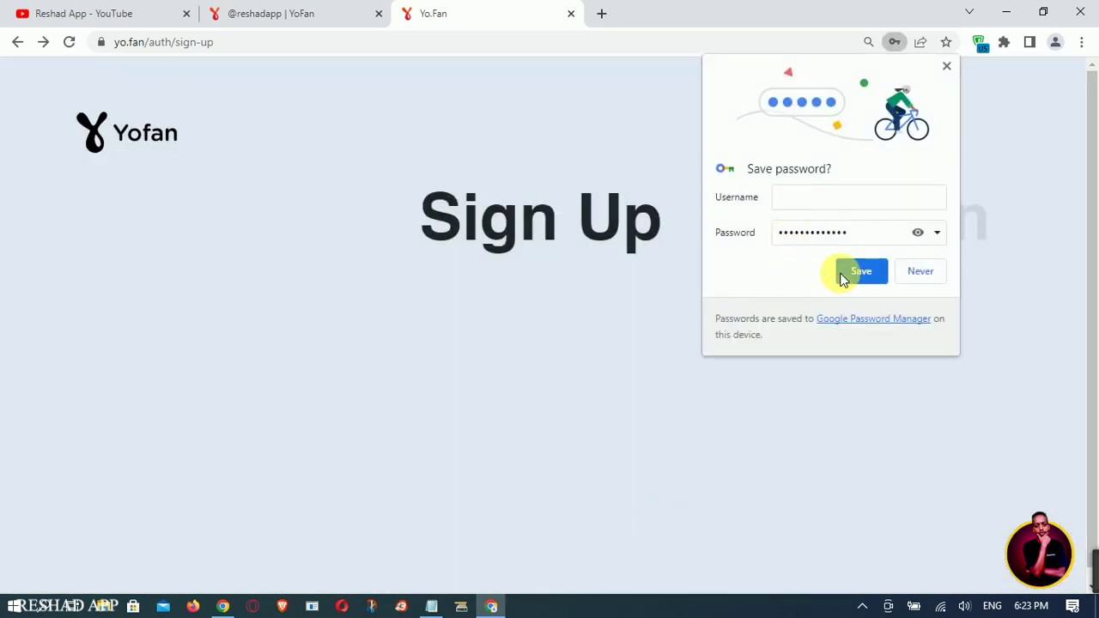
pyautogui.click(918, 273)
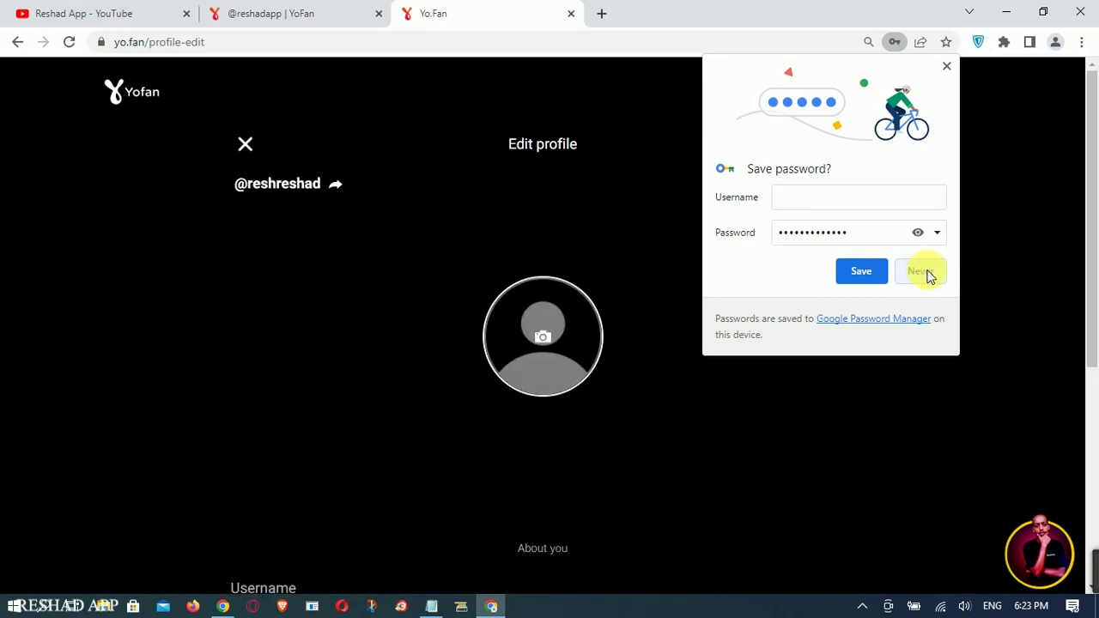
pyautogui.click(929, 271)
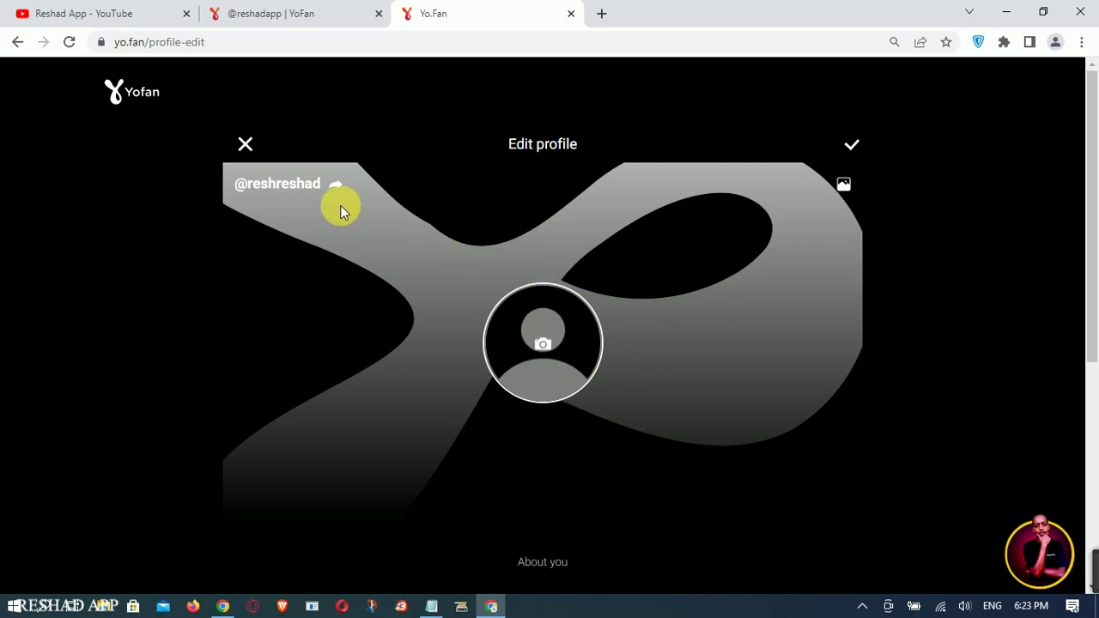
pyautogui.click(846, 185)
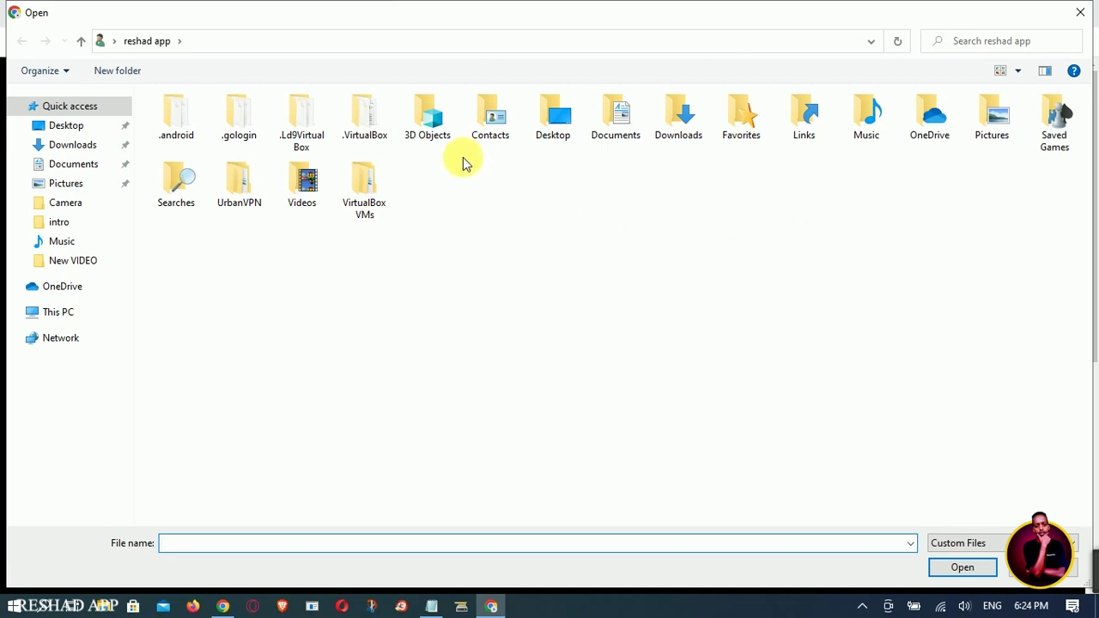
pyautogui.click(84, 191)
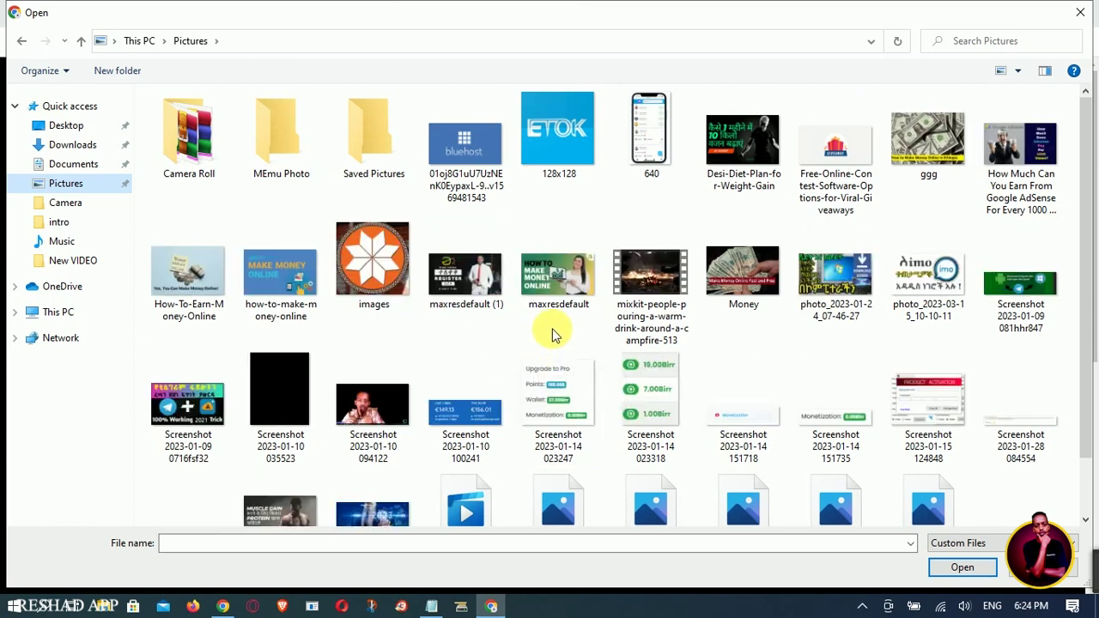
pyautogui.scroll(-1, 748, 359)
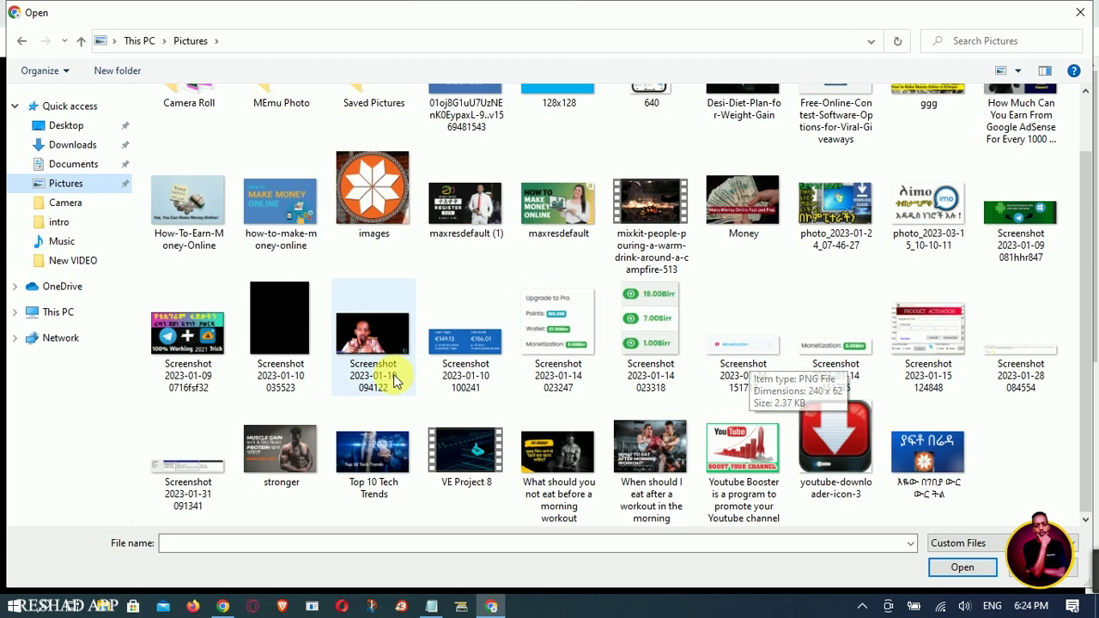
pyautogui.click(74, 163)
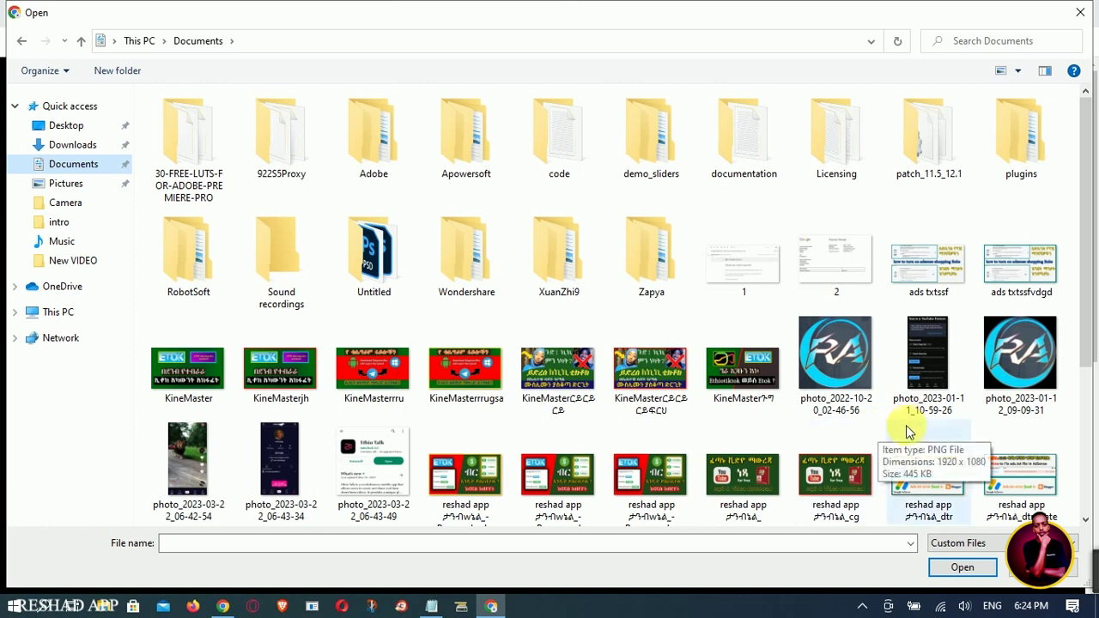
pyautogui.scroll(-1, 893, 433)
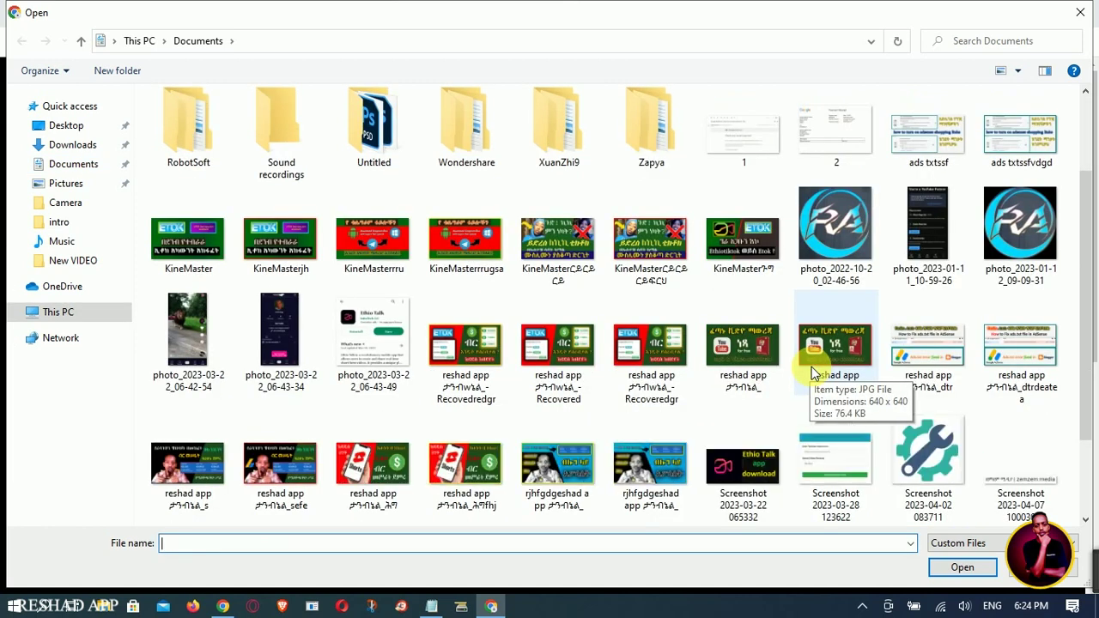
pyautogui.scroll(-1, 811, 366)
pyautogui.click(196, 466)
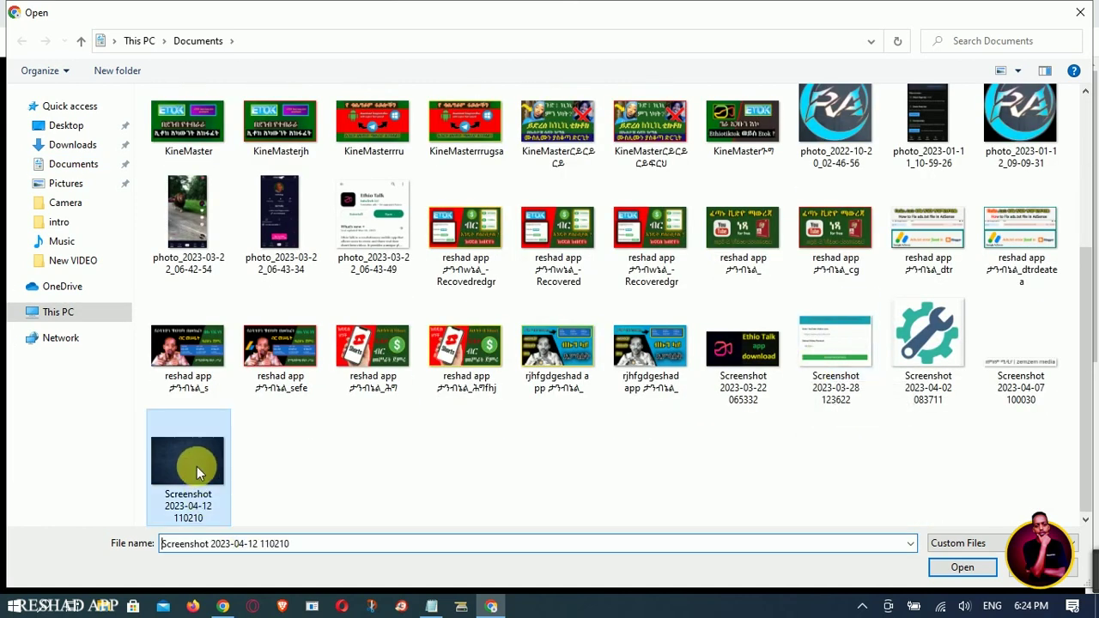
pyautogui.doubleClick(196, 466)
pyautogui.moveTo(537, 536); pyautogui.dragTo(543, 490)
pyautogui.moveTo(532, 404); pyautogui.dragTo(537, 328)
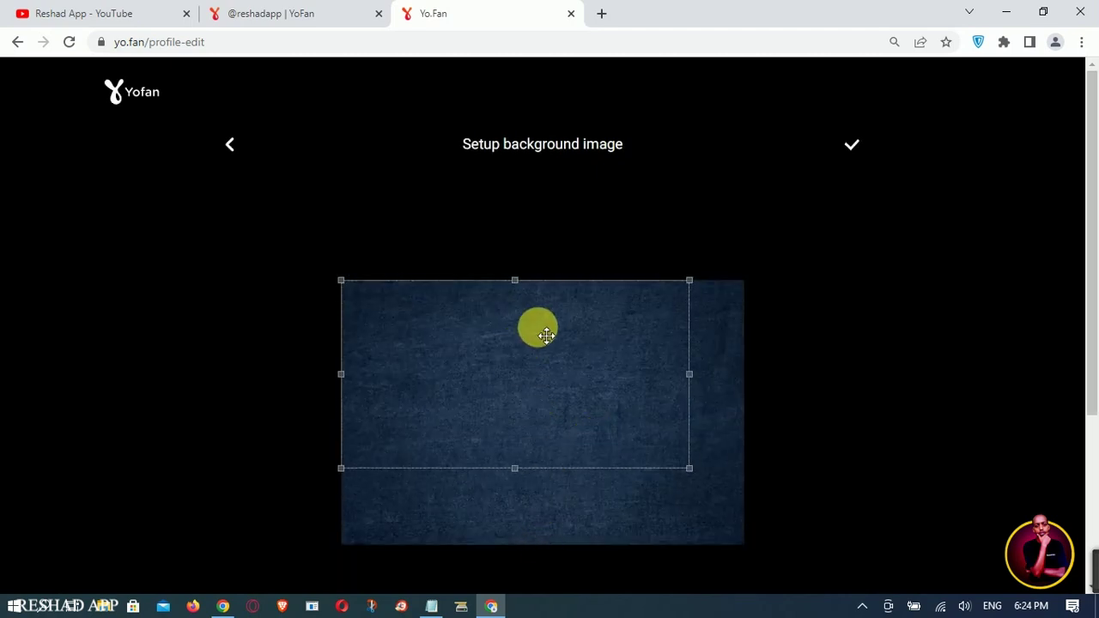
pyautogui.click(862, 144)
# Upload the round blue RA logo picture as the profile's avatar and accept its crop
pyautogui.click(551, 331)
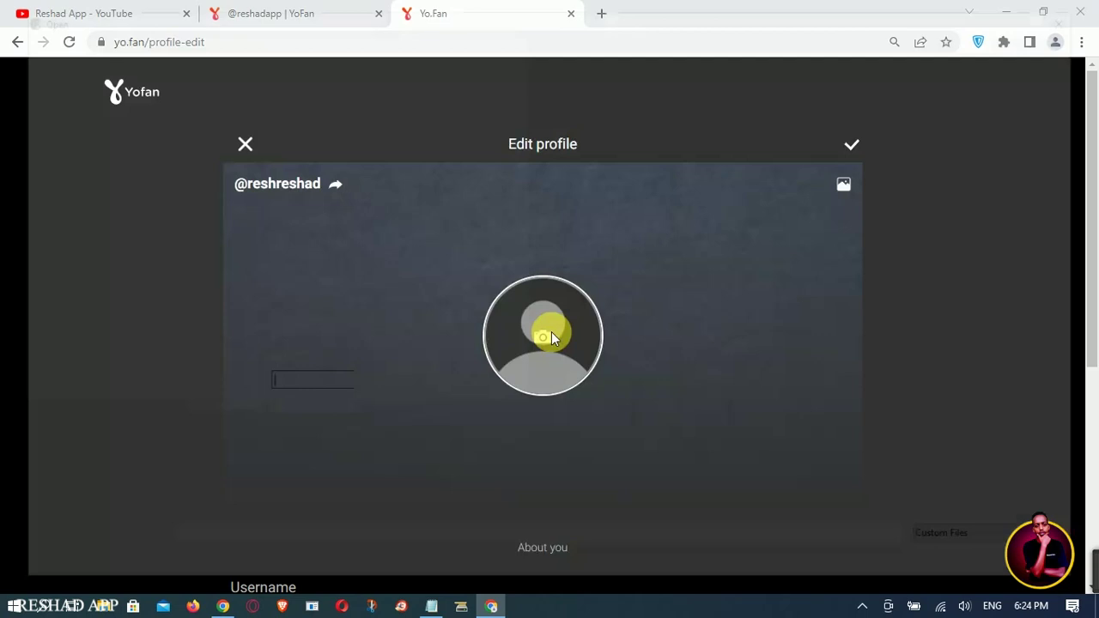
pyautogui.doubleClick(865, 385)
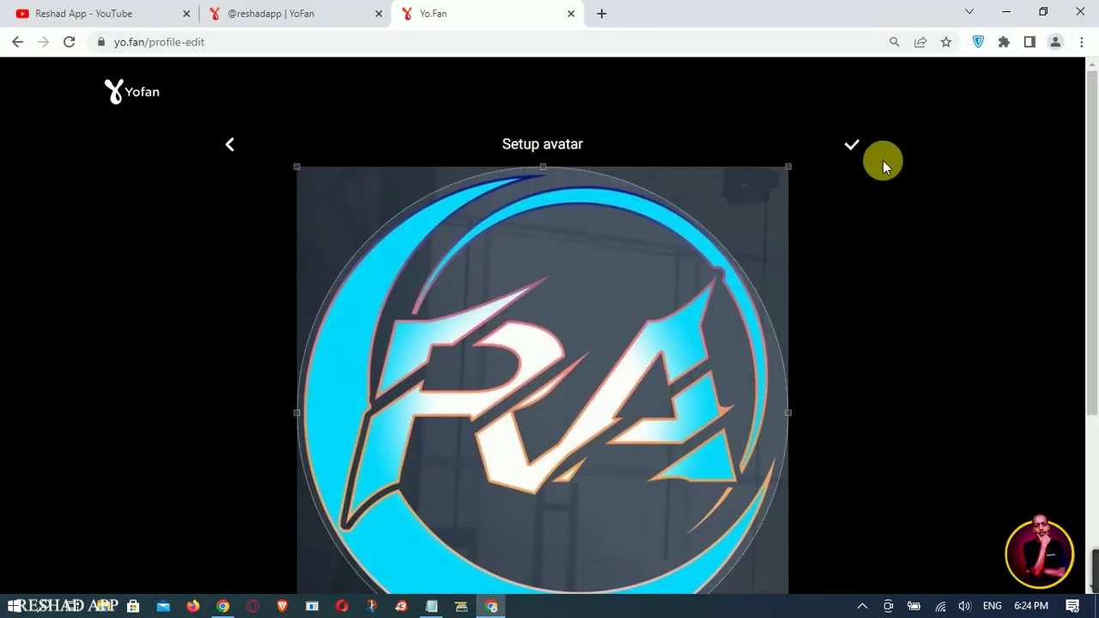
pyautogui.click(852, 146)
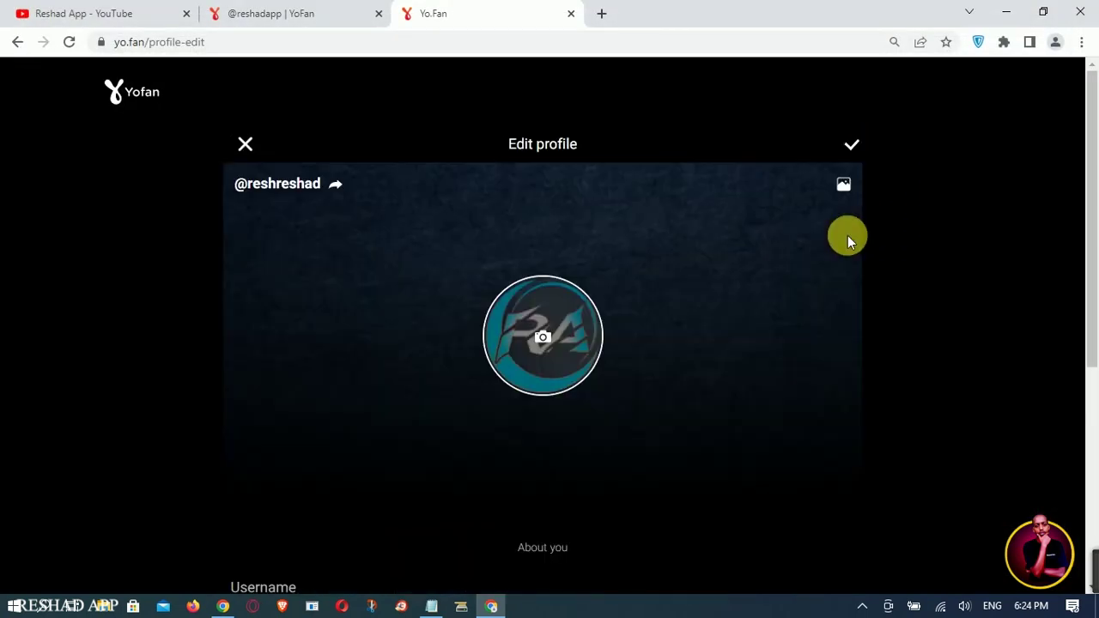
# Copy the bio text "i,am content creator video editor youtuber bloger" from the owner's existing YoFan profile page
pyautogui.scroll(-4, 619, 408)
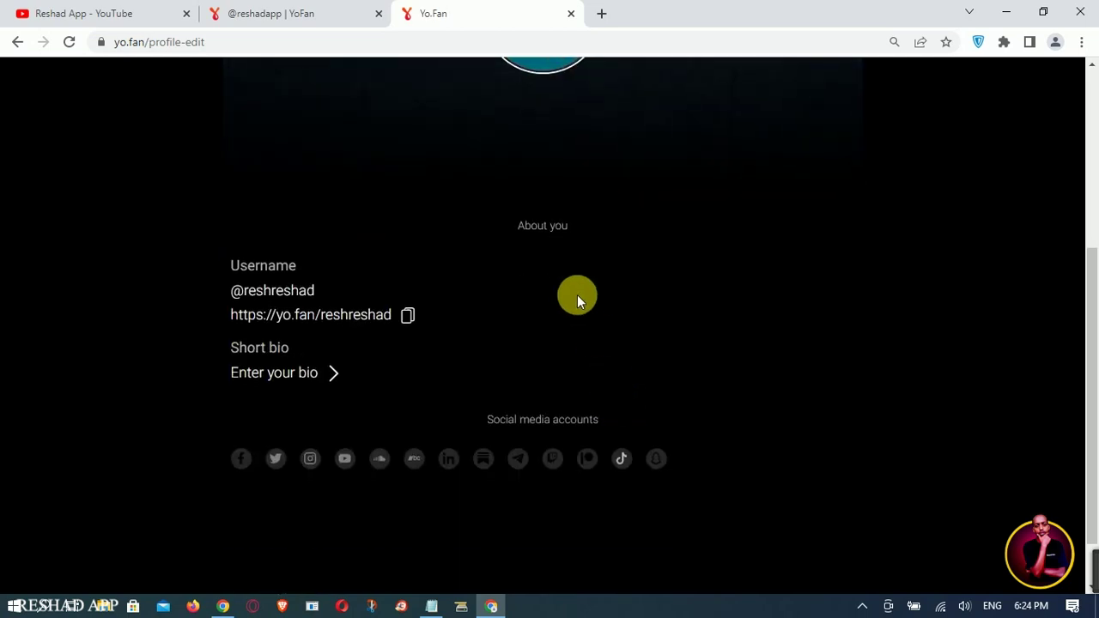
pyautogui.click(314, 13)
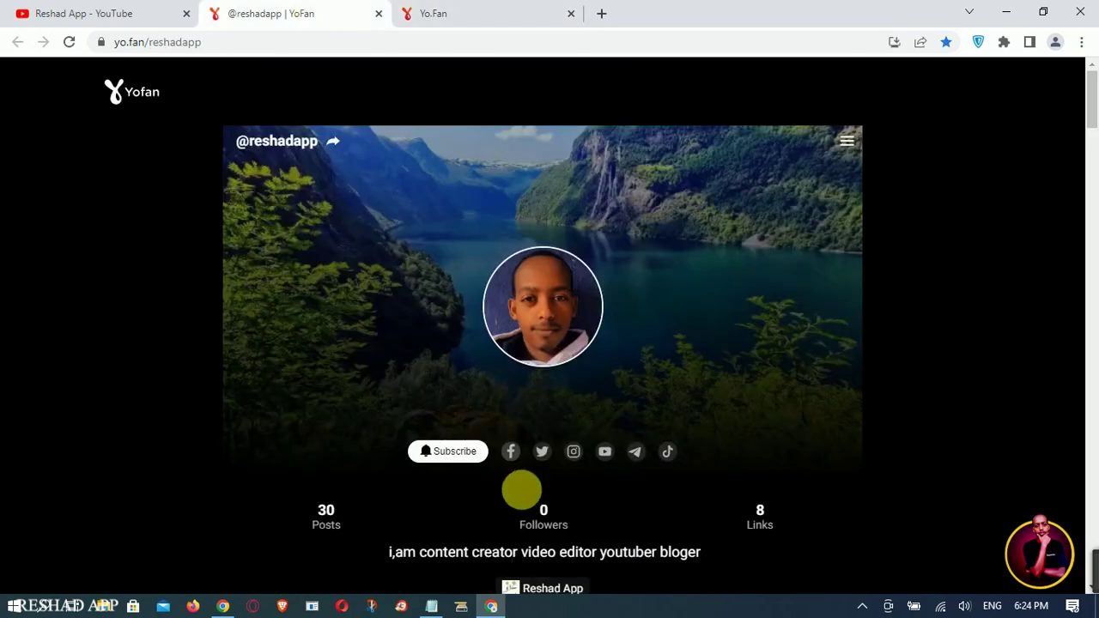
pyautogui.tripleClick(565, 553)
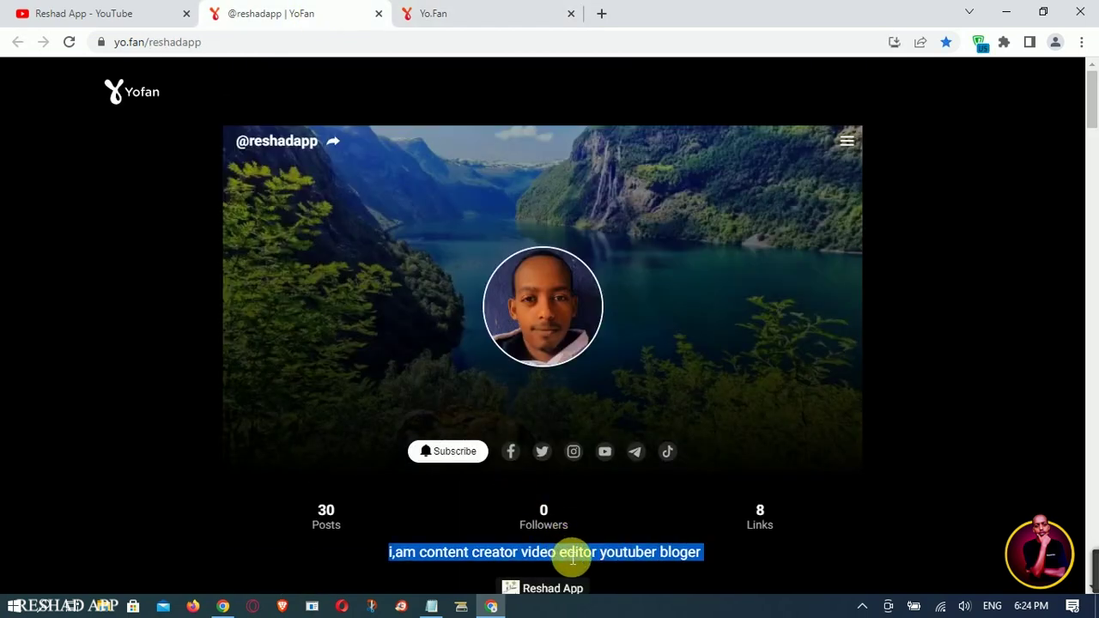
pyautogui.rightClick(573, 557)
pyautogui.click(613, 432)
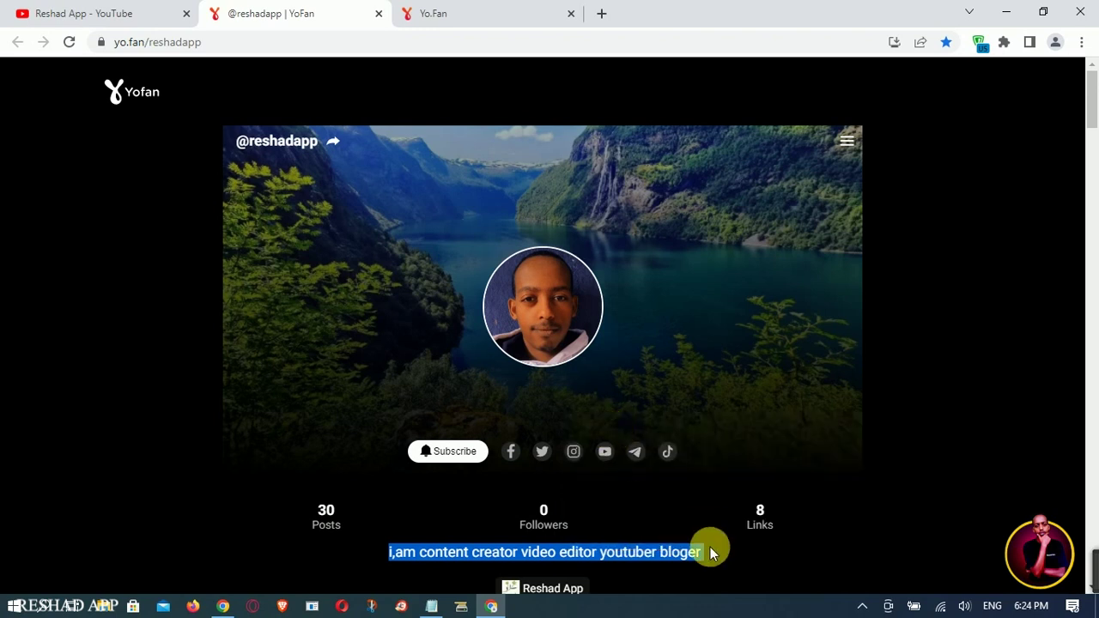
pyautogui.click(665, 566)
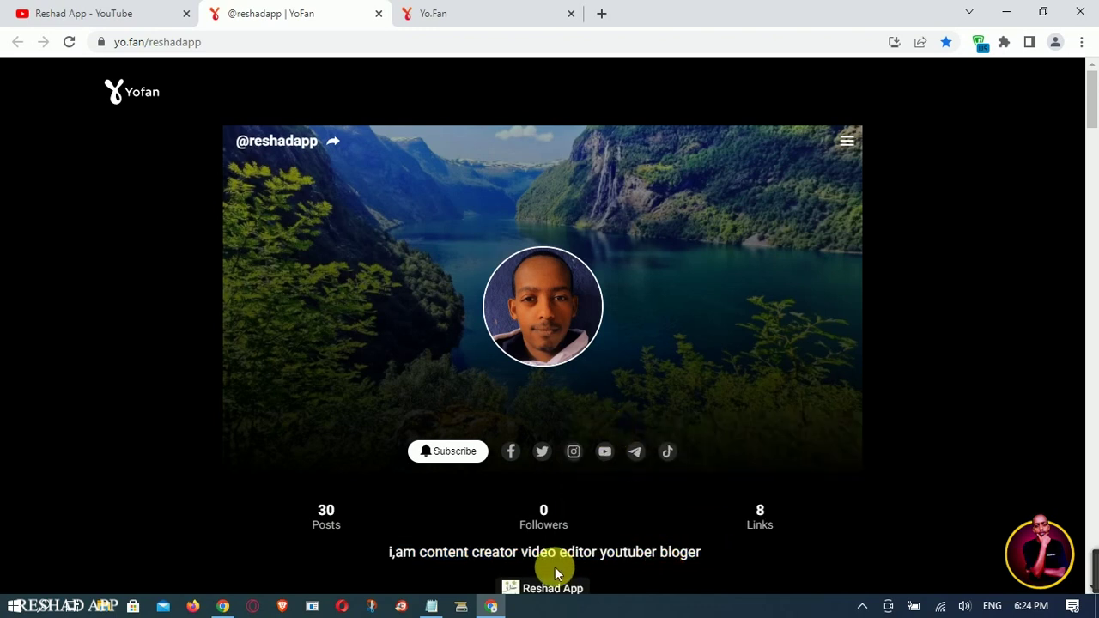
pyautogui.doubleClick(430, 556)
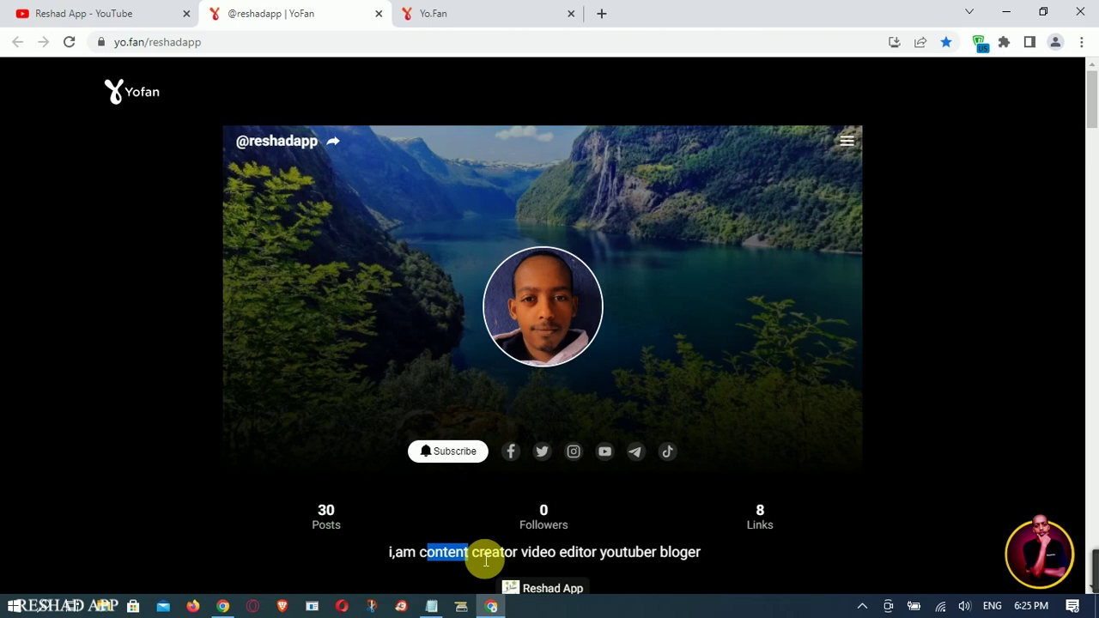
pyautogui.moveTo(521, 558); pyautogui.dragTo(711, 557)
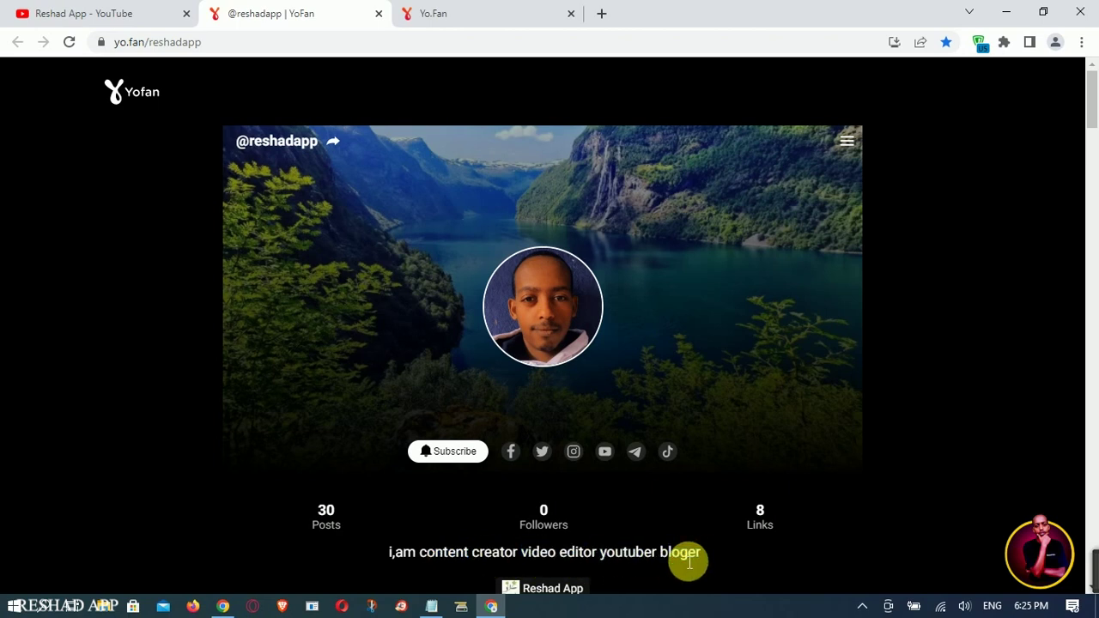
# Set the new profile's short bio to the copied text "i,am content creator video editor youtuber bloger" and save it
pyautogui.click(474, 12)
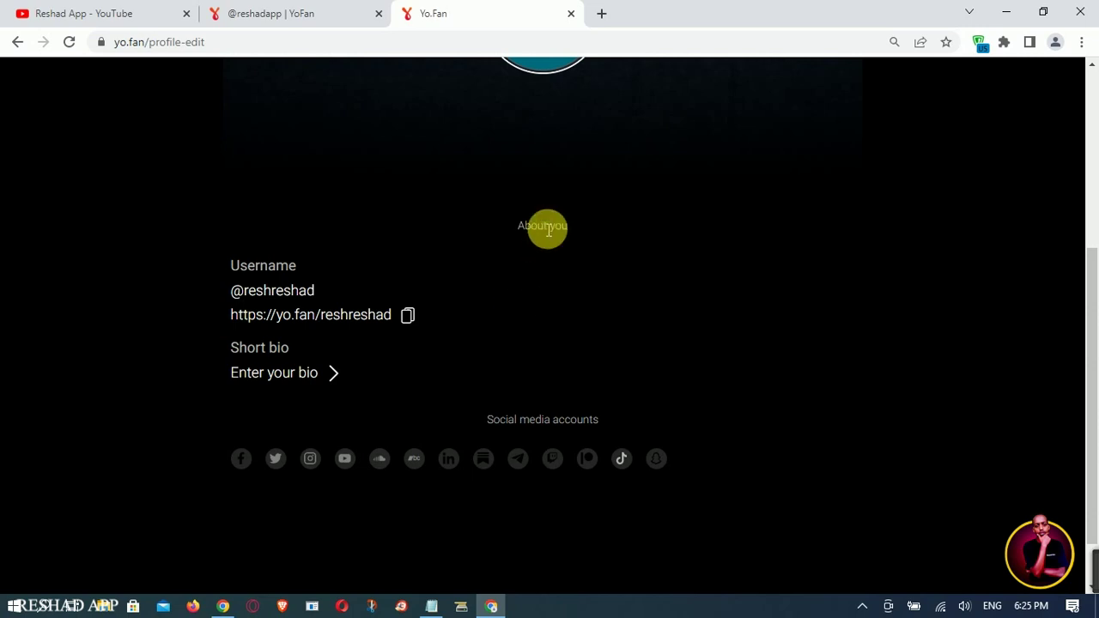
pyautogui.scroll(-1, 565, 235)
pyautogui.tripleClick(576, 166)
pyautogui.click(483, 204)
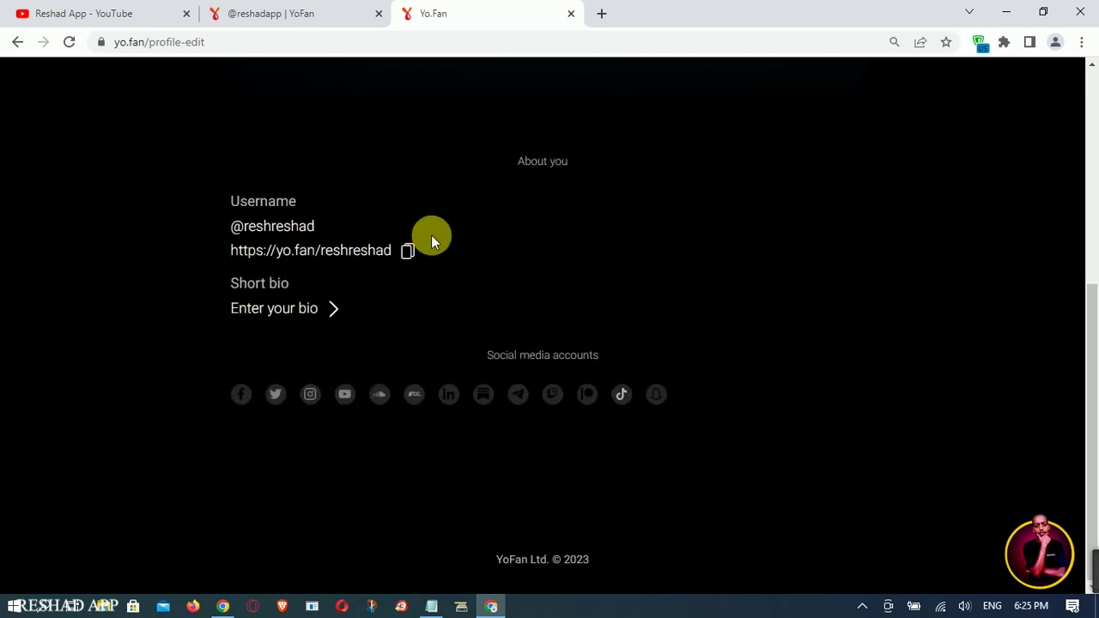
pyautogui.click(337, 310)
pyautogui.click(454, 214)
pyautogui.hotkey('ctrl', 'v')
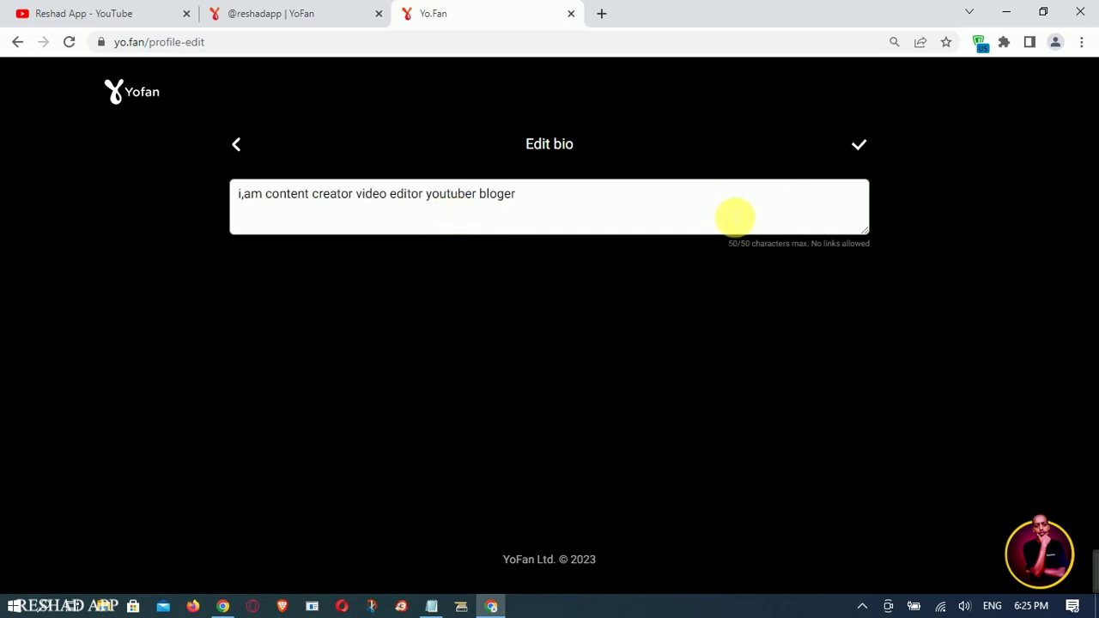
pyautogui.click(865, 143)
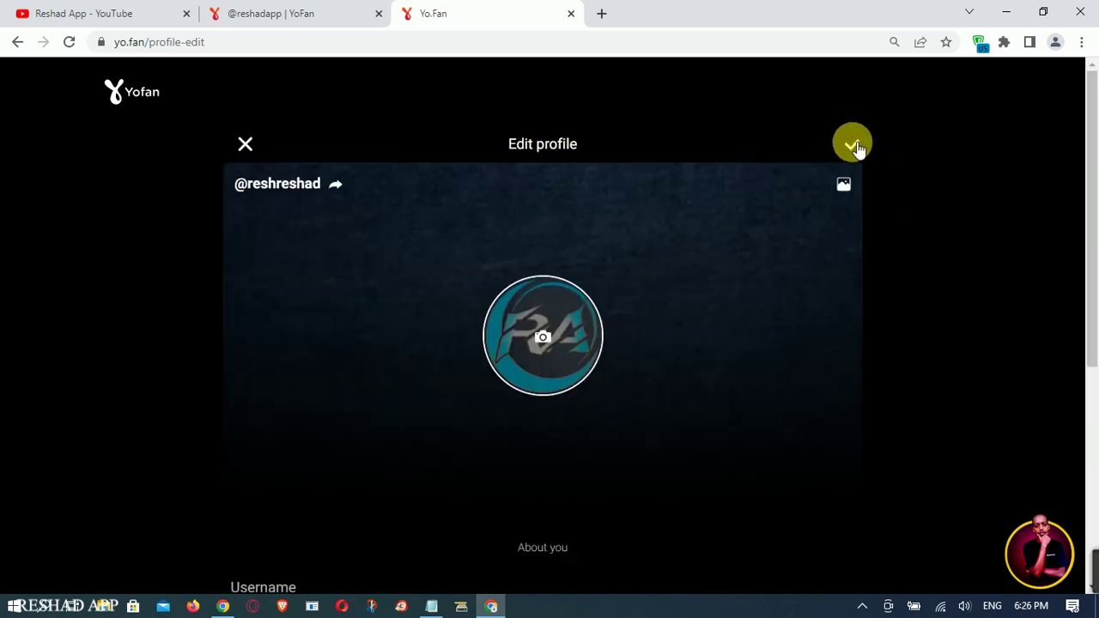
# Copy the Facebook link address from the existing profile and save it as the new profile's Facebook account
pyautogui.scroll(-4, 514, 420)
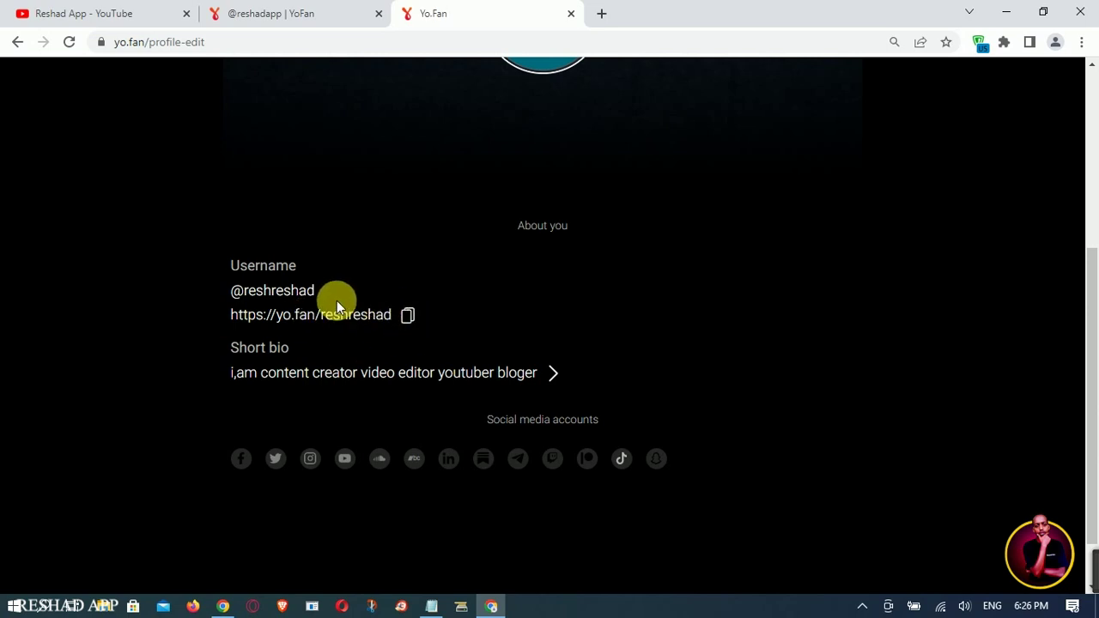
pyautogui.moveTo(228, 292); pyautogui.dragTo(331, 293)
pyautogui.click(355, 327)
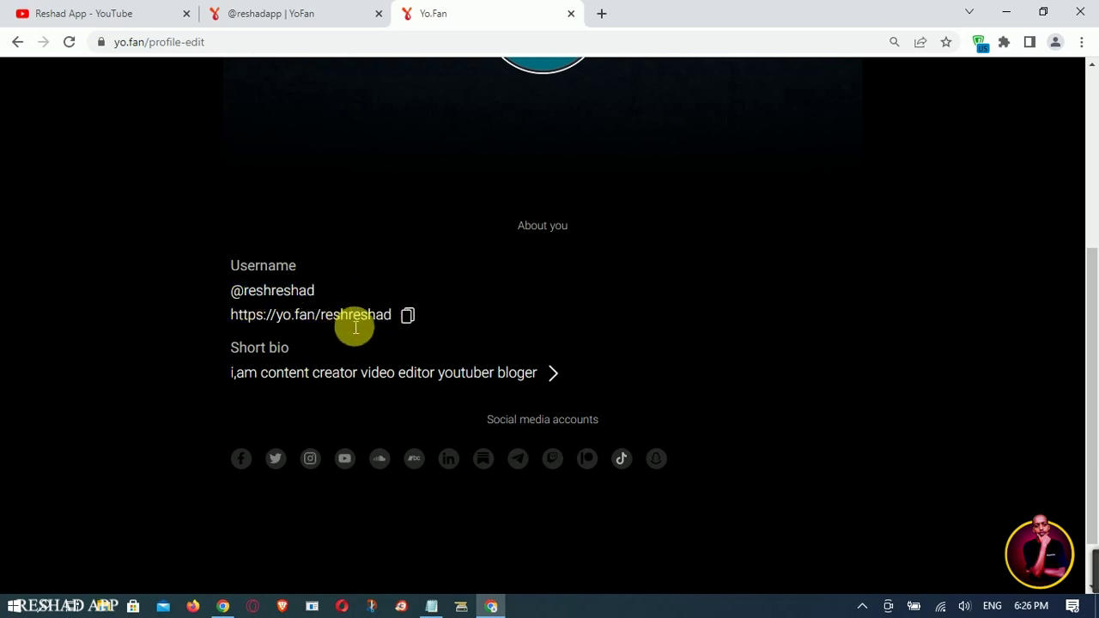
pyautogui.click(334, 12)
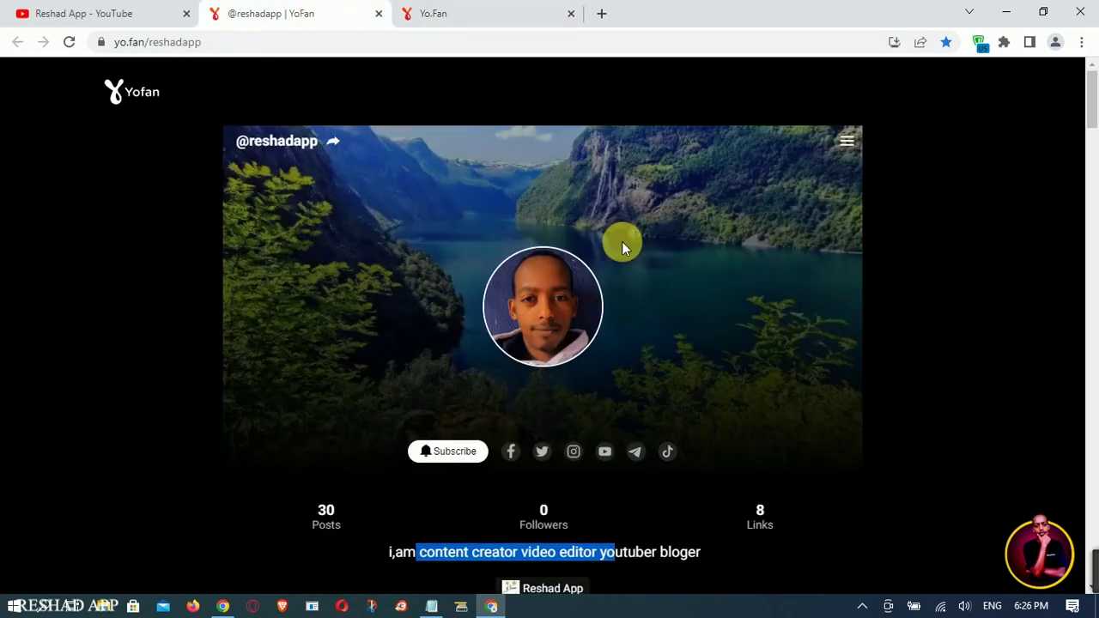
pyautogui.click(507, 486)
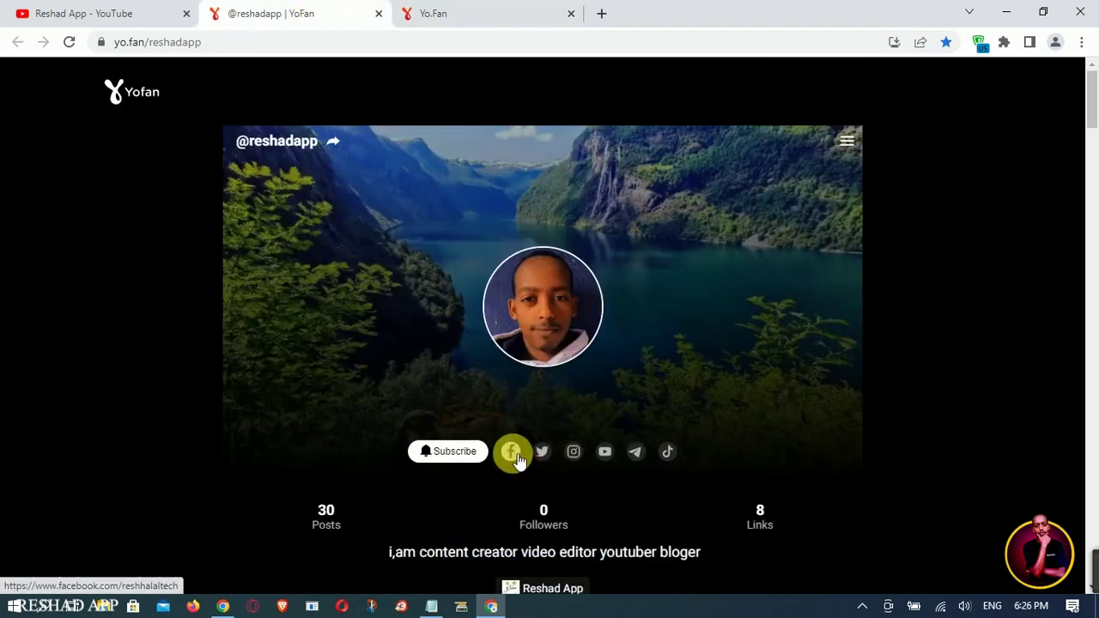
pyautogui.rightClick(512, 453)
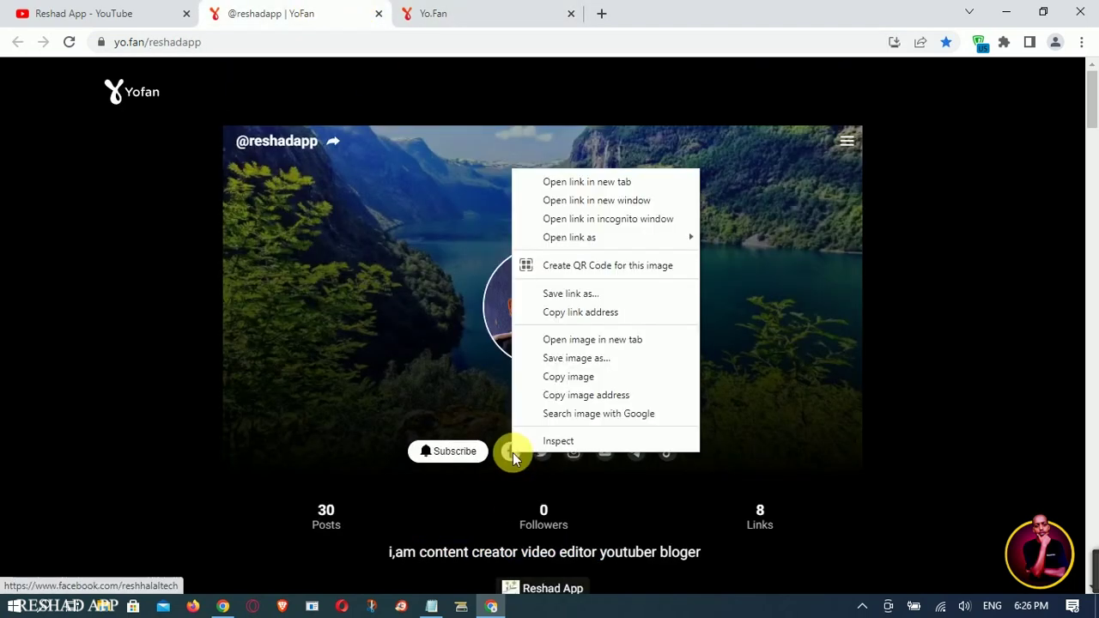
pyautogui.click(576, 310)
pyautogui.click(485, 16)
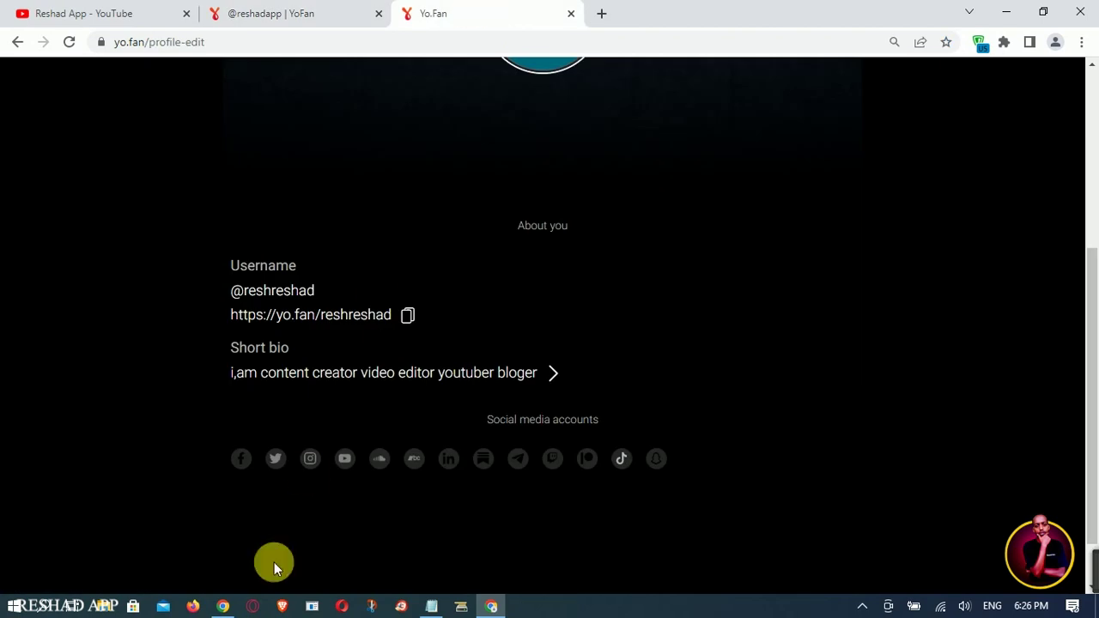
pyautogui.click(244, 464)
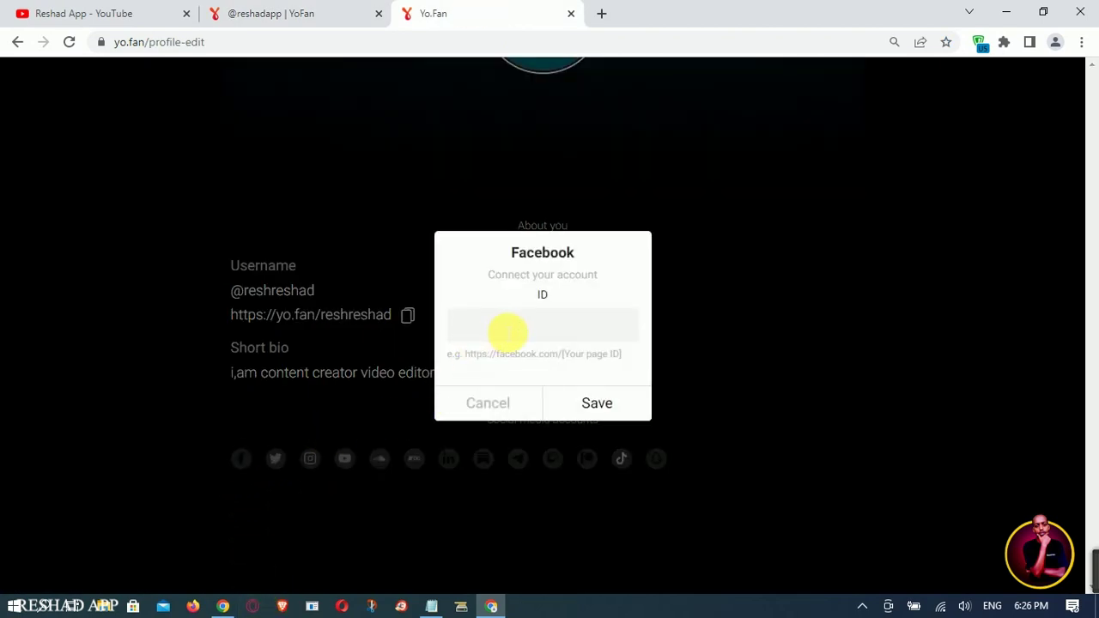
pyautogui.hotkey('ctrl', 'v')
pyautogui.click(599, 403)
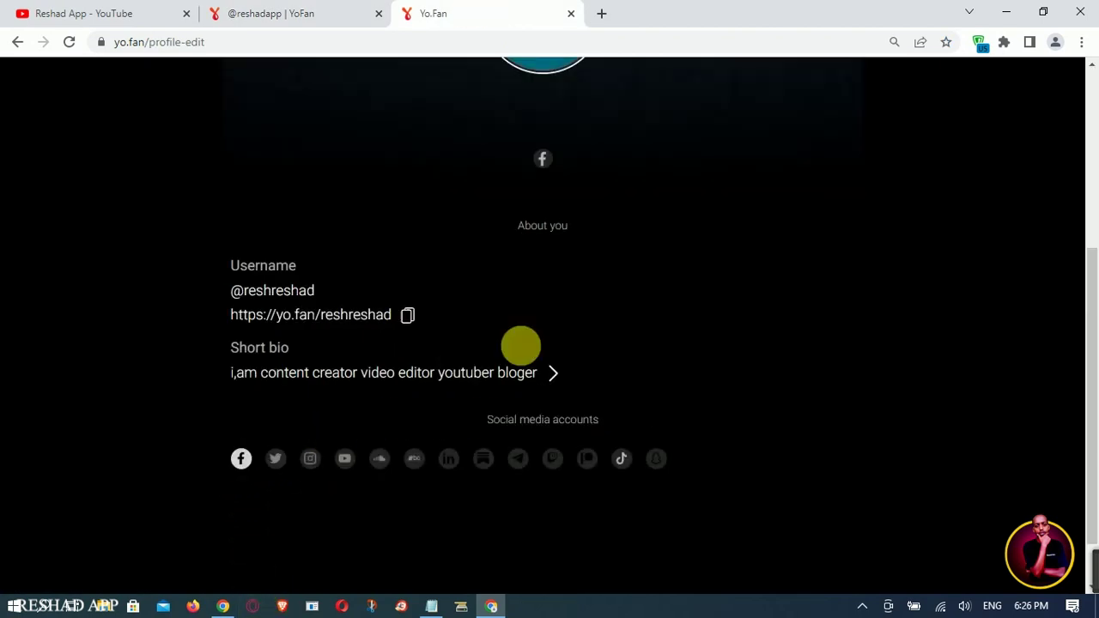
# Copy the Twitter link address from the existing profile and save it as the new profile's Twitter account
pyautogui.click(341, 9)
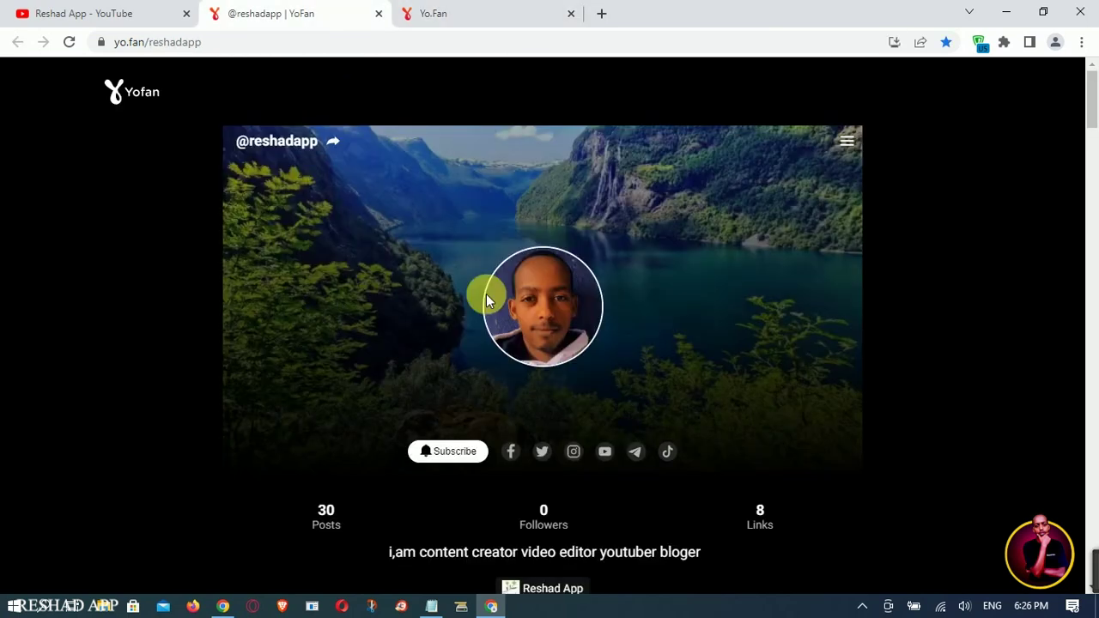
pyautogui.rightClick(534, 452)
pyautogui.click(589, 312)
pyautogui.click(496, 10)
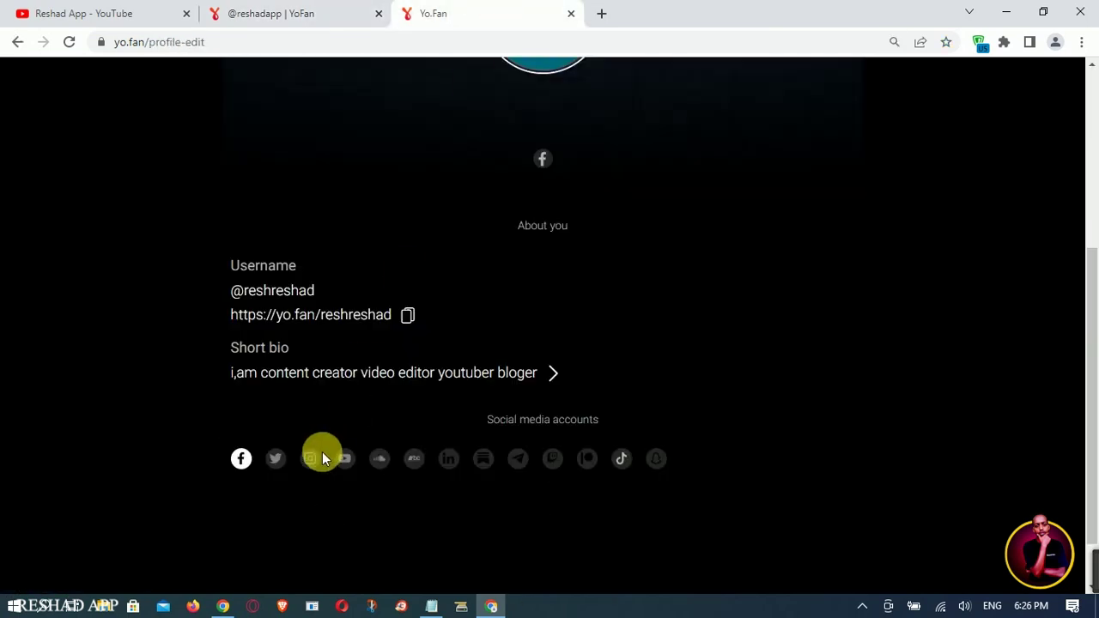
pyautogui.click(277, 462)
pyautogui.click(510, 333)
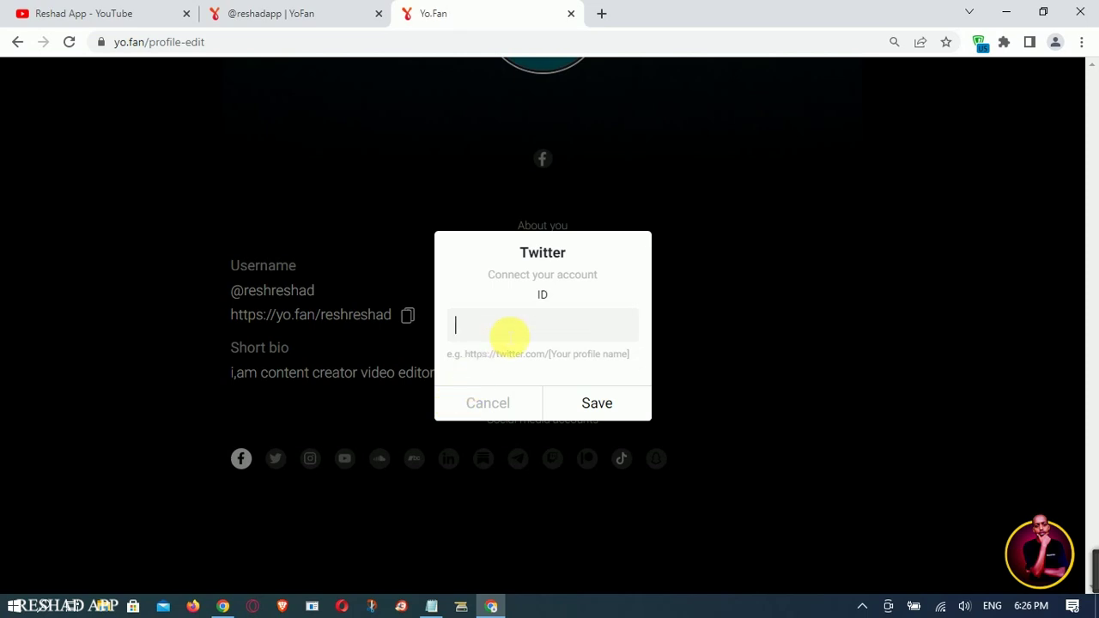
pyautogui.hotkey('ctrl', 'v')
pyautogui.click(604, 403)
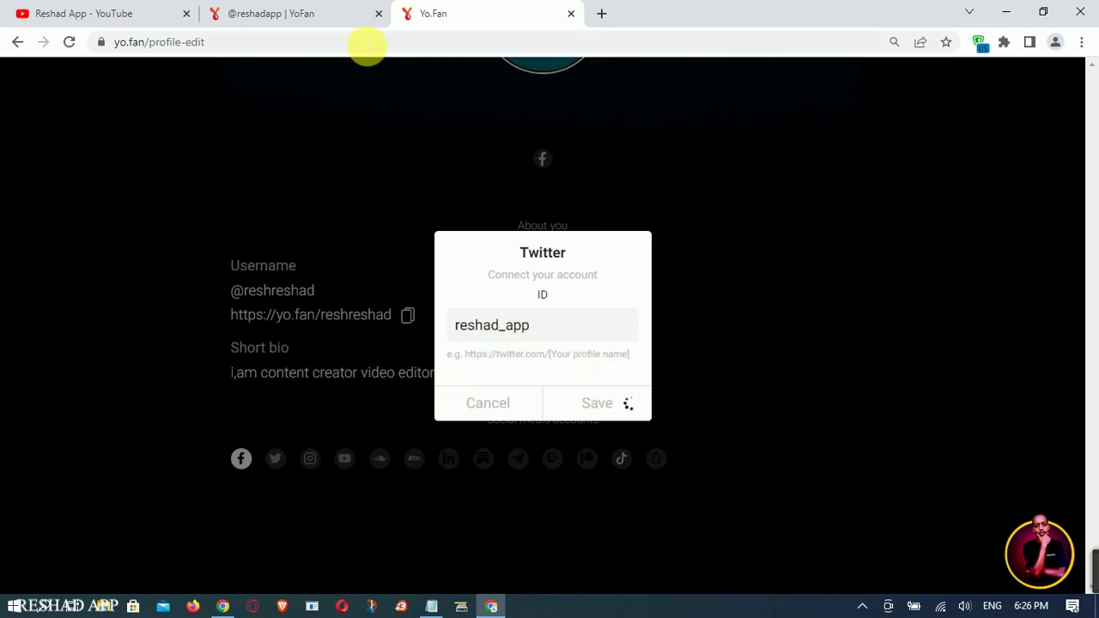
# Copy the Instagram link address from the existing profile and save it as the new profile's Instagram account
pyautogui.click(311, 7)
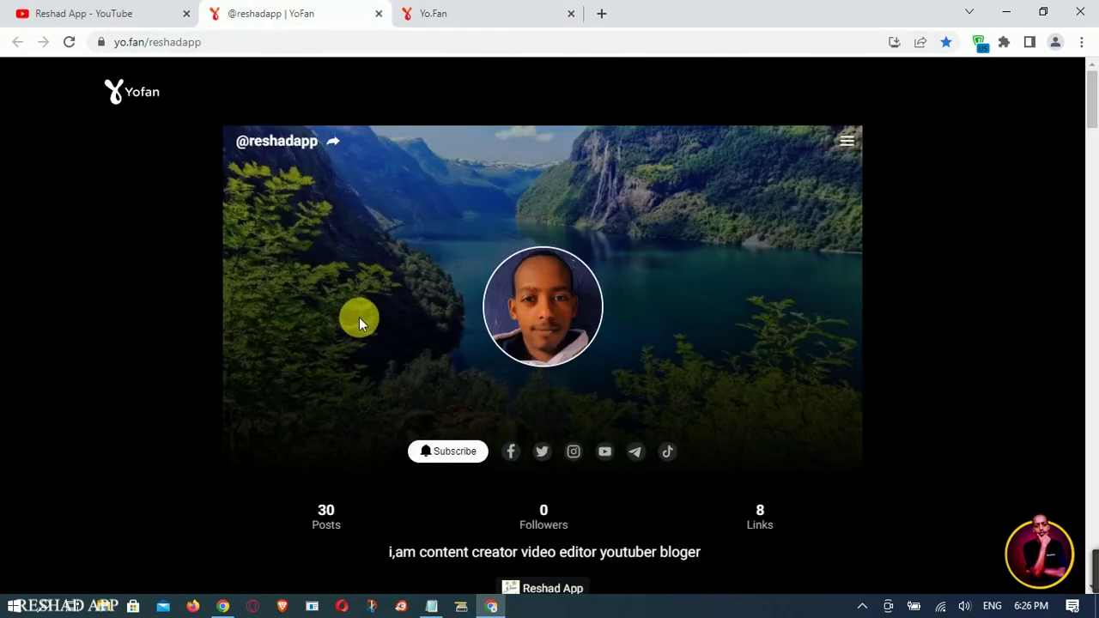
pyautogui.rightClick(580, 459)
pyautogui.click(642, 315)
pyautogui.click(485, 9)
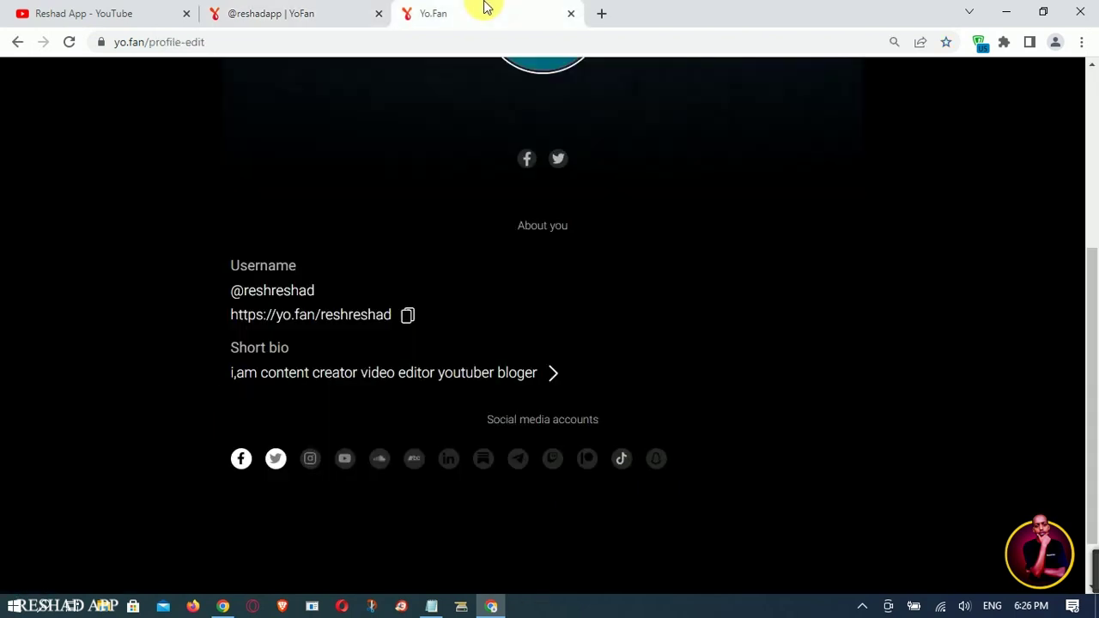
pyautogui.click(311, 459)
pyautogui.click(510, 324)
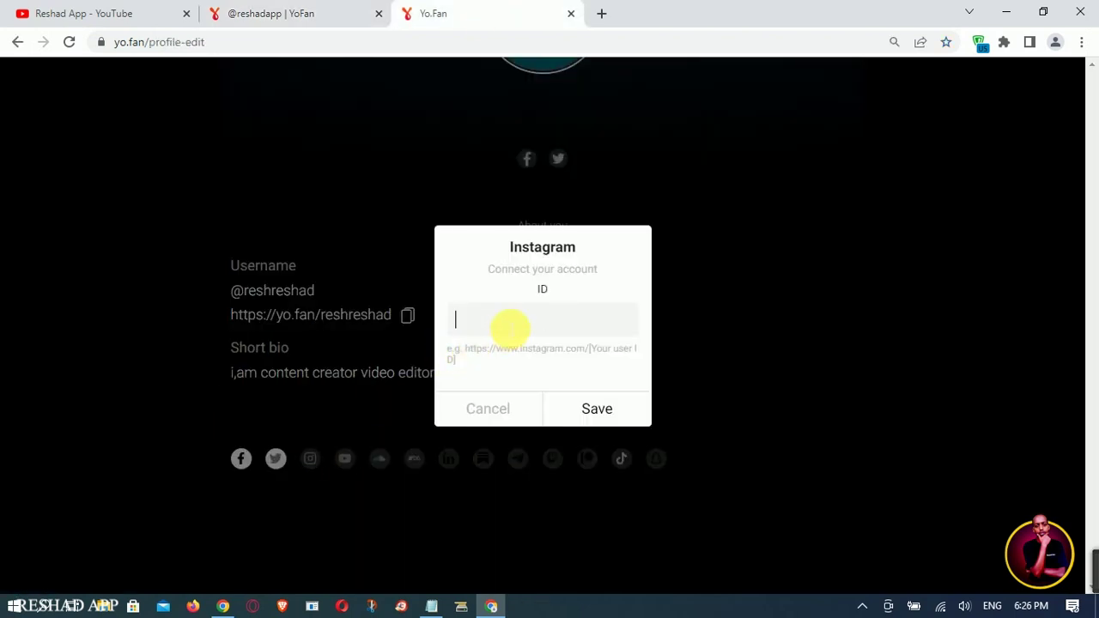
pyautogui.hotkey('ctrl', 'v')
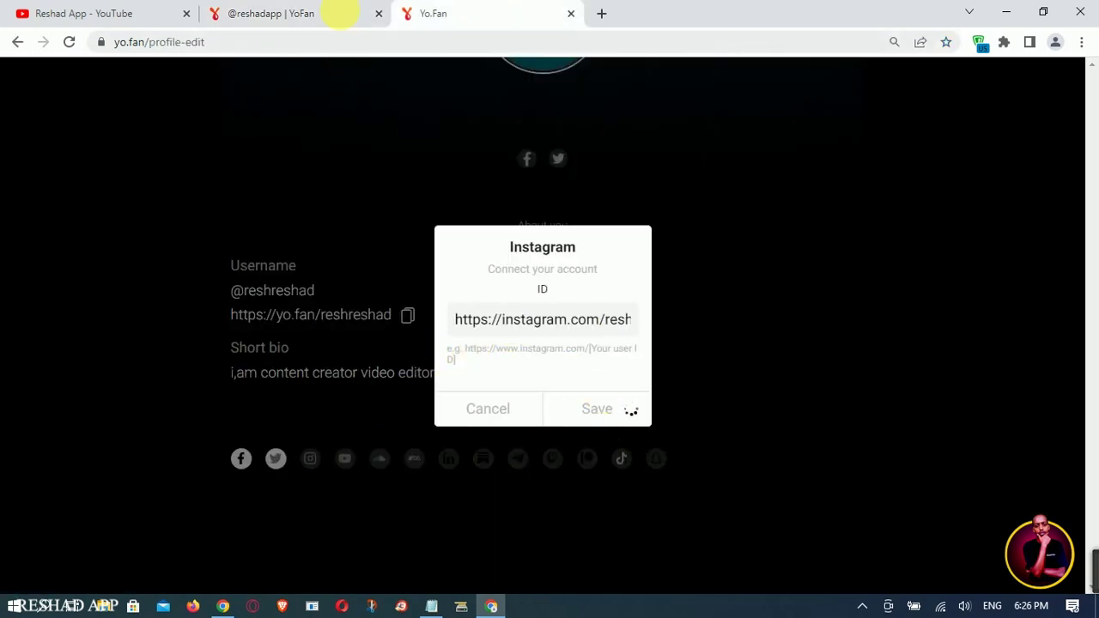
# Copy the YouTube link address from the existing profile and save it as the new profile's YouTube account
pyautogui.click(318, 10)
pyautogui.rightClick(604, 452)
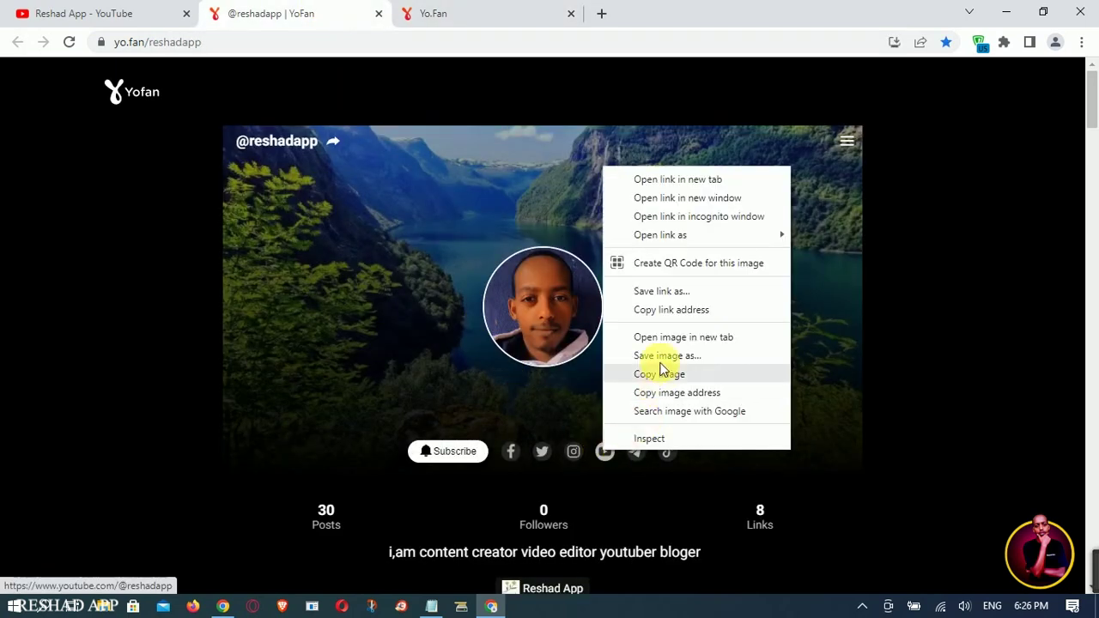
pyautogui.click(662, 310)
pyautogui.click(506, 13)
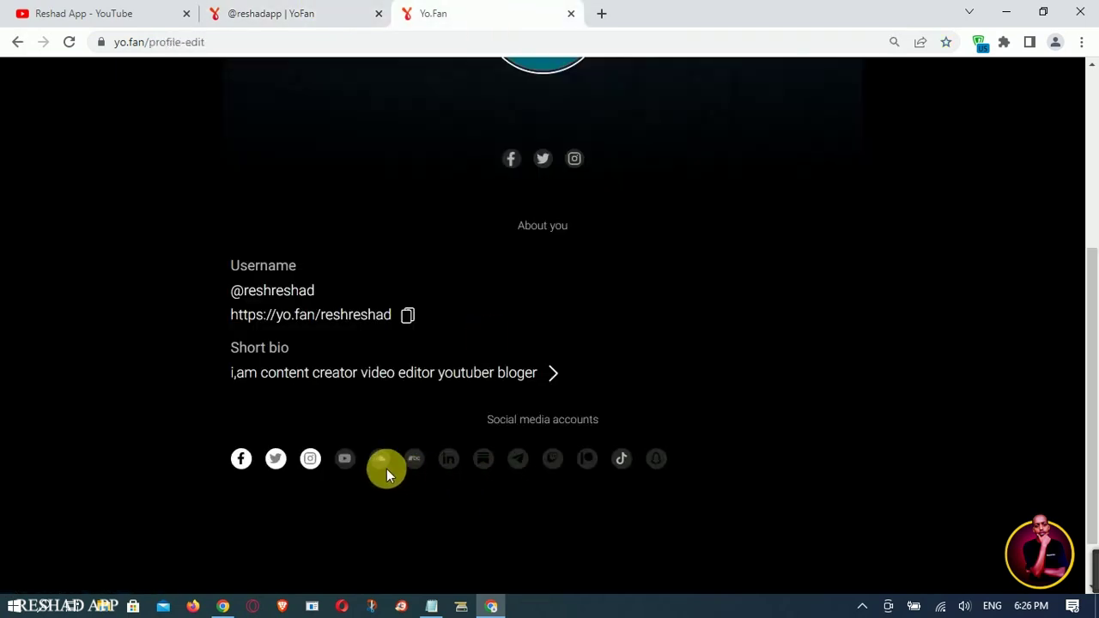
pyautogui.click(348, 459)
pyautogui.click(511, 322)
pyautogui.hotkey('ctrl', 'v')
pyautogui.click(633, 405)
# Copy the Telegram link address from the existing profile and save it as the new profile's Telegram account
pyautogui.click(258, 13)
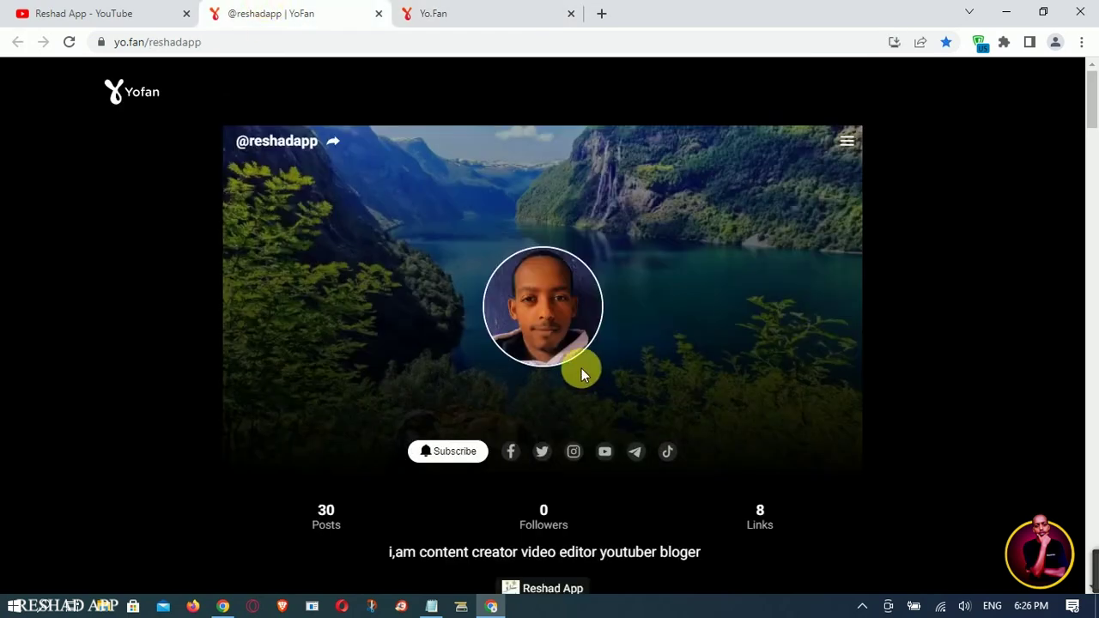
pyautogui.rightClick(635, 453)
pyautogui.click(710, 303)
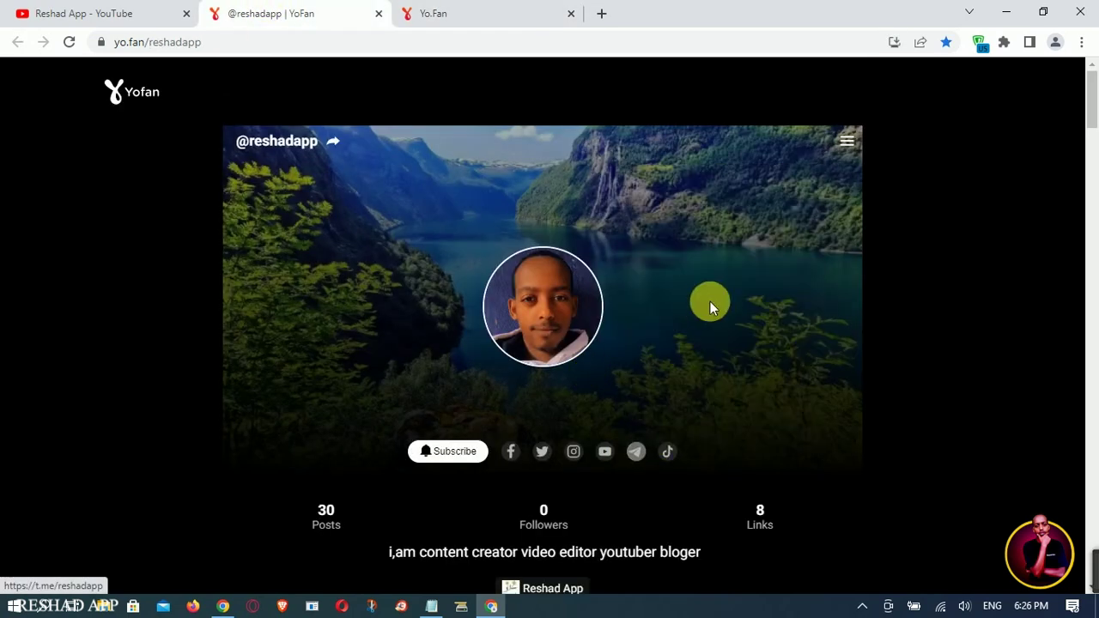
pyautogui.click(490, 10)
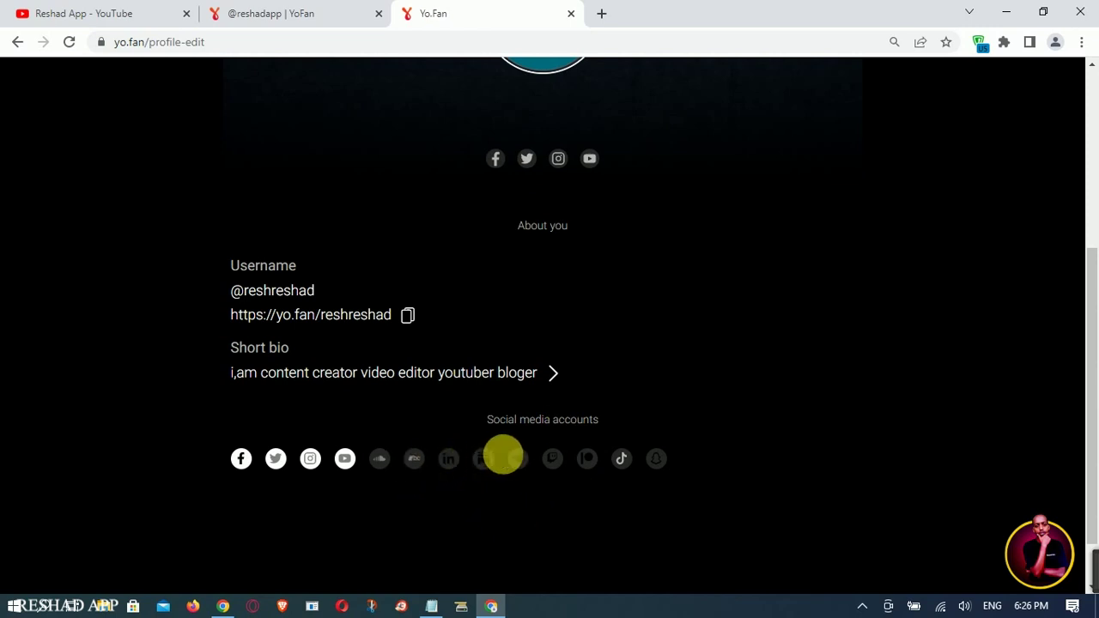
pyautogui.click(516, 457)
pyautogui.hotkey('ctrl', 'v')
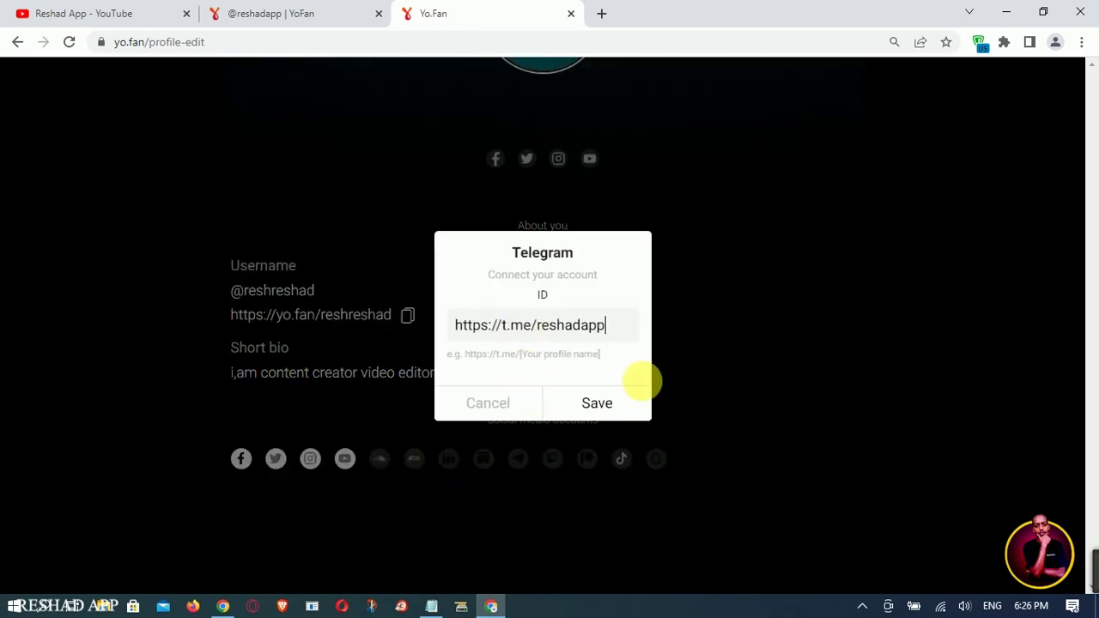
pyautogui.click(624, 408)
# Copy the TikTok link address from the existing profile and save it as the new profile's TikTok account
pyautogui.click(343, 13)
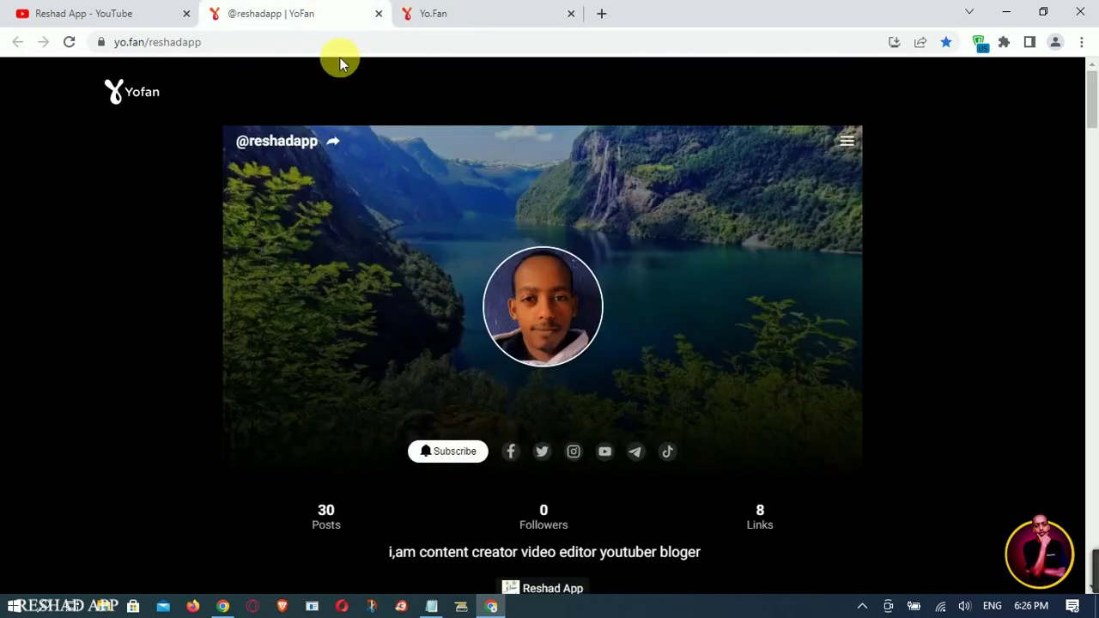
pyautogui.rightClick(672, 456)
pyautogui.click(718, 311)
pyautogui.click(514, 26)
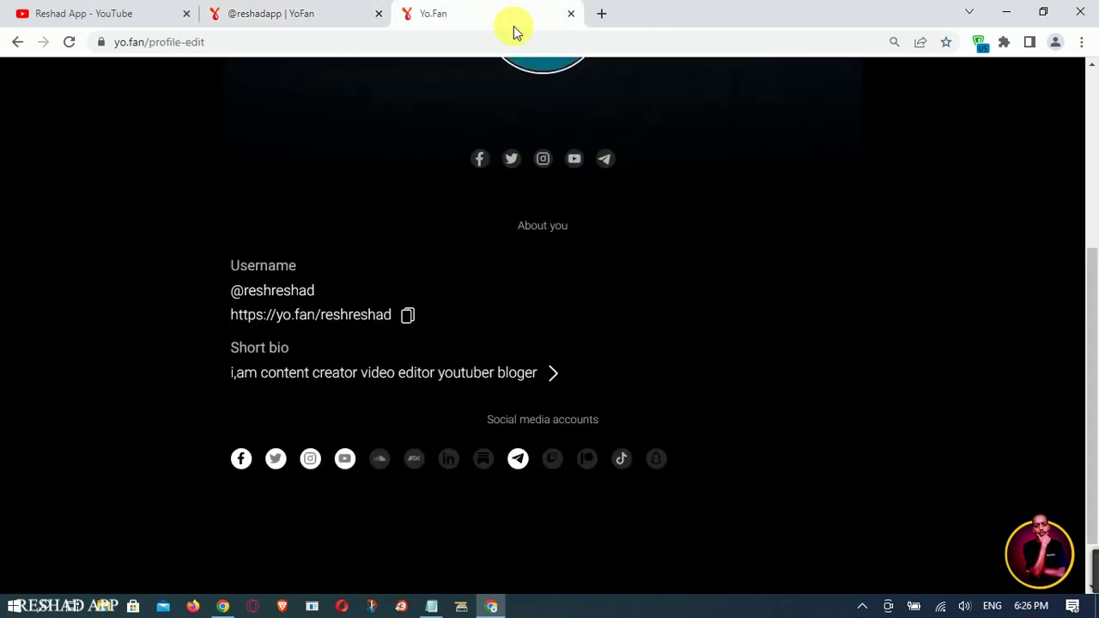
pyautogui.click(621, 460)
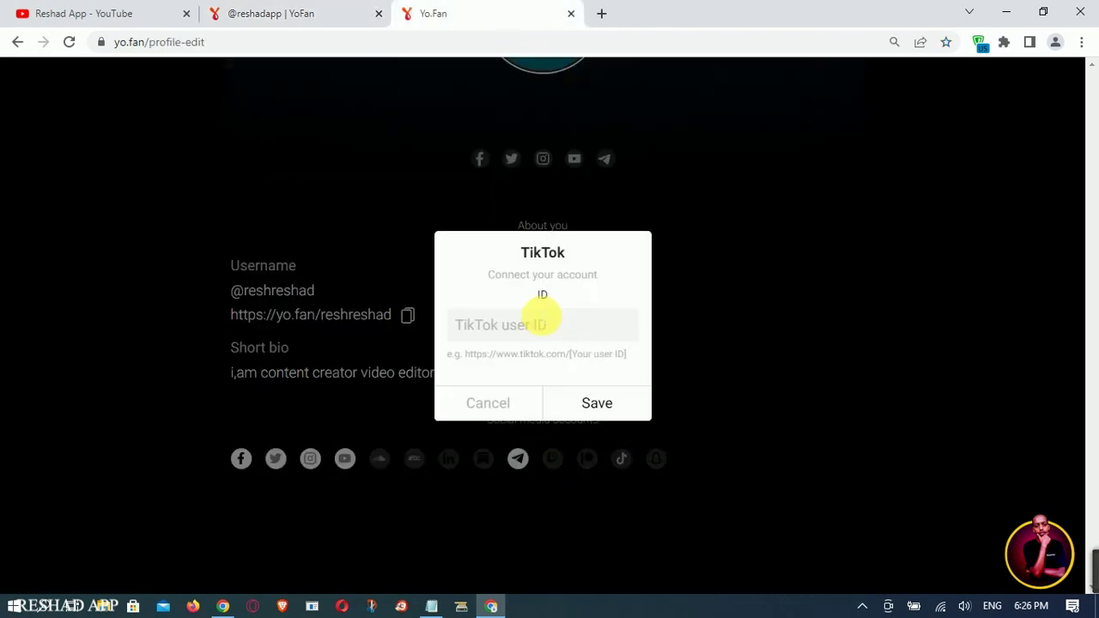
pyautogui.hotkey('ctrl', 'v')
pyautogui.click(609, 404)
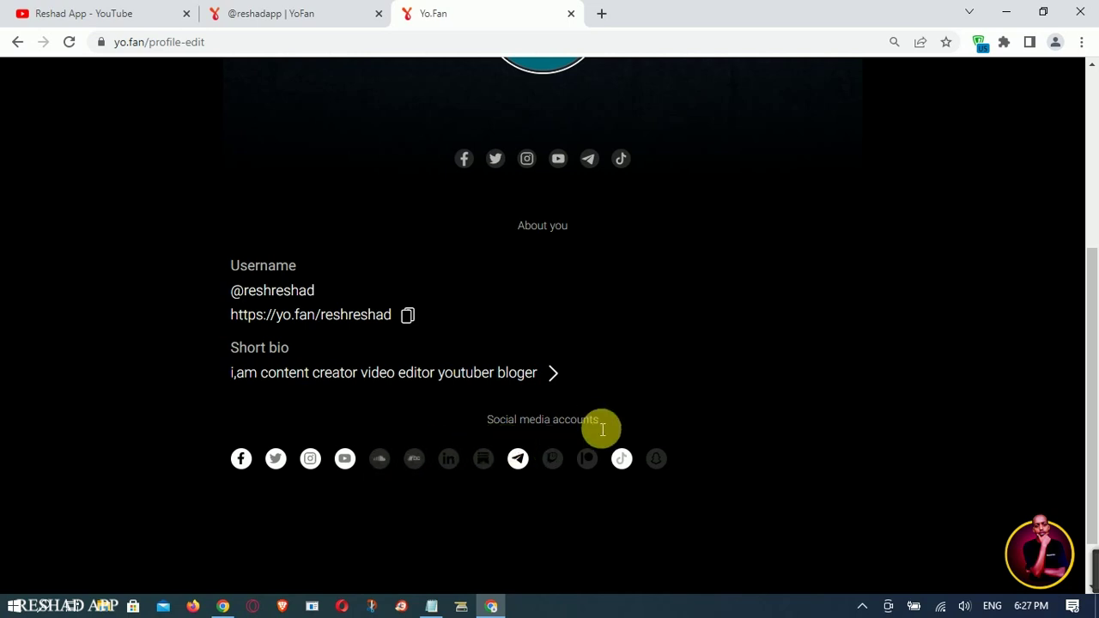
# Look over the edited profile, then leave profile editing and return to the new profile's page
pyautogui.scroll(4, 599, 412)
pyautogui.scroll(-2, 627, 180)
pyautogui.scroll(2, 807, 146)
pyautogui.click(853, 145)
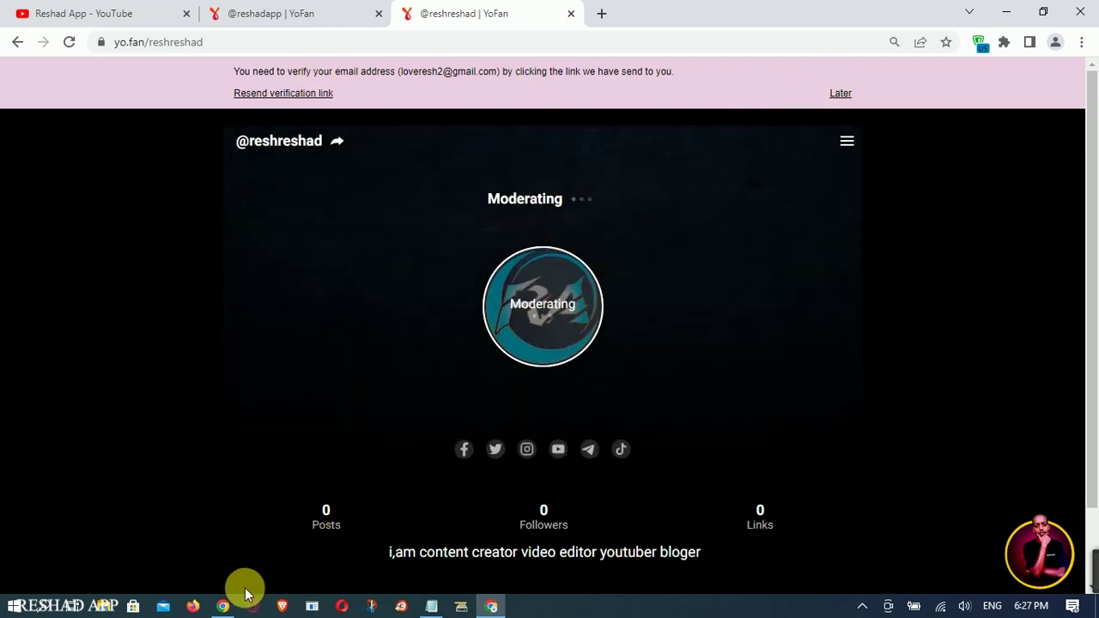
# Try to verify the email address through the link in the "Verify your email for YoFan" message in Gmail, allowing yo.fan notifications
pyautogui.click(224, 605)
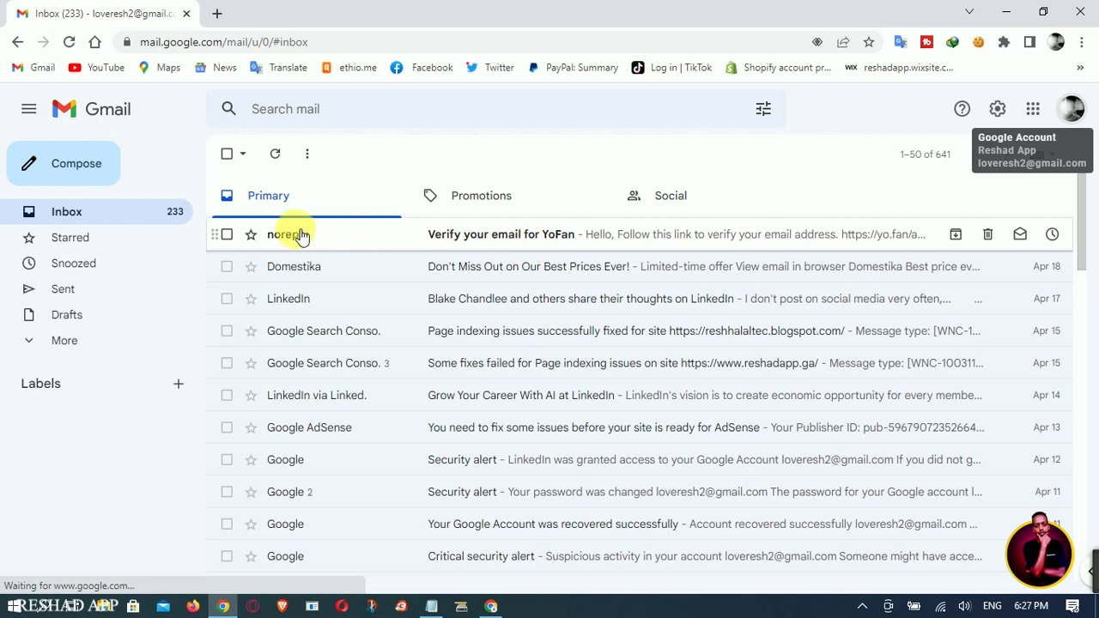
pyautogui.click(504, 231)
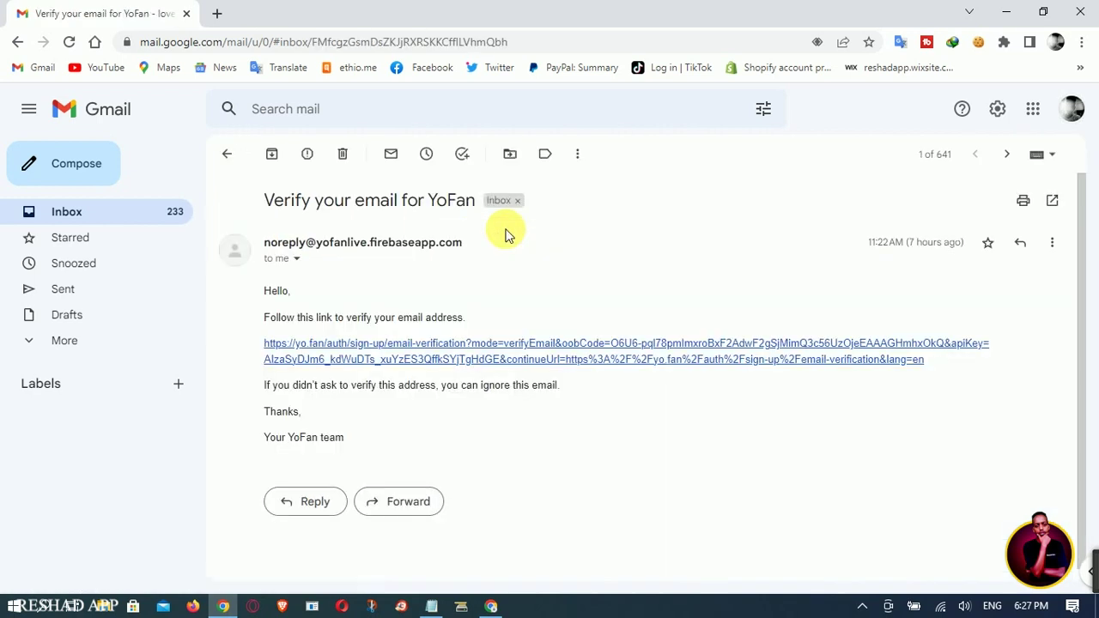
pyautogui.click(720, 352)
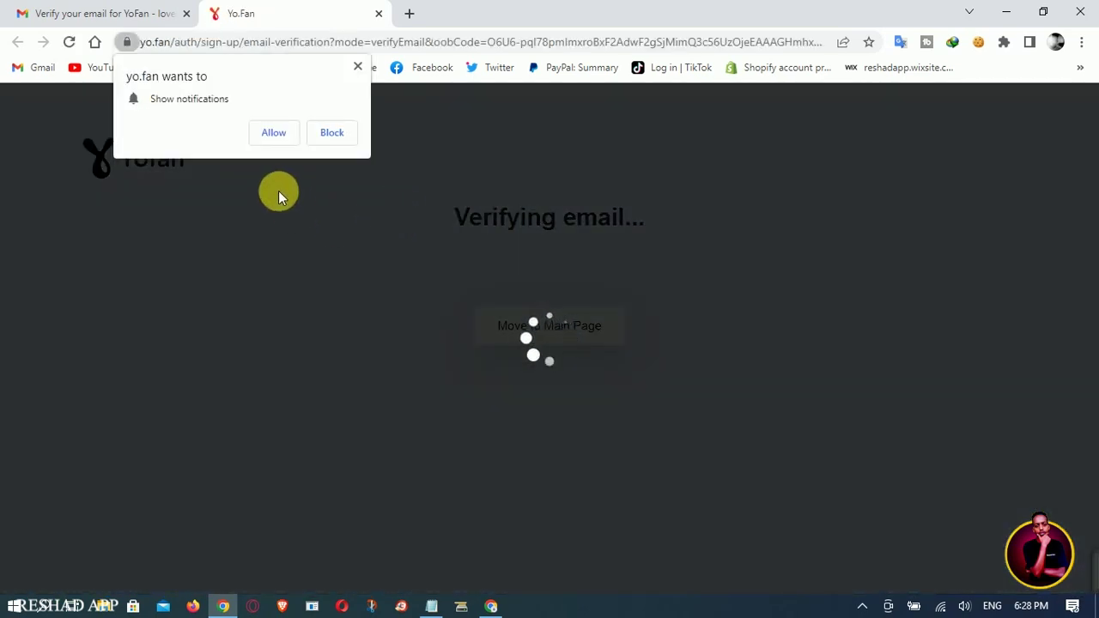
pyautogui.click(271, 134)
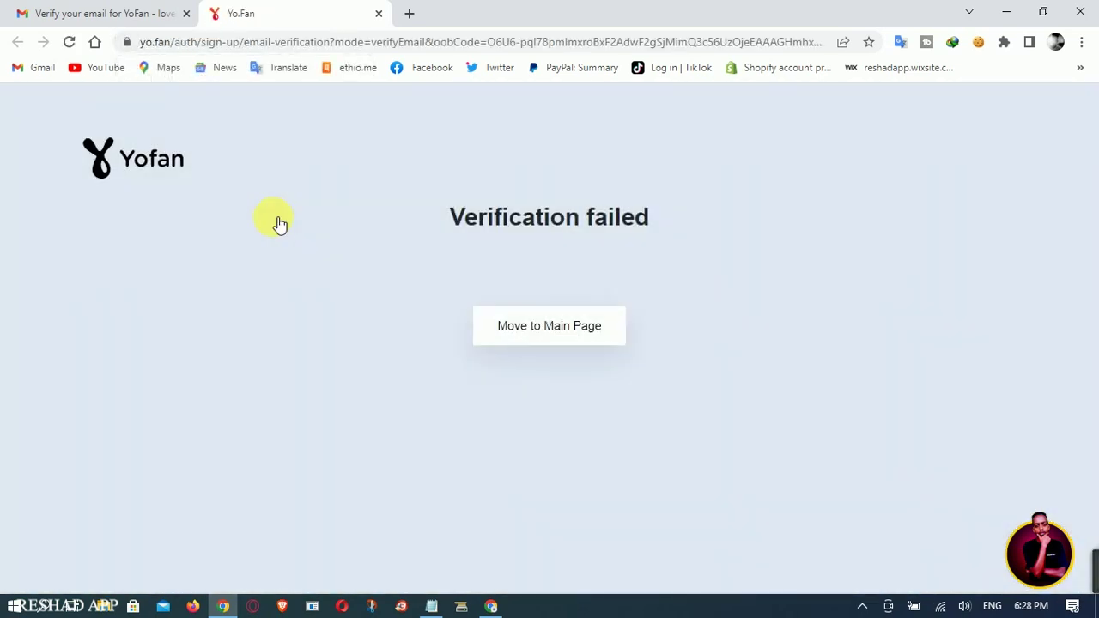
pyautogui.click(541, 341)
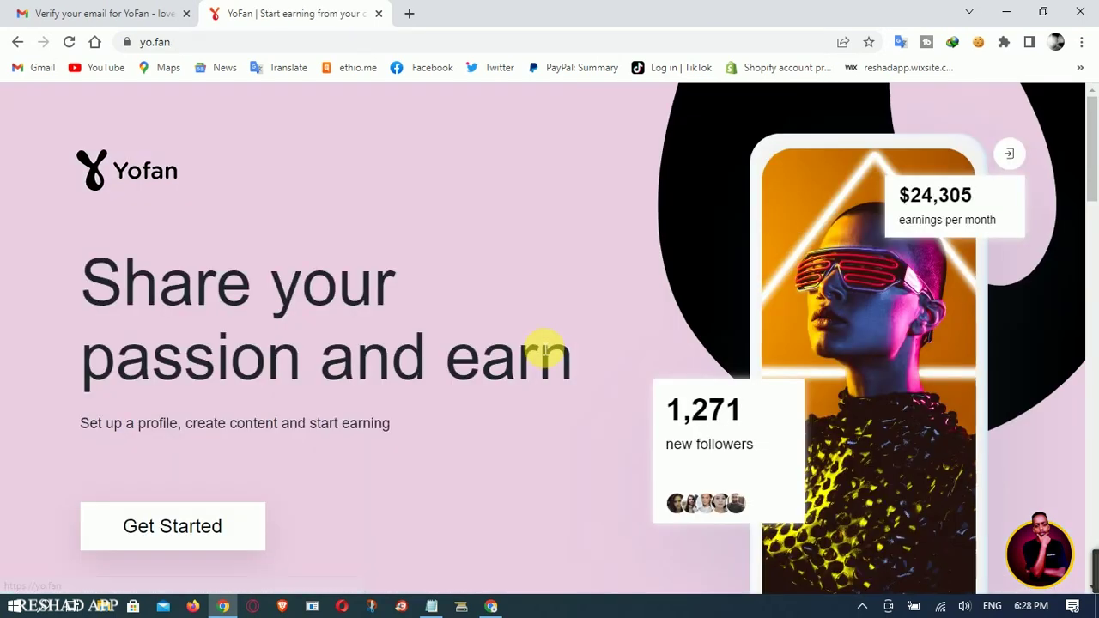
pyautogui.click(378, 13)
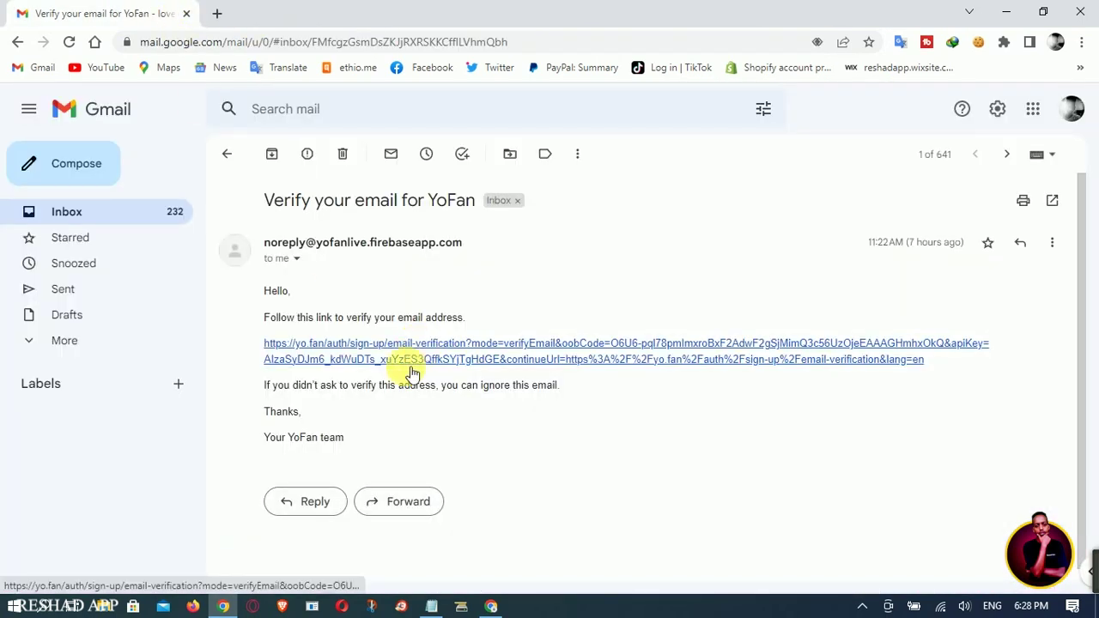
# Check the Gmail inbox for a new YoFan verification email and return to the new profile's page
pyautogui.click(120, 110)
pyautogui.click(490, 606)
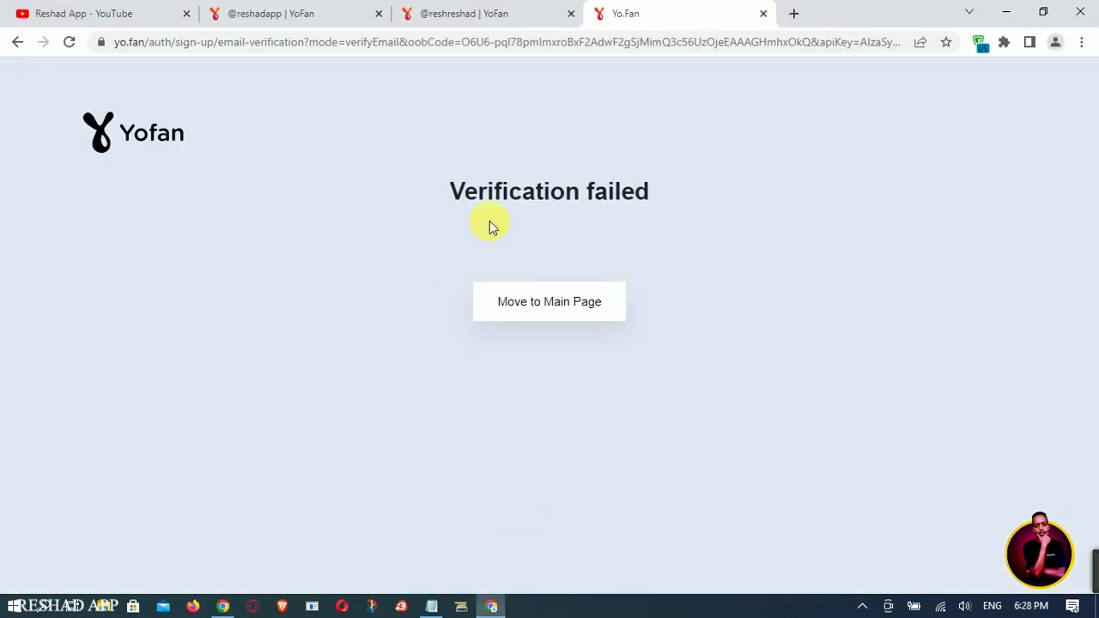
pyautogui.click(503, 12)
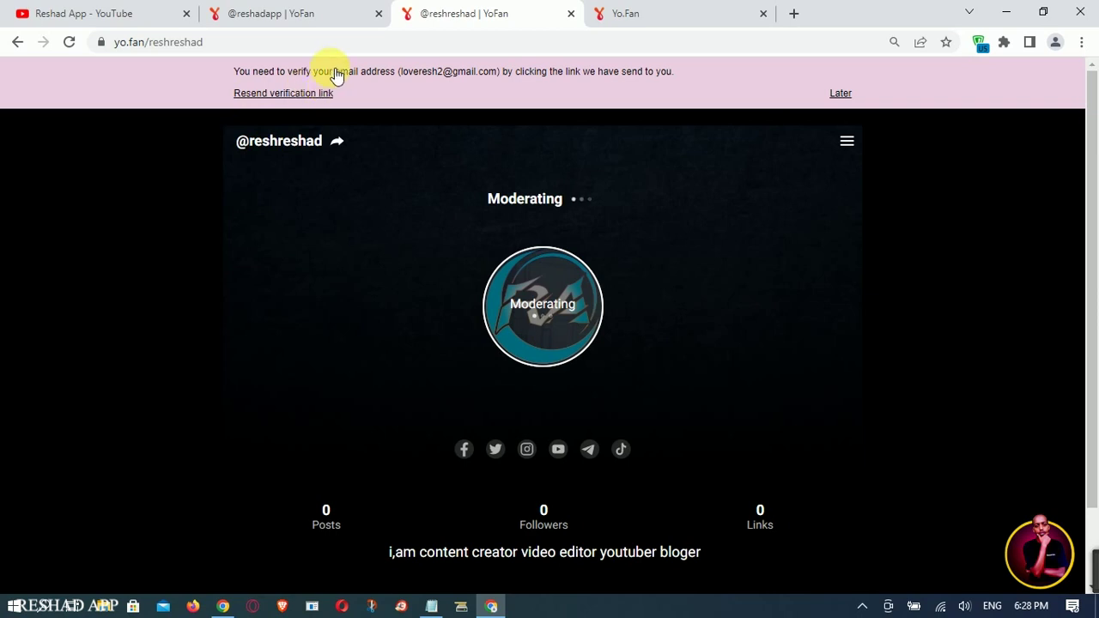
pyautogui.click(223, 606)
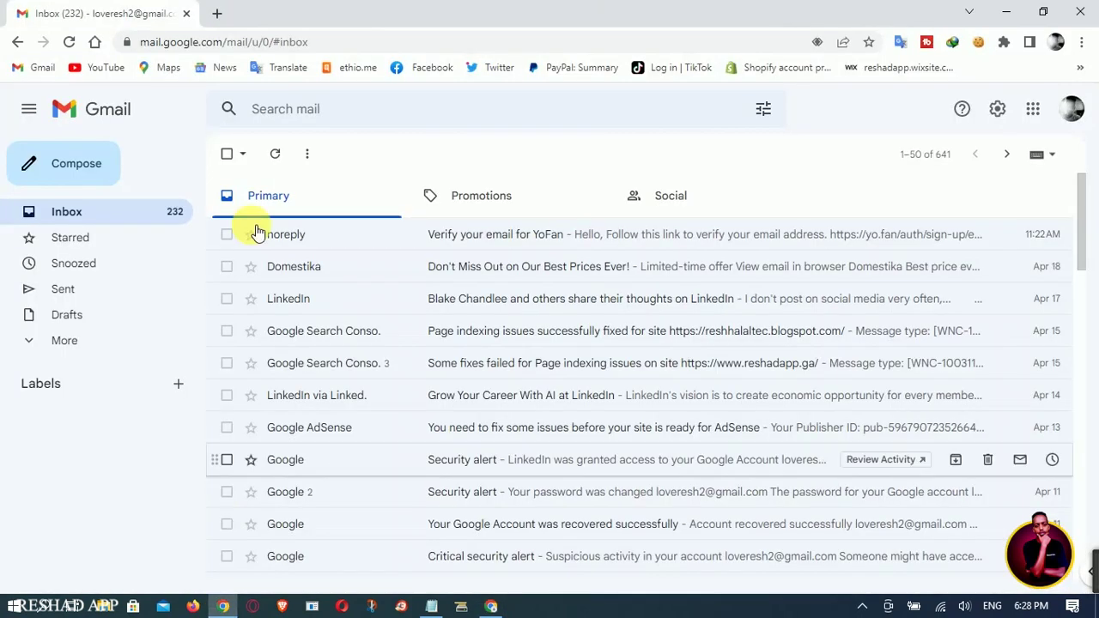
pyautogui.click(490, 605)
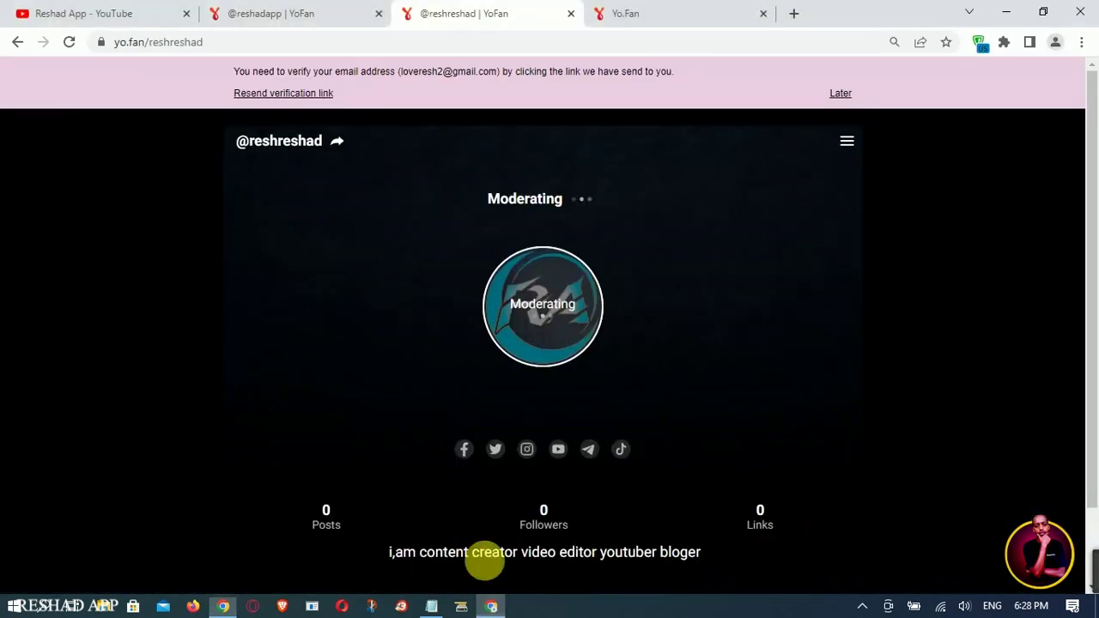
# Look over the new profile page and postpone its email verification notice
pyautogui.scroll(-2, 459, 176)
pyautogui.scroll(2, 461, 176)
pyautogui.click(841, 95)
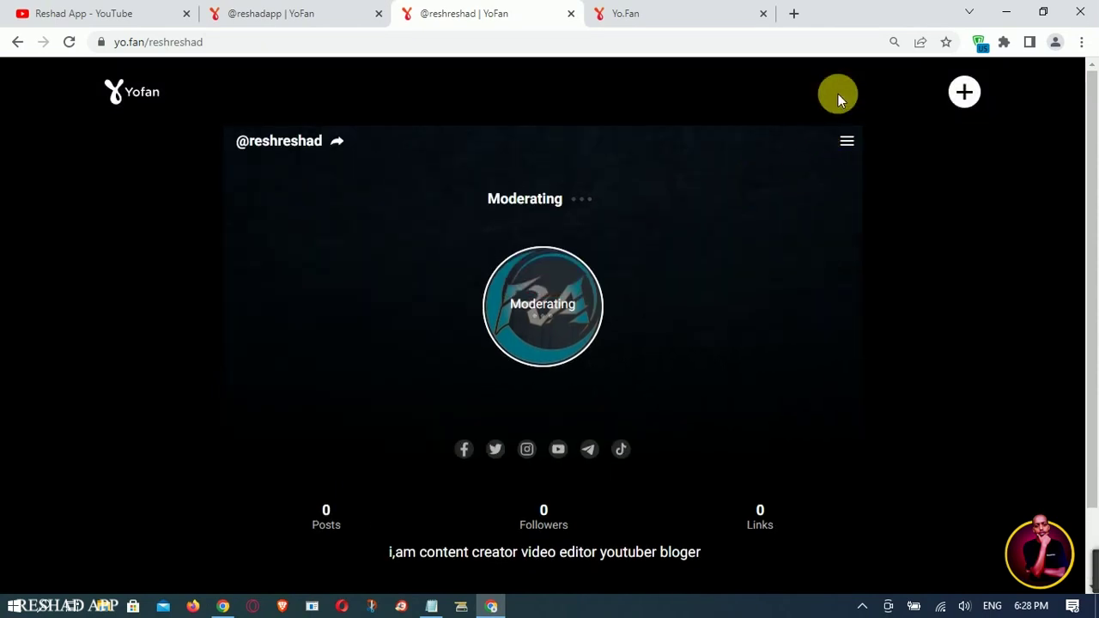
# Resend the email verification link from the YoFan account settings and open the new verification message in Gmail
pyautogui.click(842, 144)
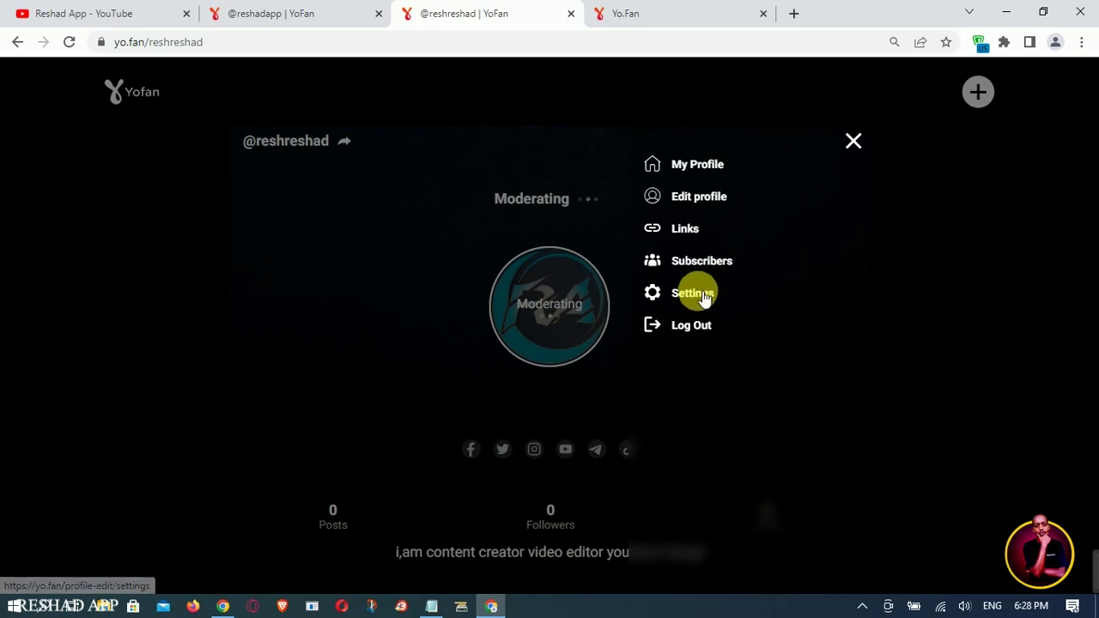
pyautogui.click(693, 293)
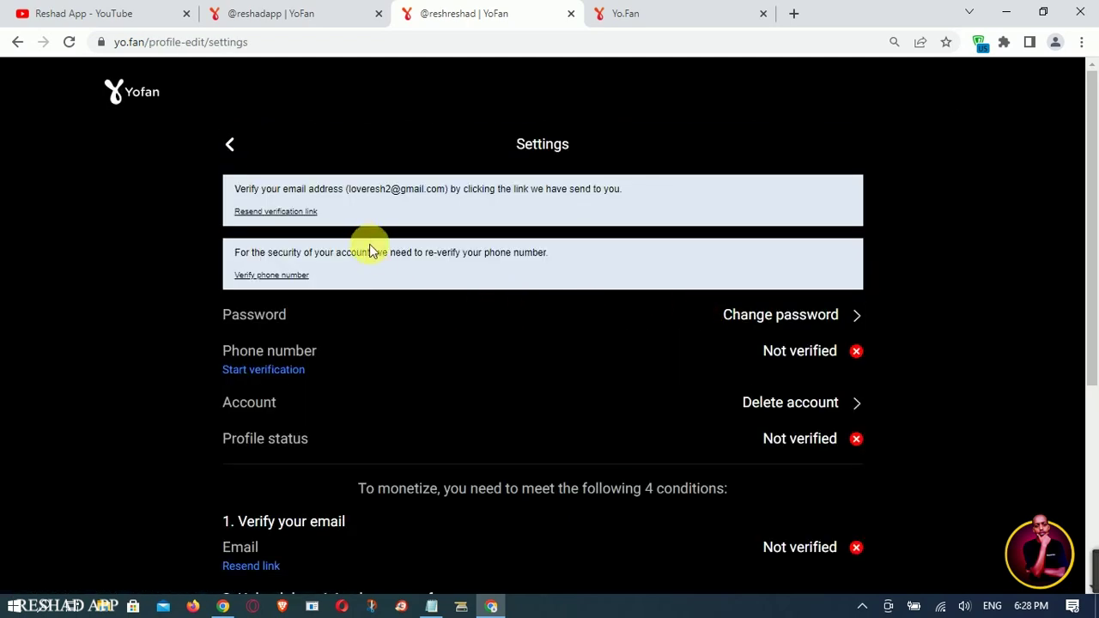
pyautogui.click(274, 212)
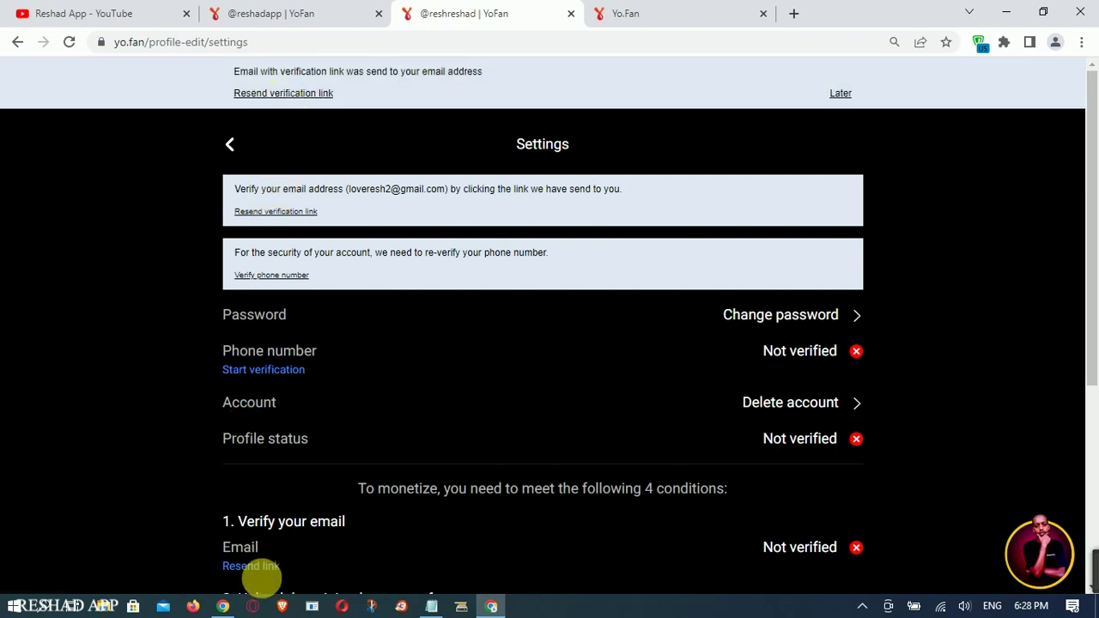
pyautogui.click(224, 603)
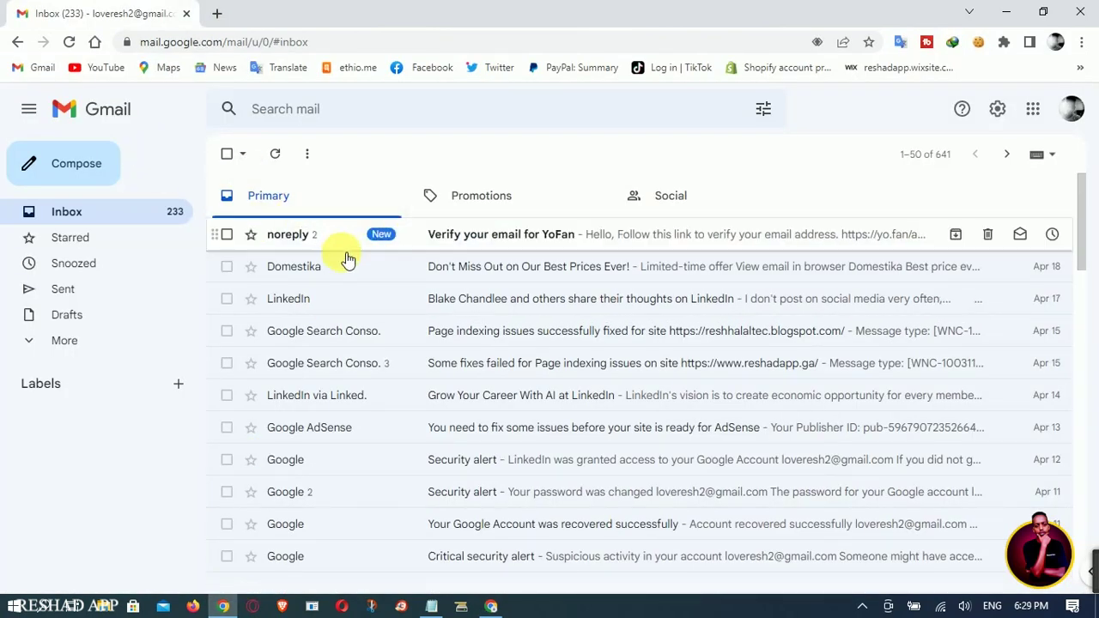
pyautogui.click(528, 240)
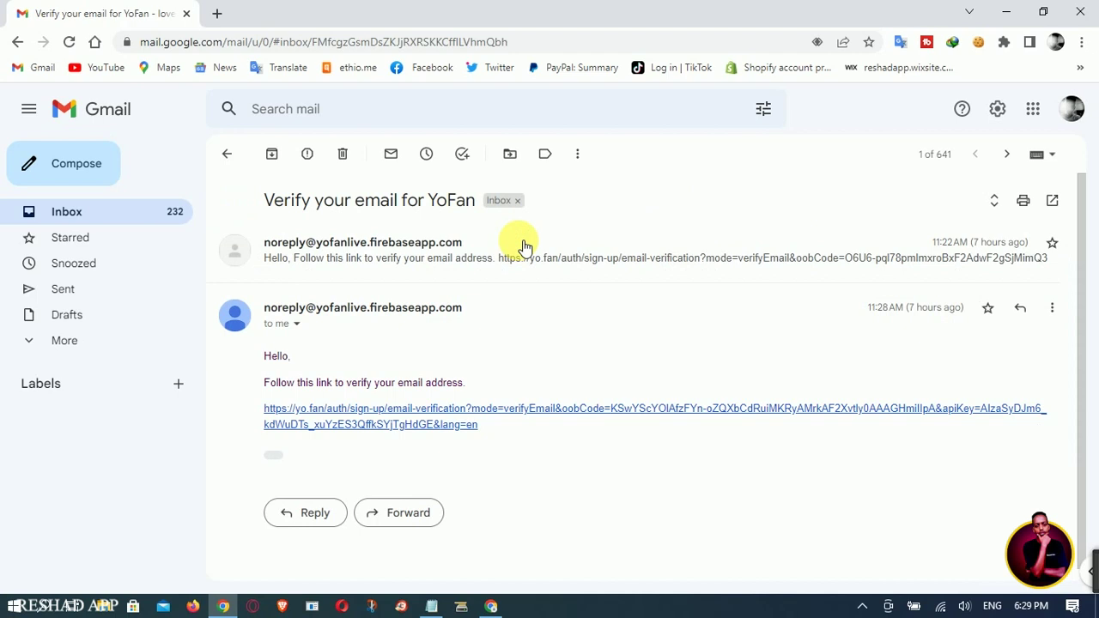
# Try to verify the email address with the link from the second YoFan message, in the Gmail browser and in the YoFan browser's verification page
pyautogui.click(472, 421)
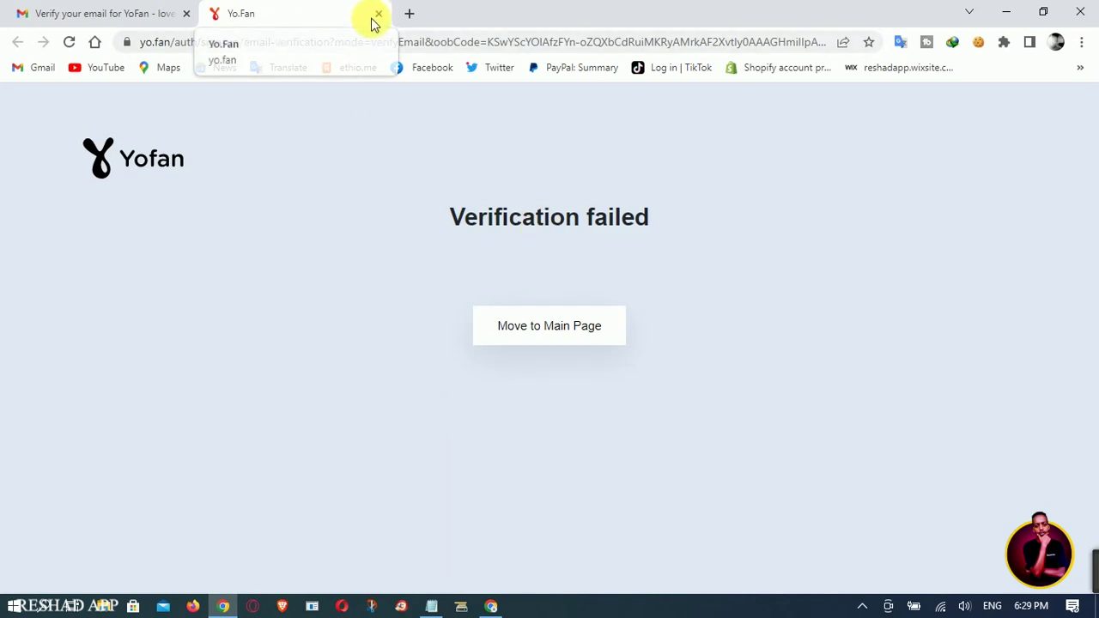
pyautogui.click(377, 15)
pyautogui.rightClick(445, 414)
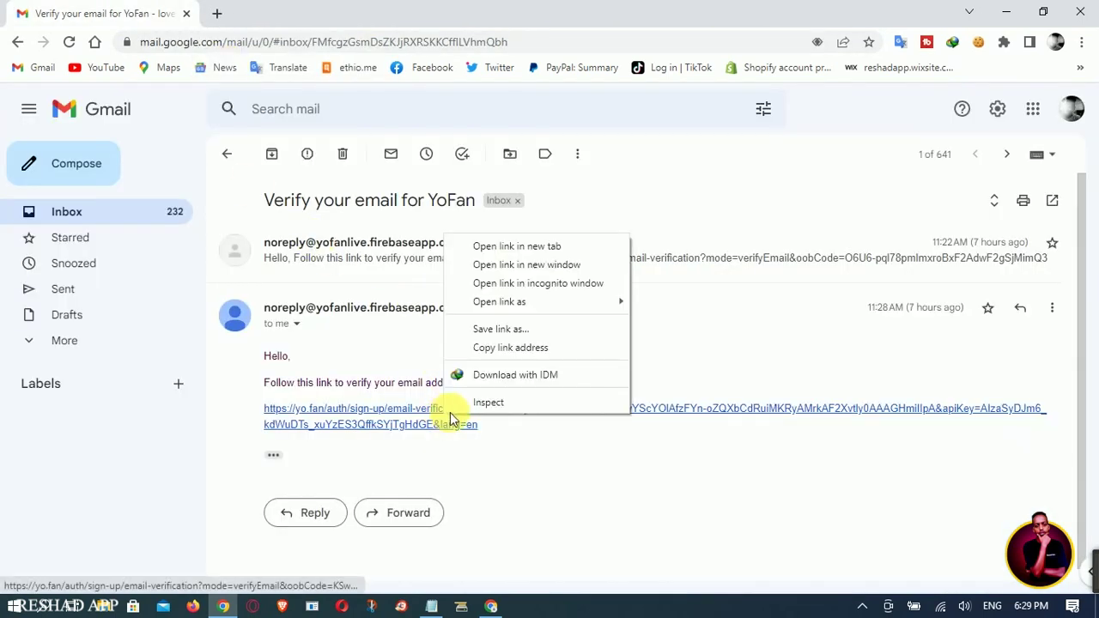
pyautogui.click(518, 347)
pyautogui.click(491, 602)
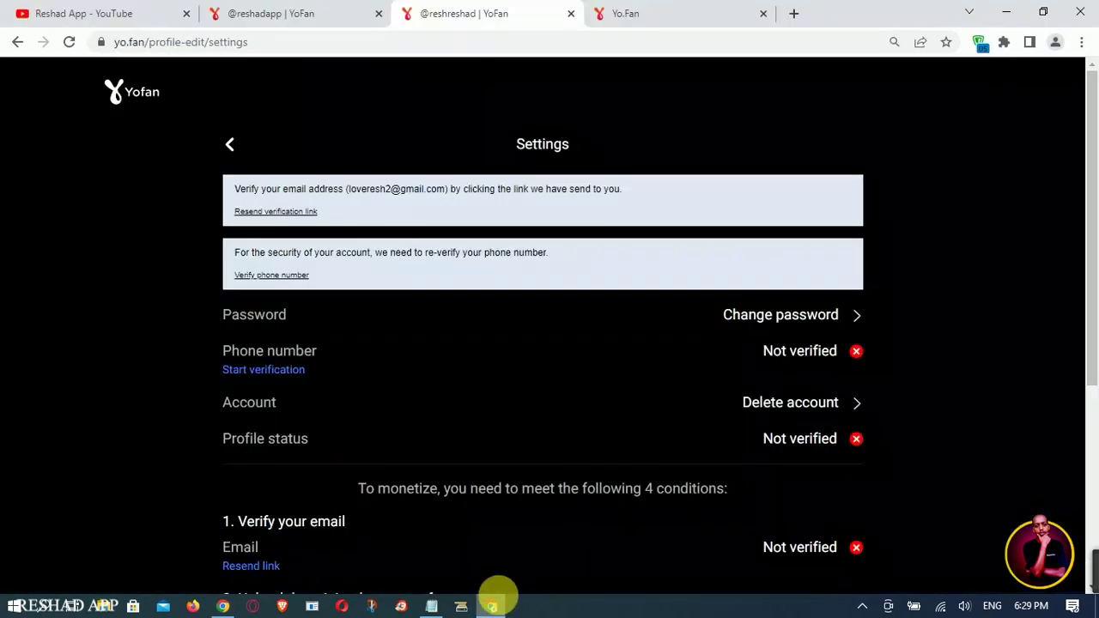
pyautogui.click(625, 14)
pyautogui.rightClick(508, 48)
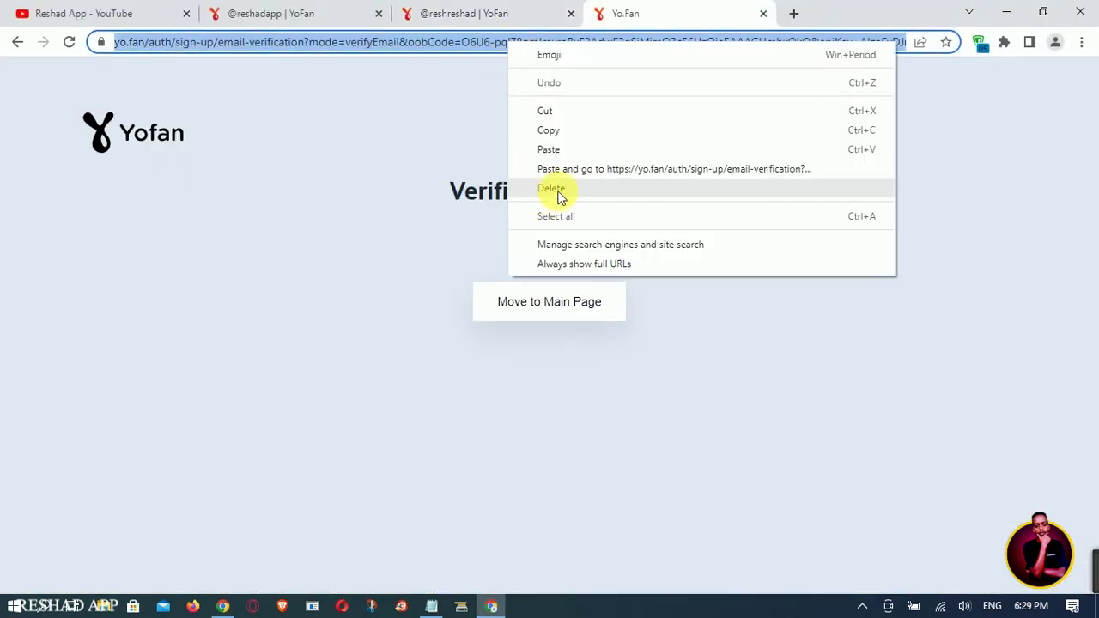
pyautogui.click(562, 187)
pyautogui.rightClick(544, 39)
pyautogui.click(601, 154)
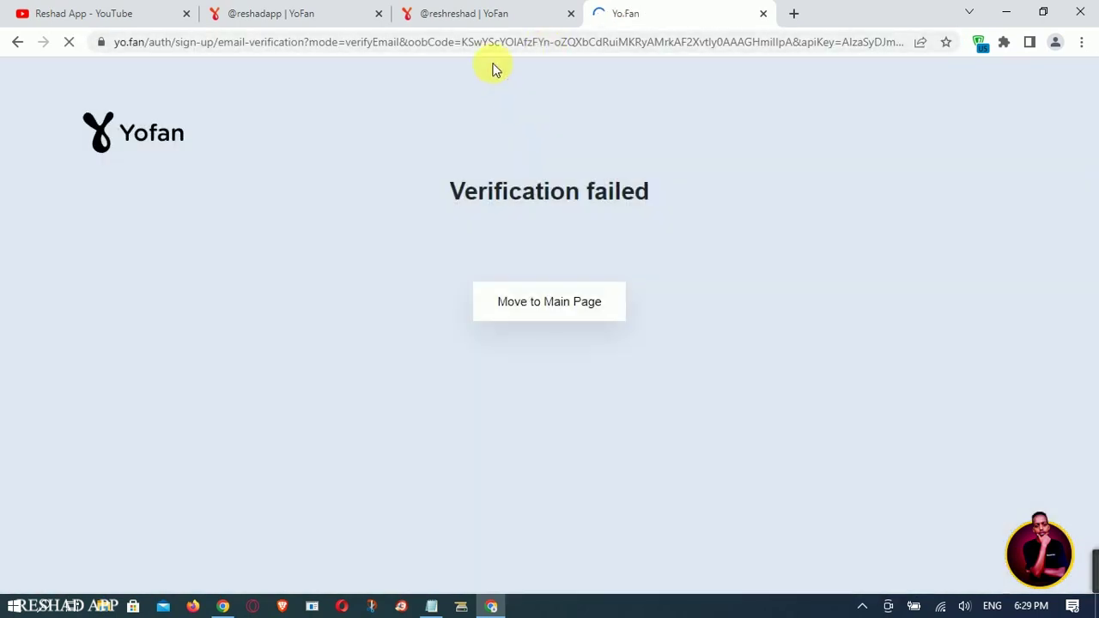
# Start the phone number verification from the YoFan account settings and log in with the account's email address and password
pyautogui.click(461, 15)
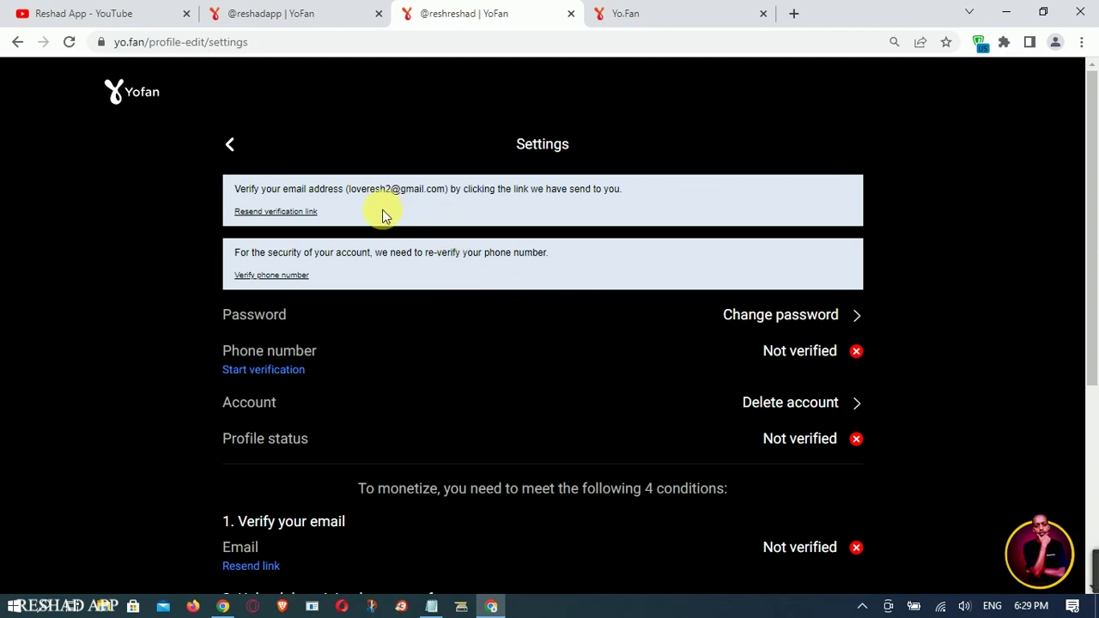
pyautogui.click(266, 276)
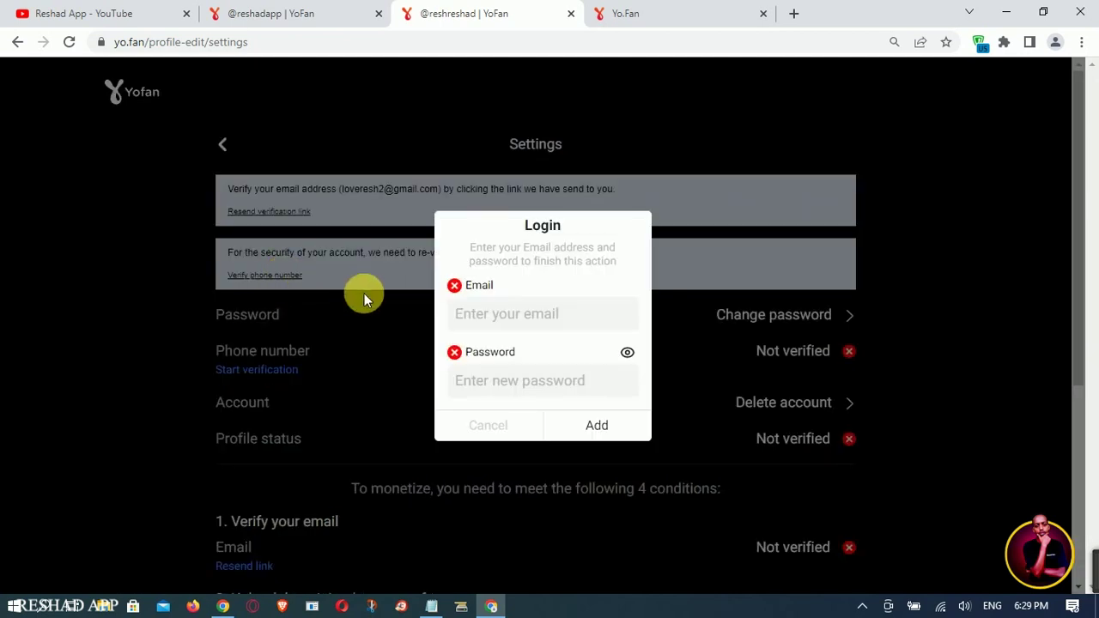
pyautogui.click(504, 315)
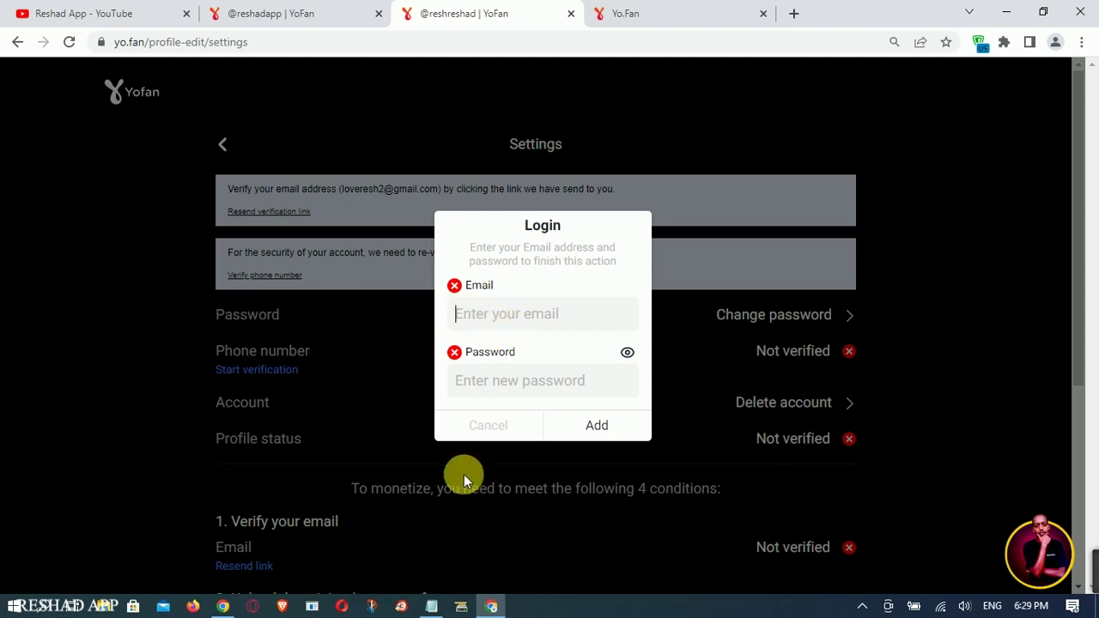
pyautogui.hotkey('ctrl', 'v')
pyautogui.click(490, 380)
pyautogui.write('••')
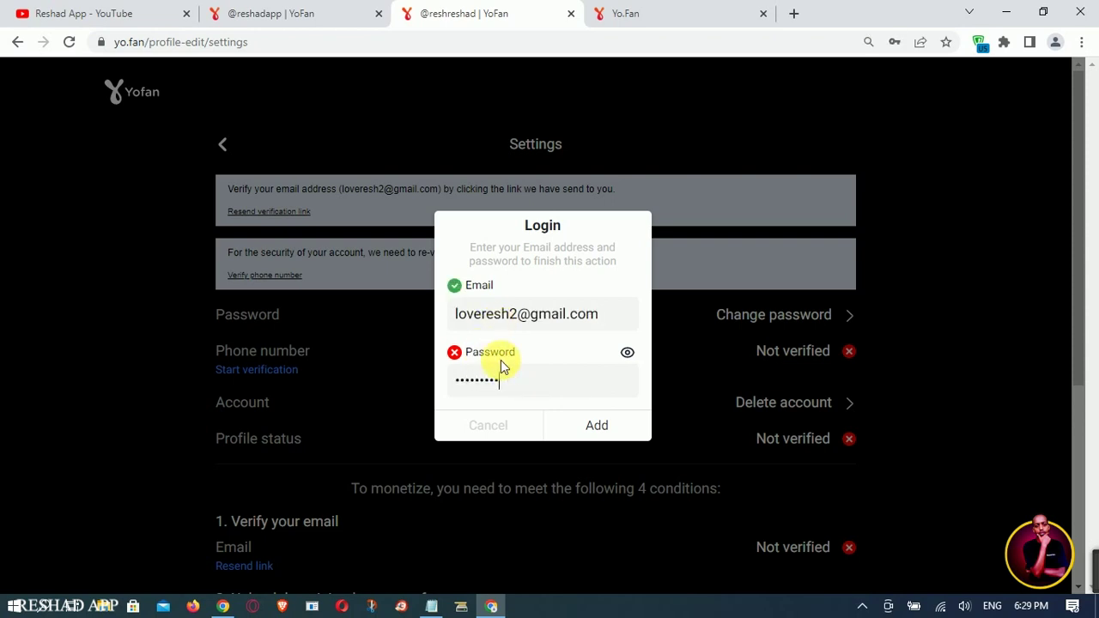
pyautogui.write('•••••••••••')
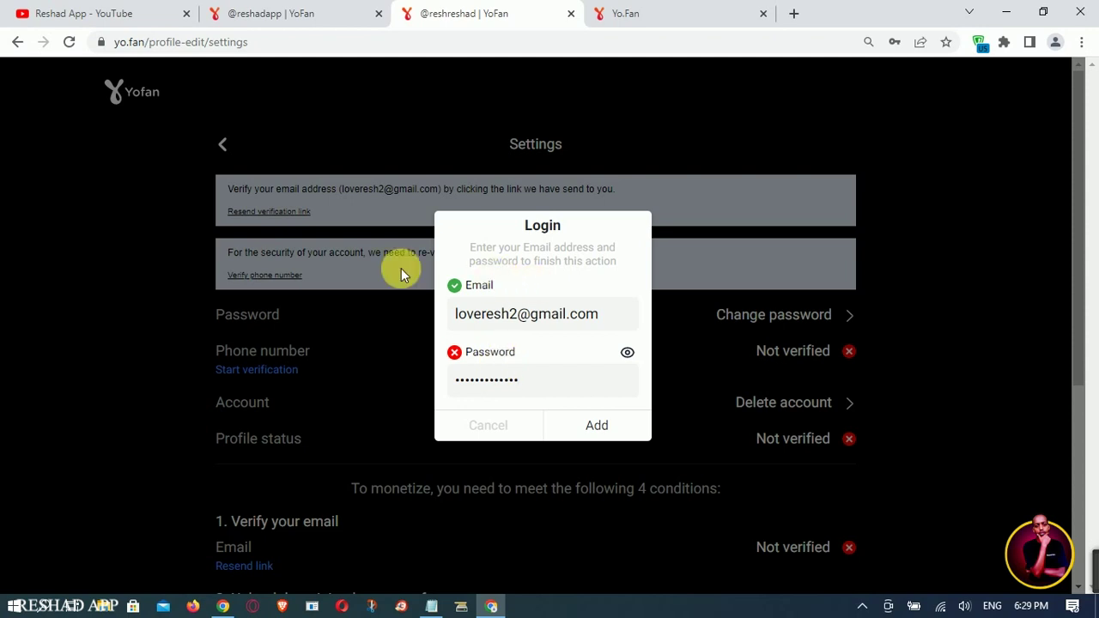
pyautogui.click(618, 423)
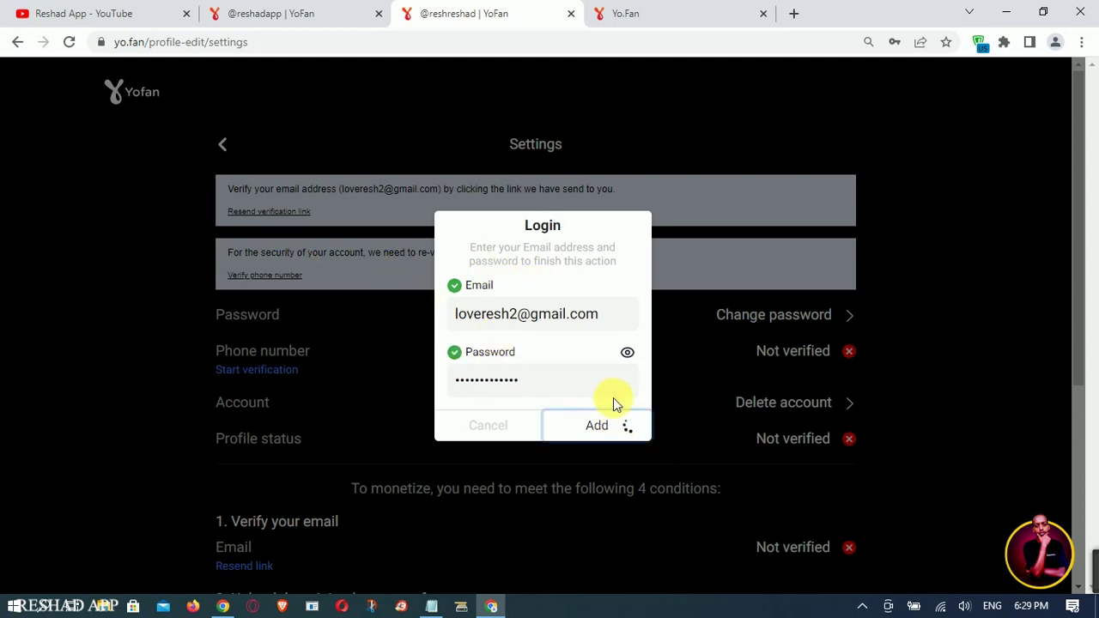
# Add the account's phone number with its country code and submit the verification code for the security check
pyautogui.click(511, 351)
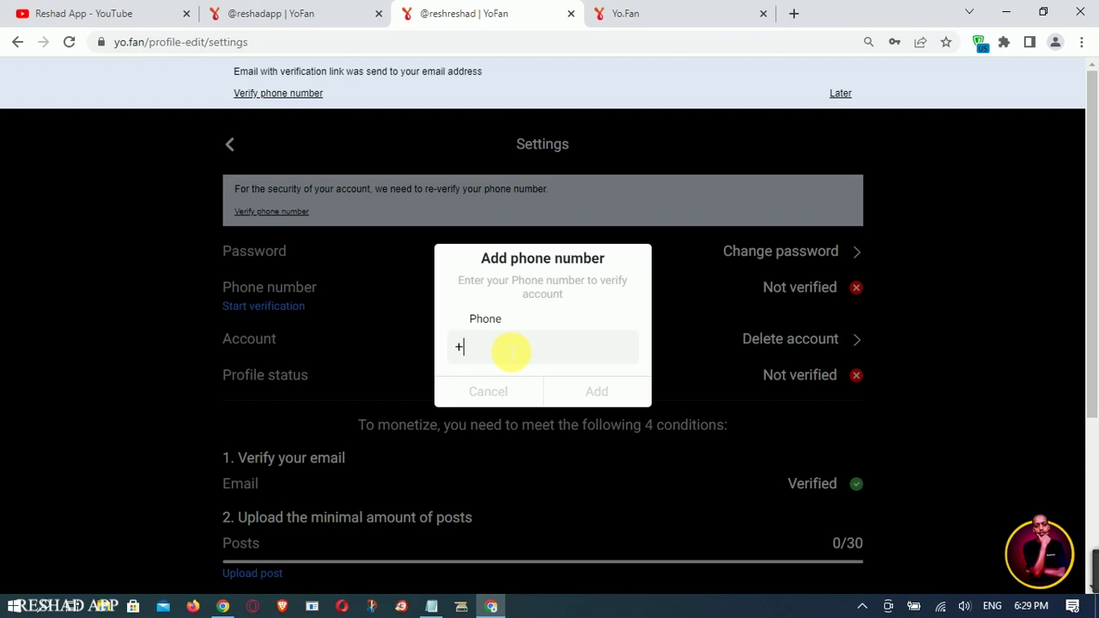
pyautogui.write('251')
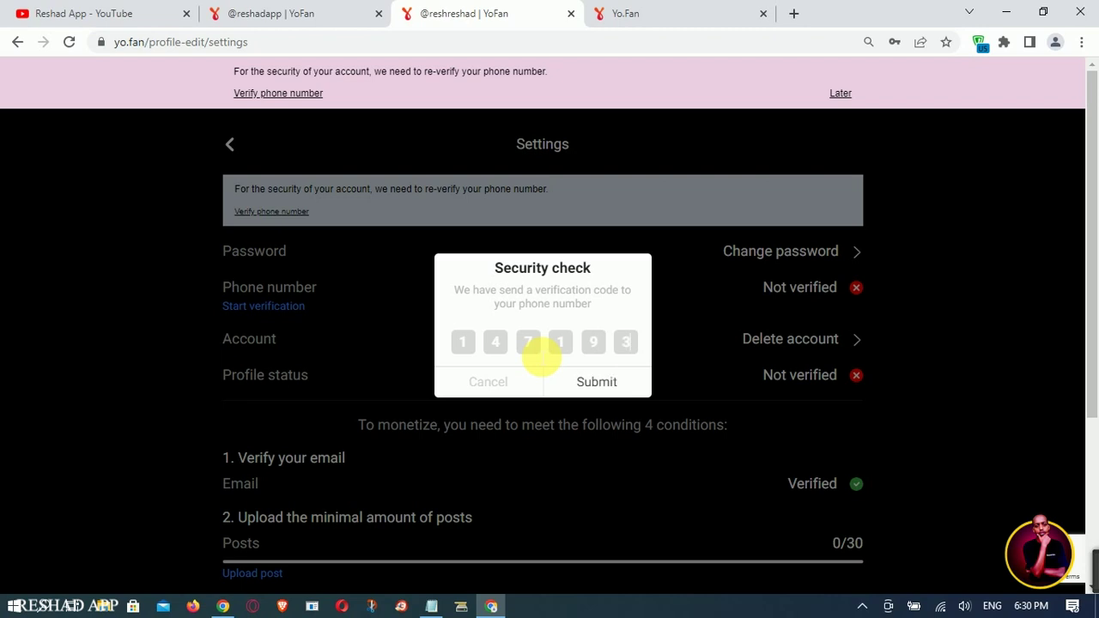
pyautogui.click(600, 383)
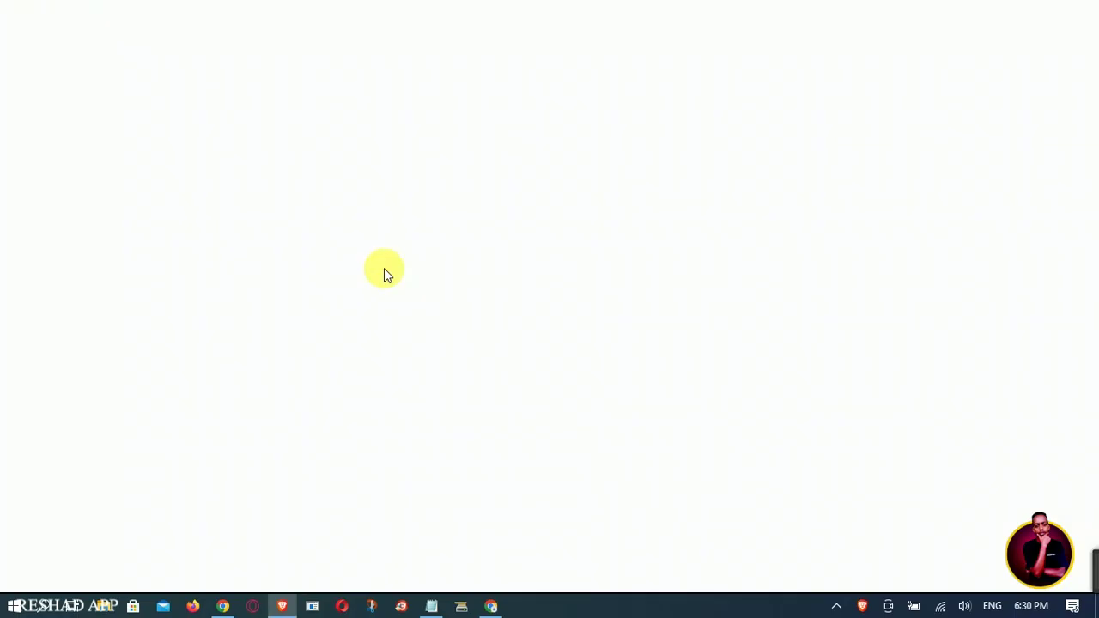
# Check the Gmail inbox for a new YoFan message, dismiss the Auslogics BoostSpeed notification and return to the YoFan settings
pyautogui.click(223, 604)
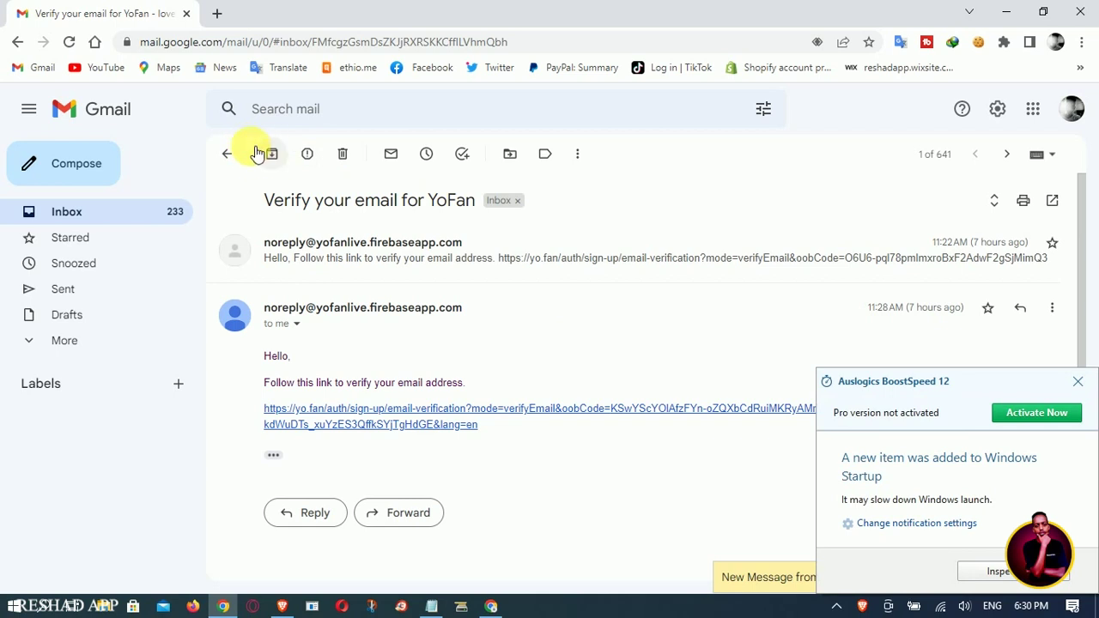
pyautogui.click(137, 110)
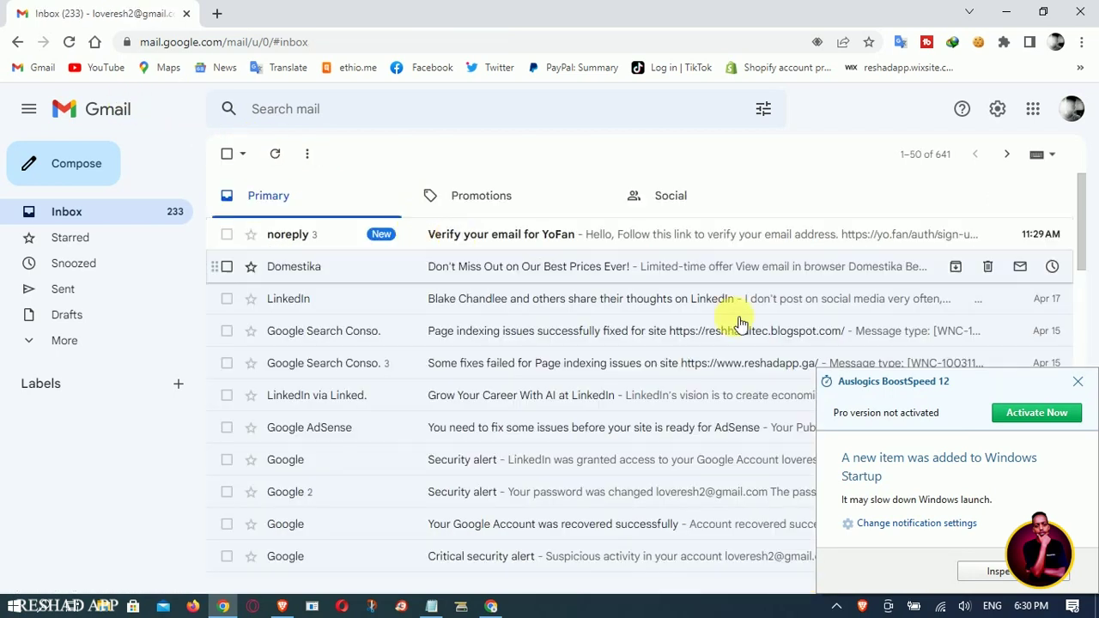
pyautogui.click(1077, 381)
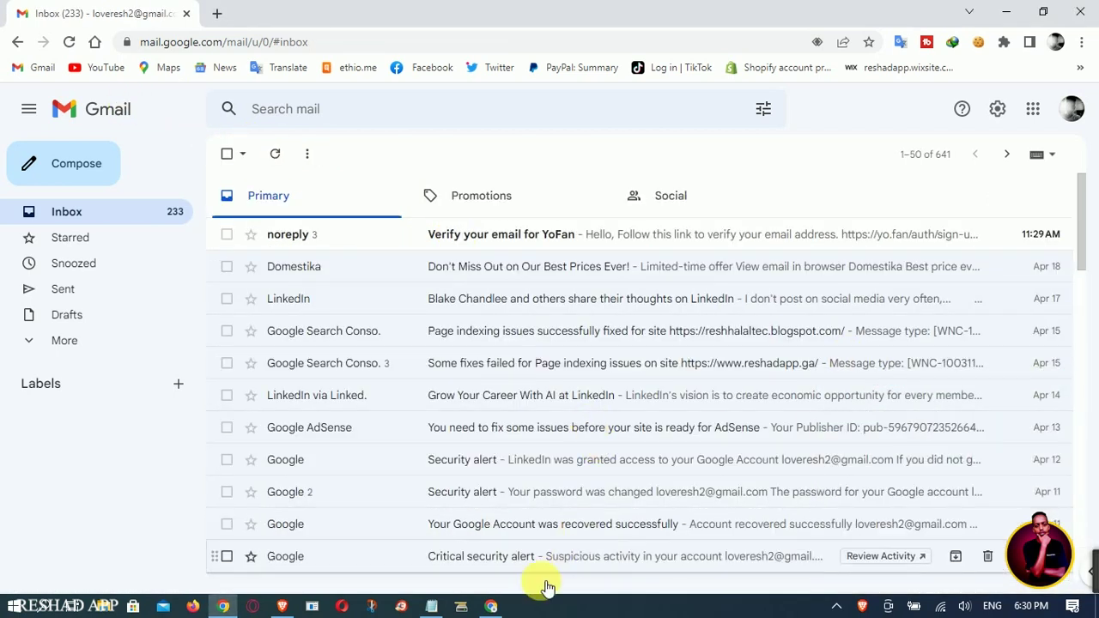
pyautogui.click(491, 606)
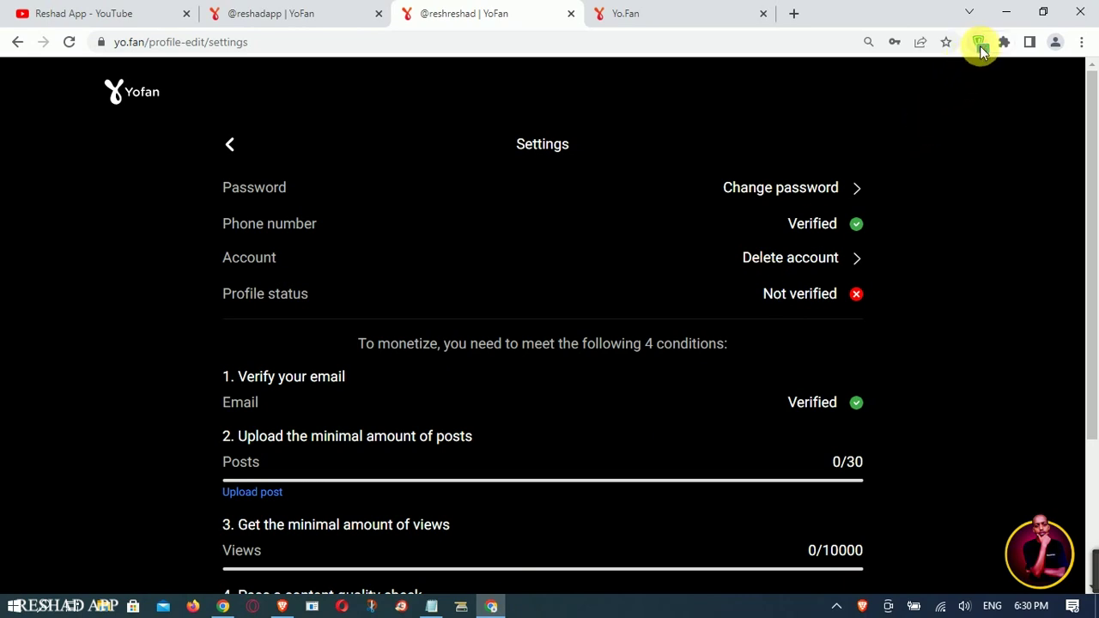
# Open the "Verify your email for YoFan" conversation in Gmail and copy the verification link of its newest message
pyautogui.click(223, 608)
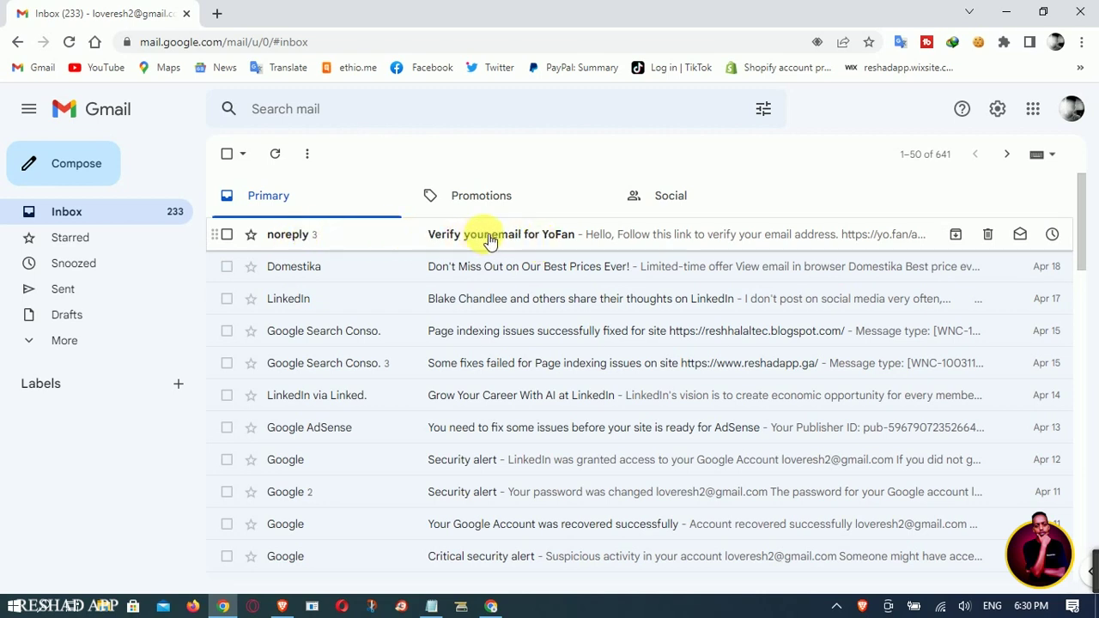
pyautogui.click(527, 234)
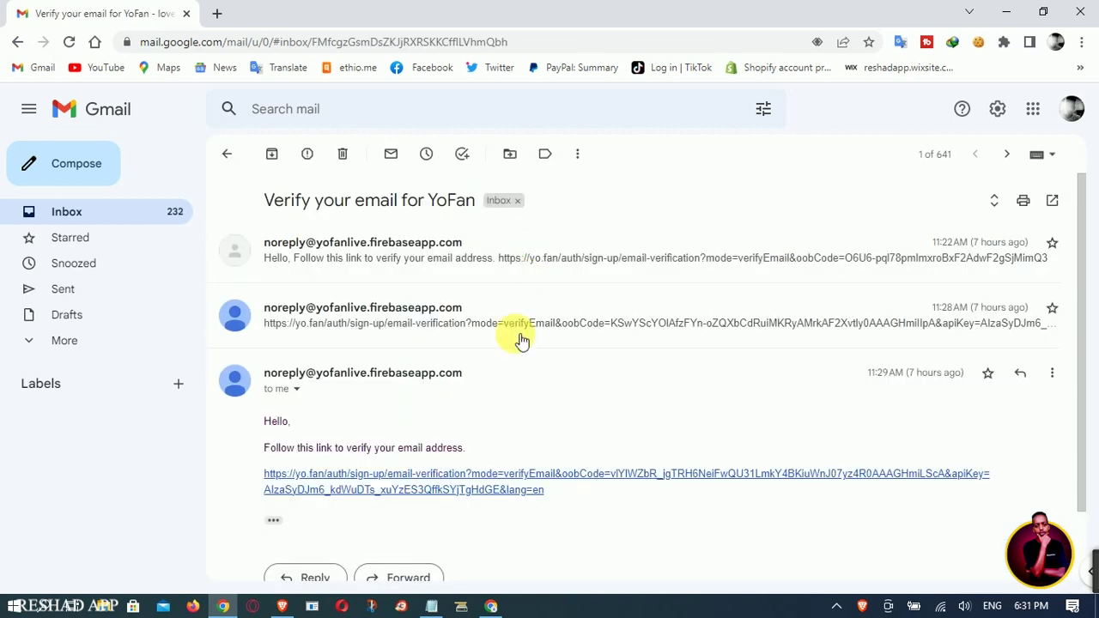
pyautogui.rightClick(446, 481)
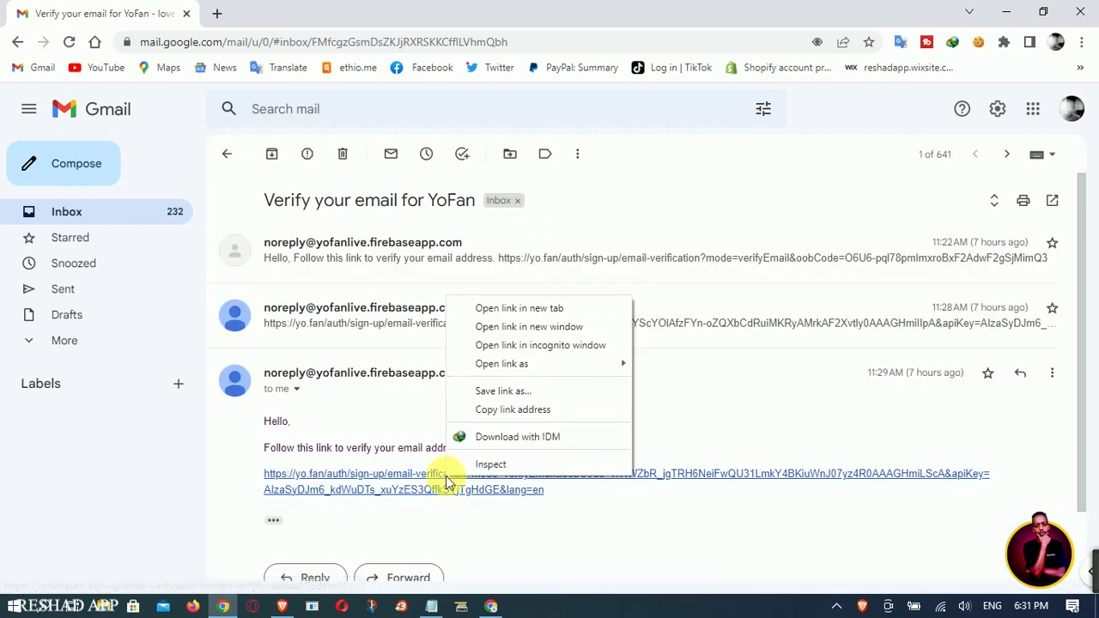
pyautogui.click(512, 415)
# Load the copied verification link in place of the old address on the YoFan verification page, and close that page
pyautogui.click(490, 606)
pyautogui.click(633, 16)
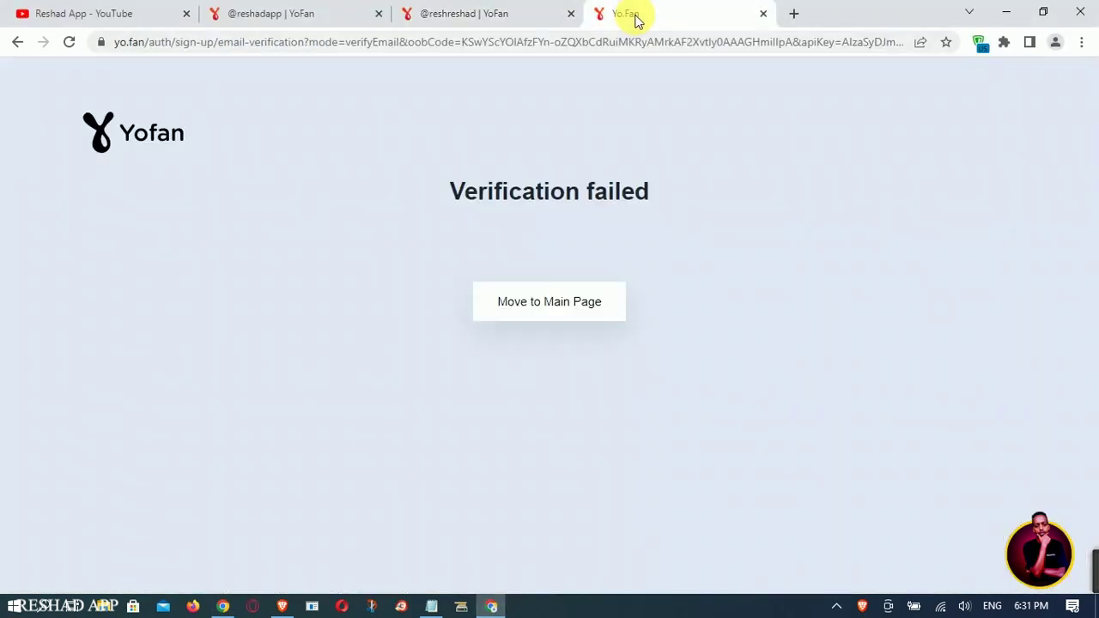
pyautogui.click(617, 43)
pyautogui.press('BackSpace')
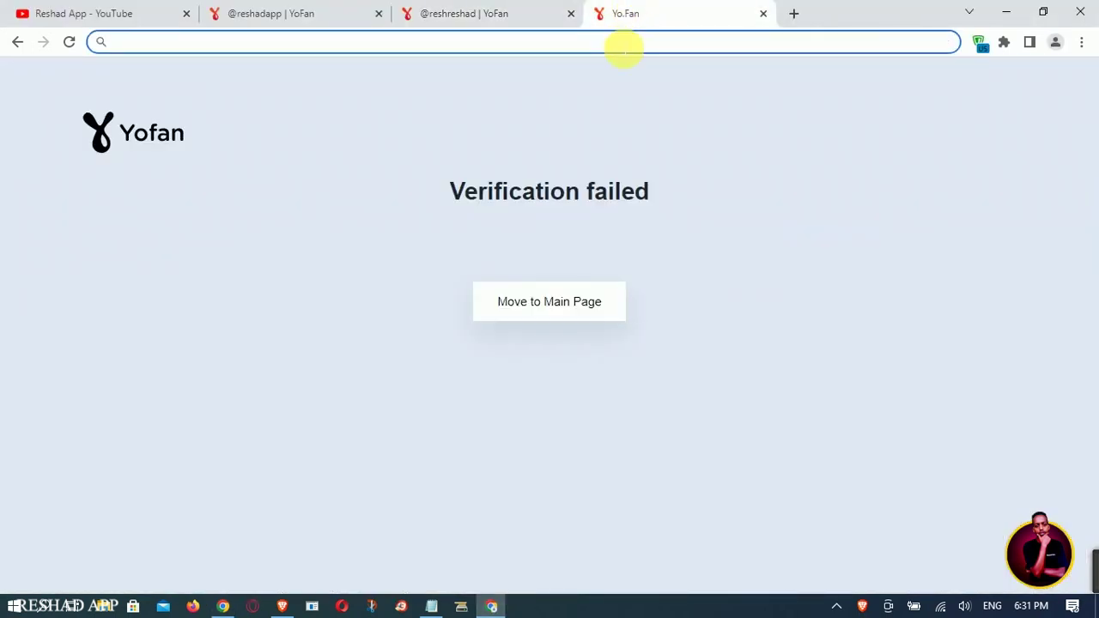
pyautogui.hotkey('ctrl', 'v')
pyautogui.press('Return')
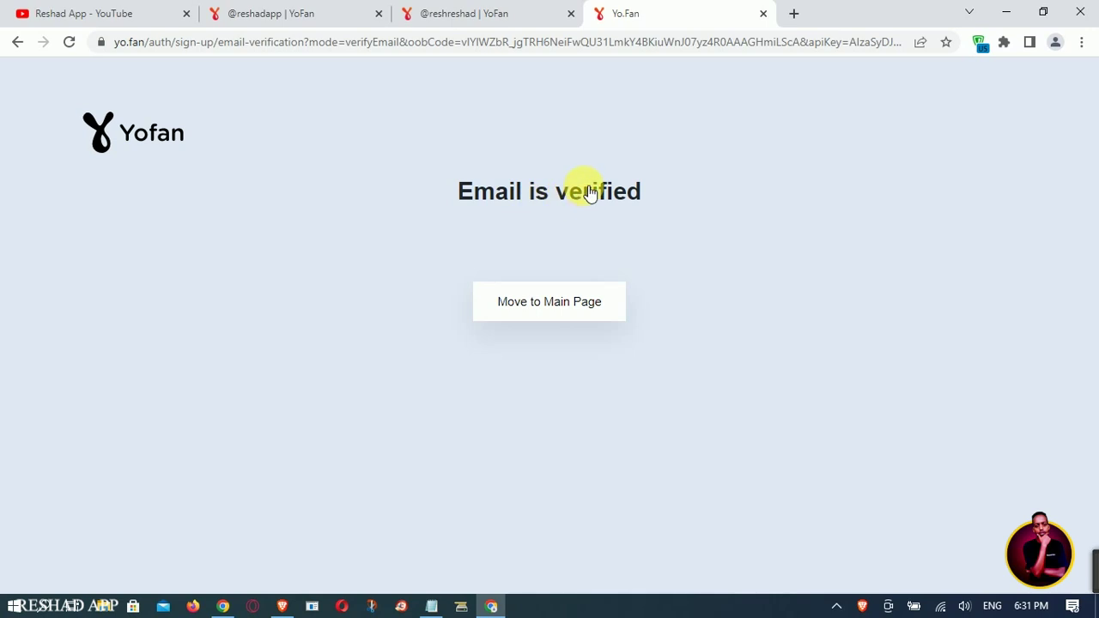
pyautogui.click(763, 14)
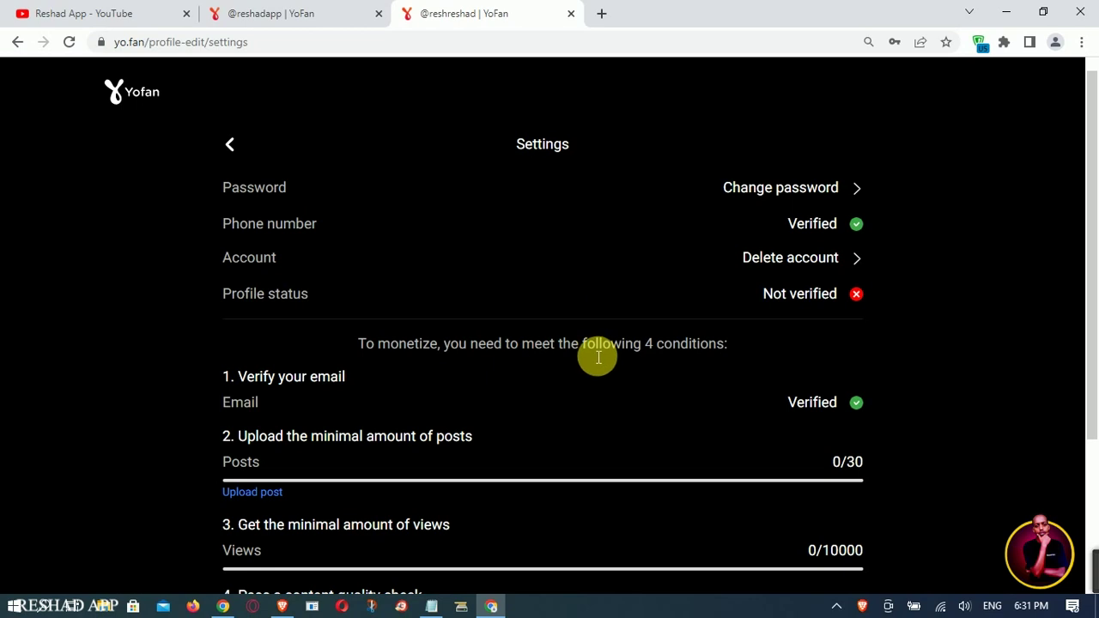
# Switch to Brave, view the older YoFan profile's settings for comparison, and return to the new account's settings
pyautogui.moveTo(283, 602)
pyautogui.click(331, 536)
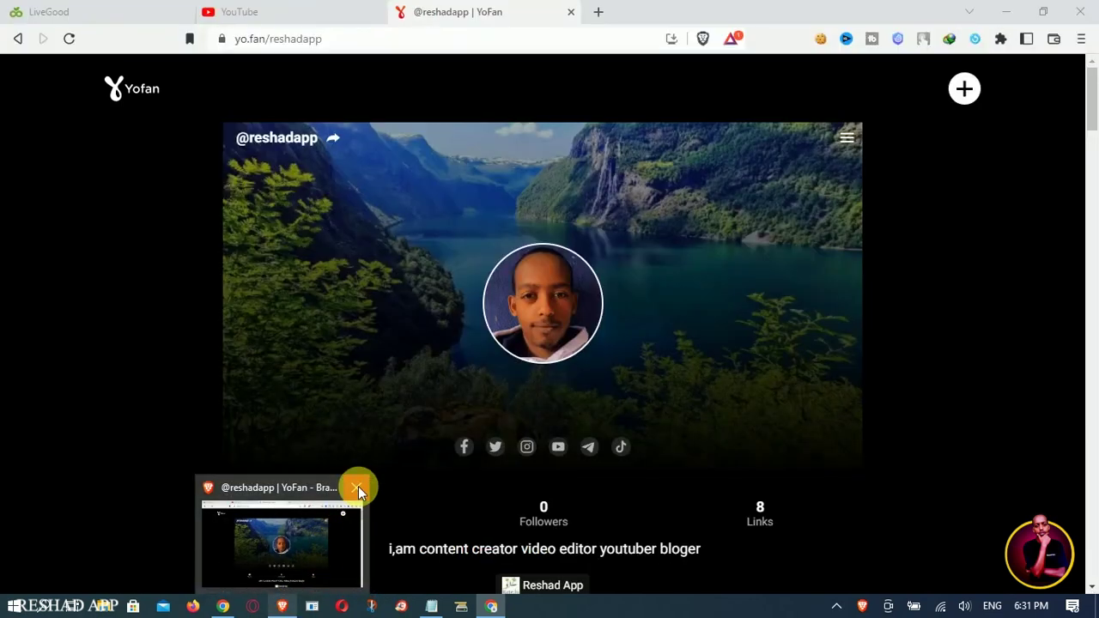
pyautogui.click(848, 138)
pyautogui.click(689, 281)
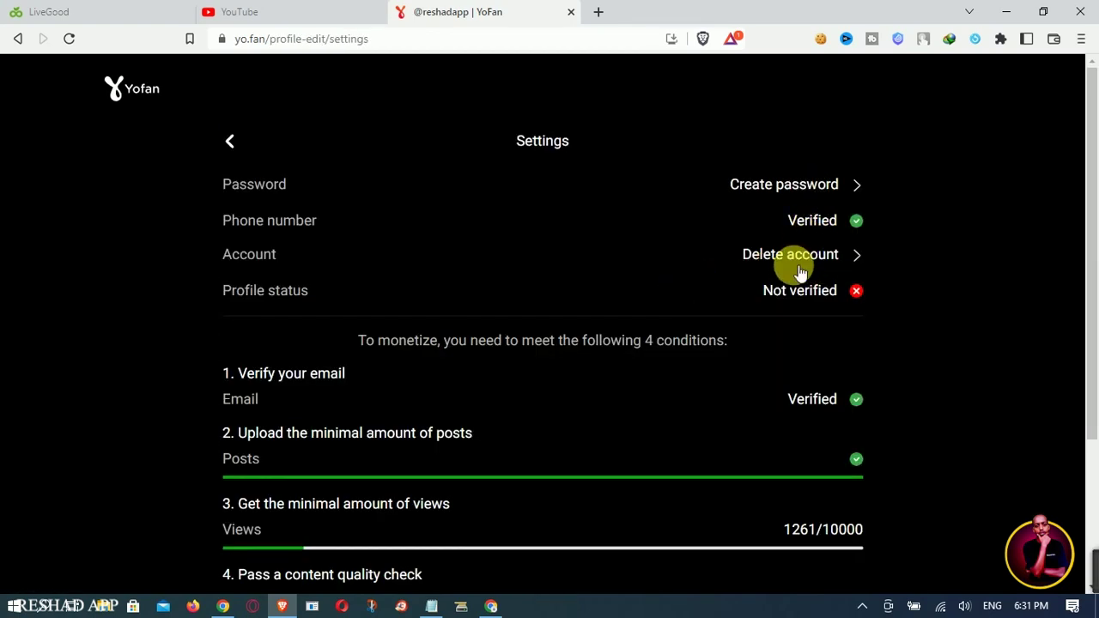
pyautogui.click(1005, 13)
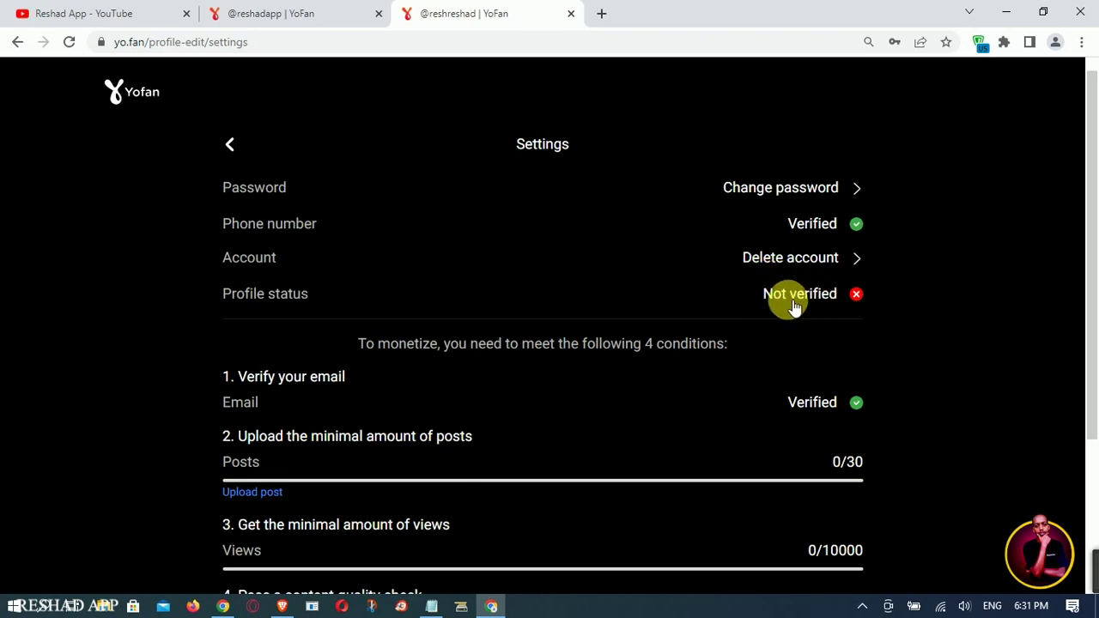
# Examine the four monetization conditions in the account settings: email verification, minimal posts, minimal views and content quality check
pyautogui.scroll(-3, 765, 319)
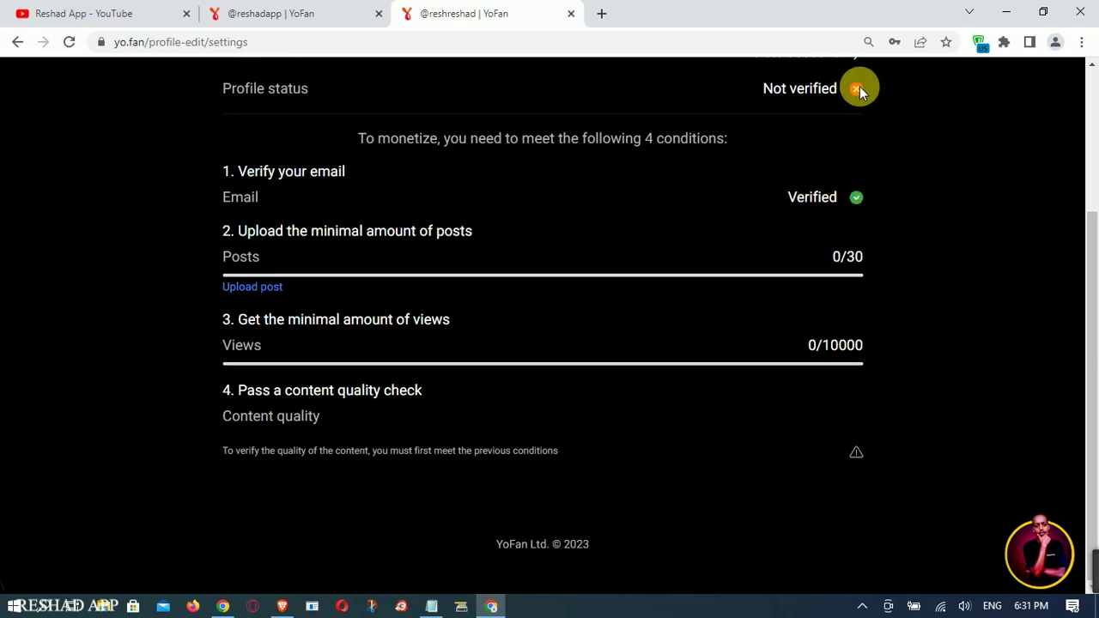
pyautogui.moveTo(270, 196); pyautogui.dragTo(249, 171)
pyautogui.click(243, 174)
pyautogui.moveTo(258, 232); pyautogui.dragTo(436, 234)
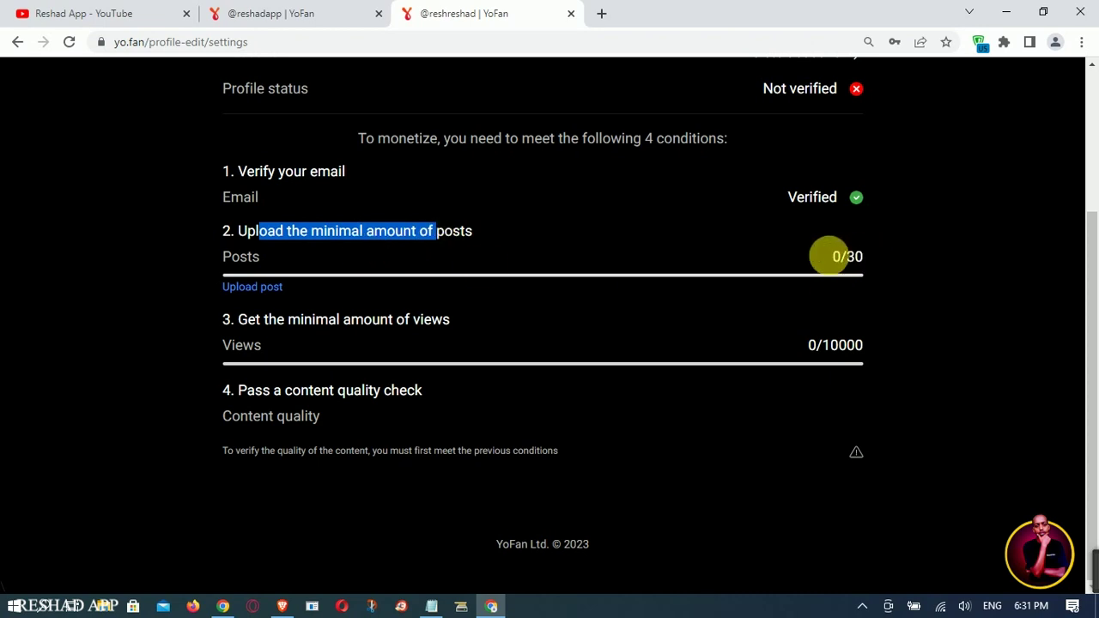
pyautogui.click(329, 260)
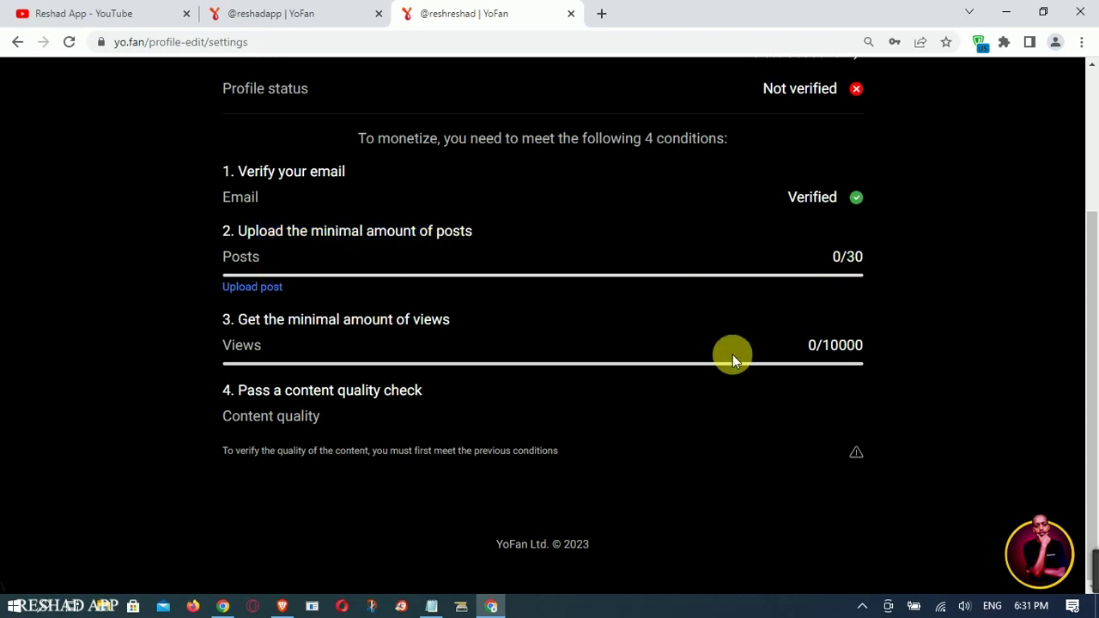
pyautogui.moveTo(251, 319); pyautogui.dragTo(469, 324)
pyautogui.click(481, 322)
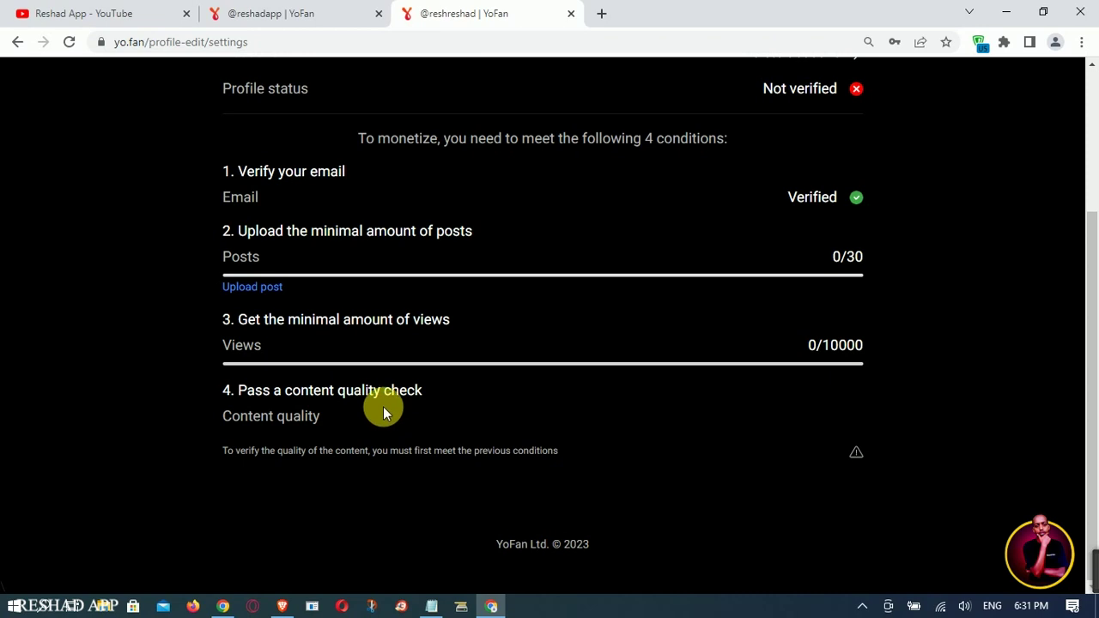
pyautogui.scroll(3, 383, 409)
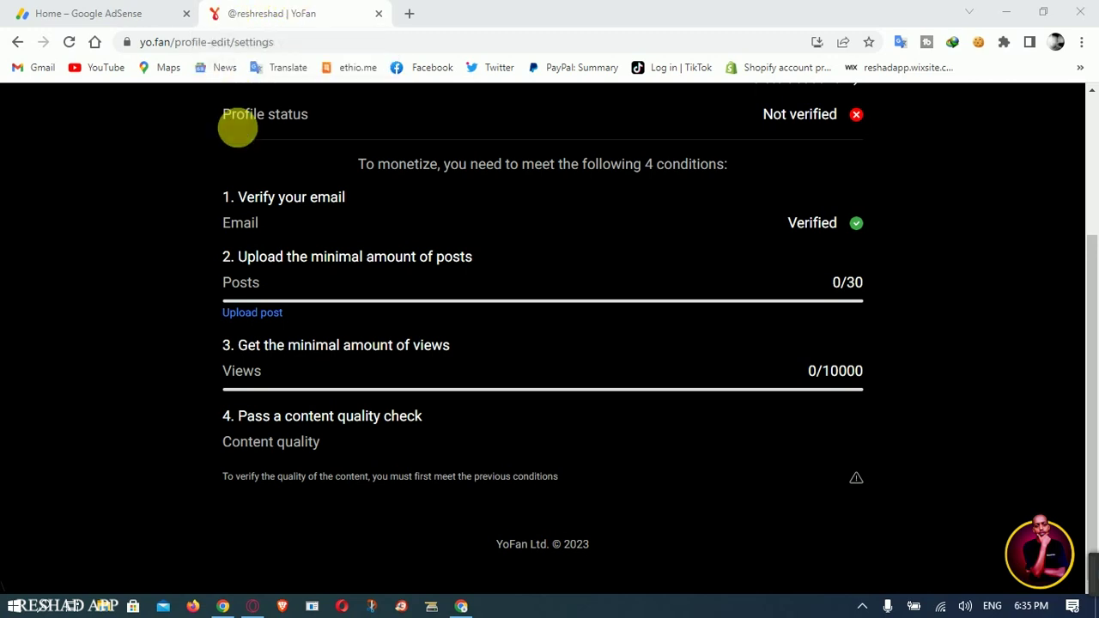
# Return from the settings to the new profile's page and copy its web address
pyautogui.click(18, 42)
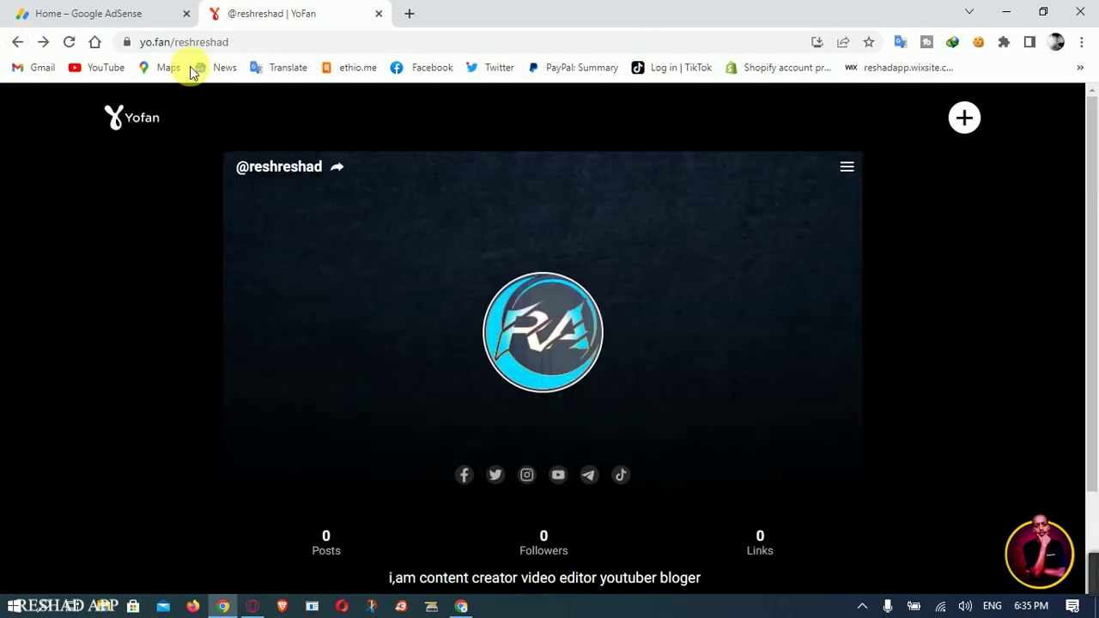
pyautogui.click(160, 42)
pyautogui.hotkey('ctrl', 'c')
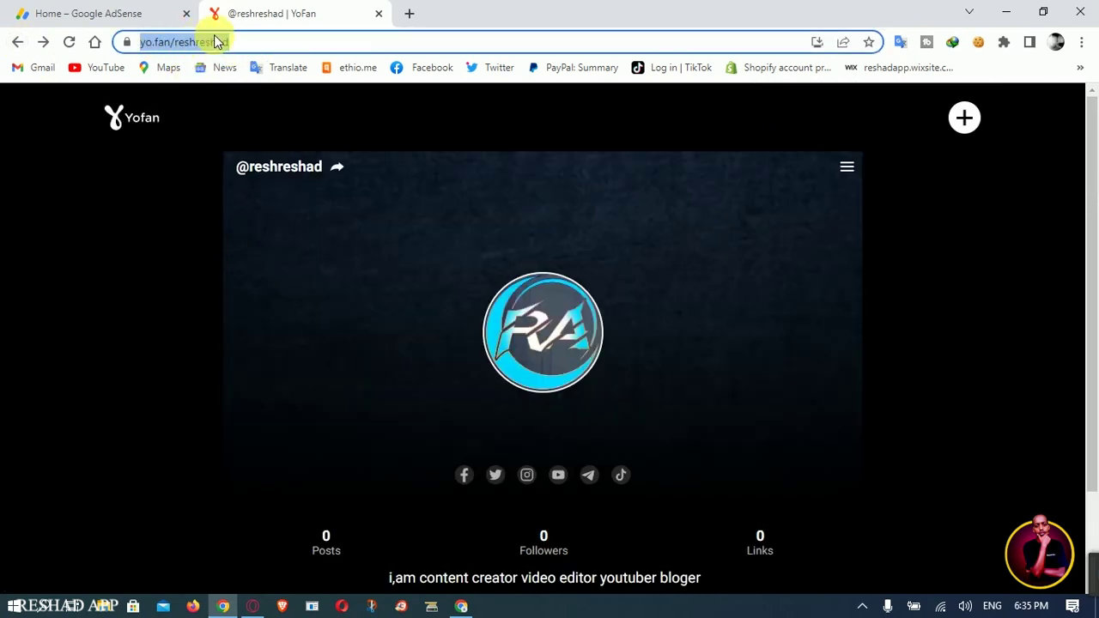
# Copy the YoFan profile's link from its share options and go to the Google AdSense home page
pyautogui.click(337, 167)
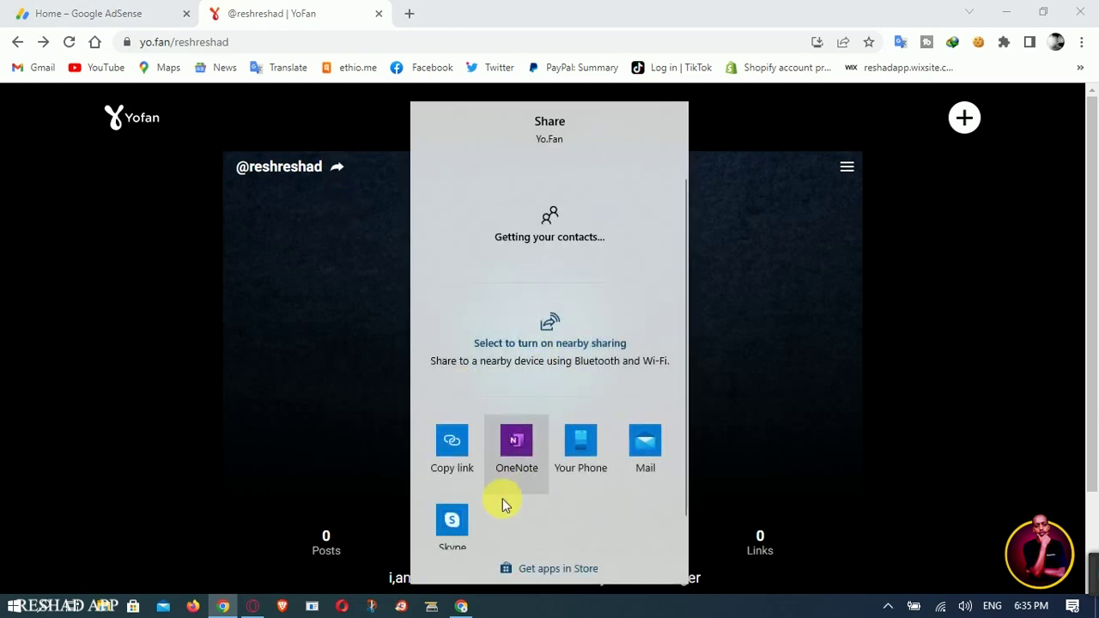
pyautogui.click(460, 453)
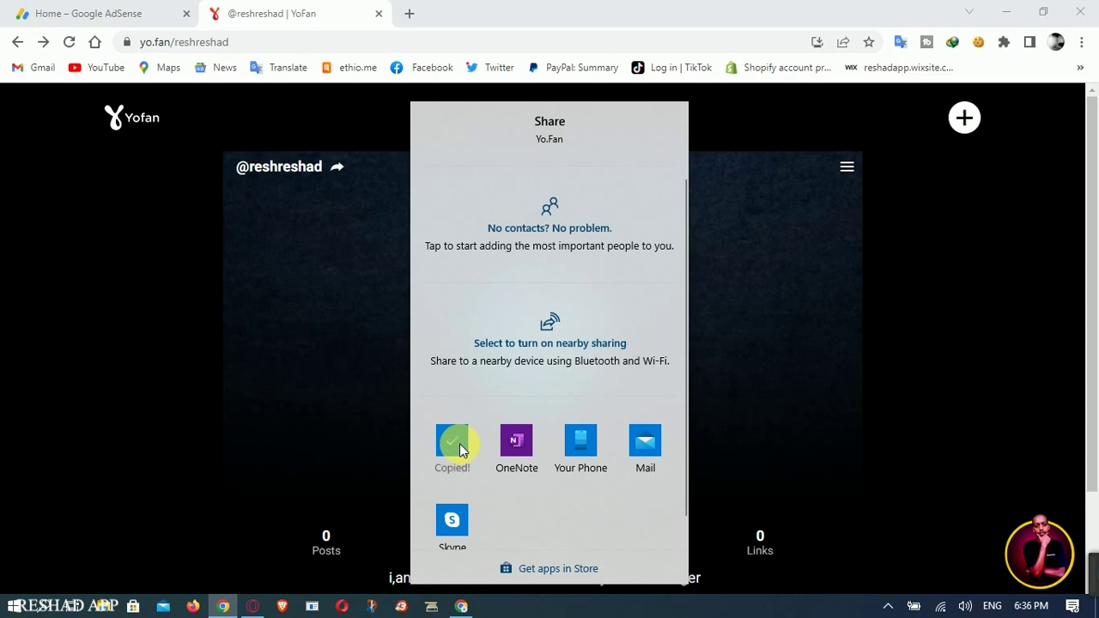
pyautogui.hotkey('ctrl', 'Tab')
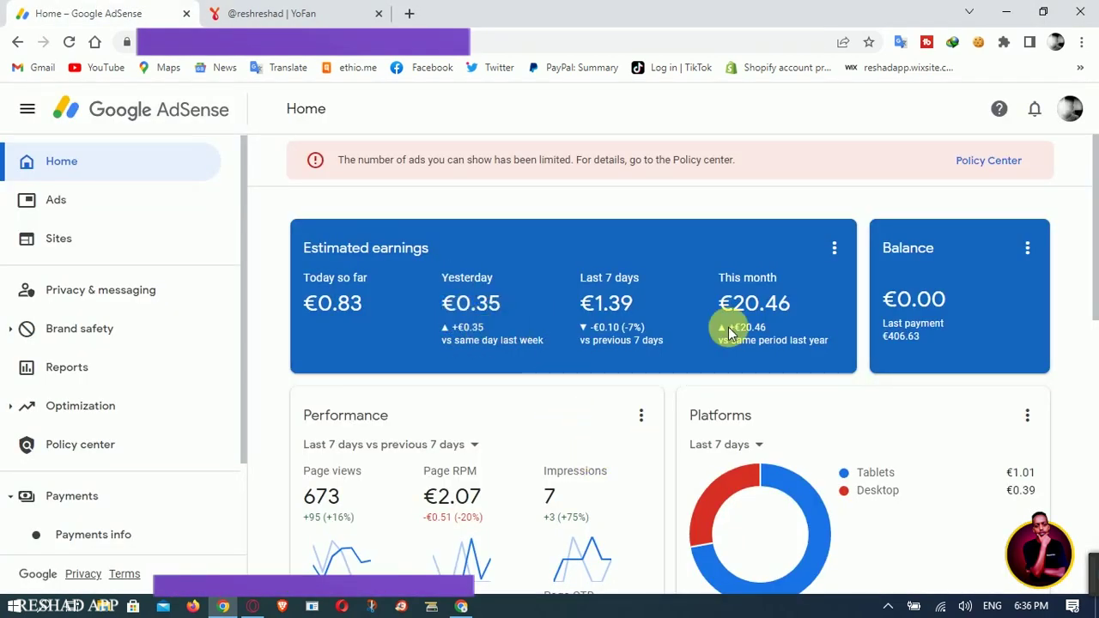
pyautogui.scroll(-5, 464, 214)
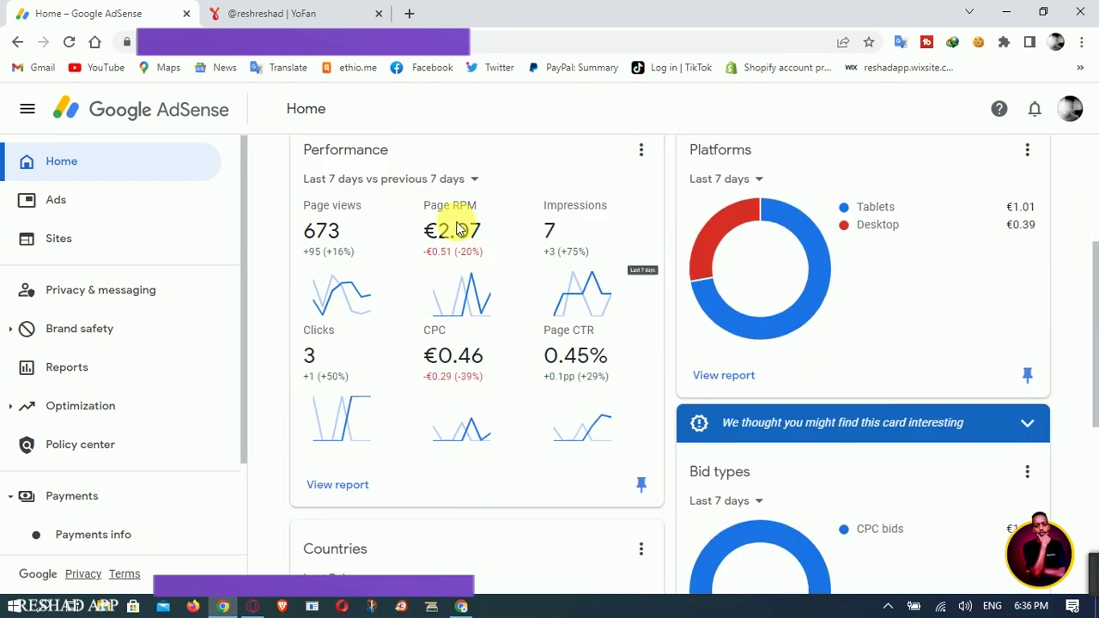
pyautogui.scroll(2, 452, 222)
pyautogui.scroll(4, 452, 221)
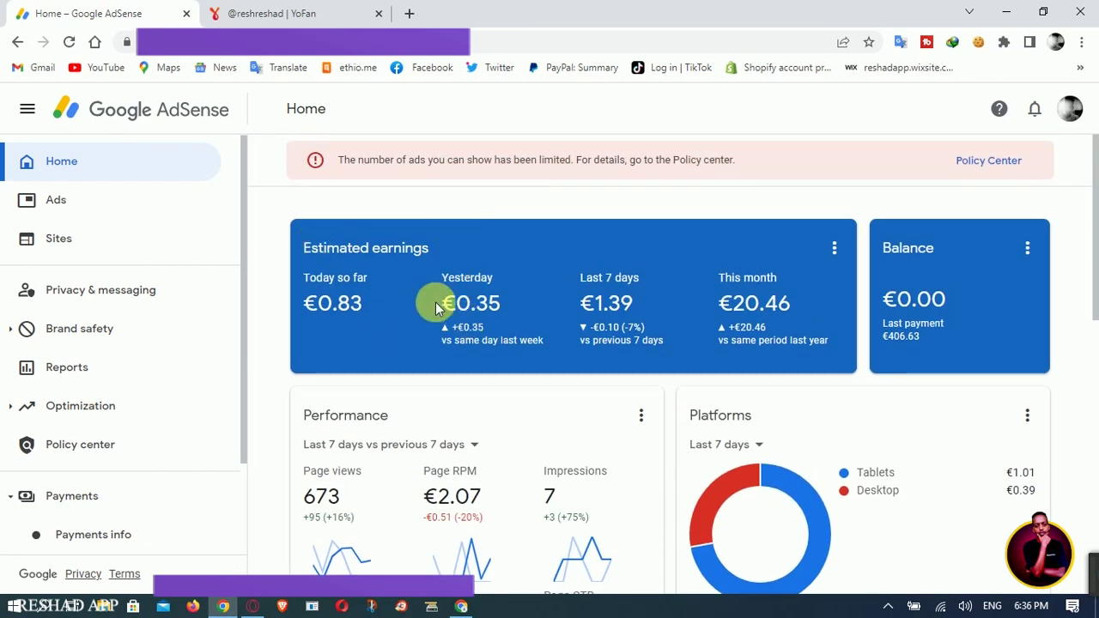
# Add the copied YoFan profile link as a new site in AdSense and save it
pyautogui.click(58, 240)
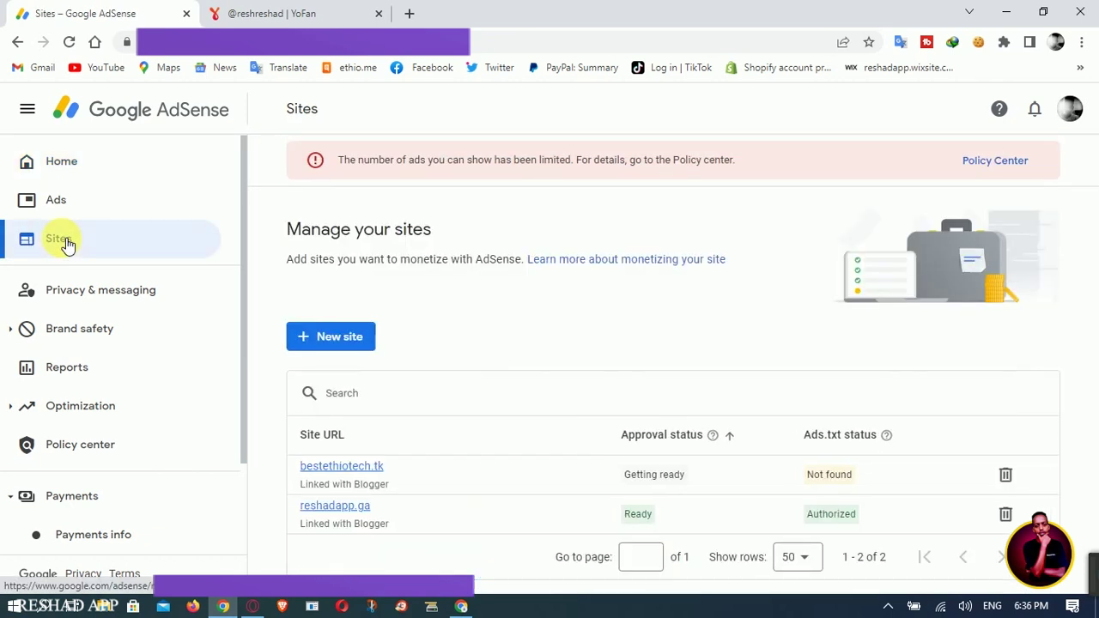
pyautogui.click(355, 342)
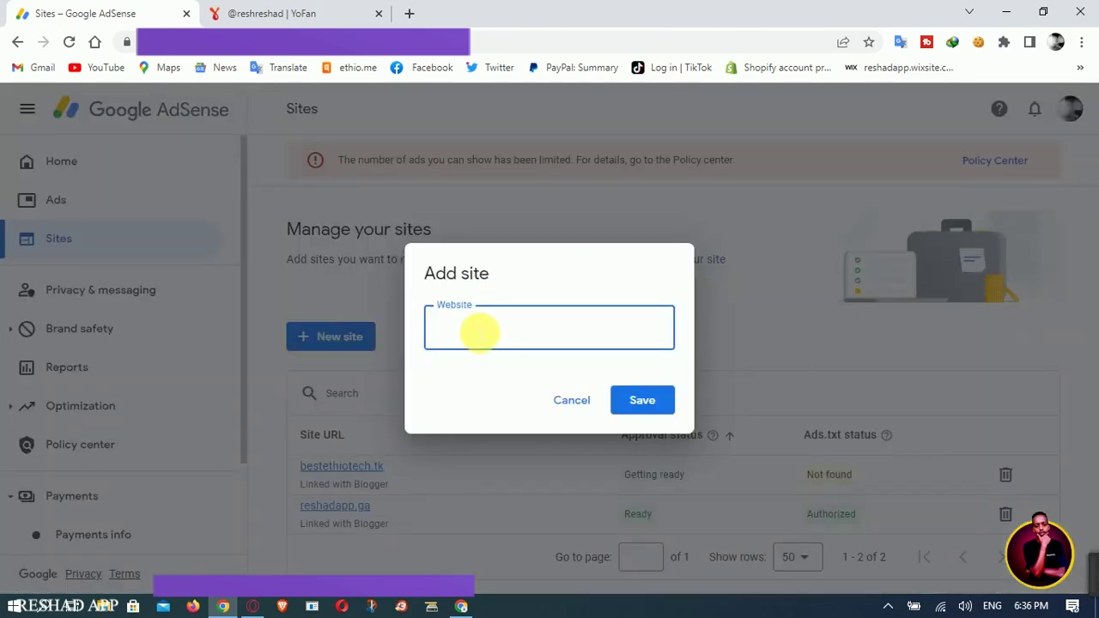
pyautogui.hotkey('ctrl', 'v')
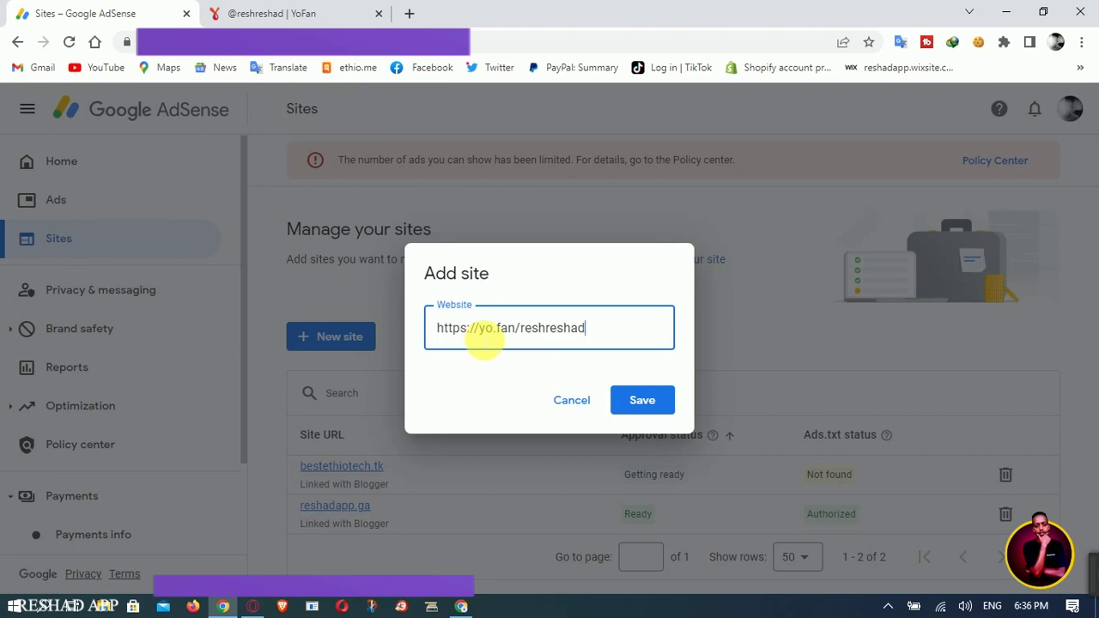
pyautogui.click(650, 400)
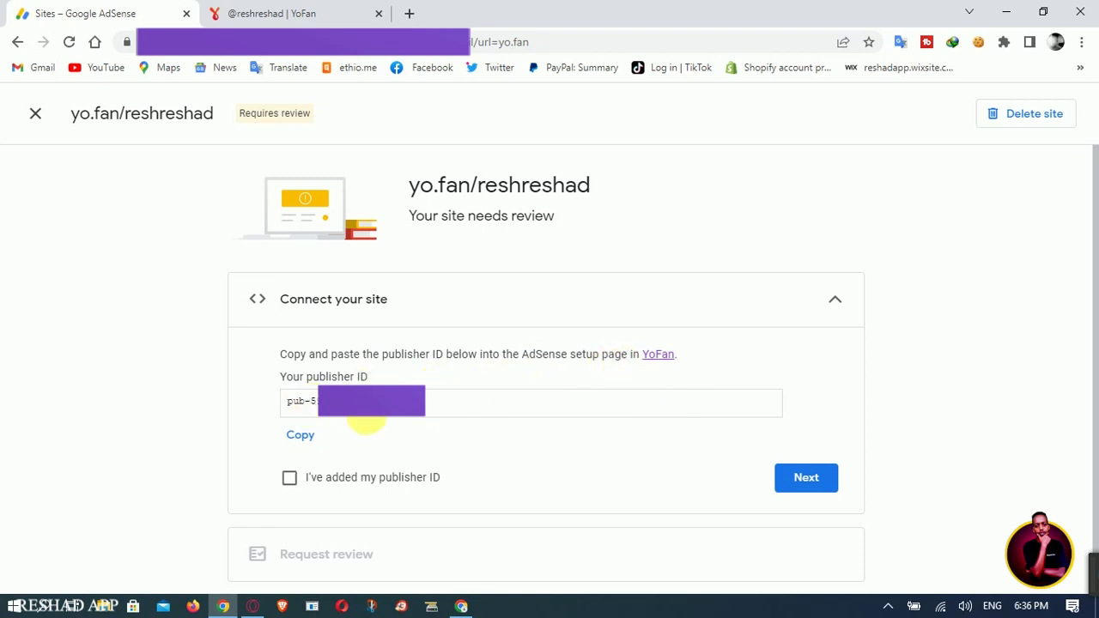
# Copy the AdSense publisher ID provided for connecting the new YoFan site
pyautogui.click(305, 437)
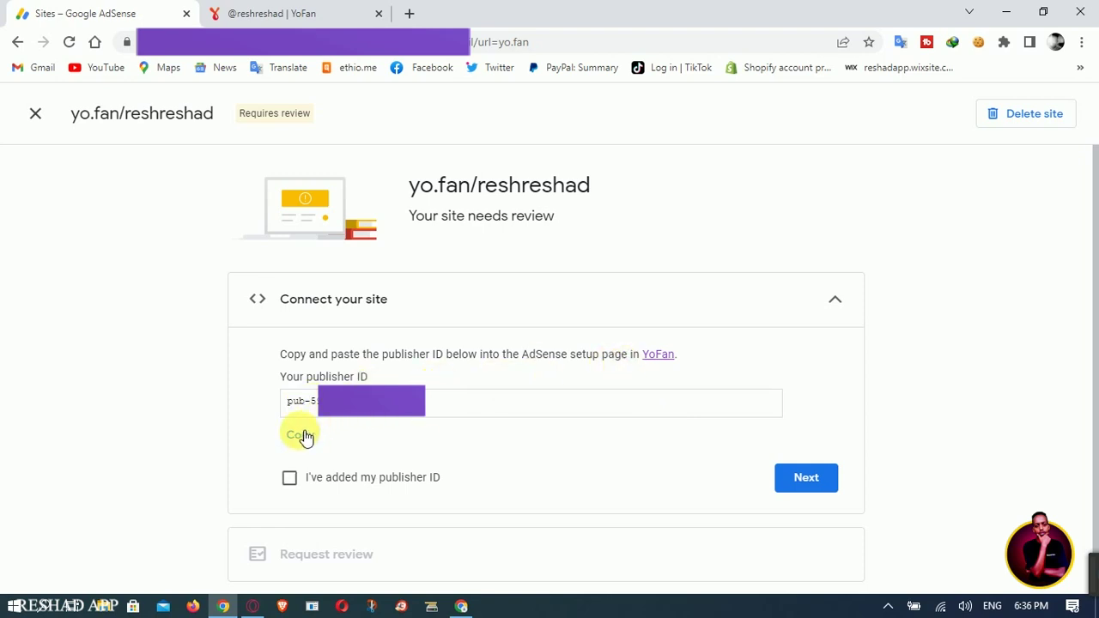
pyautogui.click(232, 13)
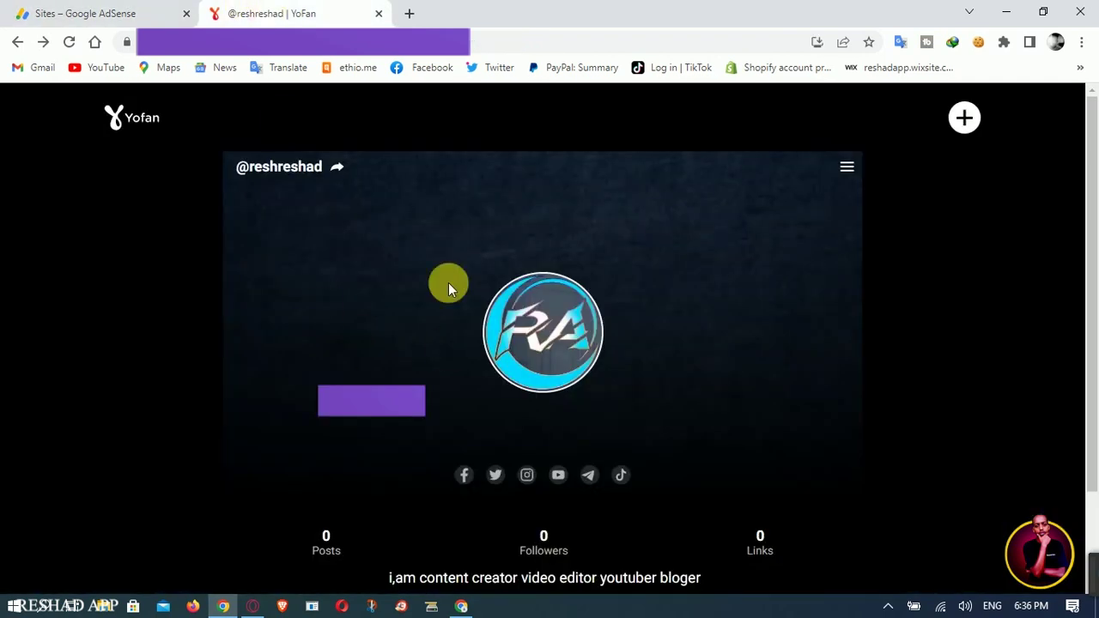
pyautogui.click(160, 19)
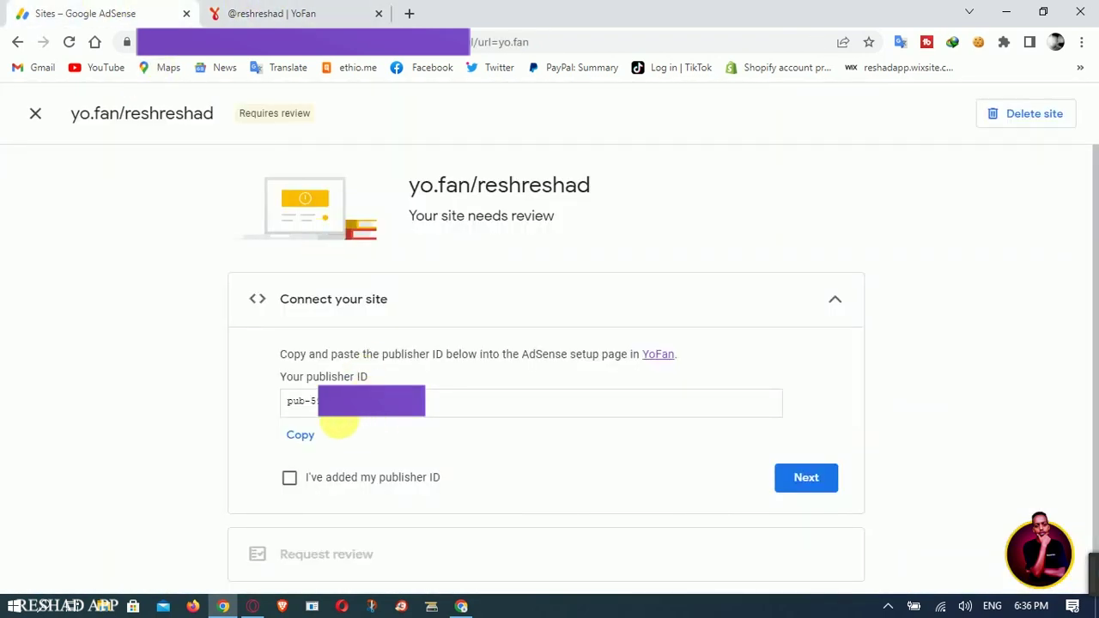
pyautogui.click(302, 437)
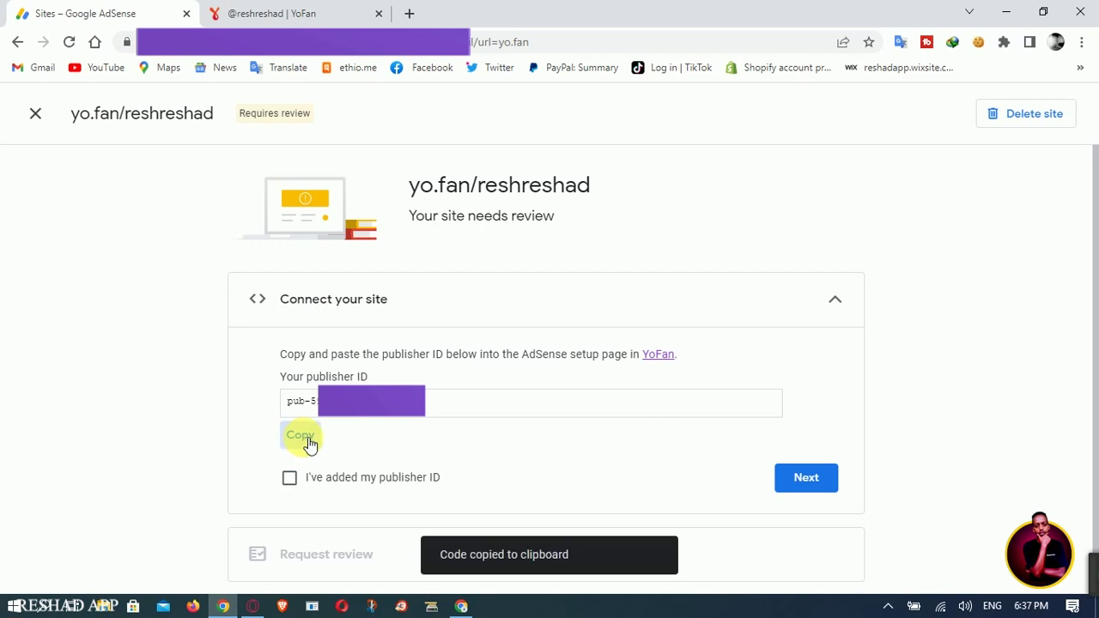
# Try to replace the YoFan profile's short bio with the copied publisher ID, and leave the bio editor without saving
pyautogui.click(323, 10)
pyautogui.scroll(-2, 577, 407)
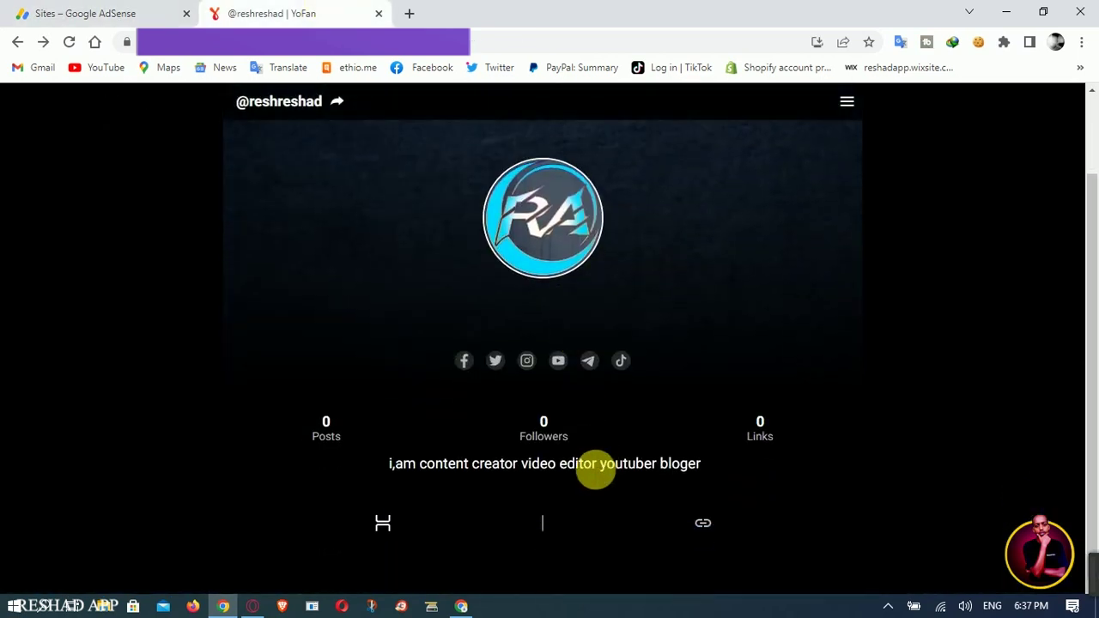
pyautogui.moveTo(584, 467); pyautogui.dragTo(677, 466)
pyautogui.click(641, 432)
pyautogui.scroll(1, 833, 221)
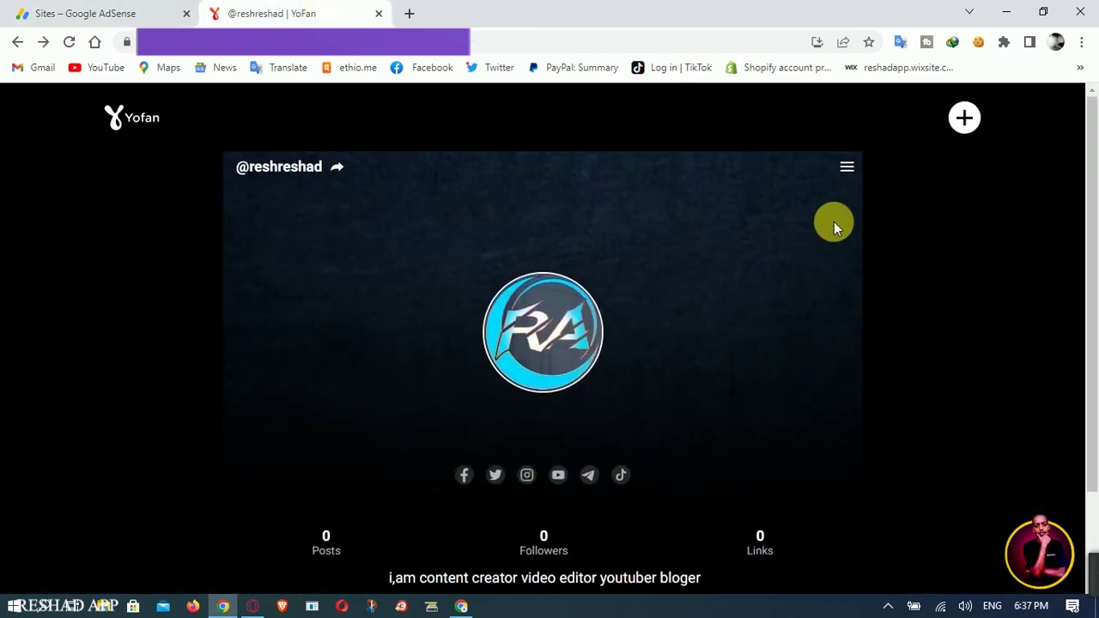
pyautogui.click(847, 166)
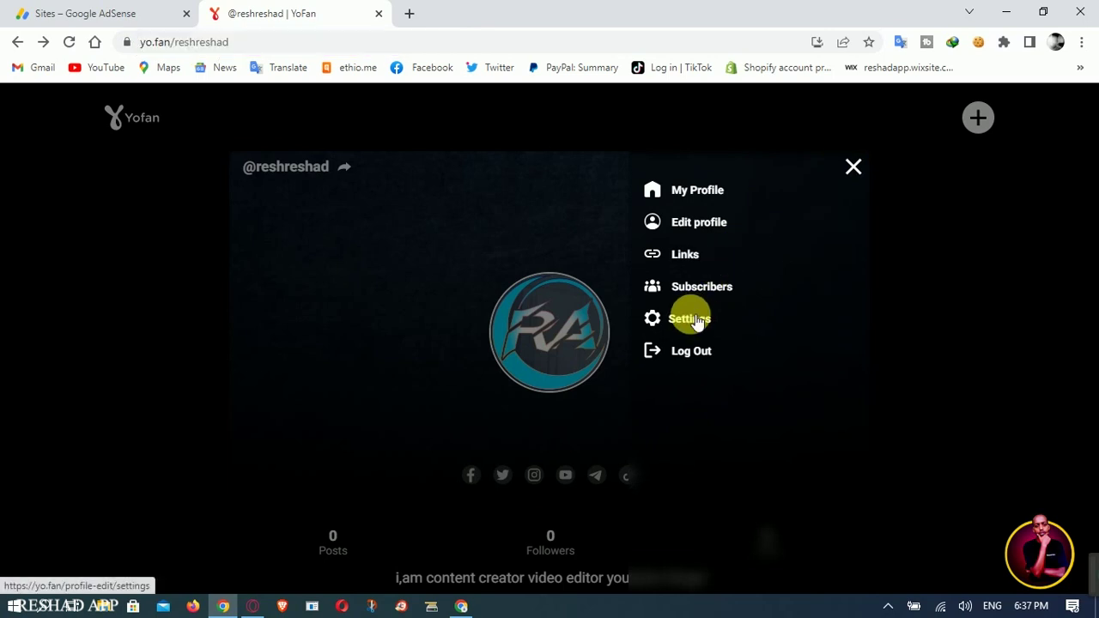
pyautogui.click(687, 222)
pyautogui.scroll(-3, 495, 354)
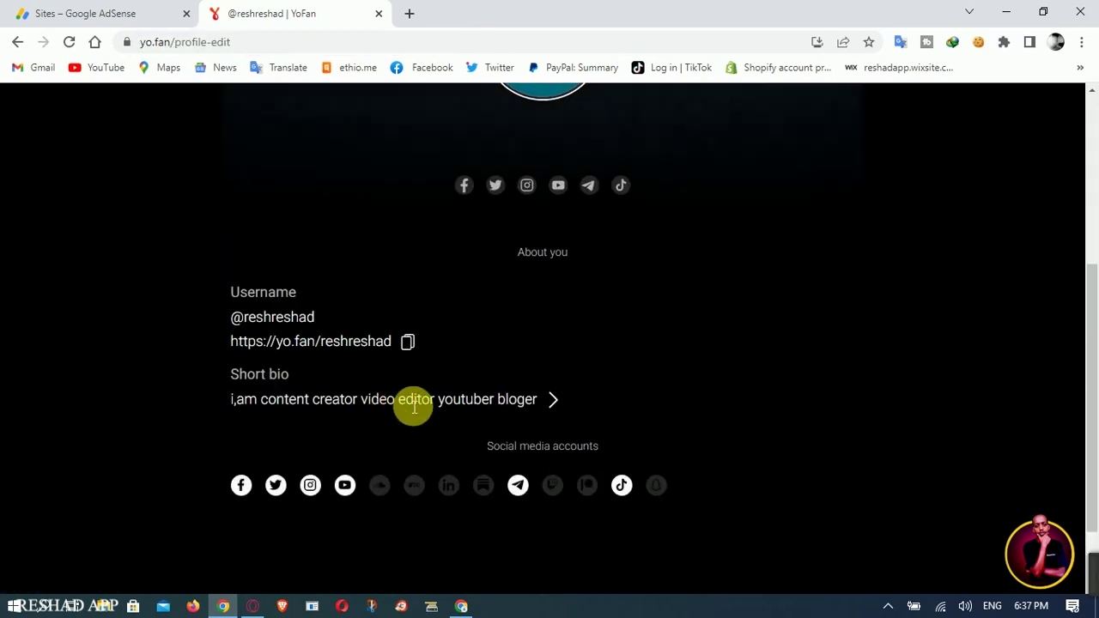
pyautogui.scroll(-1, 481, 399)
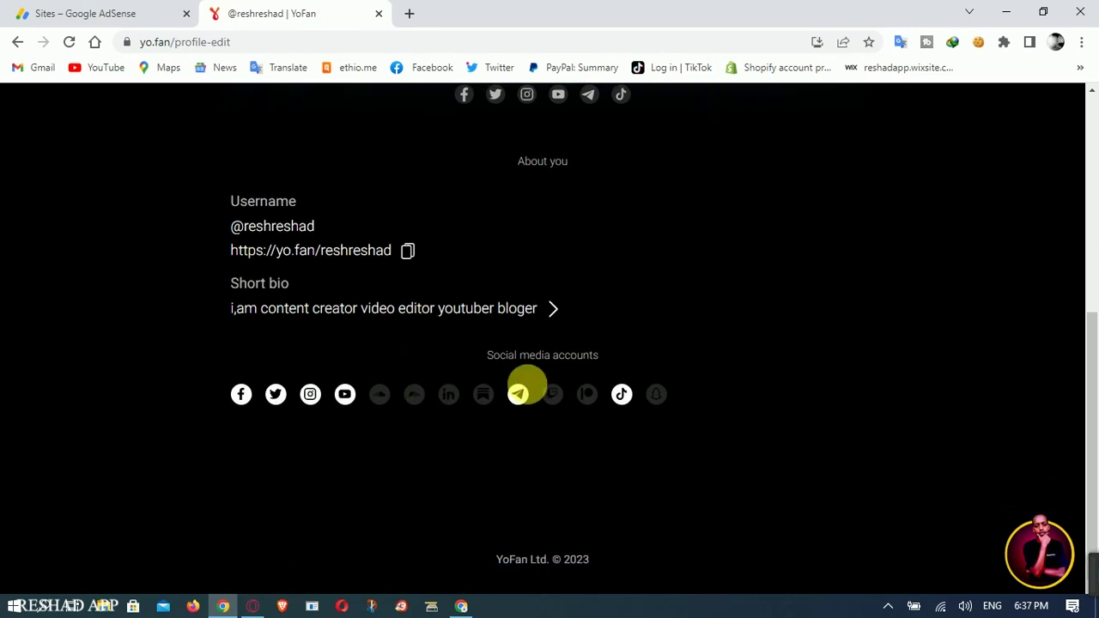
pyautogui.click(553, 309)
pyautogui.tripleClick(498, 232)
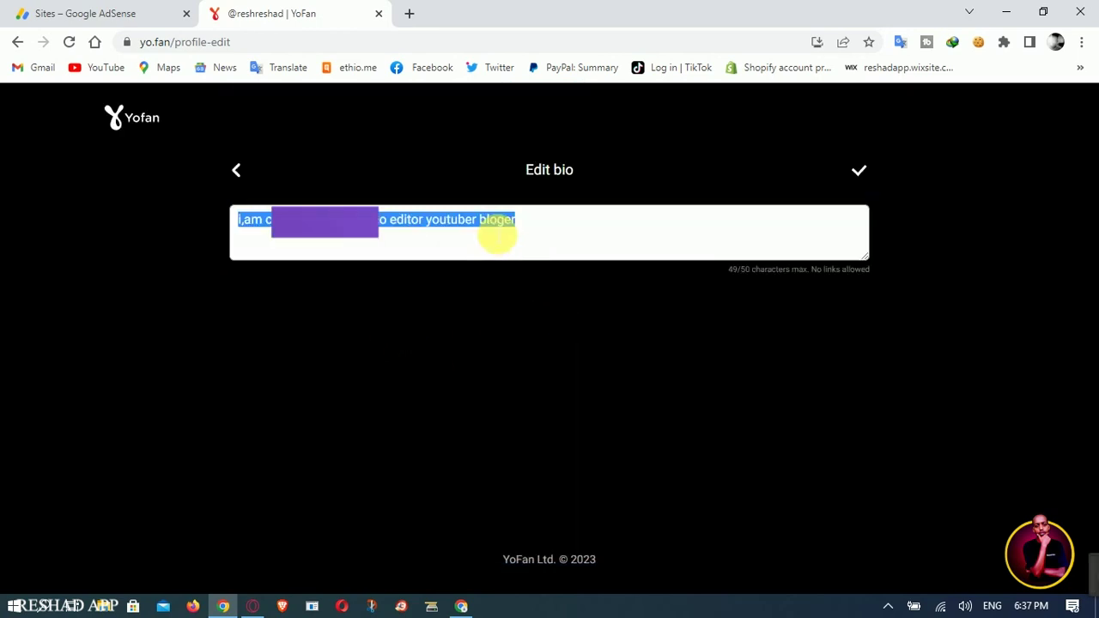
pyautogui.hotkey('ctrl', 'v')
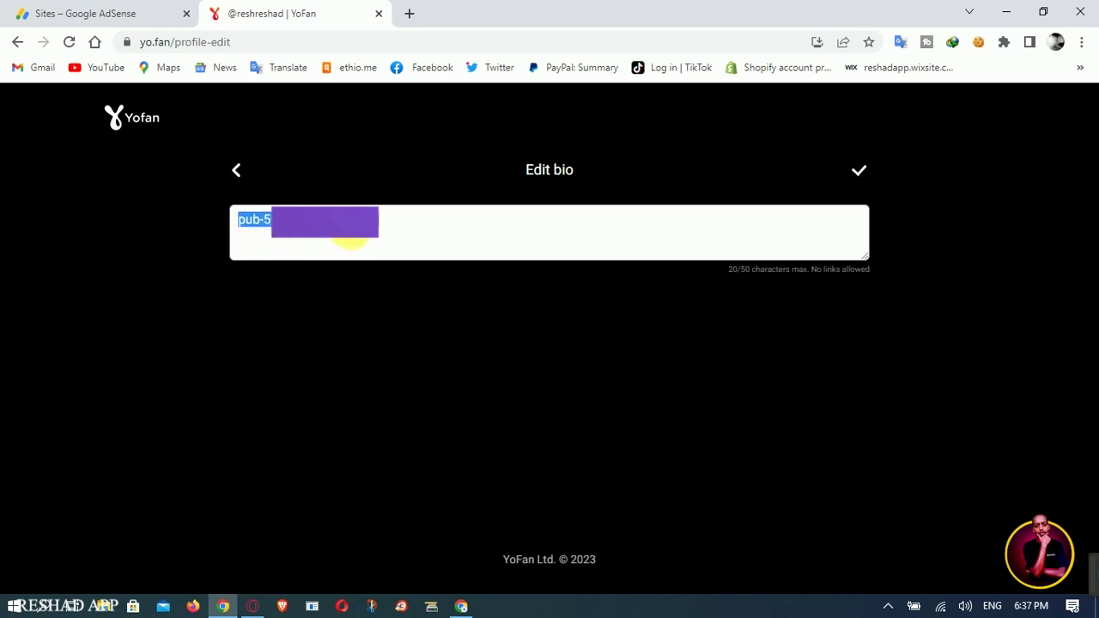
pyautogui.click(242, 174)
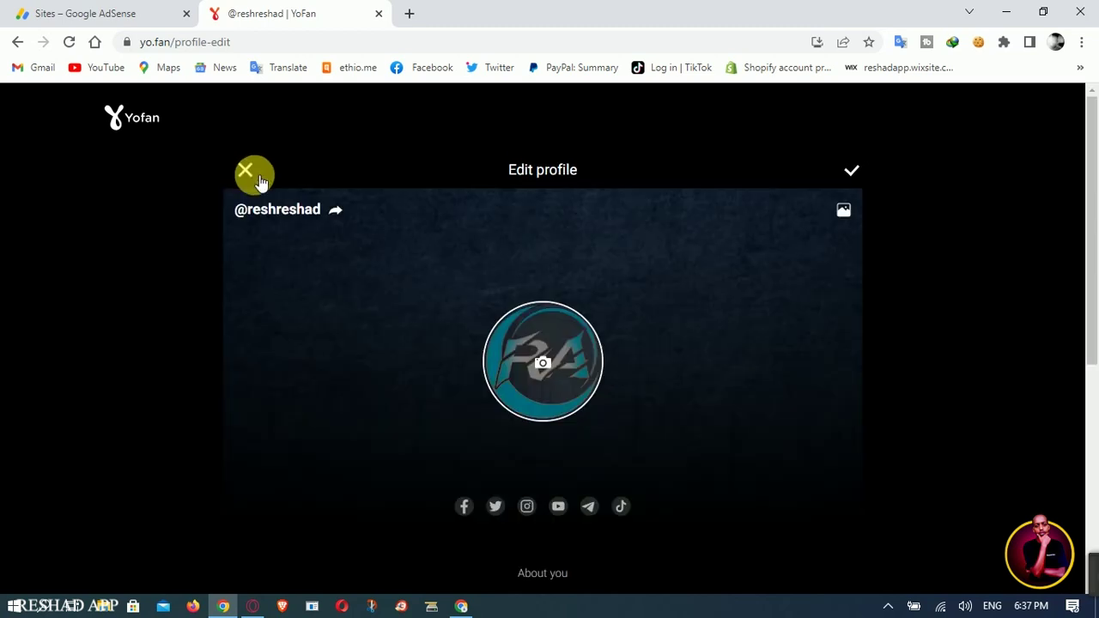
# Check the short bio in the profile editor and on the public YoFan profile page
pyautogui.scroll(-4, 488, 417)
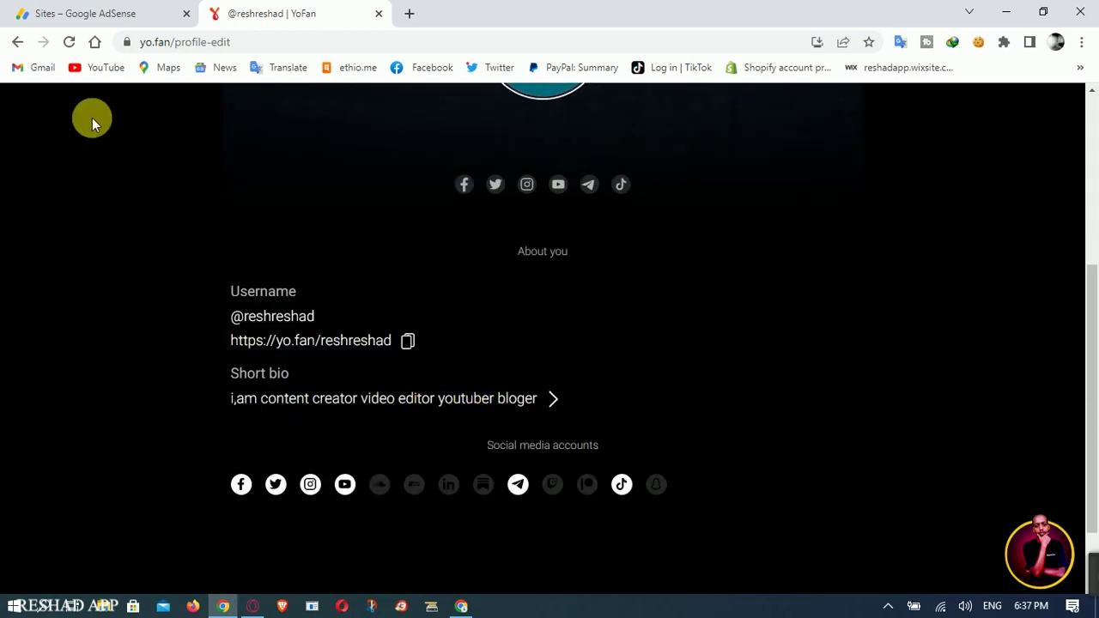
pyautogui.click(22, 42)
pyautogui.scroll(-1, 470, 509)
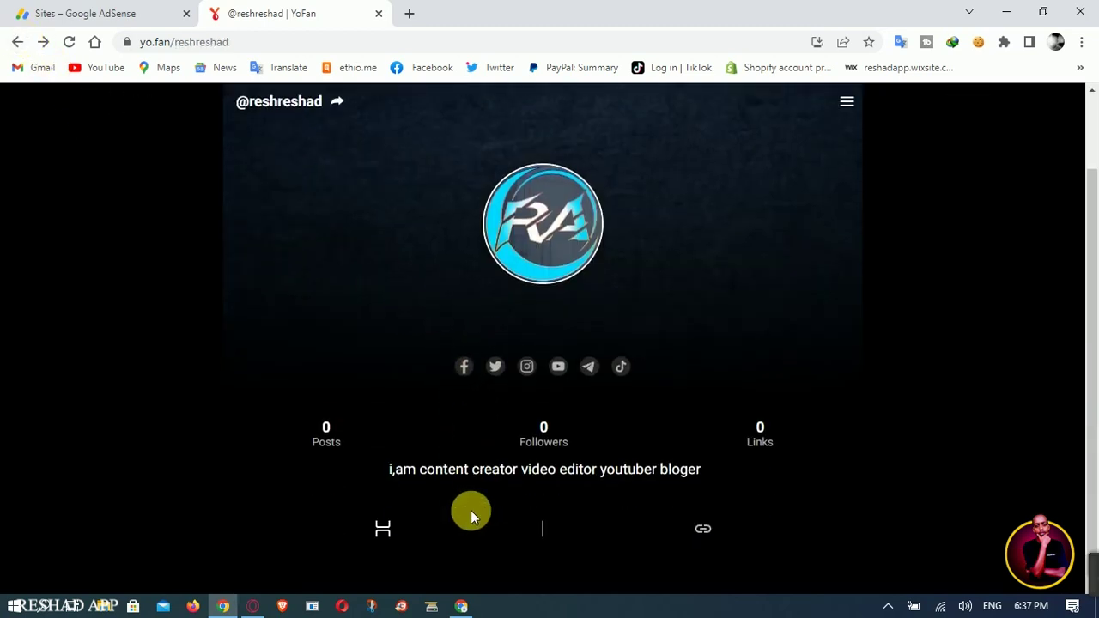
pyautogui.moveTo(415, 469); pyautogui.dragTo(577, 468)
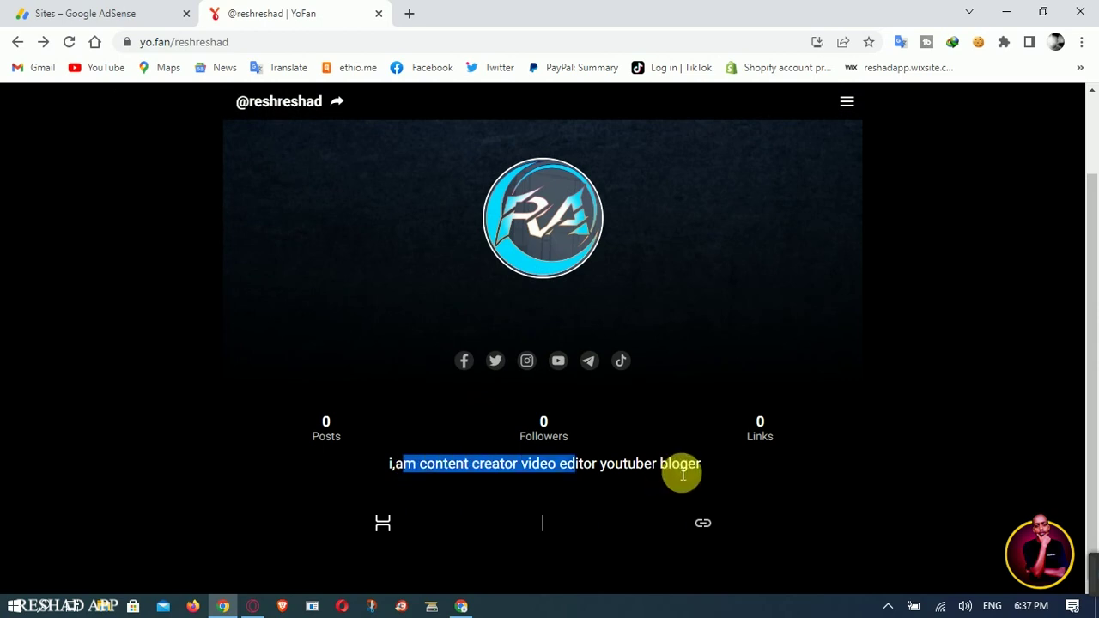
pyautogui.click(604, 468)
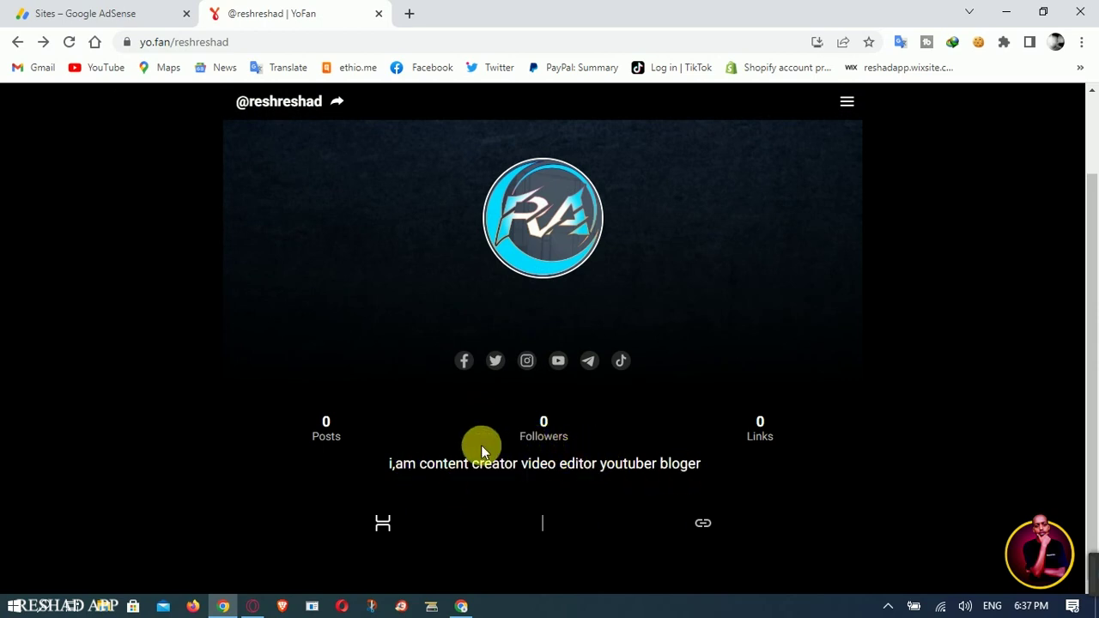
pyautogui.moveTo(439, 467); pyautogui.dragTo(539, 468)
pyautogui.click(609, 472)
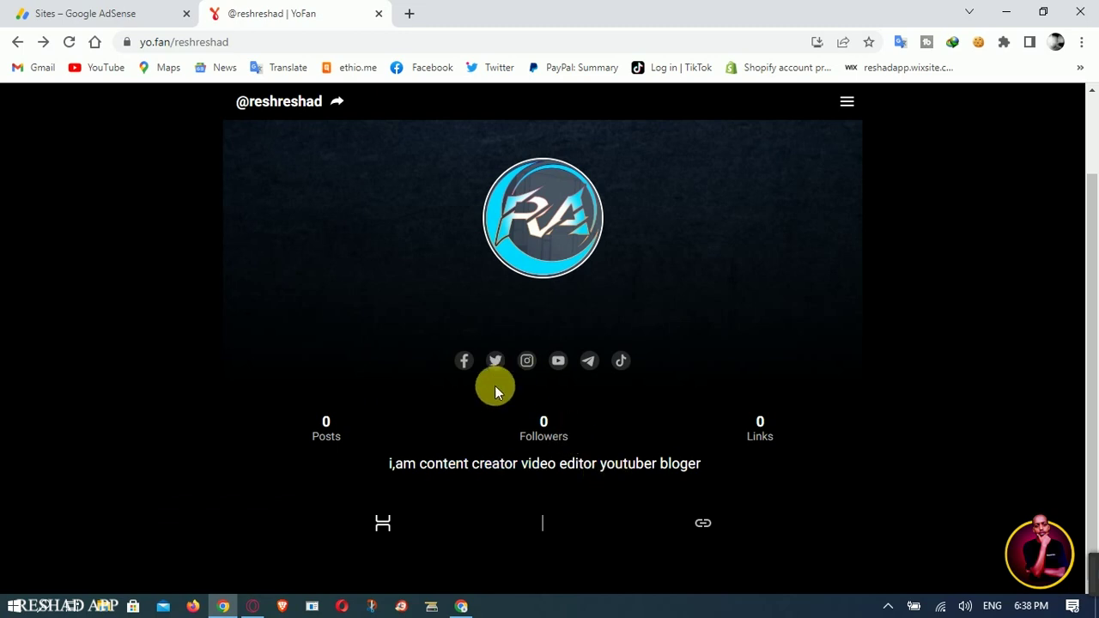
# Confirm in AdSense that the publisher ID has been added and proceed to the site's review request
pyautogui.click(171, 12)
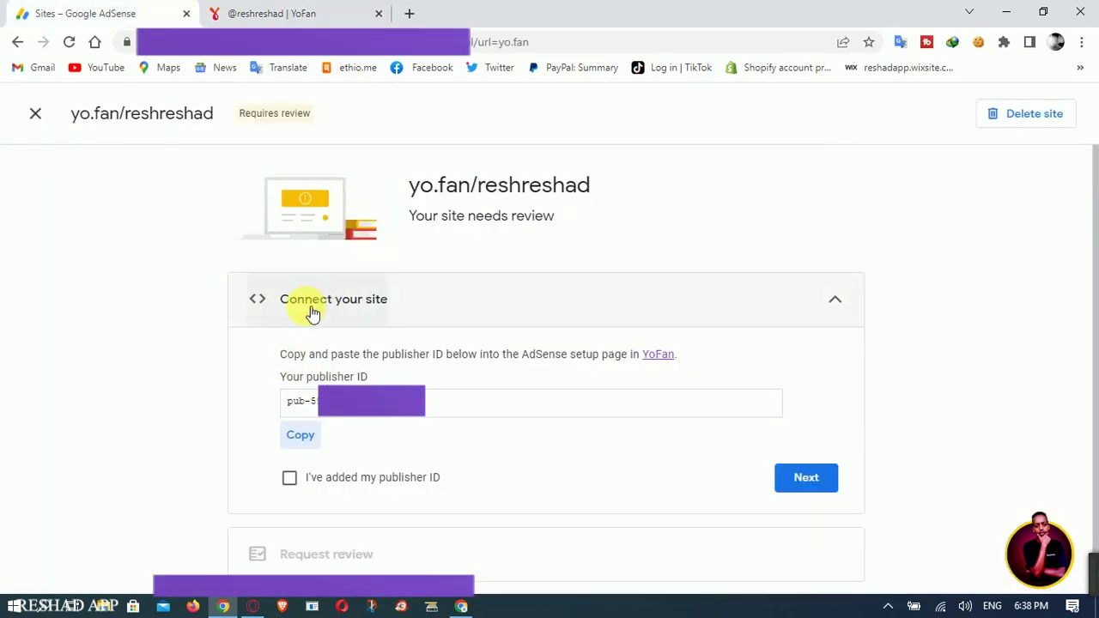
pyautogui.click(300, 483)
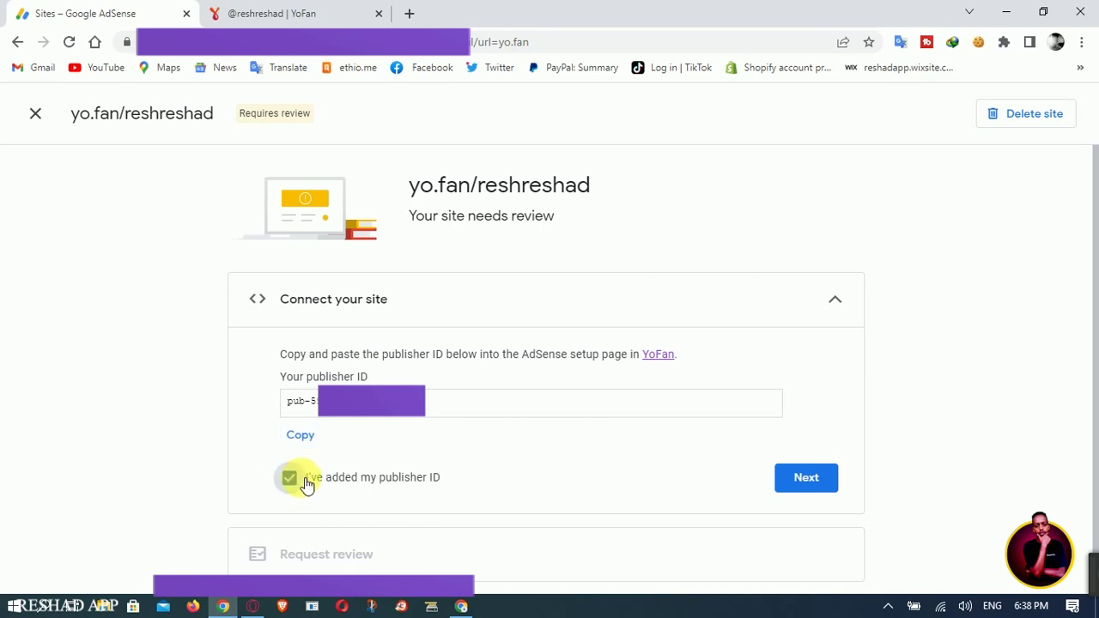
pyautogui.click(289, 478)
pyautogui.click(334, 8)
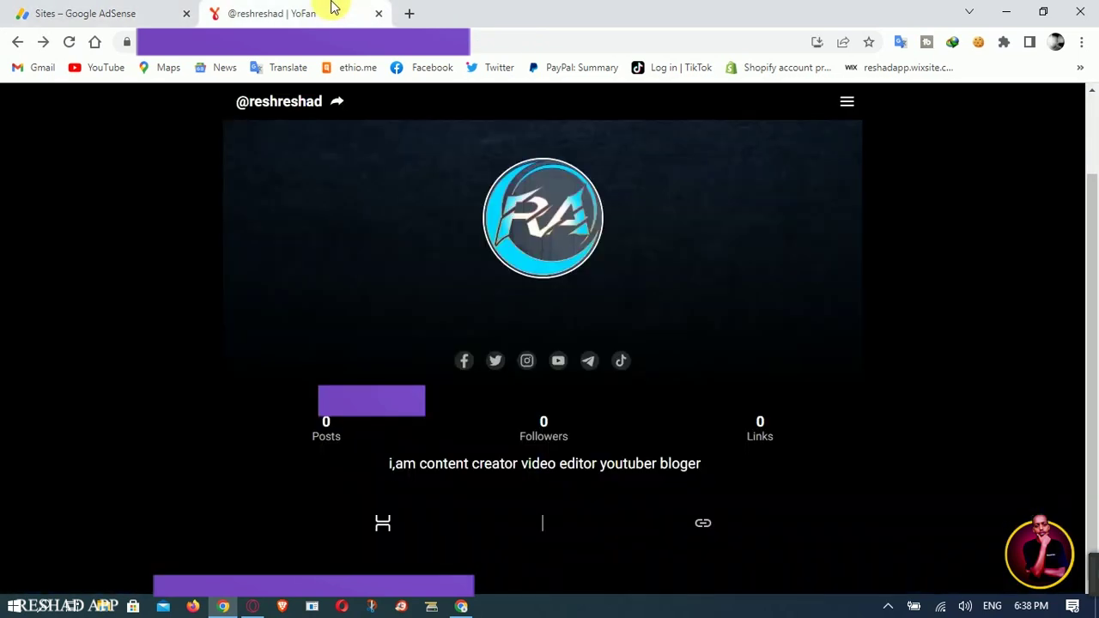
pyautogui.click(154, 10)
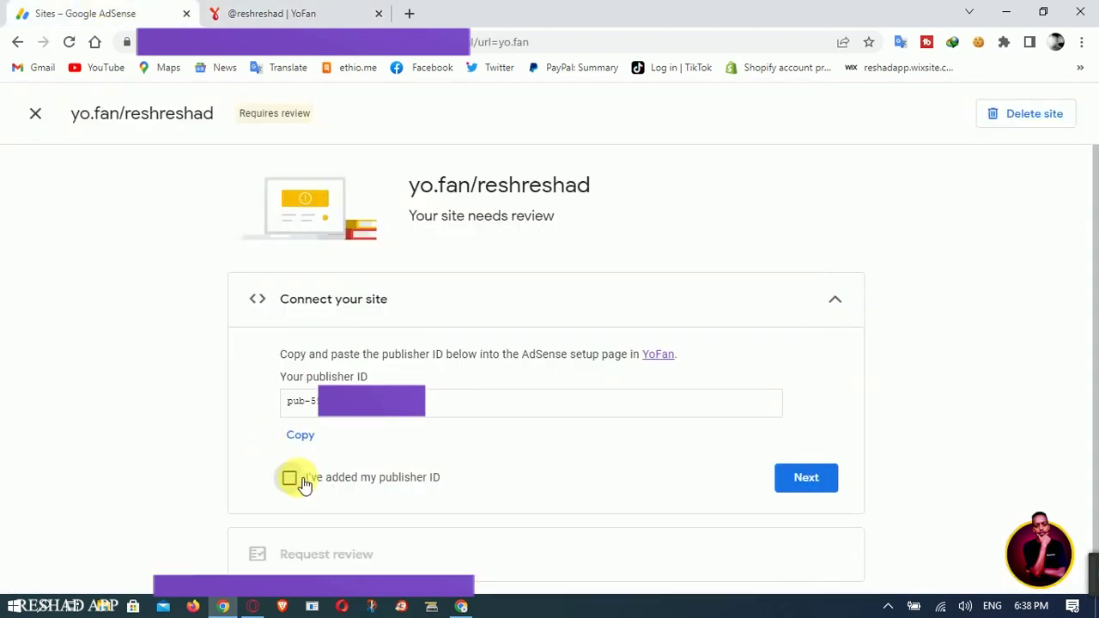
pyautogui.click(807, 481)
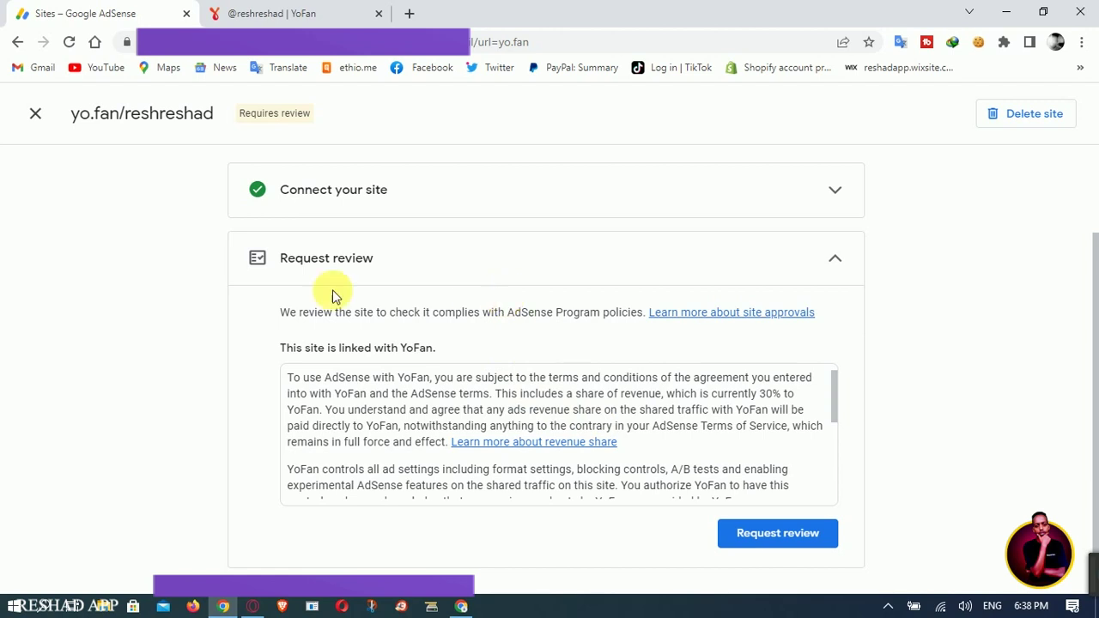
# Read through the YoFan linking terms and request the AdSense review of the site, returning to the YoFan profile
pyautogui.scroll(-3, 541, 420)
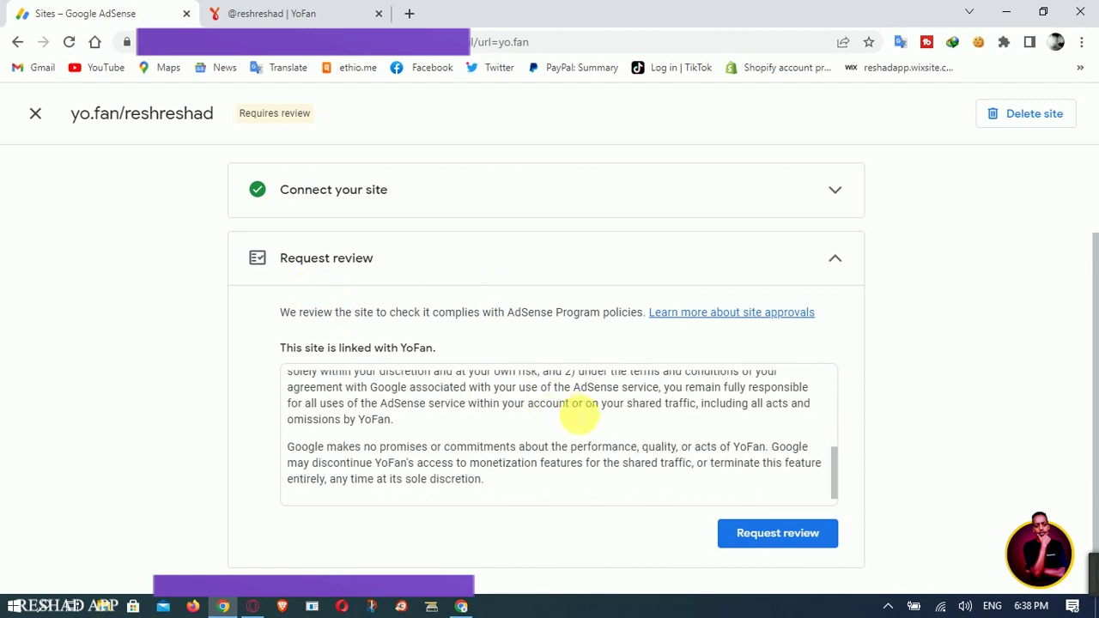
pyautogui.scroll(1, 554, 412)
pyautogui.scroll(2, 554, 412)
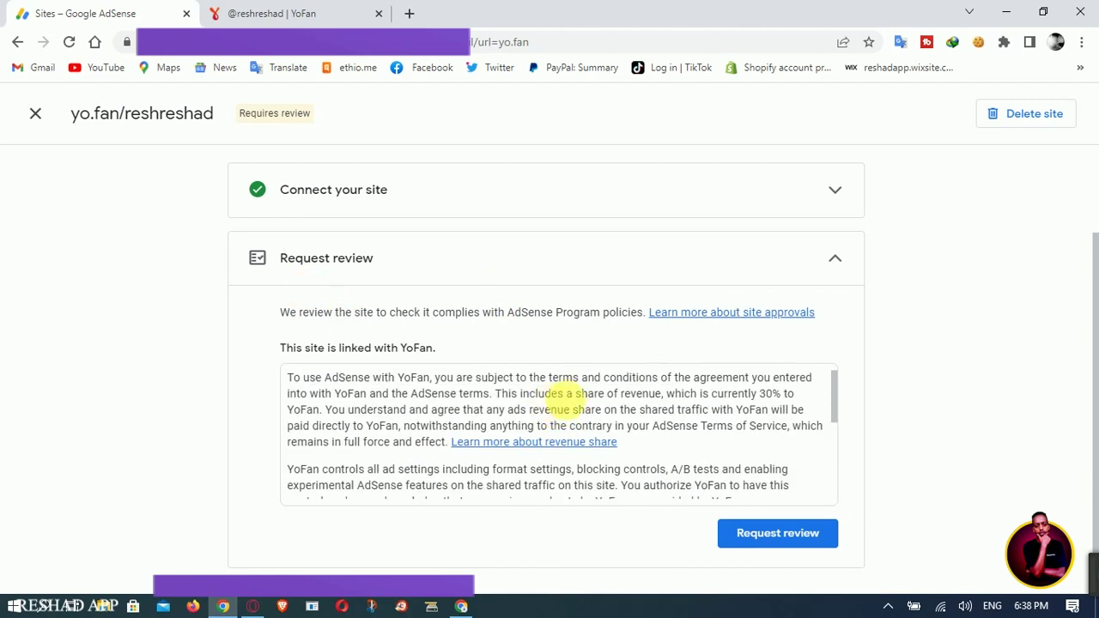
pyautogui.click(769, 534)
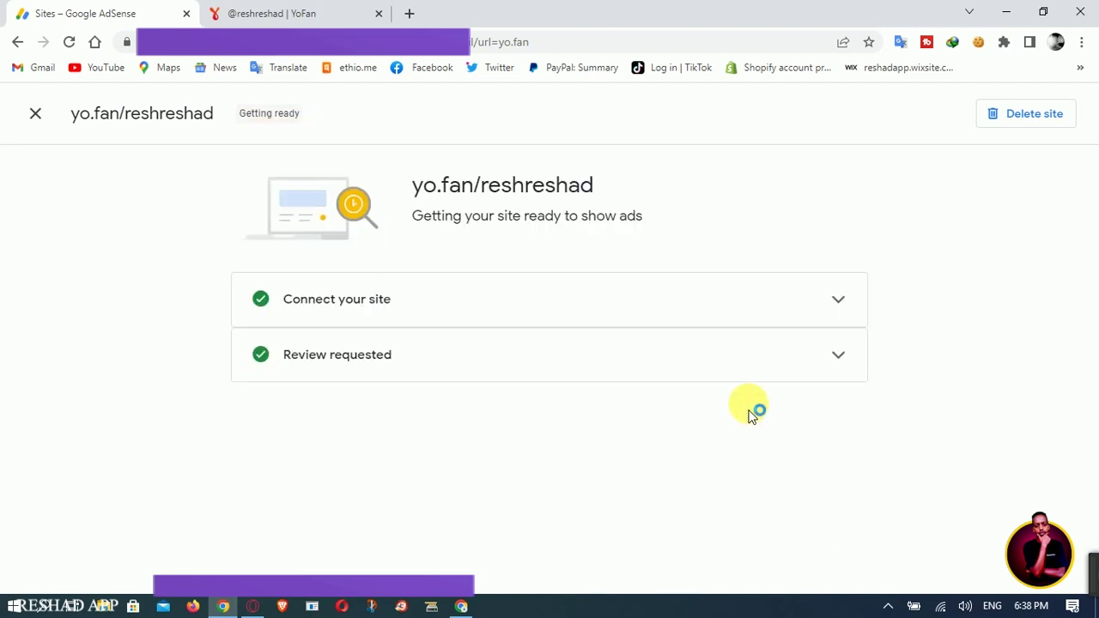
pyautogui.click(290, 12)
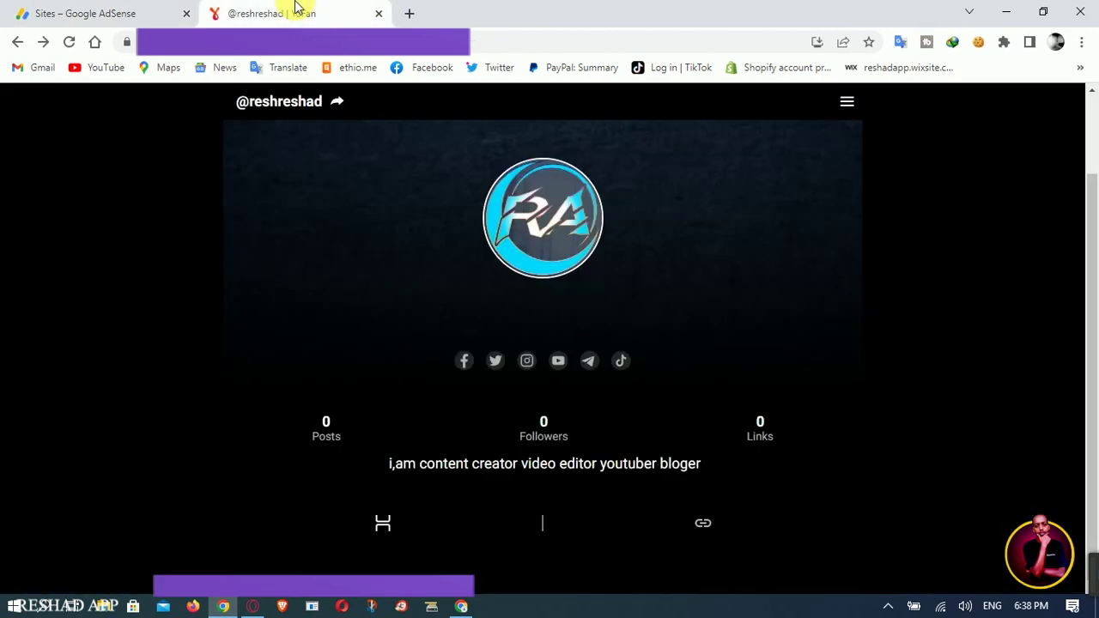
# Review the site connection and review request sections of the YoFan site in AdSense, and return to the sites list
pyautogui.click(154, 7)
pyautogui.click(844, 300)
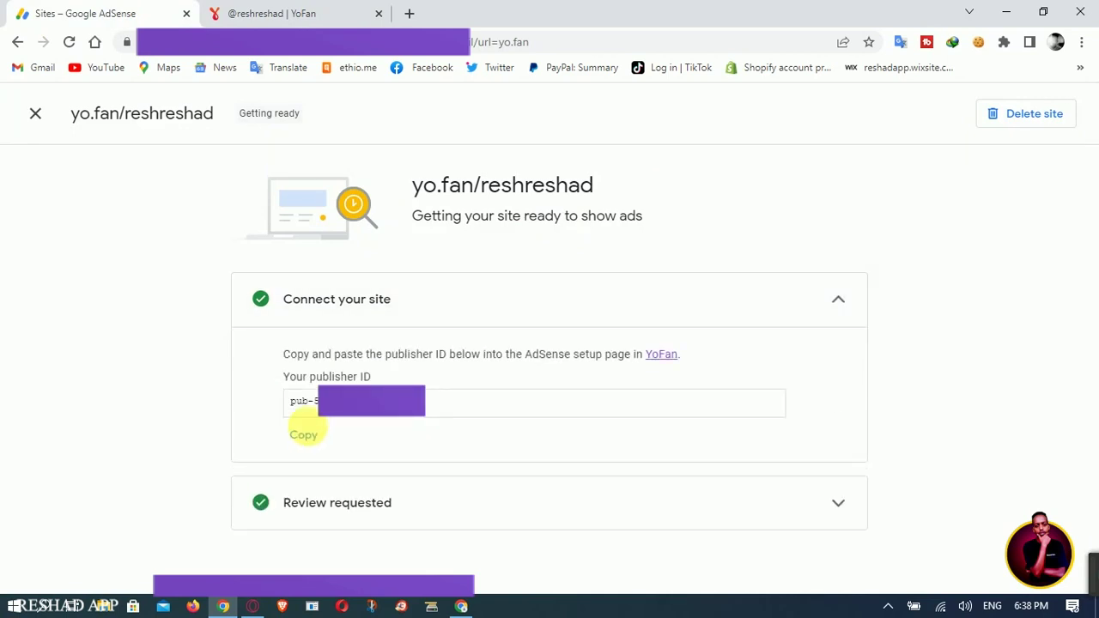
pyautogui.click(839, 311)
pyautogui.click(846, 355)
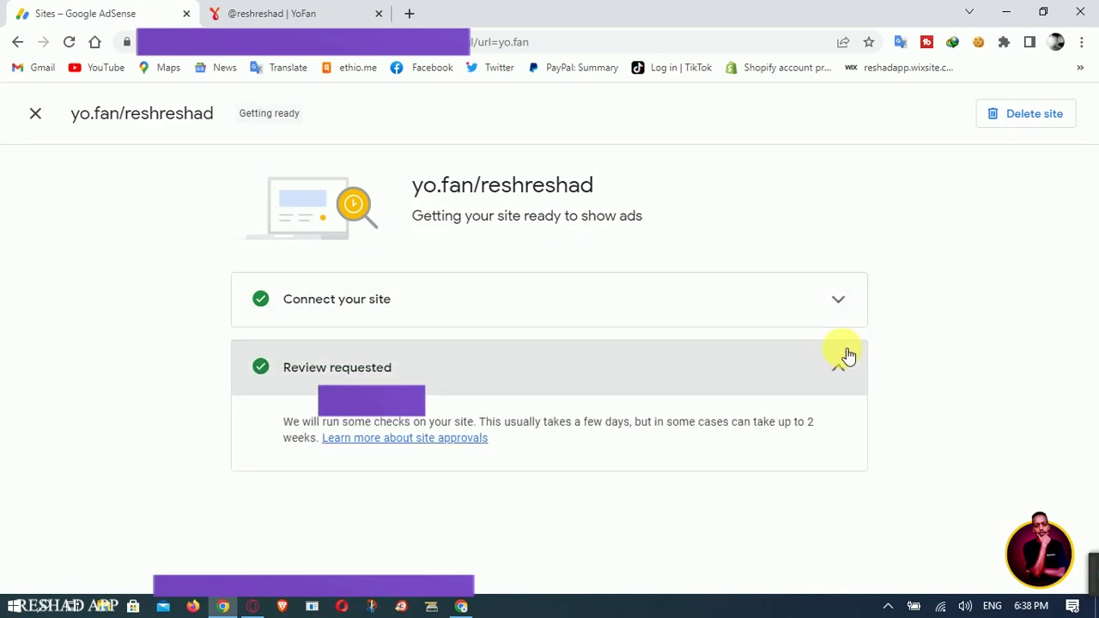
pyautogui.click(845, 355)
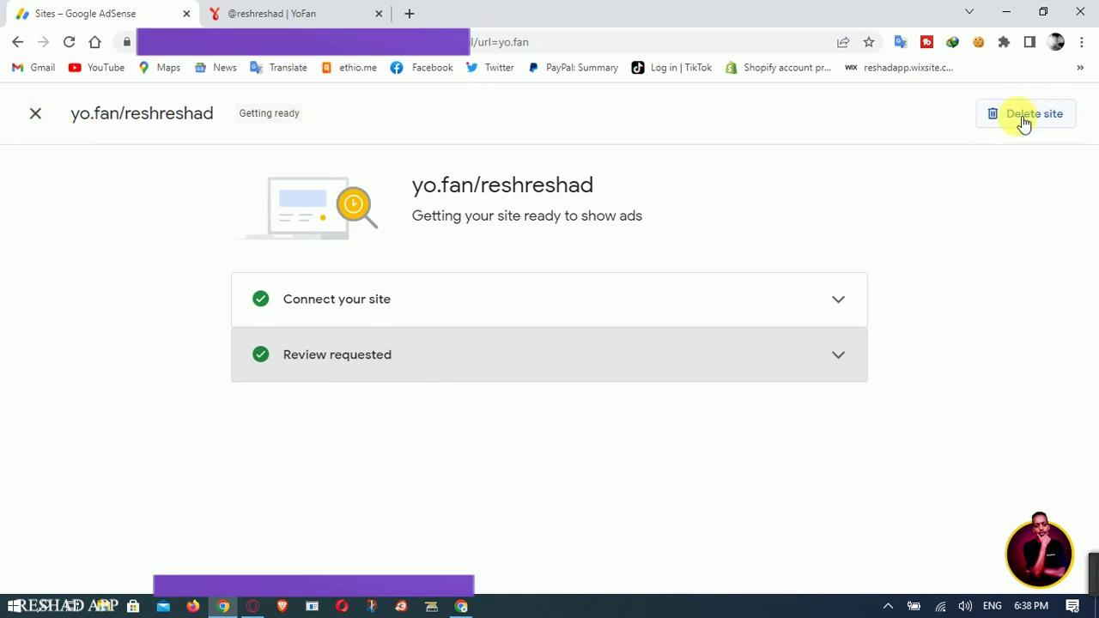
pyautogui.click(51, 121)
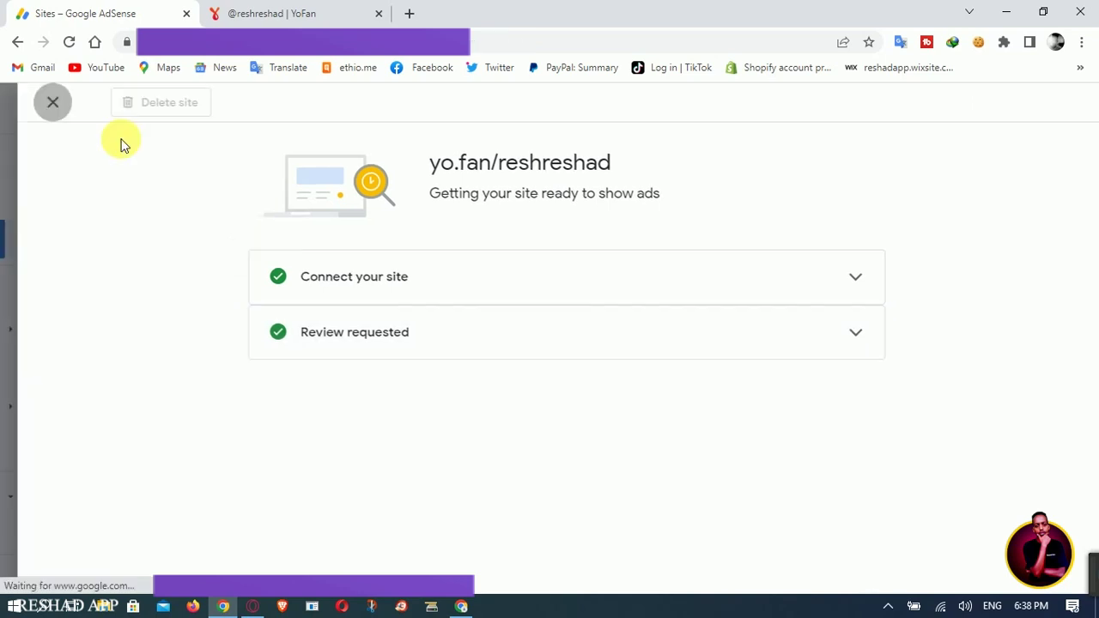
# Check the approval status and Ads.txt status of the YoFan site in the AdSense sites list
pyautogui.scroll(-1, 446, 330)
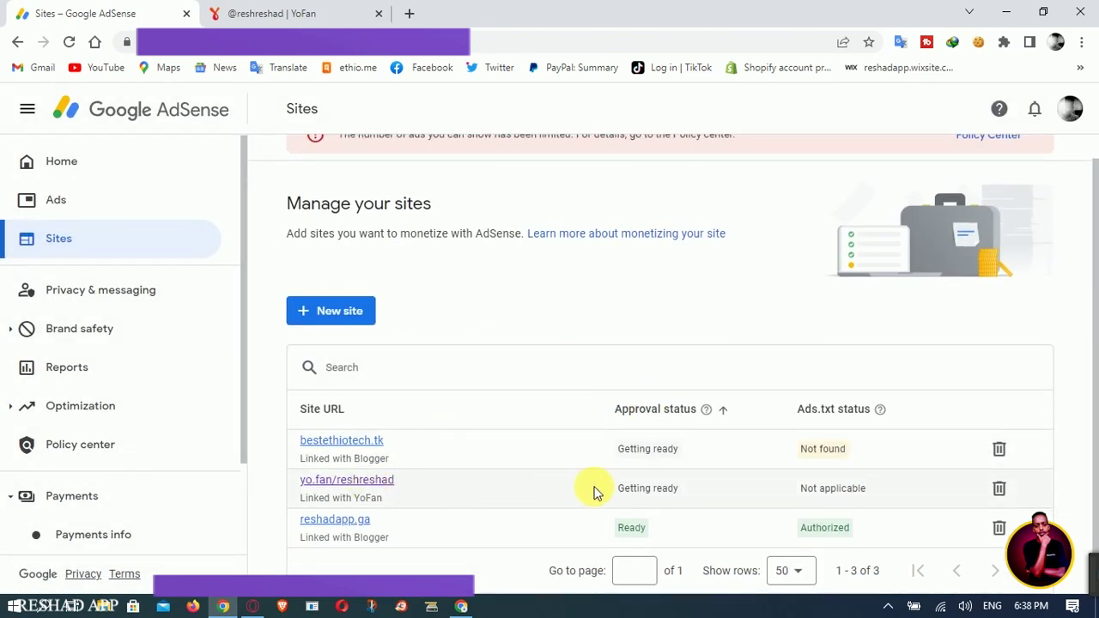
pyautogui.moveTo(620, 491); pyautogui.dragTo(672, 490)
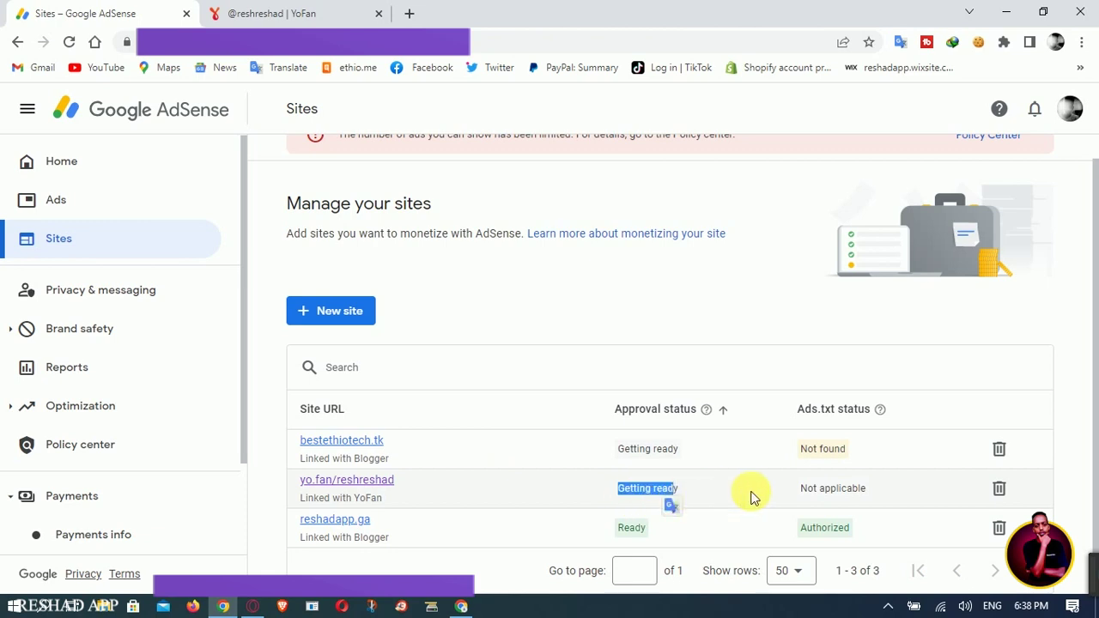
pyautogui.click(850, 489)
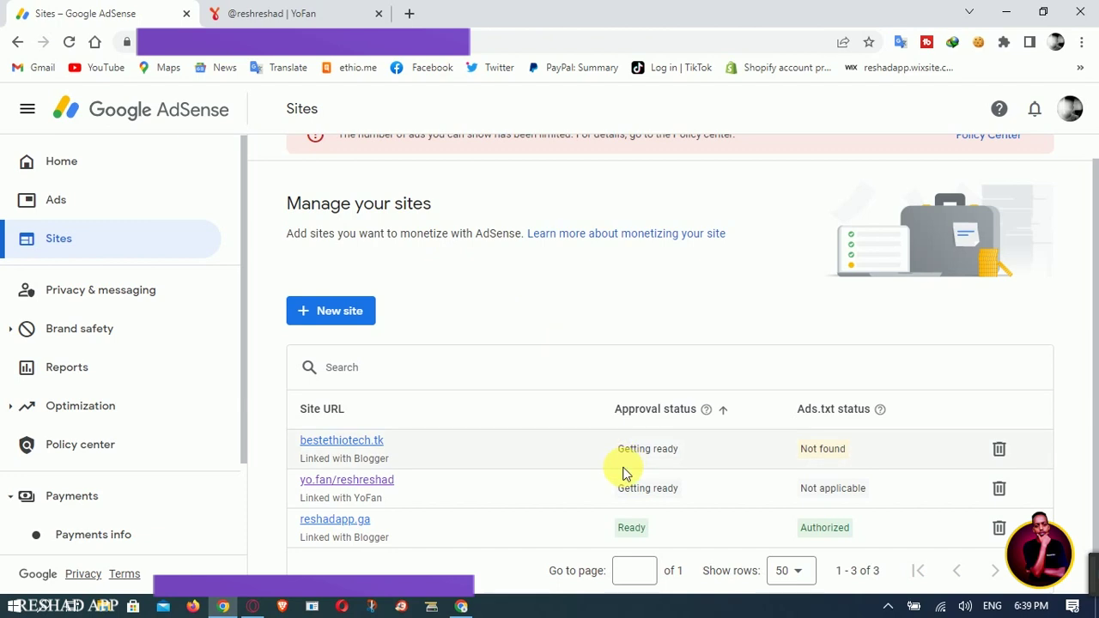
pyautogui.moveTo(618, 489); pyautogui.dragTo(685, 488)
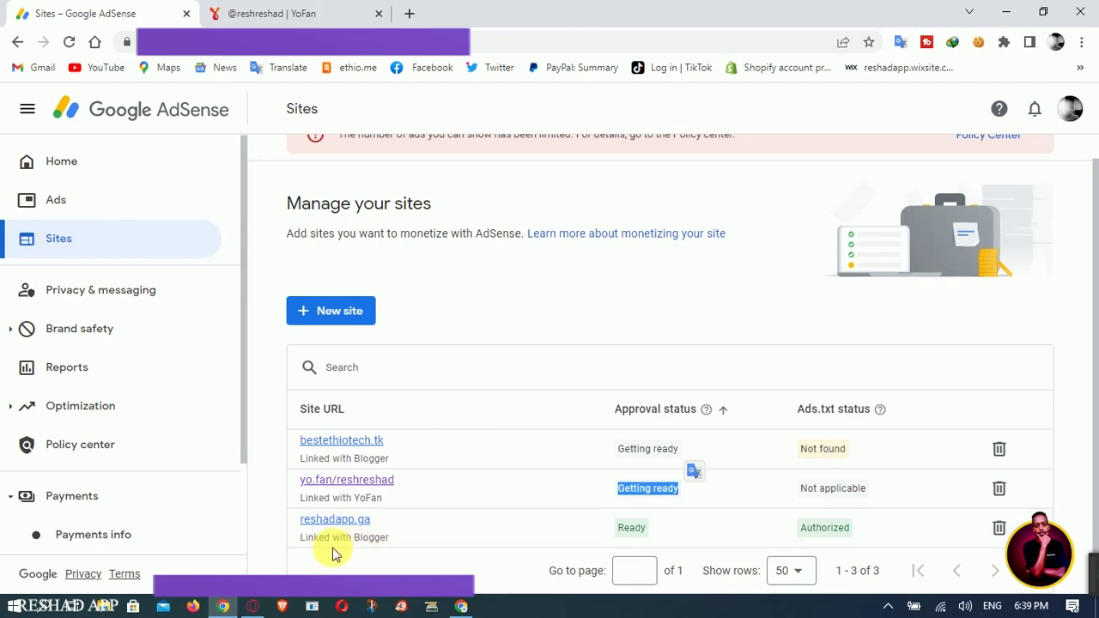
pyautogui.click(655, 490)
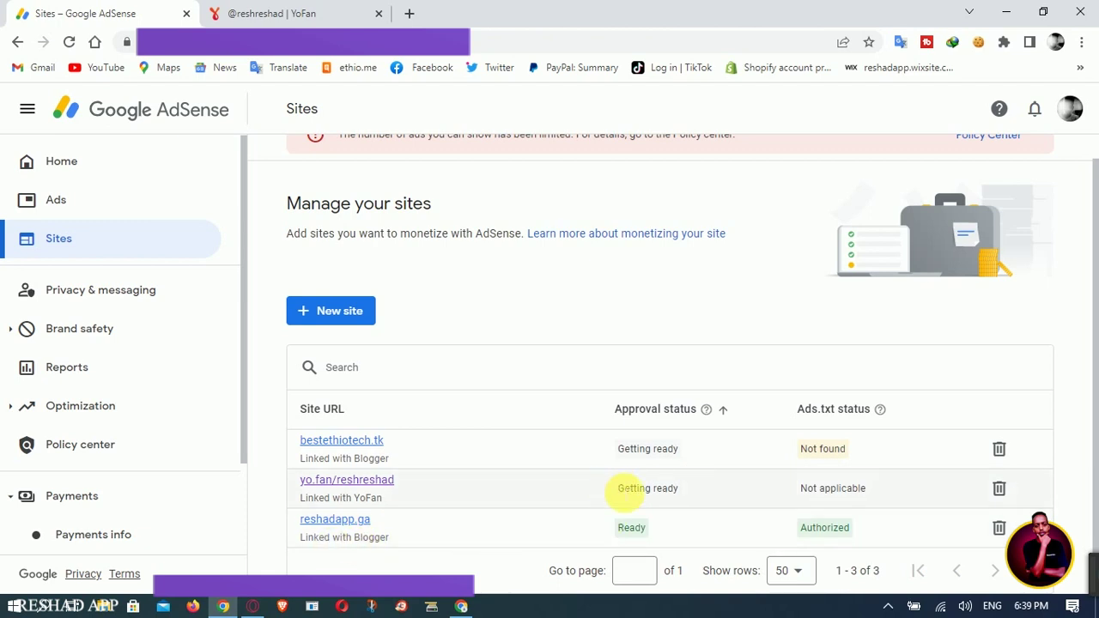
pyautogui.moveTo(618, 493); pyautogui.dragTo(679, 487)
pyautogui.click(679, 486)
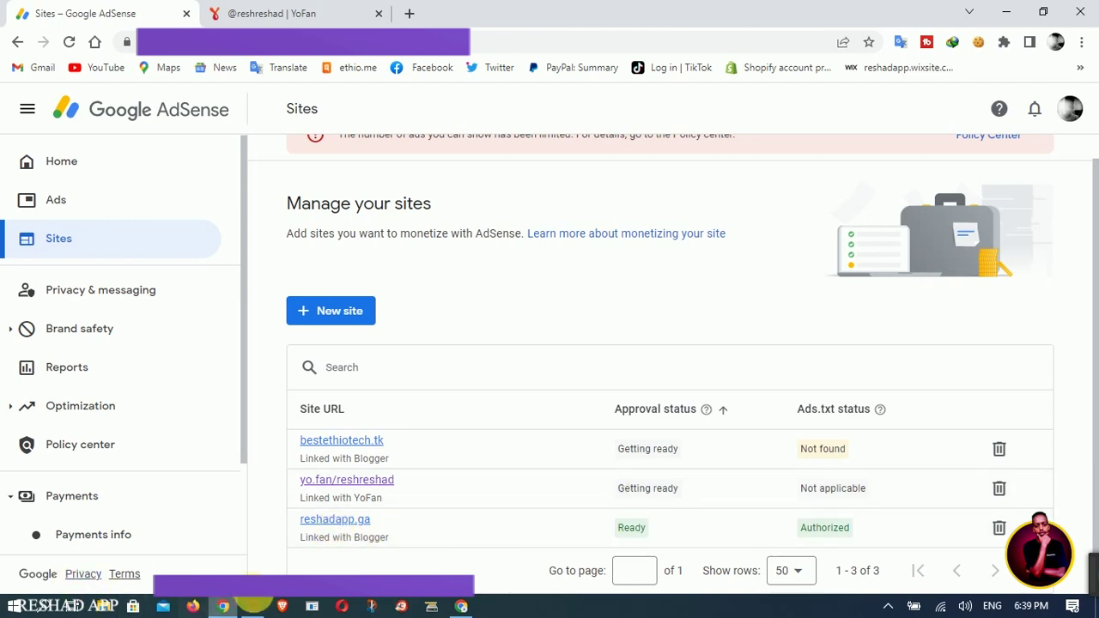
# Switch to Opera to check the Ads.txt status of the other account's YoFan site, and return to Chrome
pyautogui.click(253, 607)
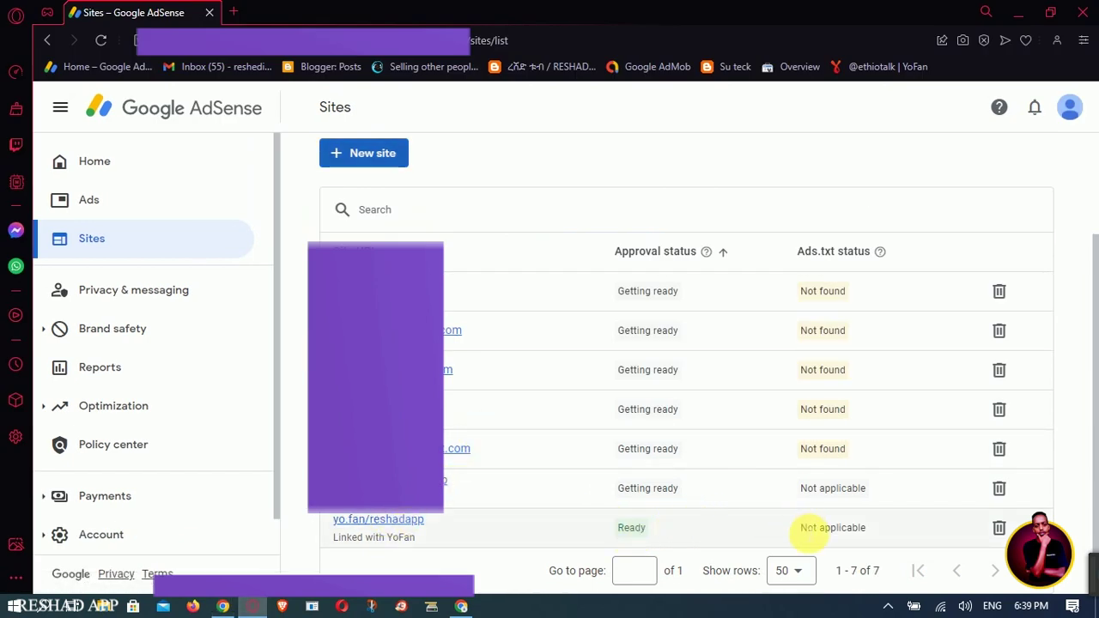
pyautogui.moveTo(802, 527); pyautogui.dragTo(868, 527)
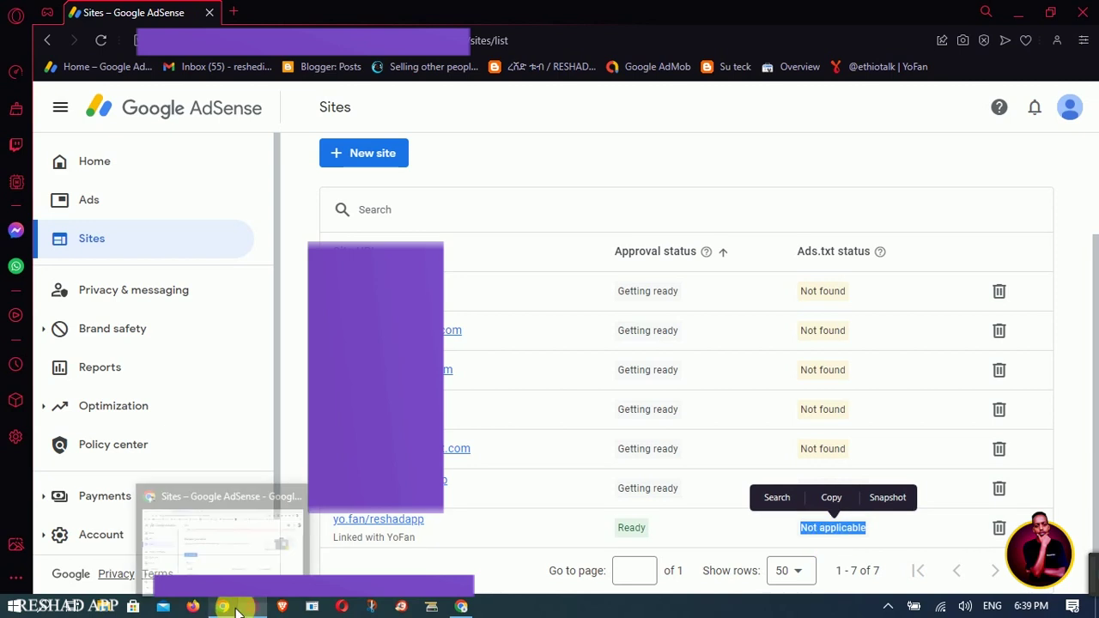
pyautogui.click(222, 606)
# Open the YoFan account settings and read through the four monetization conditions
pyautogui.click(318, 11)
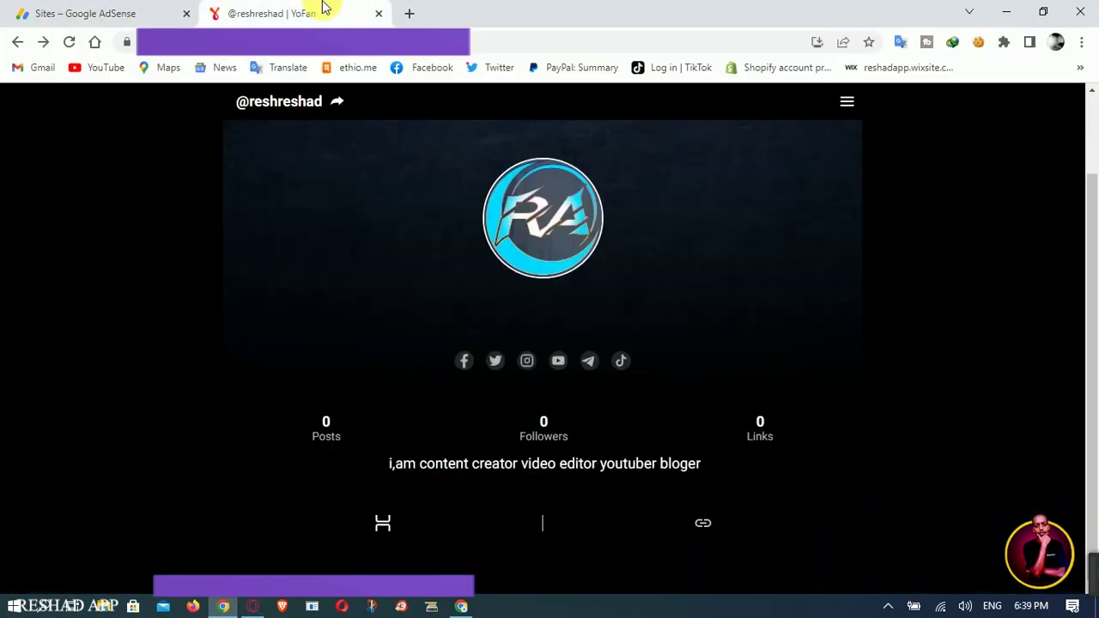
pyautogui.click(846, 102)
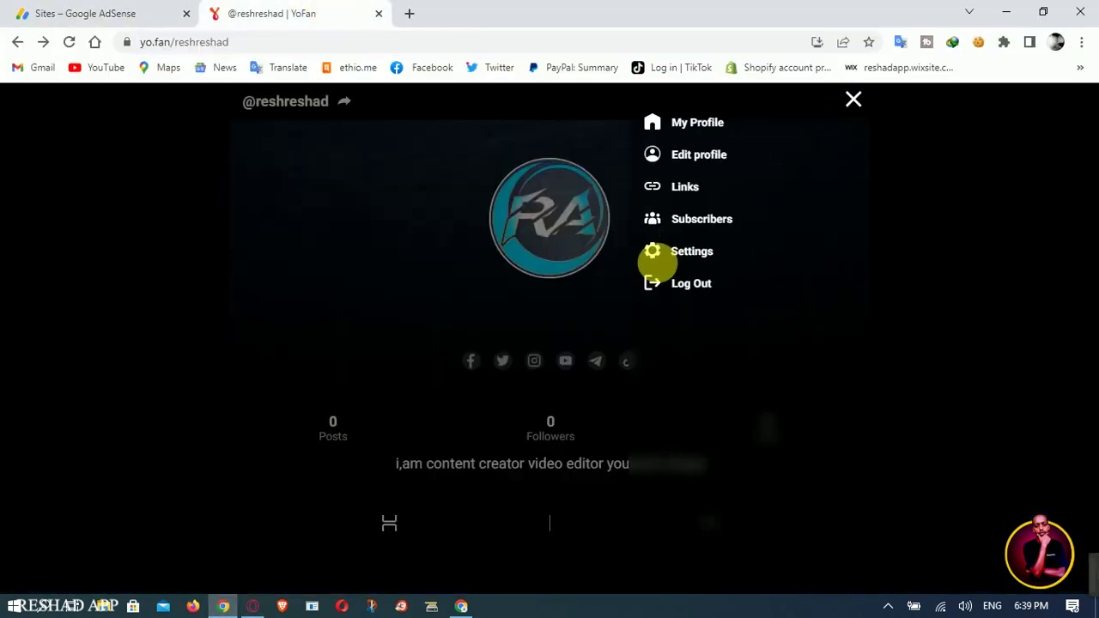
pyautogui.click(686, 251)
pyautogui.scroll(-3, 704, 283)
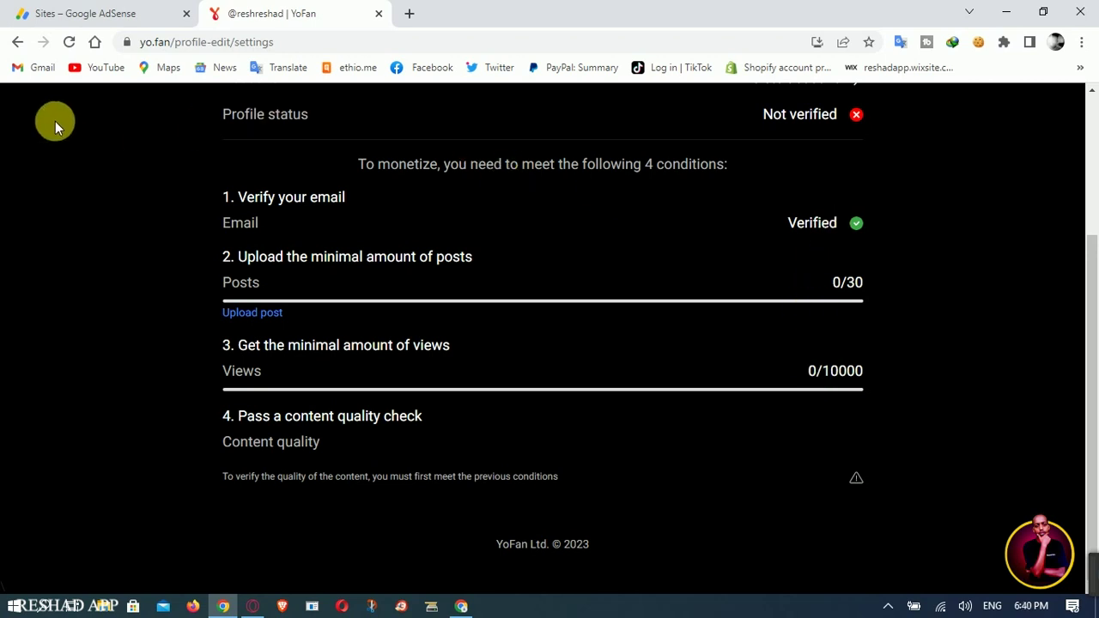
pyautogui.scroll(3, 311, 243)
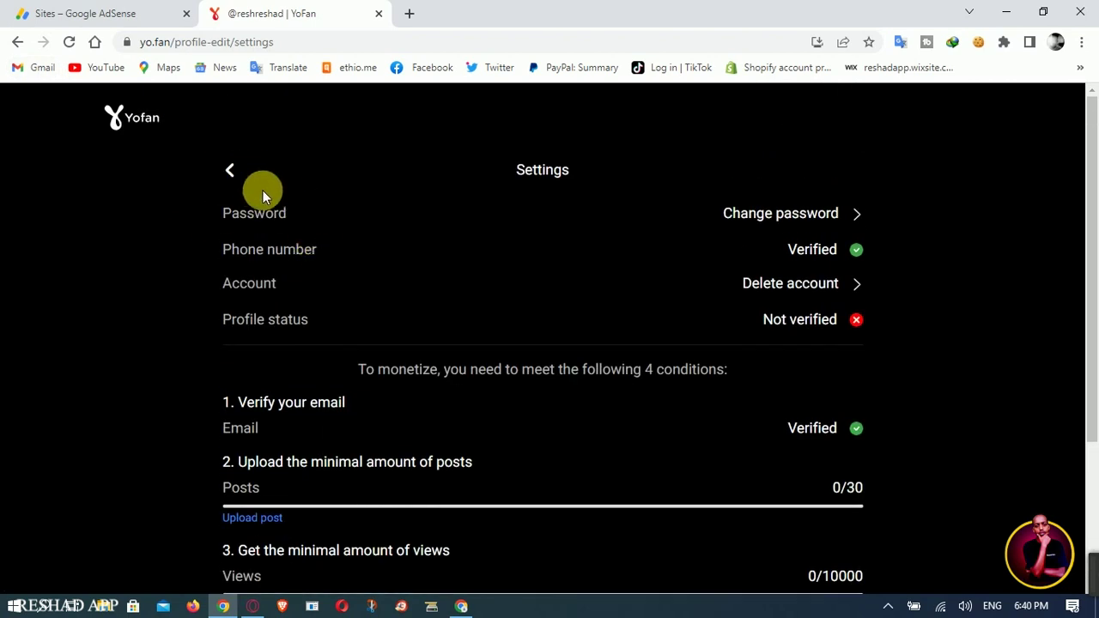
# Revisit the AdSense sites list and open the Gmail inbox in a new browser tab
pyautogui.click(110, 12)
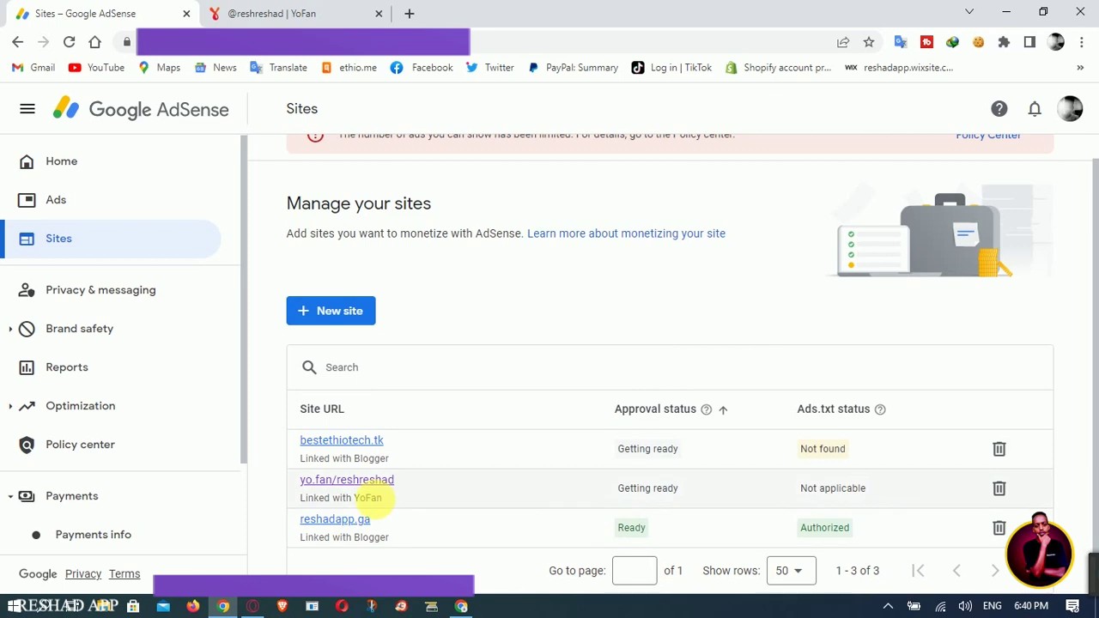
pyautogui.click(409, 14)
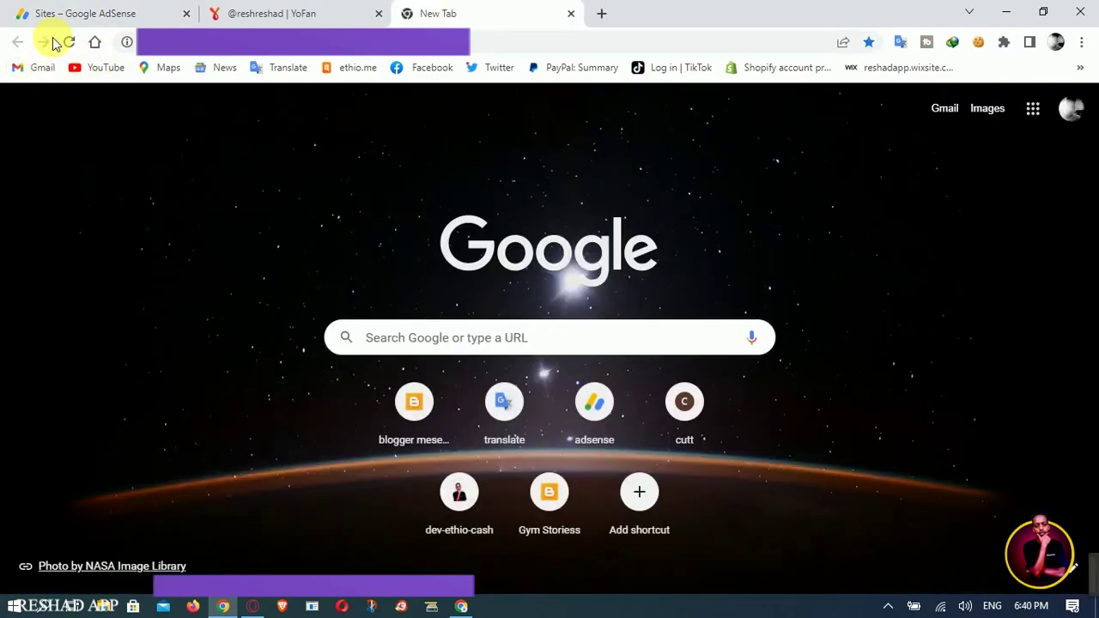
pyautogui.click(53, 43)
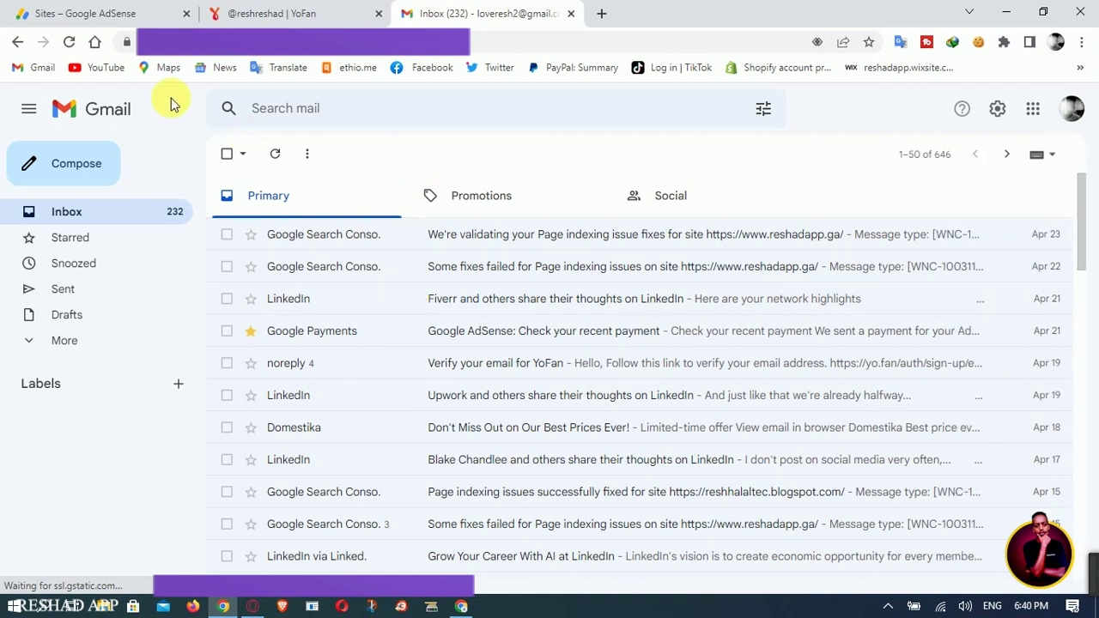
# Check the AdSense notifications and reload the sites list
pyautogui.click(62, 7)
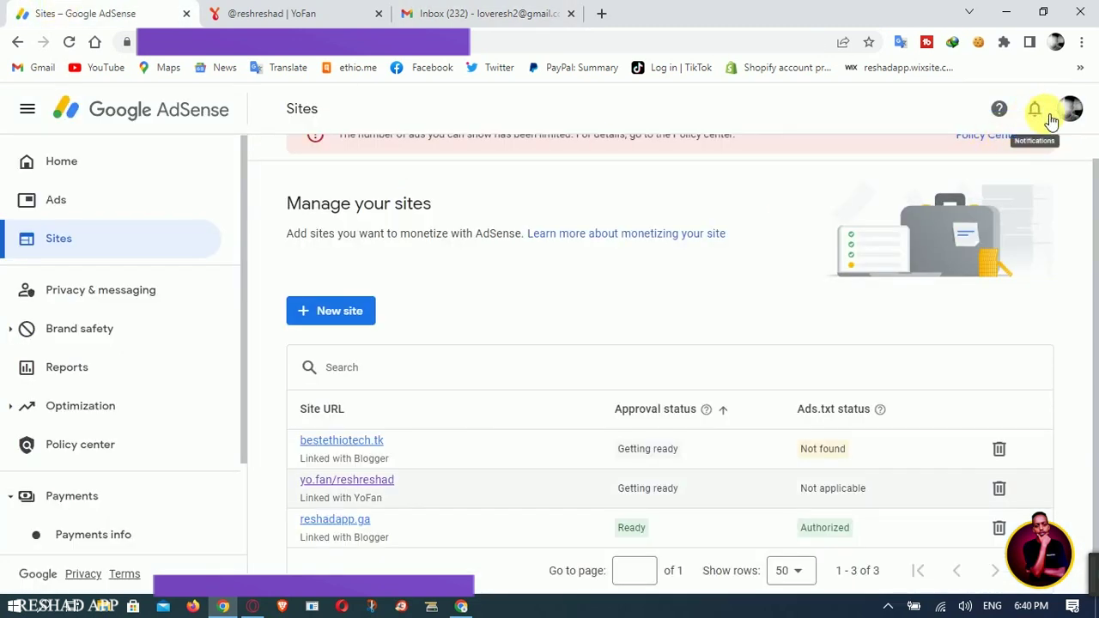
pyautogui.scroll(1, 1024, 195)
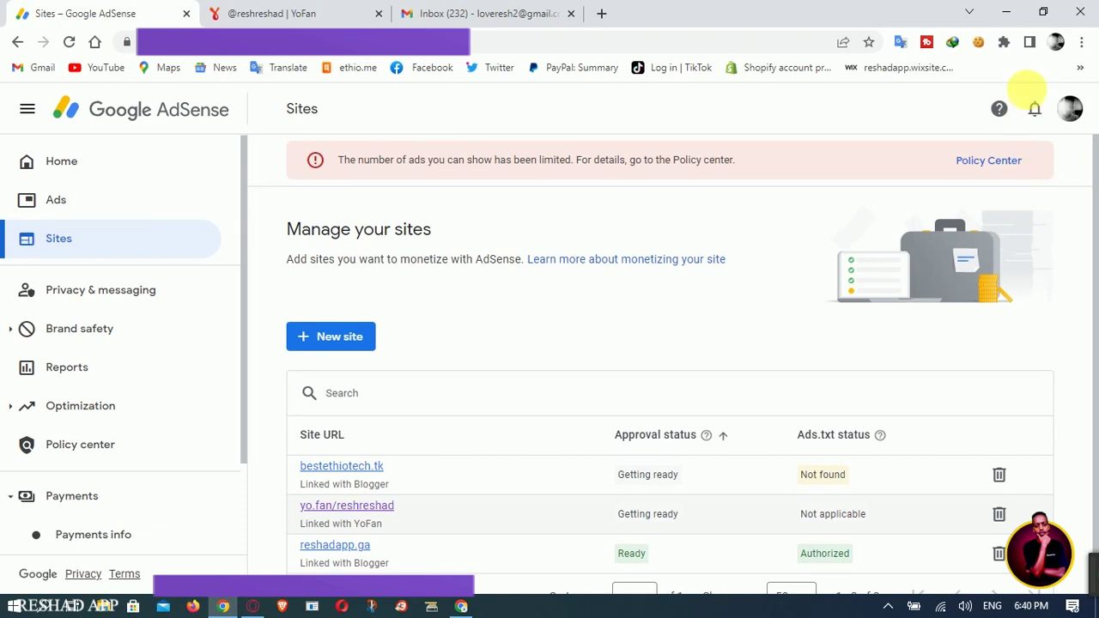
pyautogui.click(1034, 109)
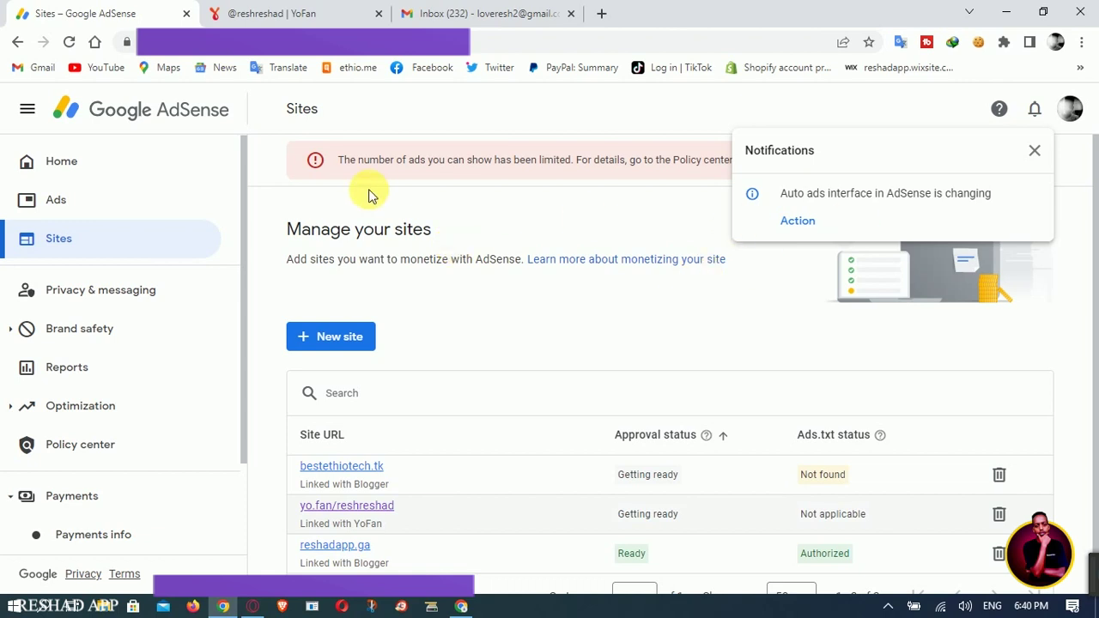
pyautogui.click(392, 217)
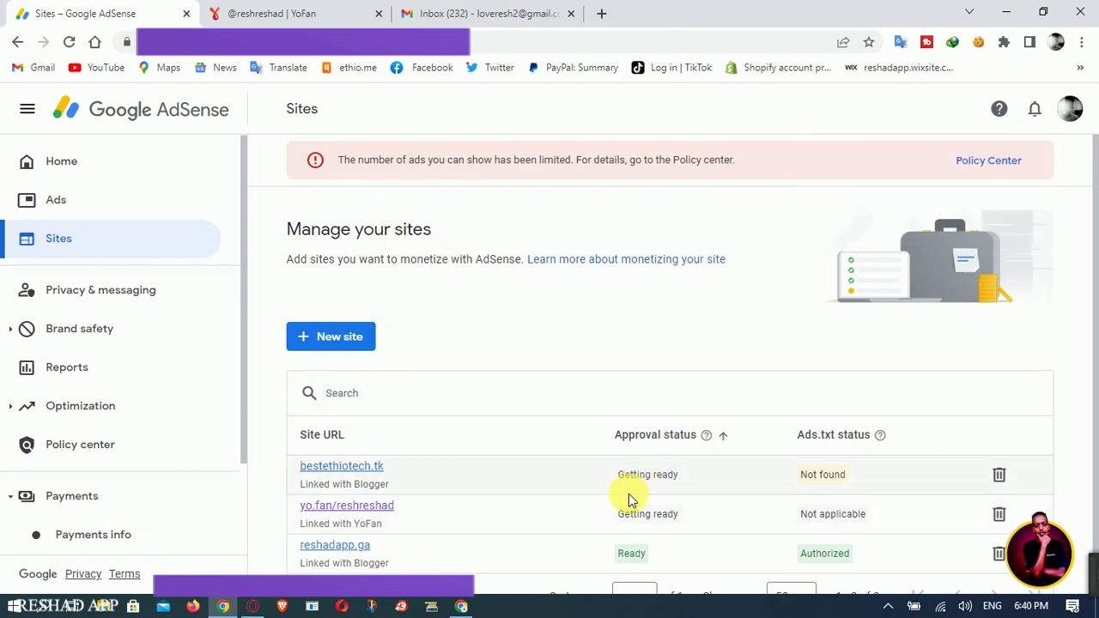
pyautogui.click(68, 41)
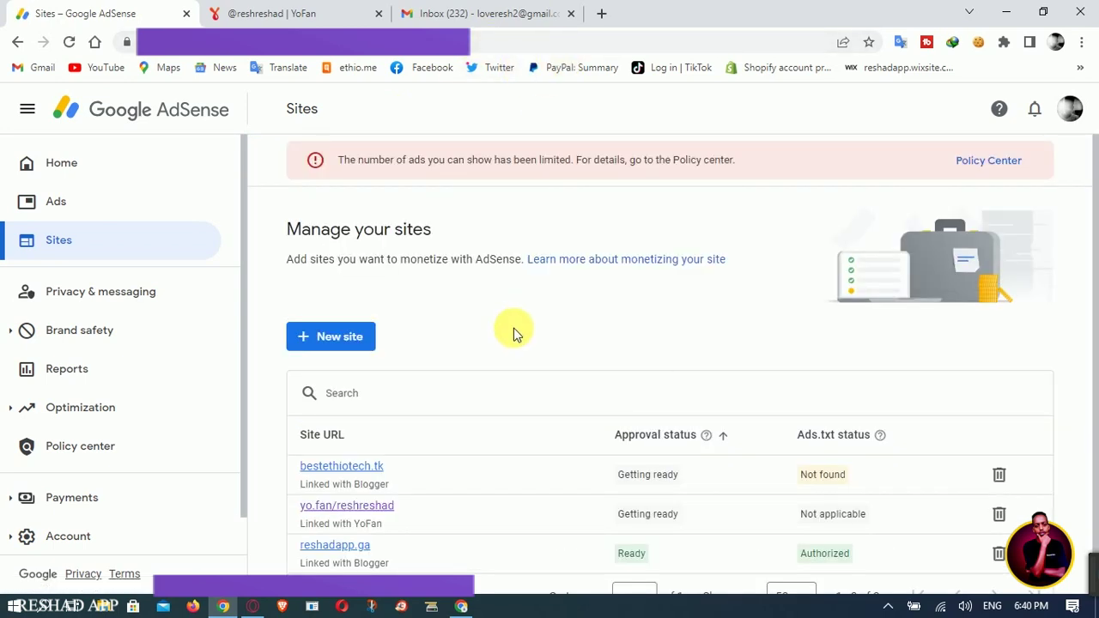
# Return from the YoFan settings to the public profile page and look it over
pyautogui.click(324, 8)
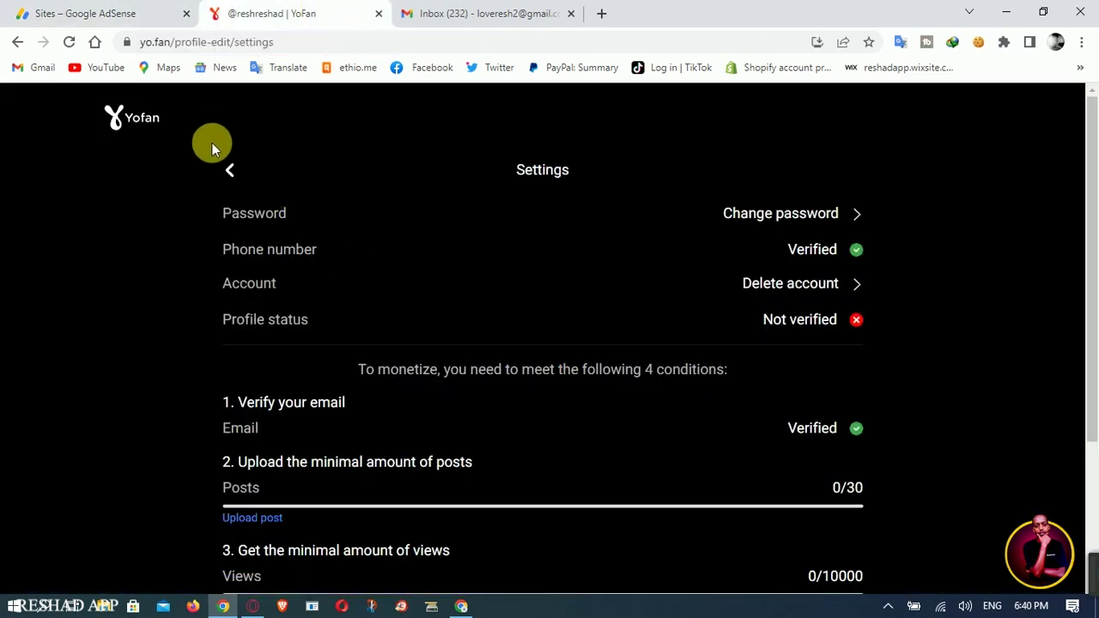
pyautogui.click(16, 43)
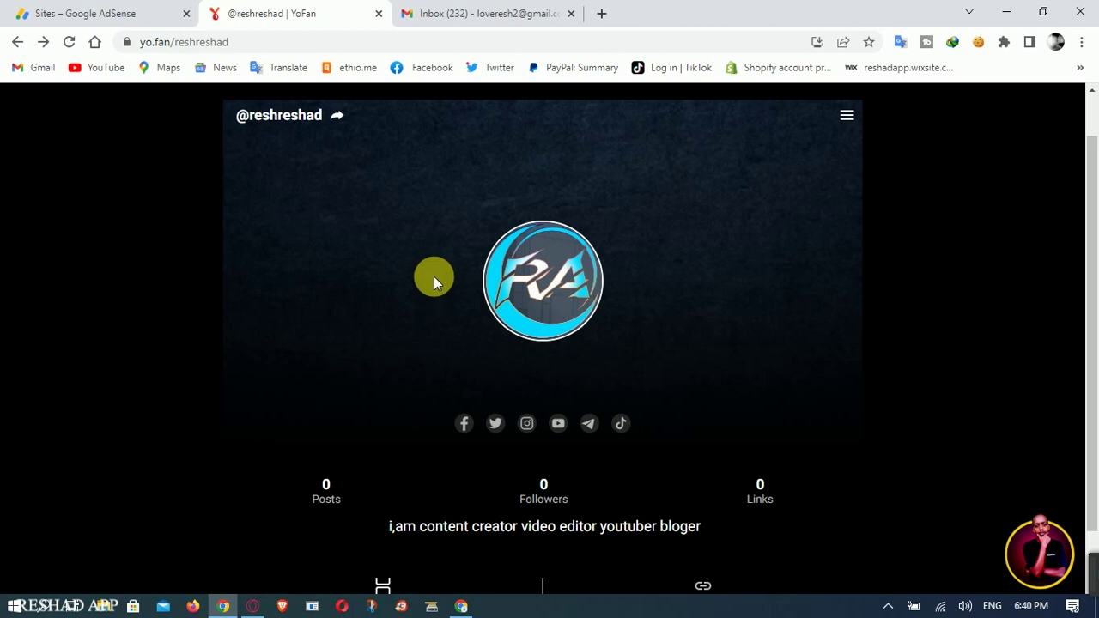
pyautogui.scroll(-1, 443, 282)
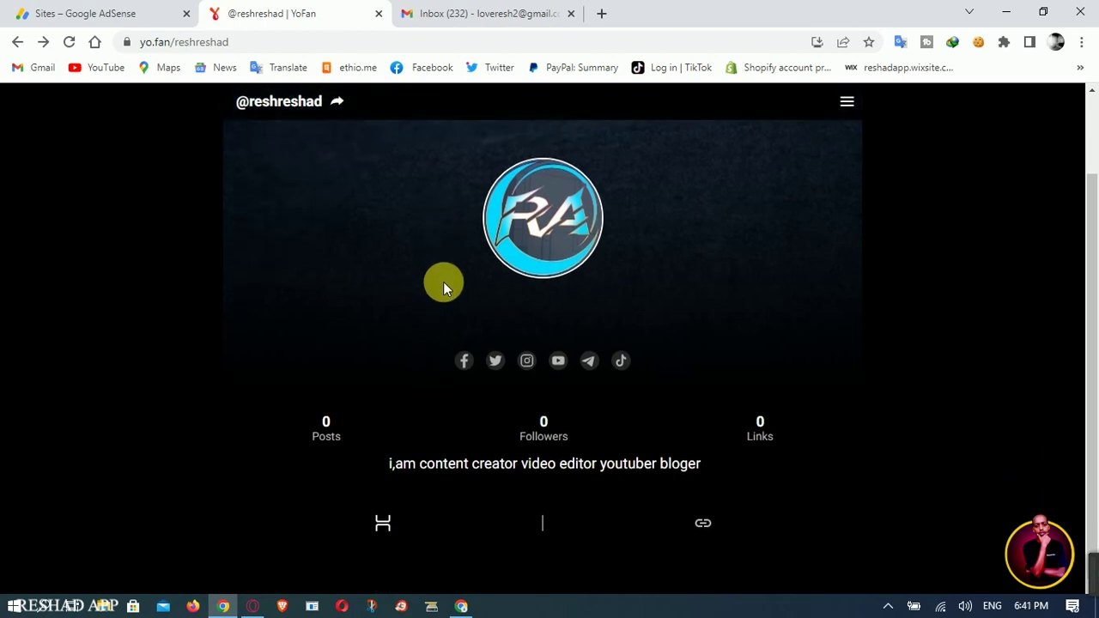
pyautogui.scroll(2, 446, 276)
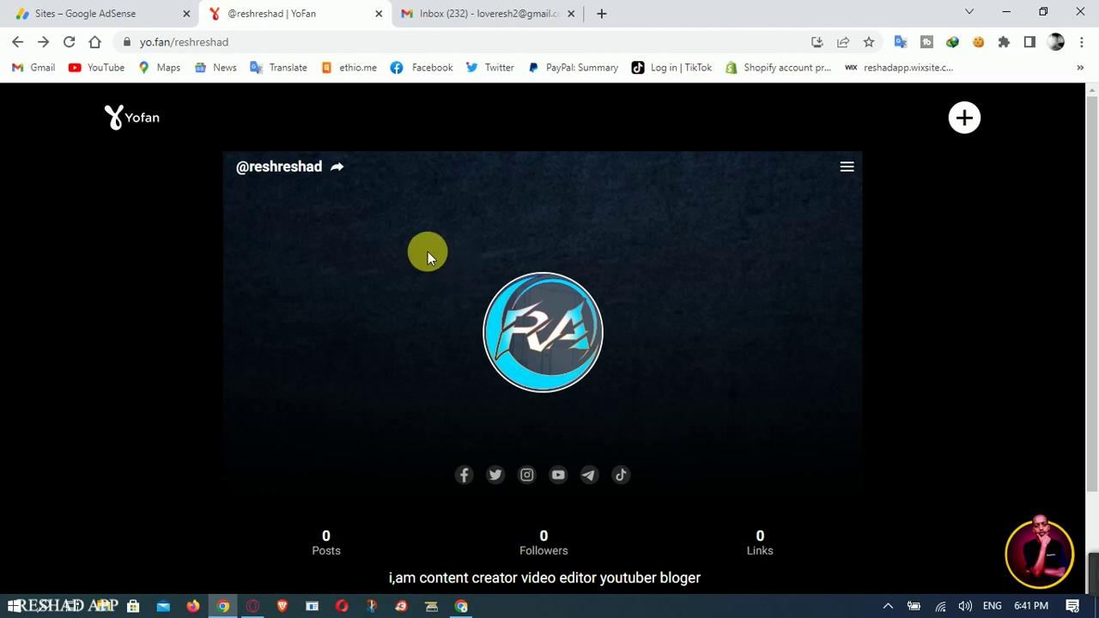